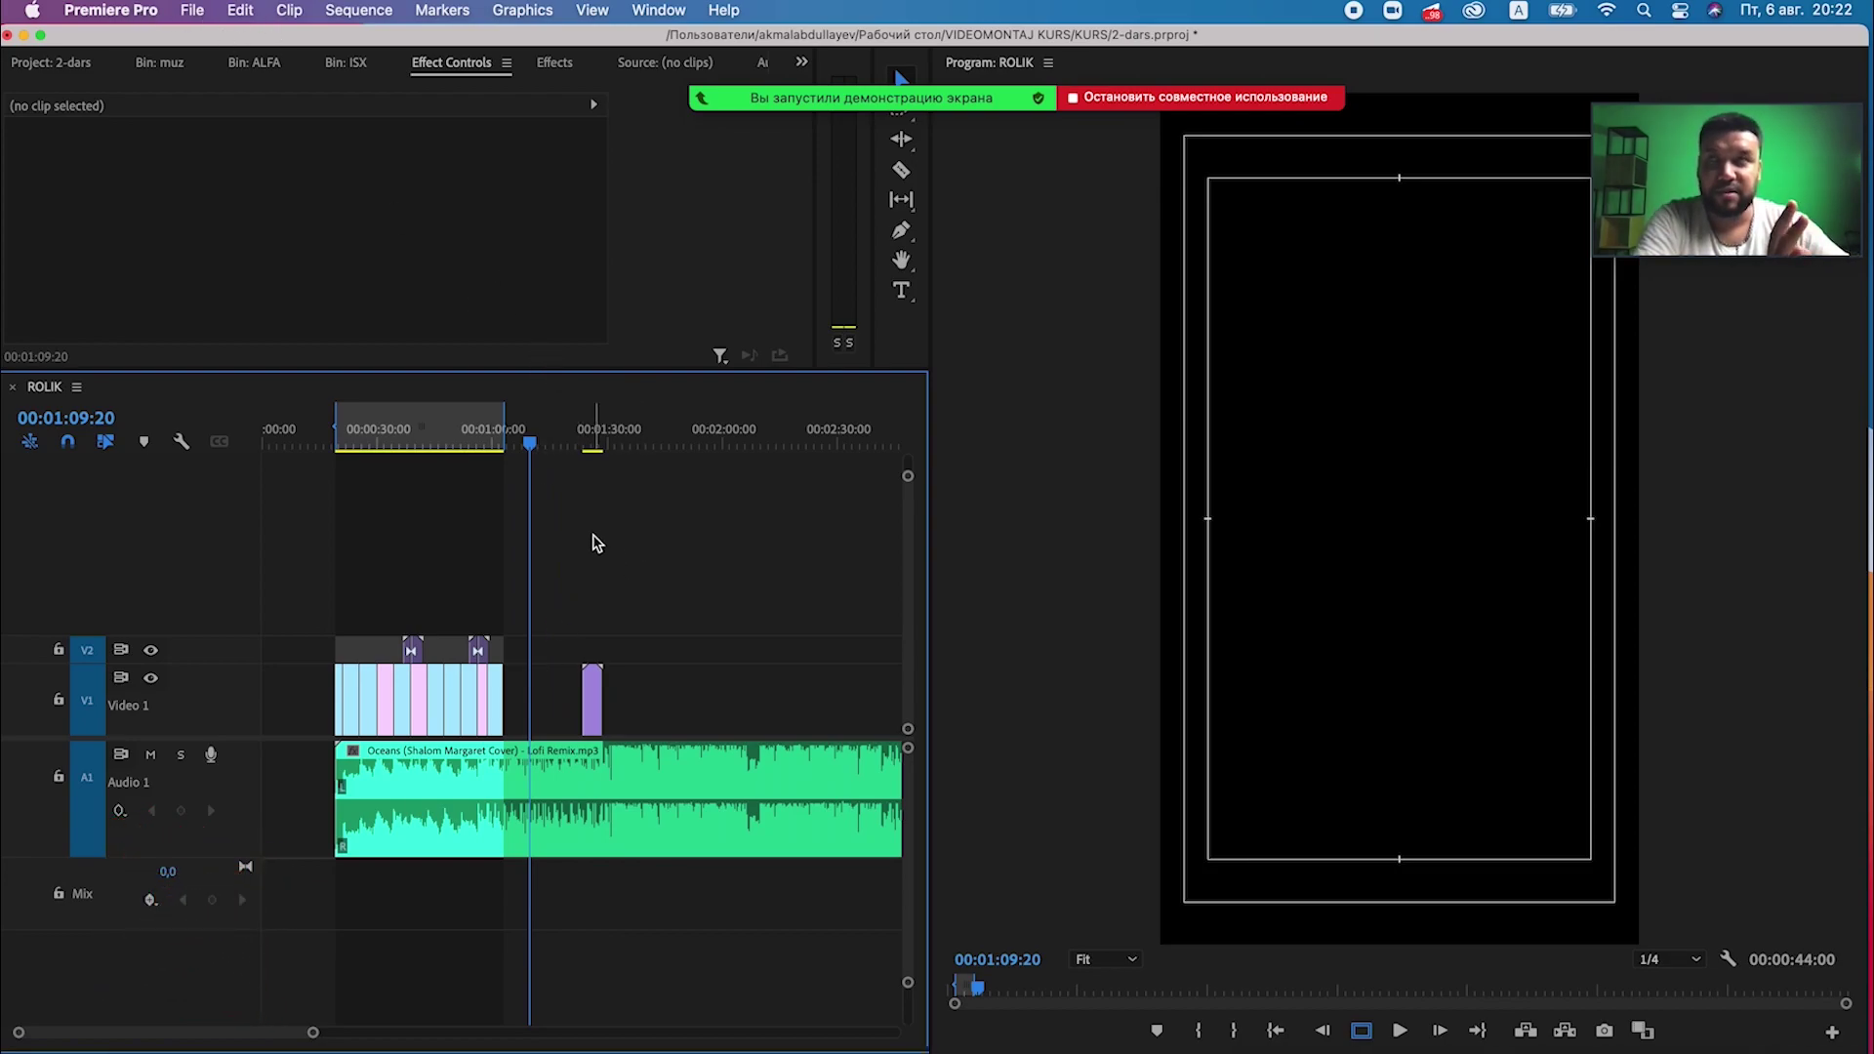
Open Keyboard Shortcuts from the Premiere Pro menu and review the layout presets, keeping AKMAL KEY.
click(107, 15)
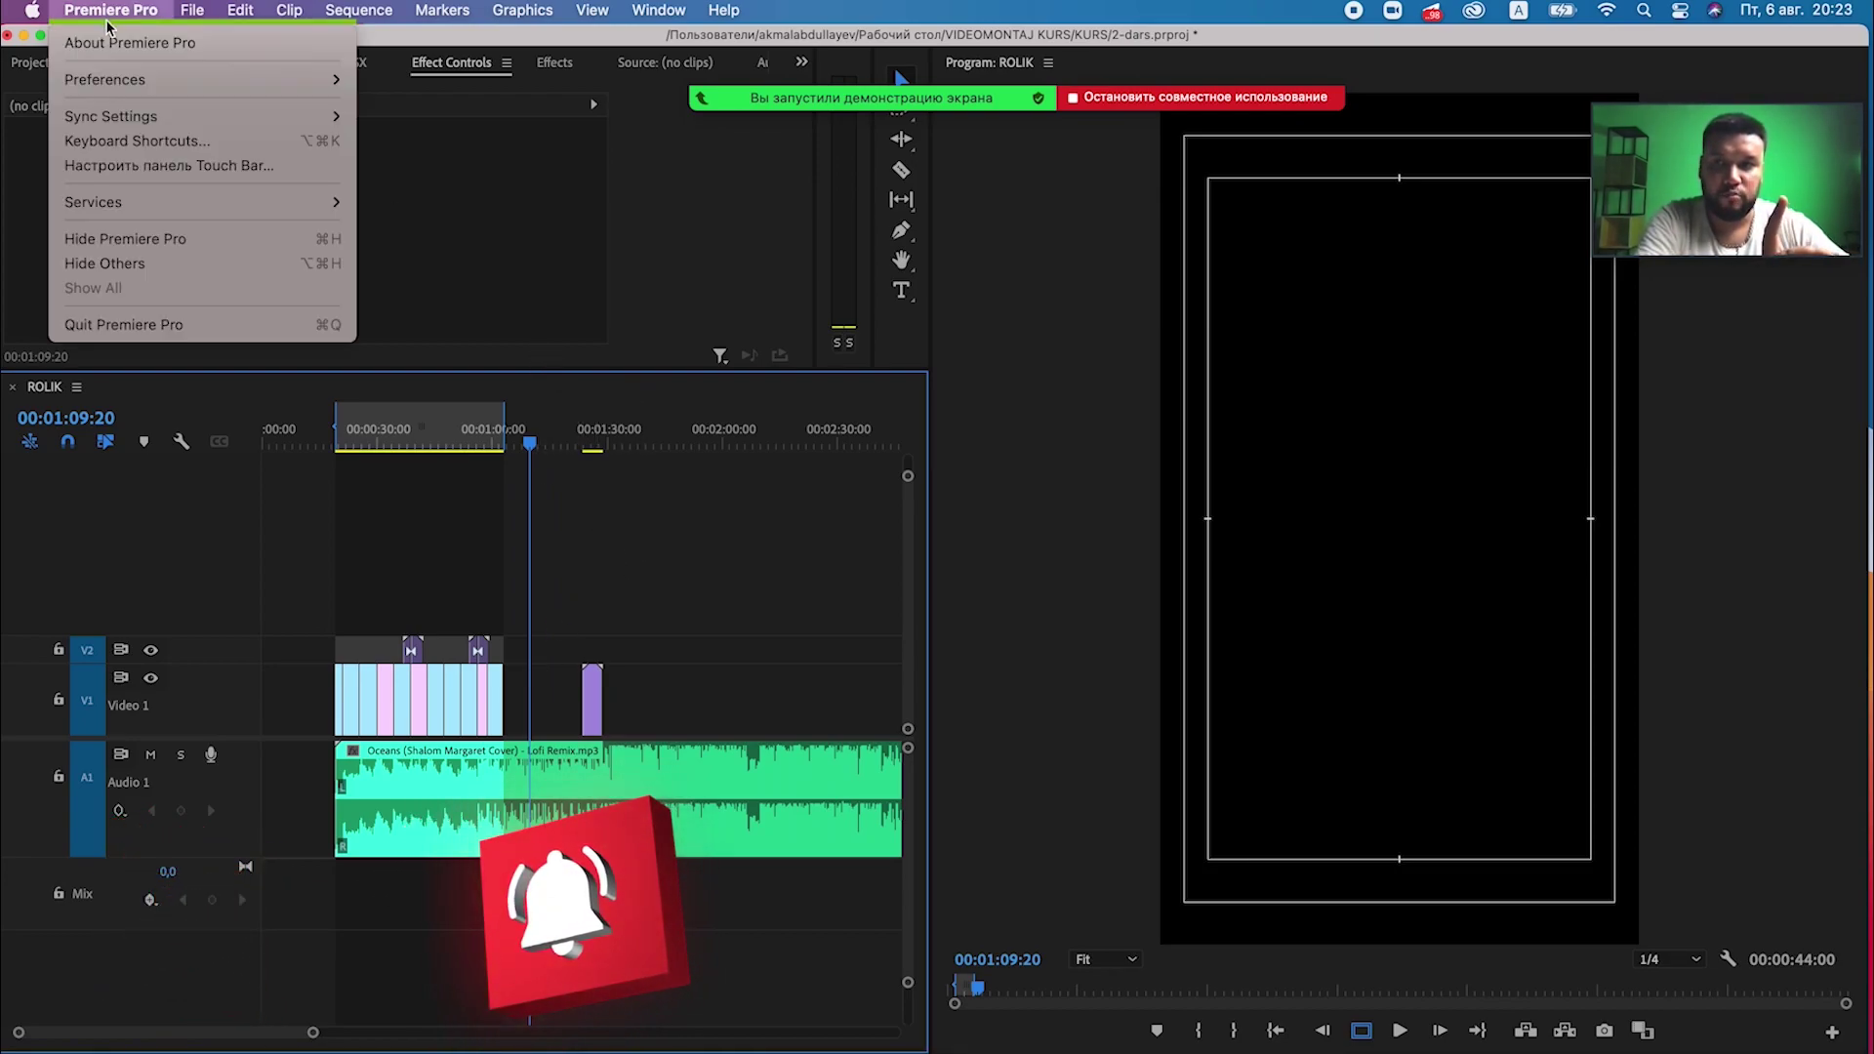
click(123, 147)
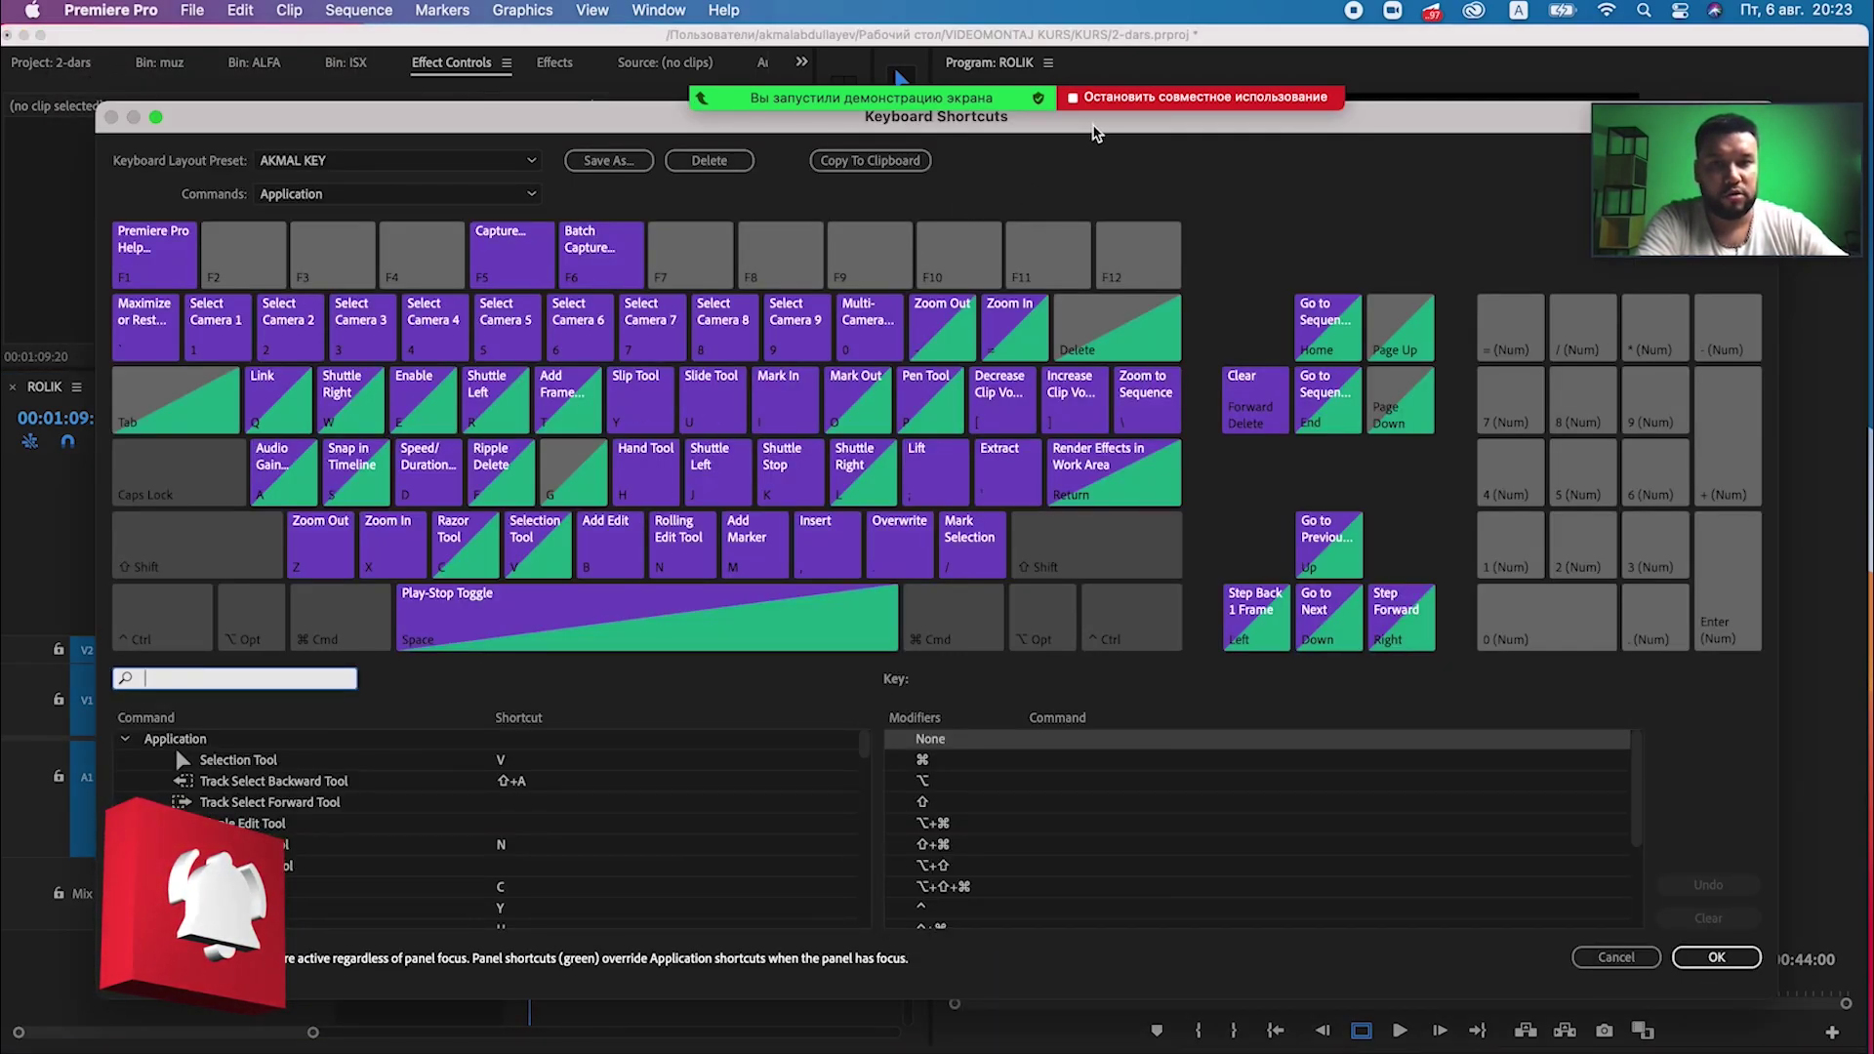
drag(265, 117, 203, 111)
click(205, 155)
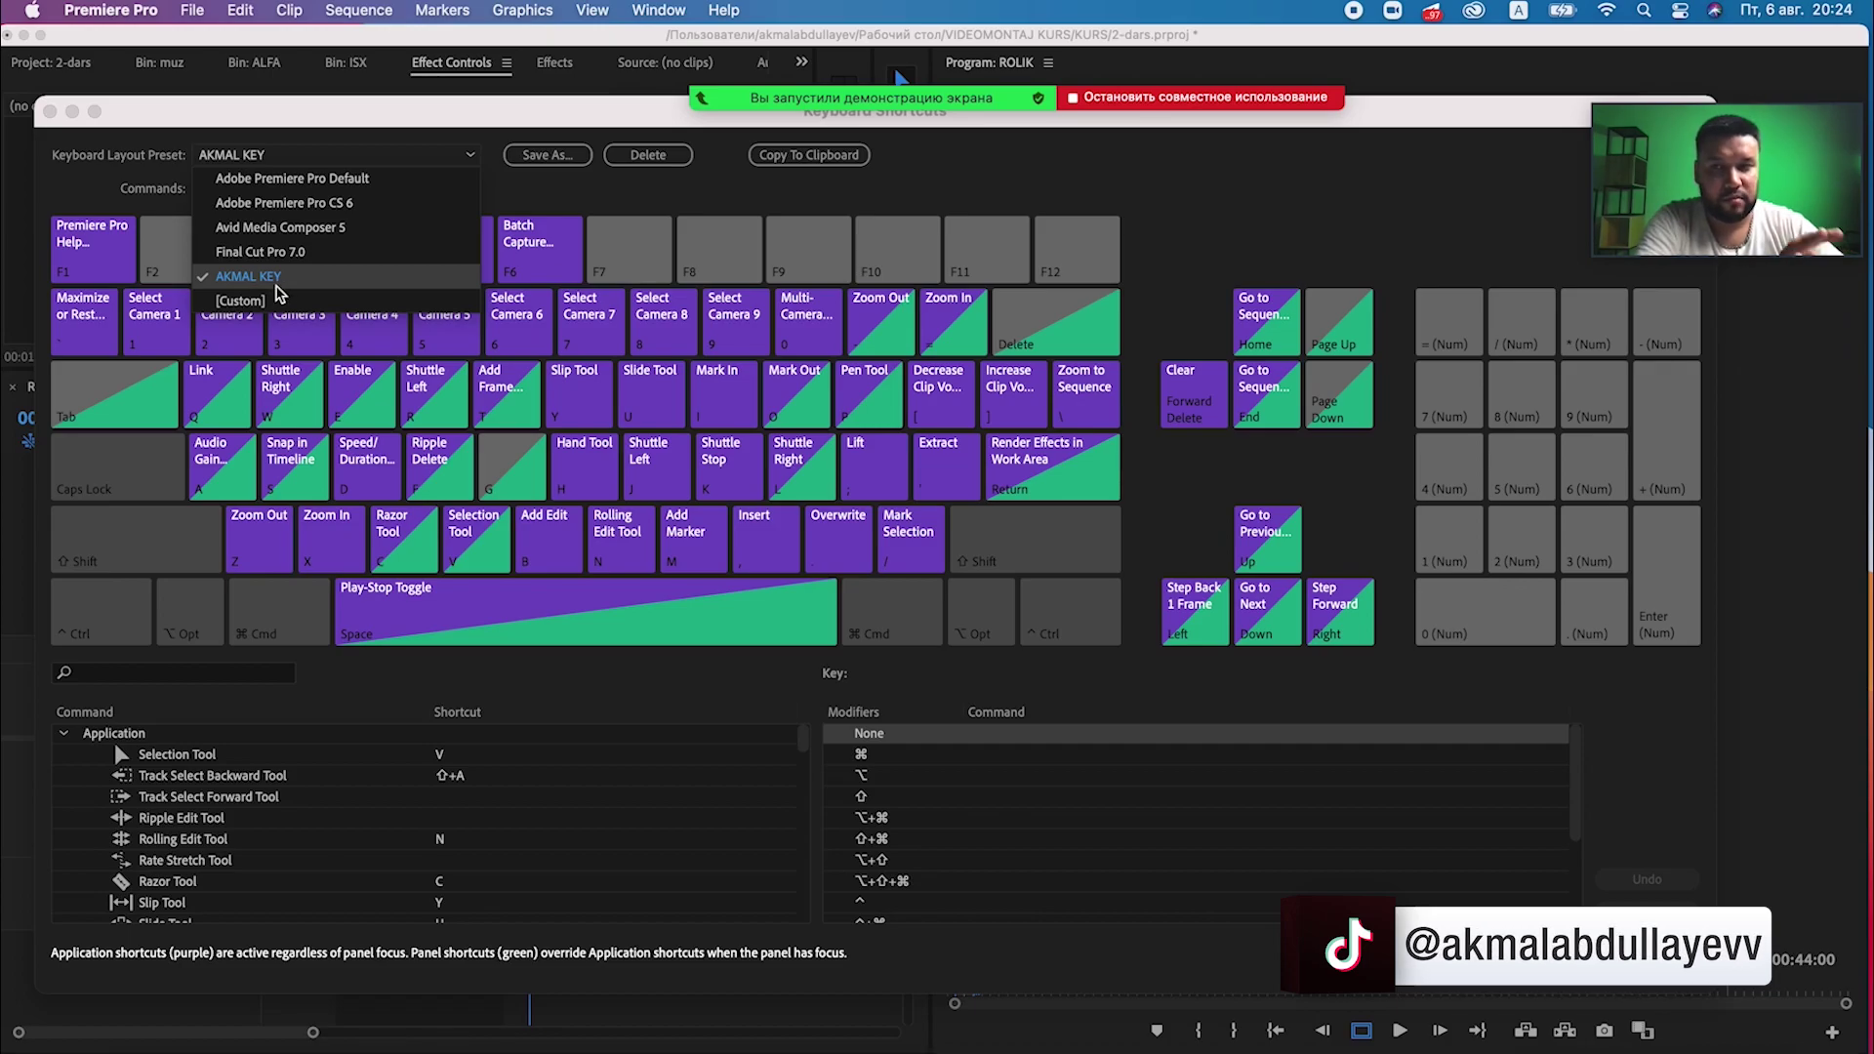
click(303, 281)
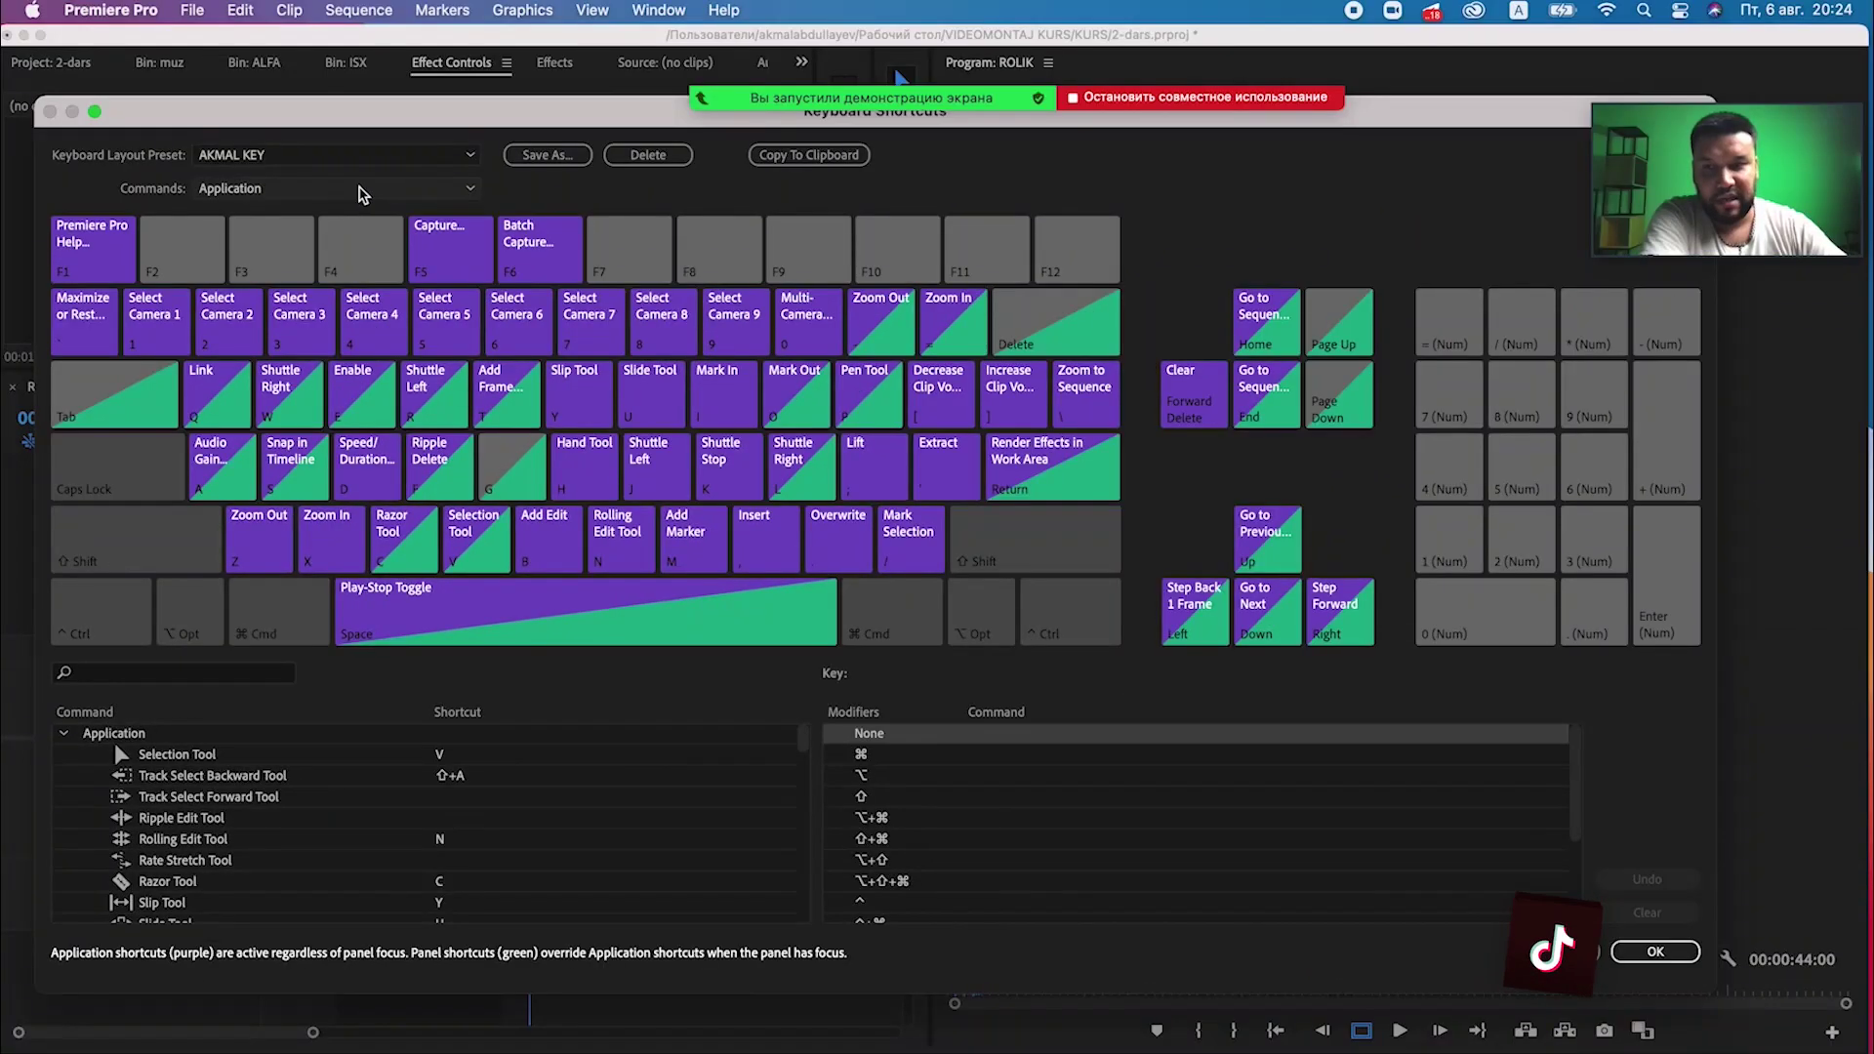
Switch the Keyboard Layout Preset to Adobe Premiere Pro Default.
click(325, 162)
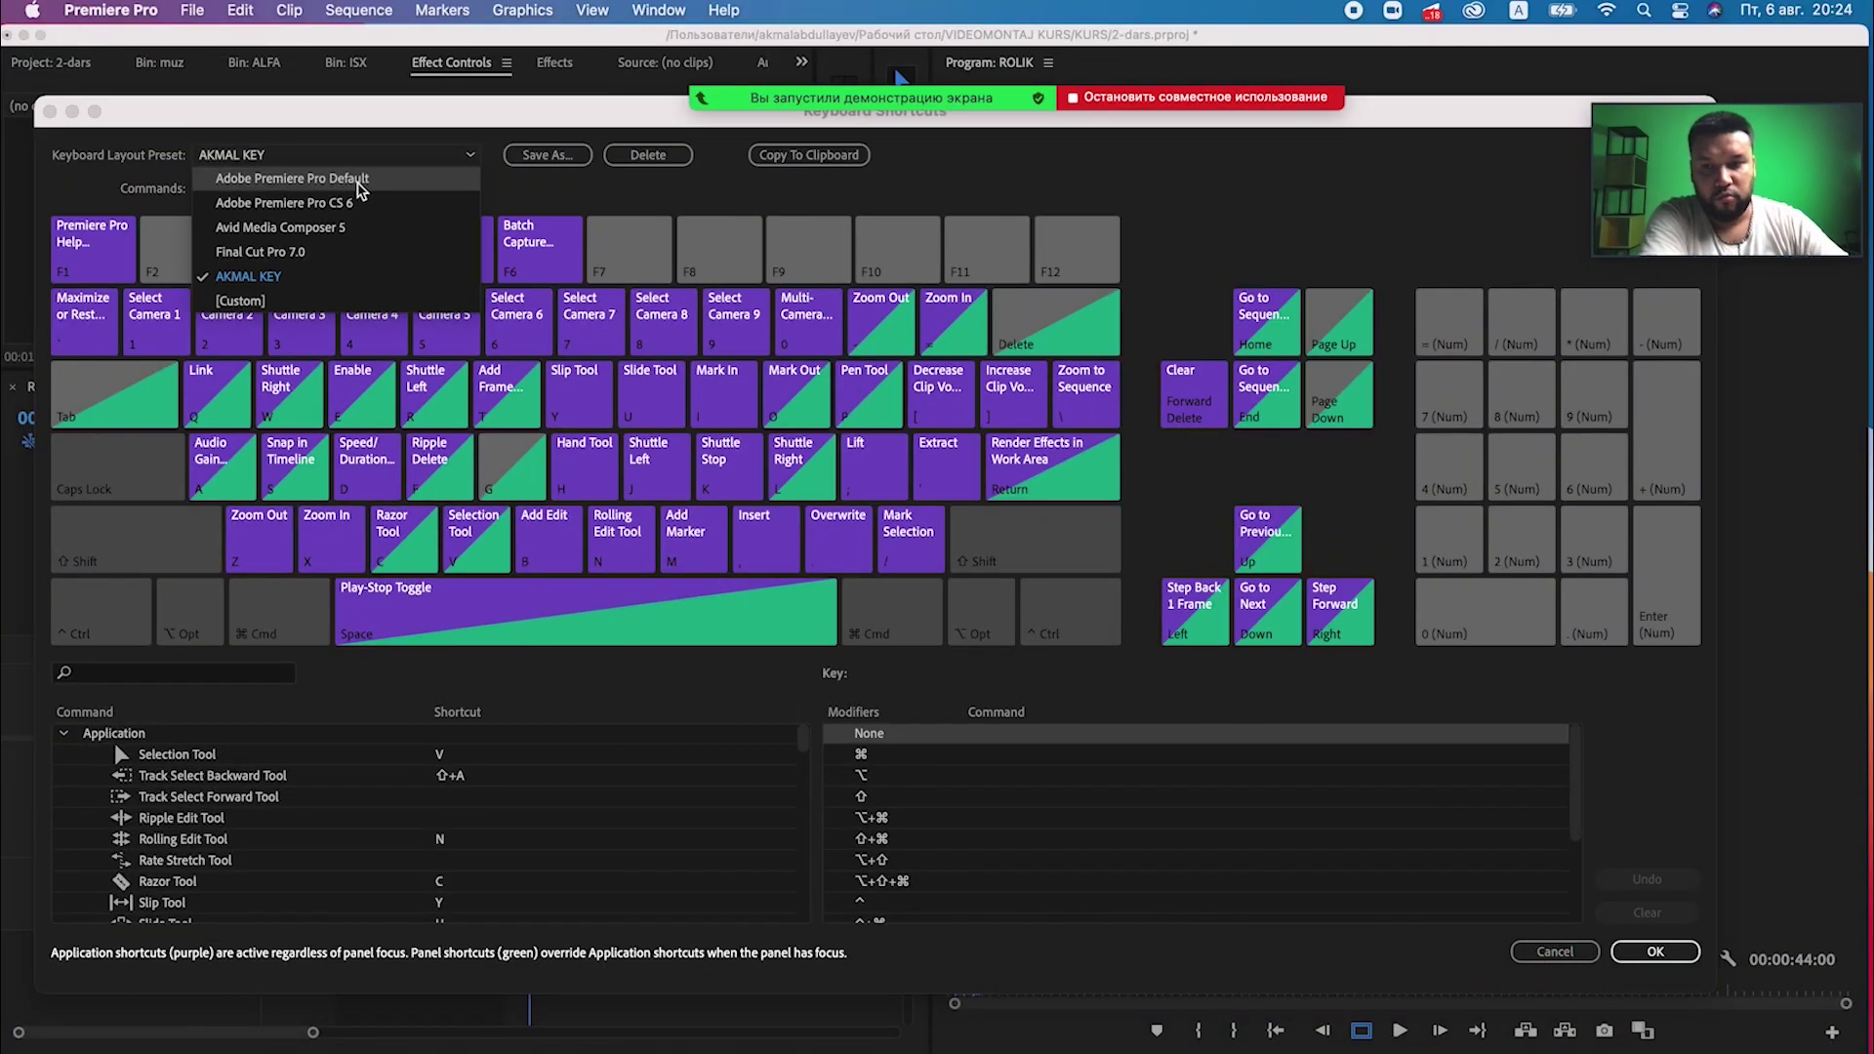
click(358, 180)
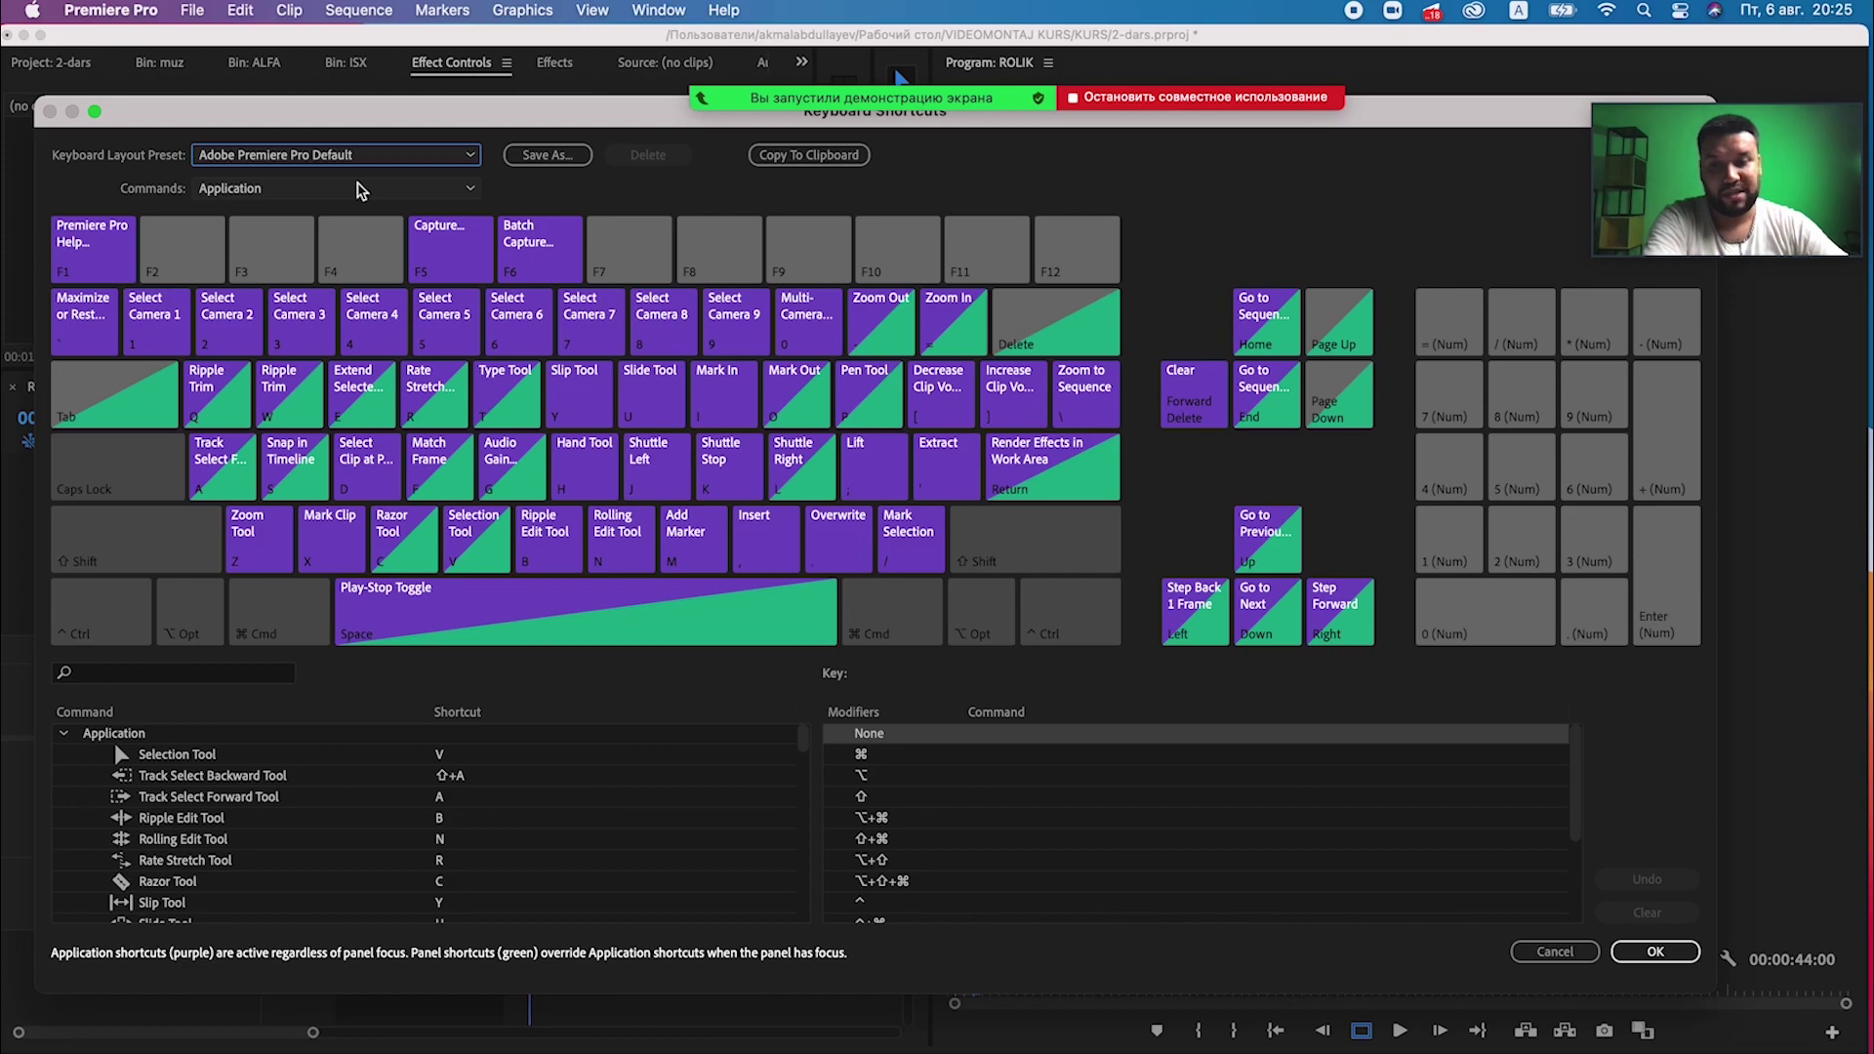
scroll(449, 810, down, 3)
scroll(488, 825, down, 3)
scroll(517, 838, down, 3)
scroll(518, 839, up, 3)
scroll(522, 835, up, 5)
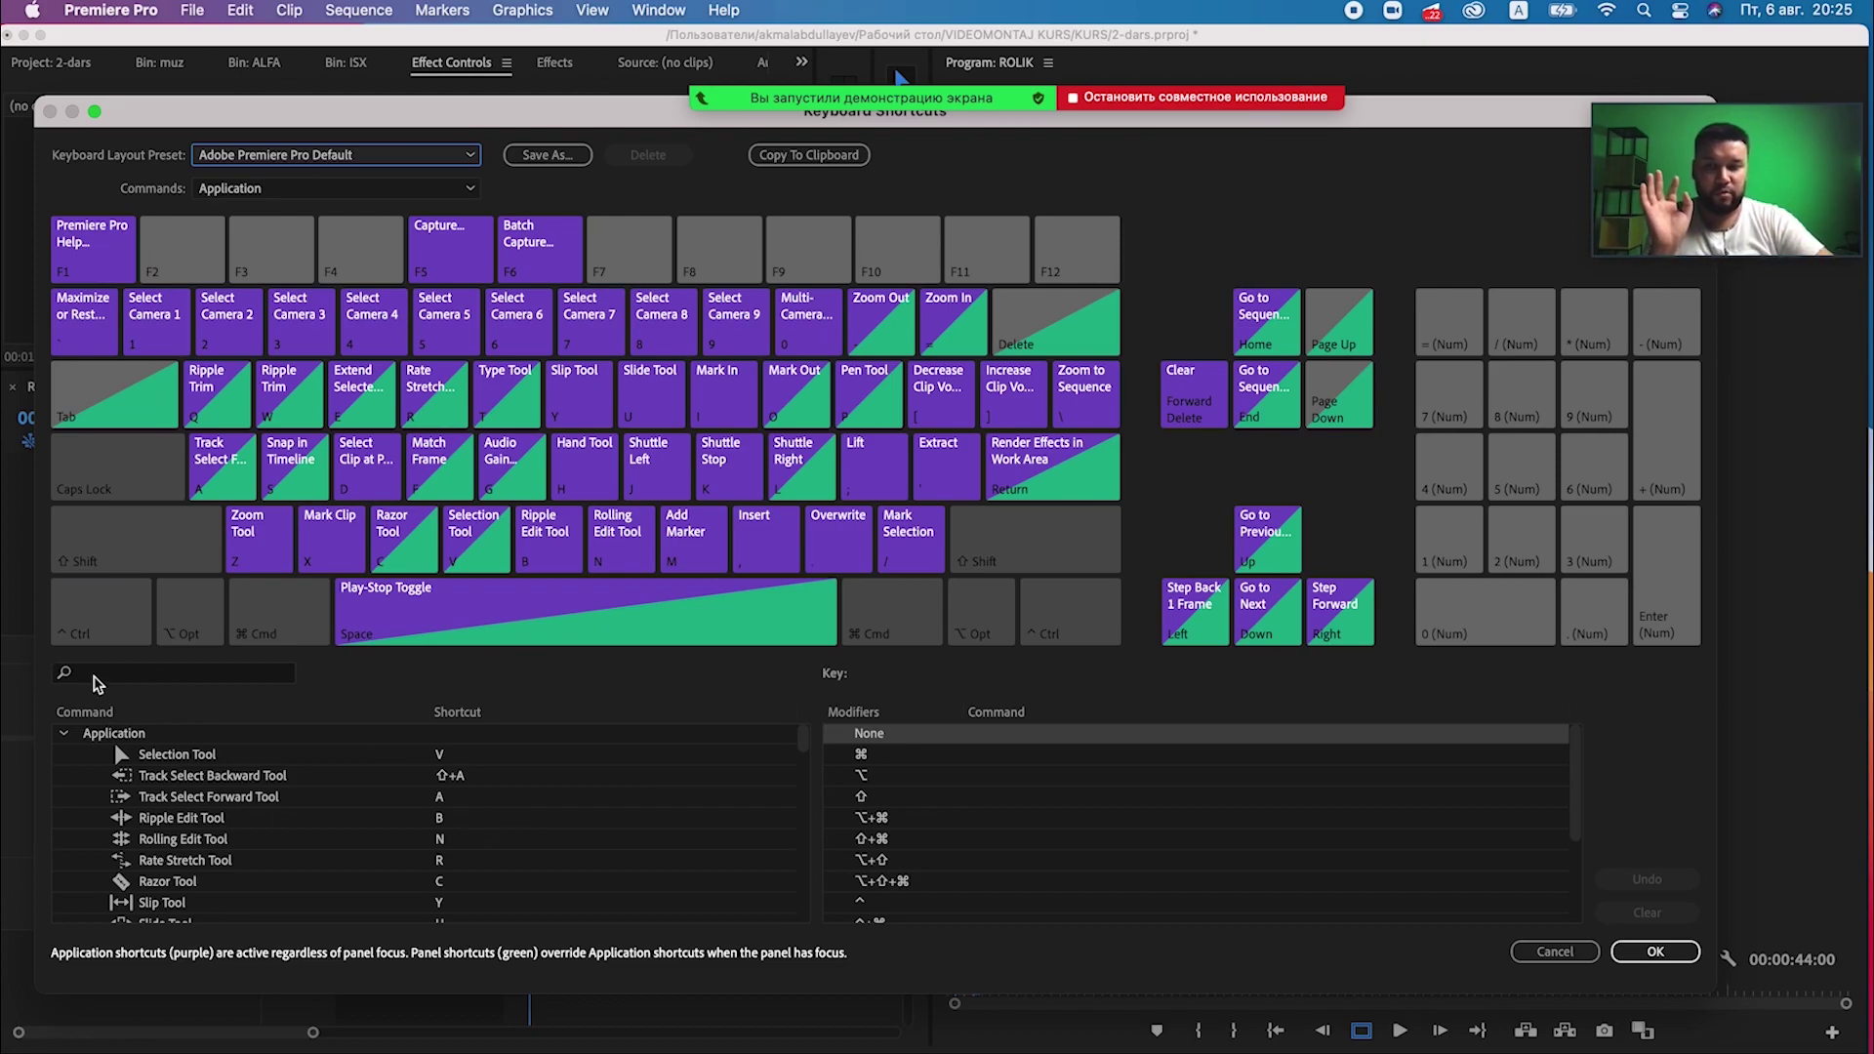
Scroll through the default command list to review its shortcut mappings.
scroll(222, 878, down, 15)
scroll(222, 893, down, 10)
scroll(223, 888, down, 10)
scroll(224, 884, down, 10)
scroll(226, 873, down, 10)
scroll(223, 876, up, 15)
scroll(225, 874, up, 15)
scroll(227, 871, up, 15)
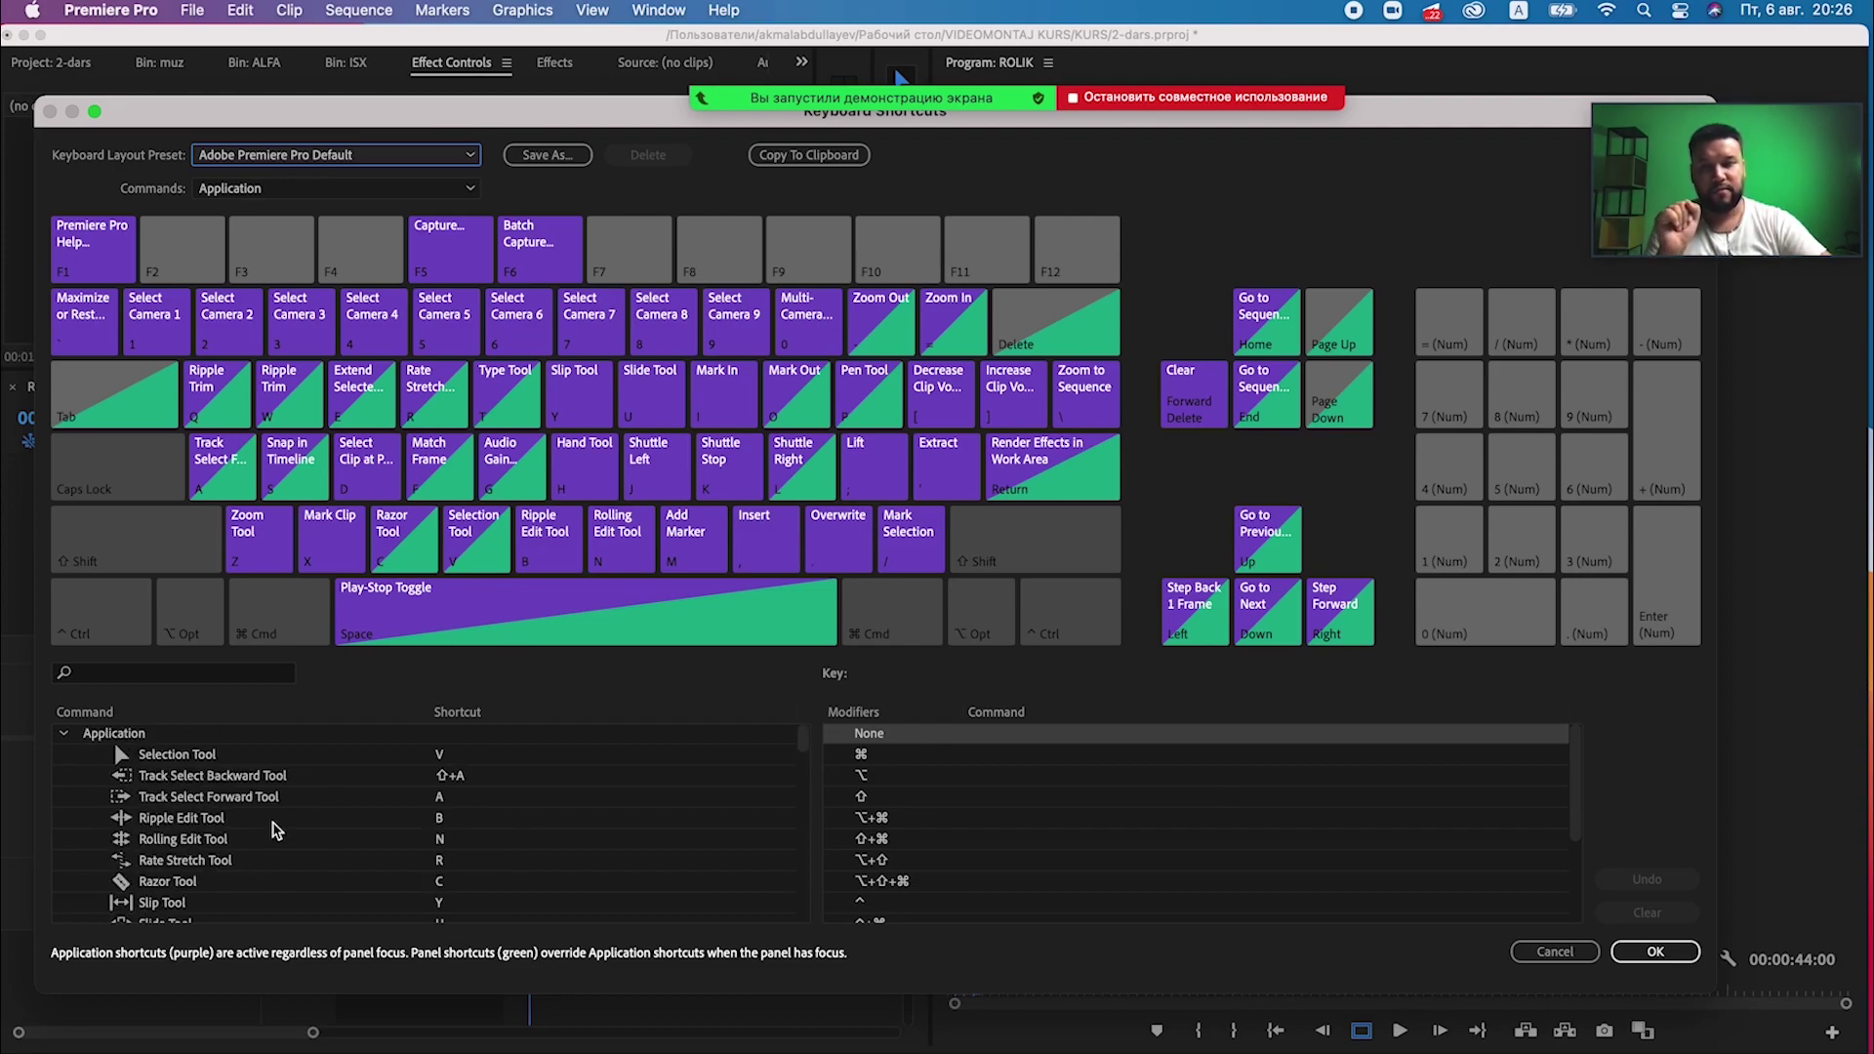
click(176, 679)
Search for 'zoom' and make X the Zoom In shortcut, removing '='.
text(z)
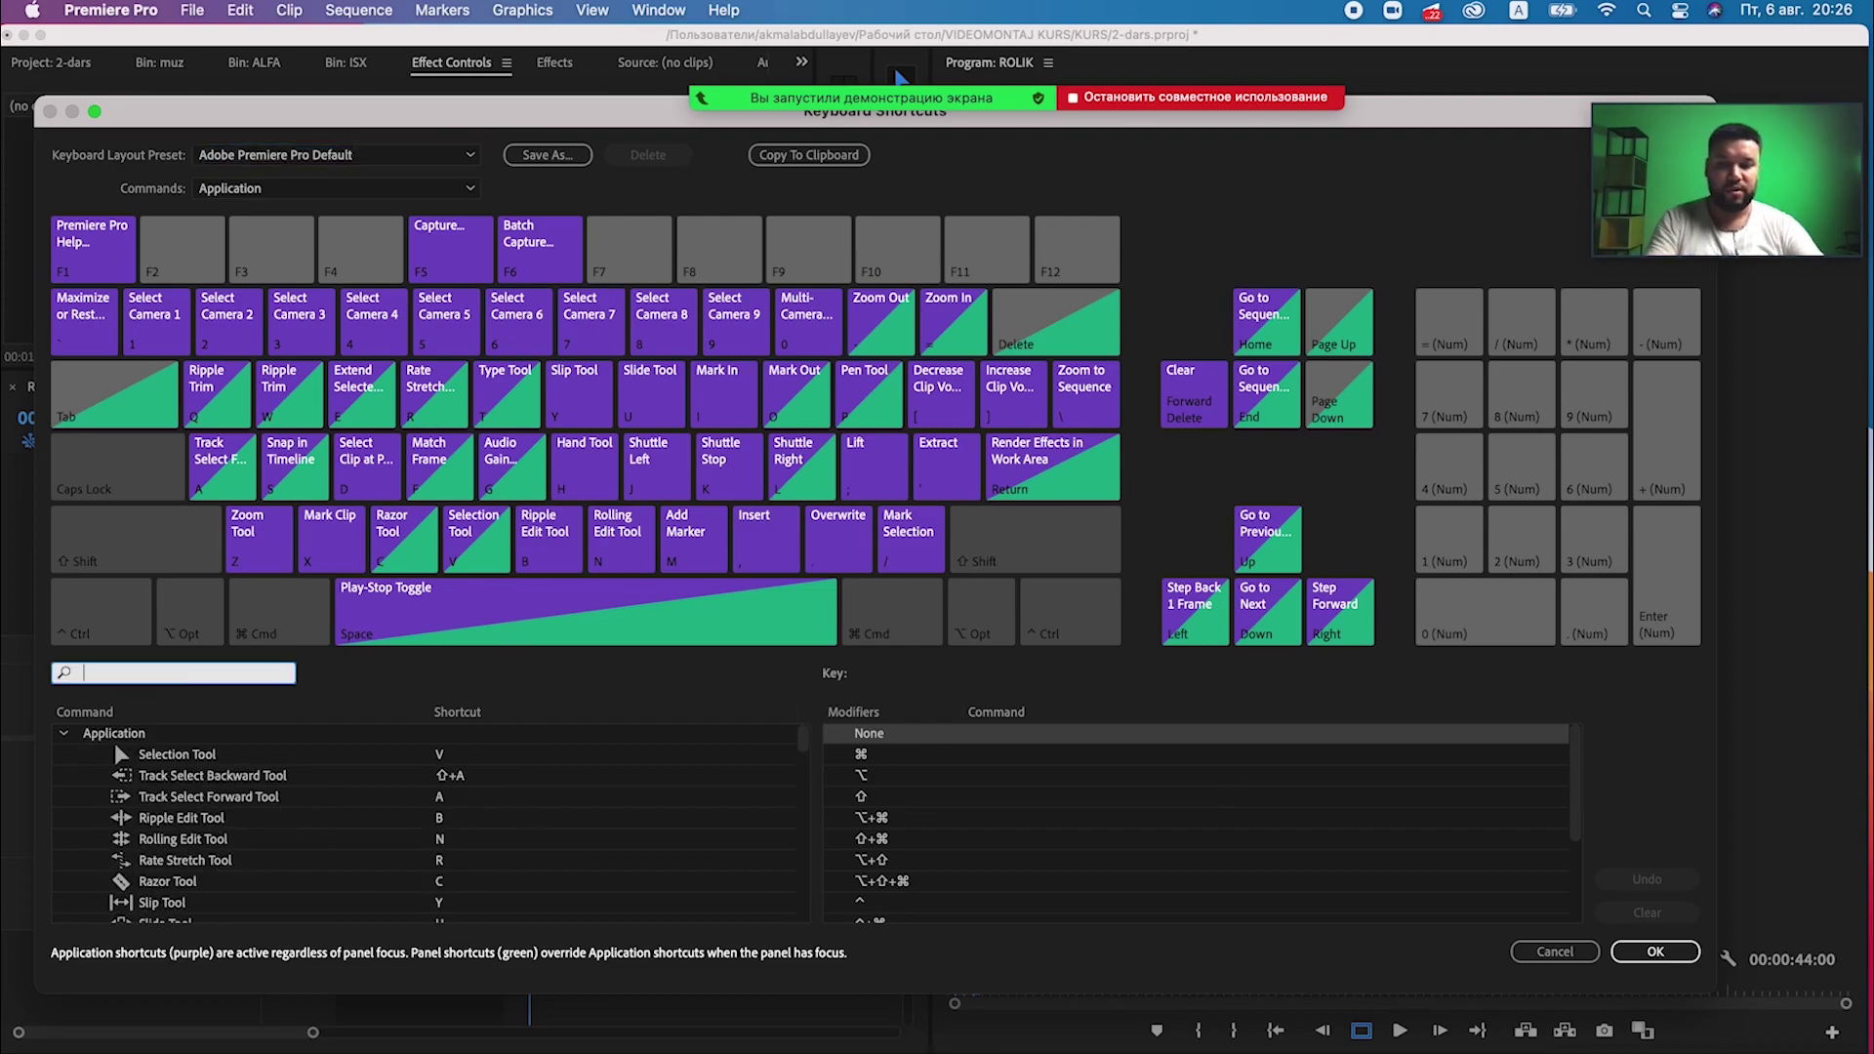
text(oom,)
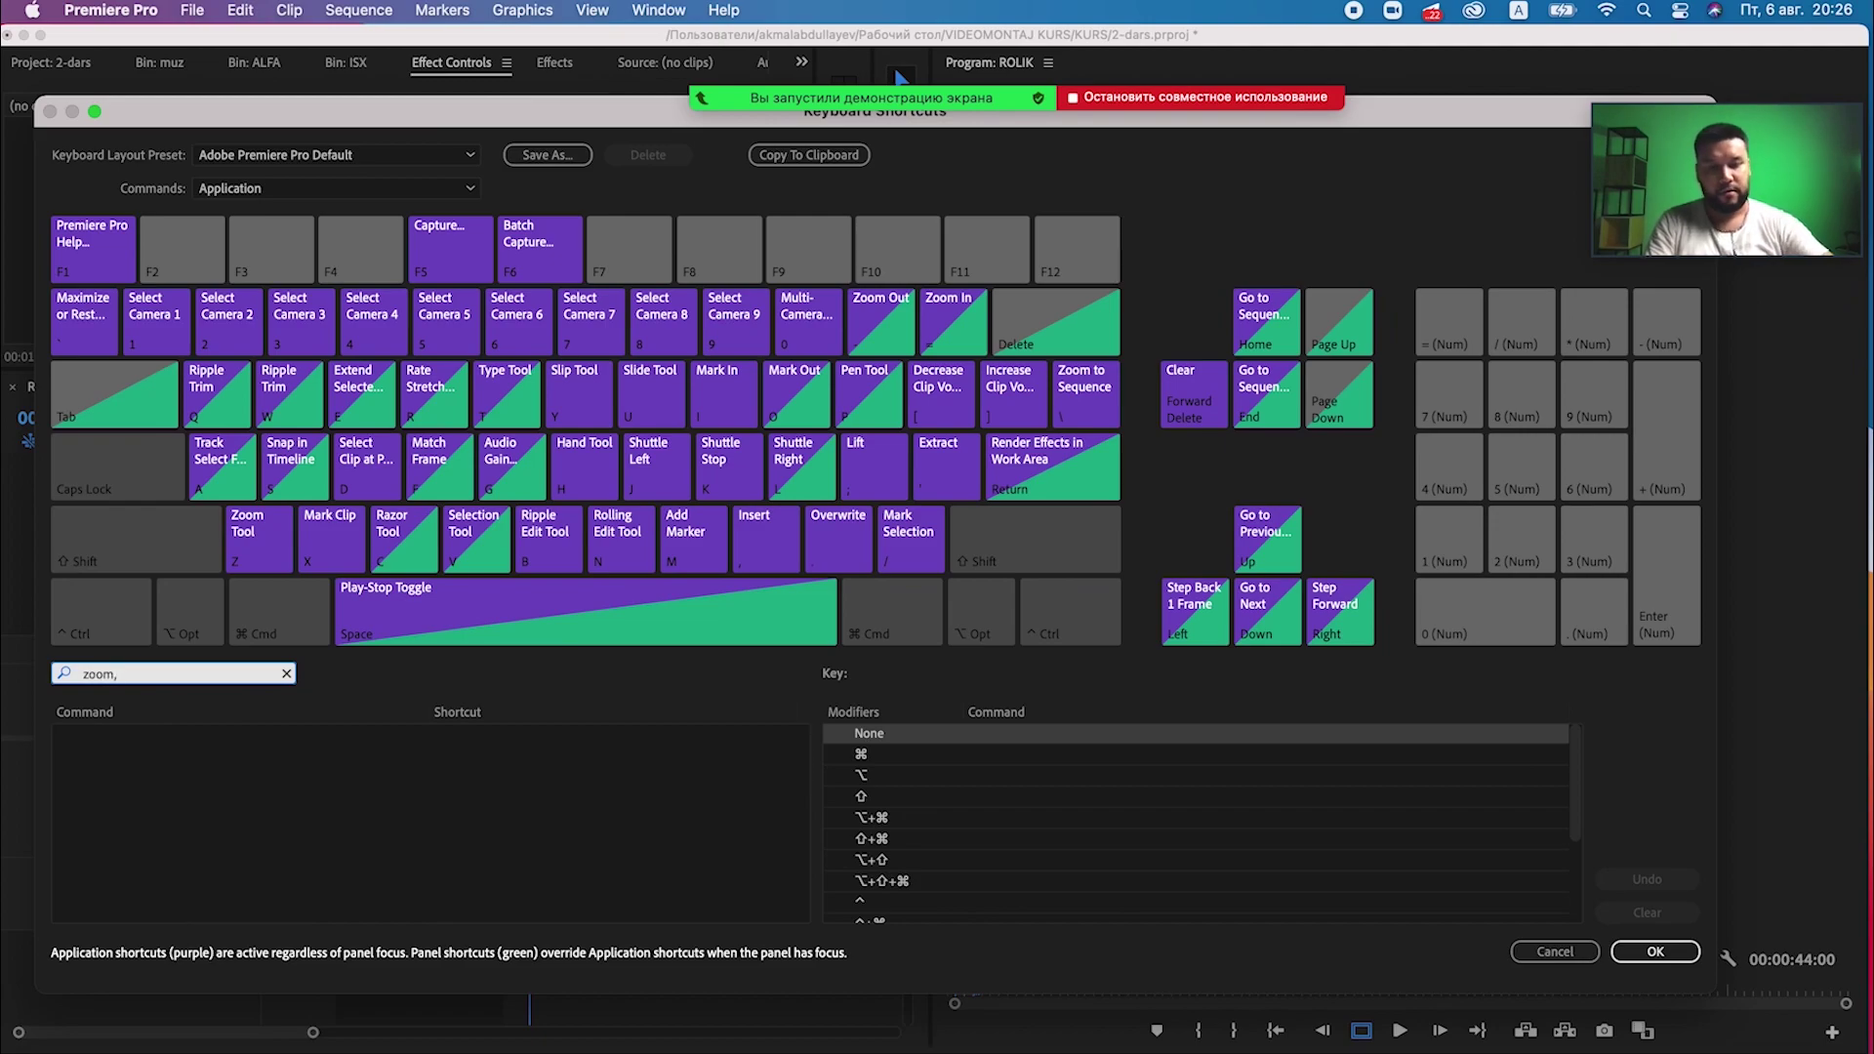
key(BackSpace)
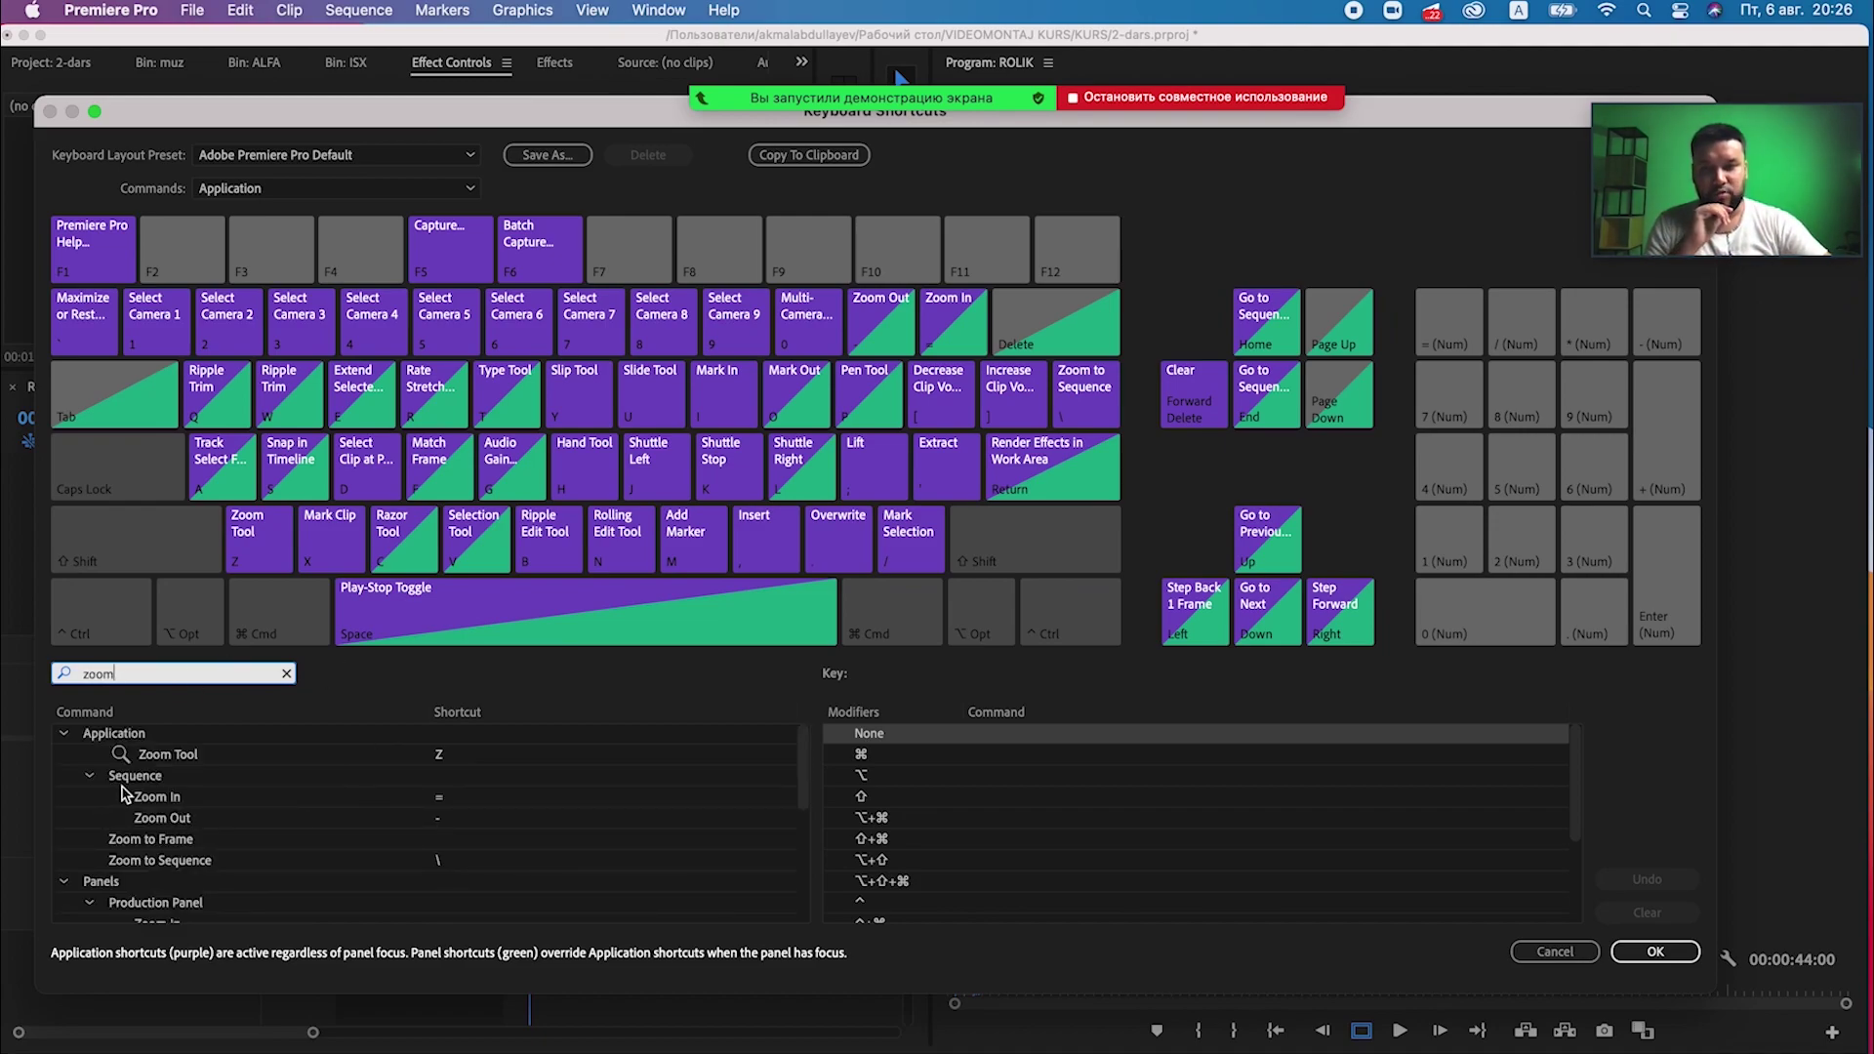
click(176, 803)
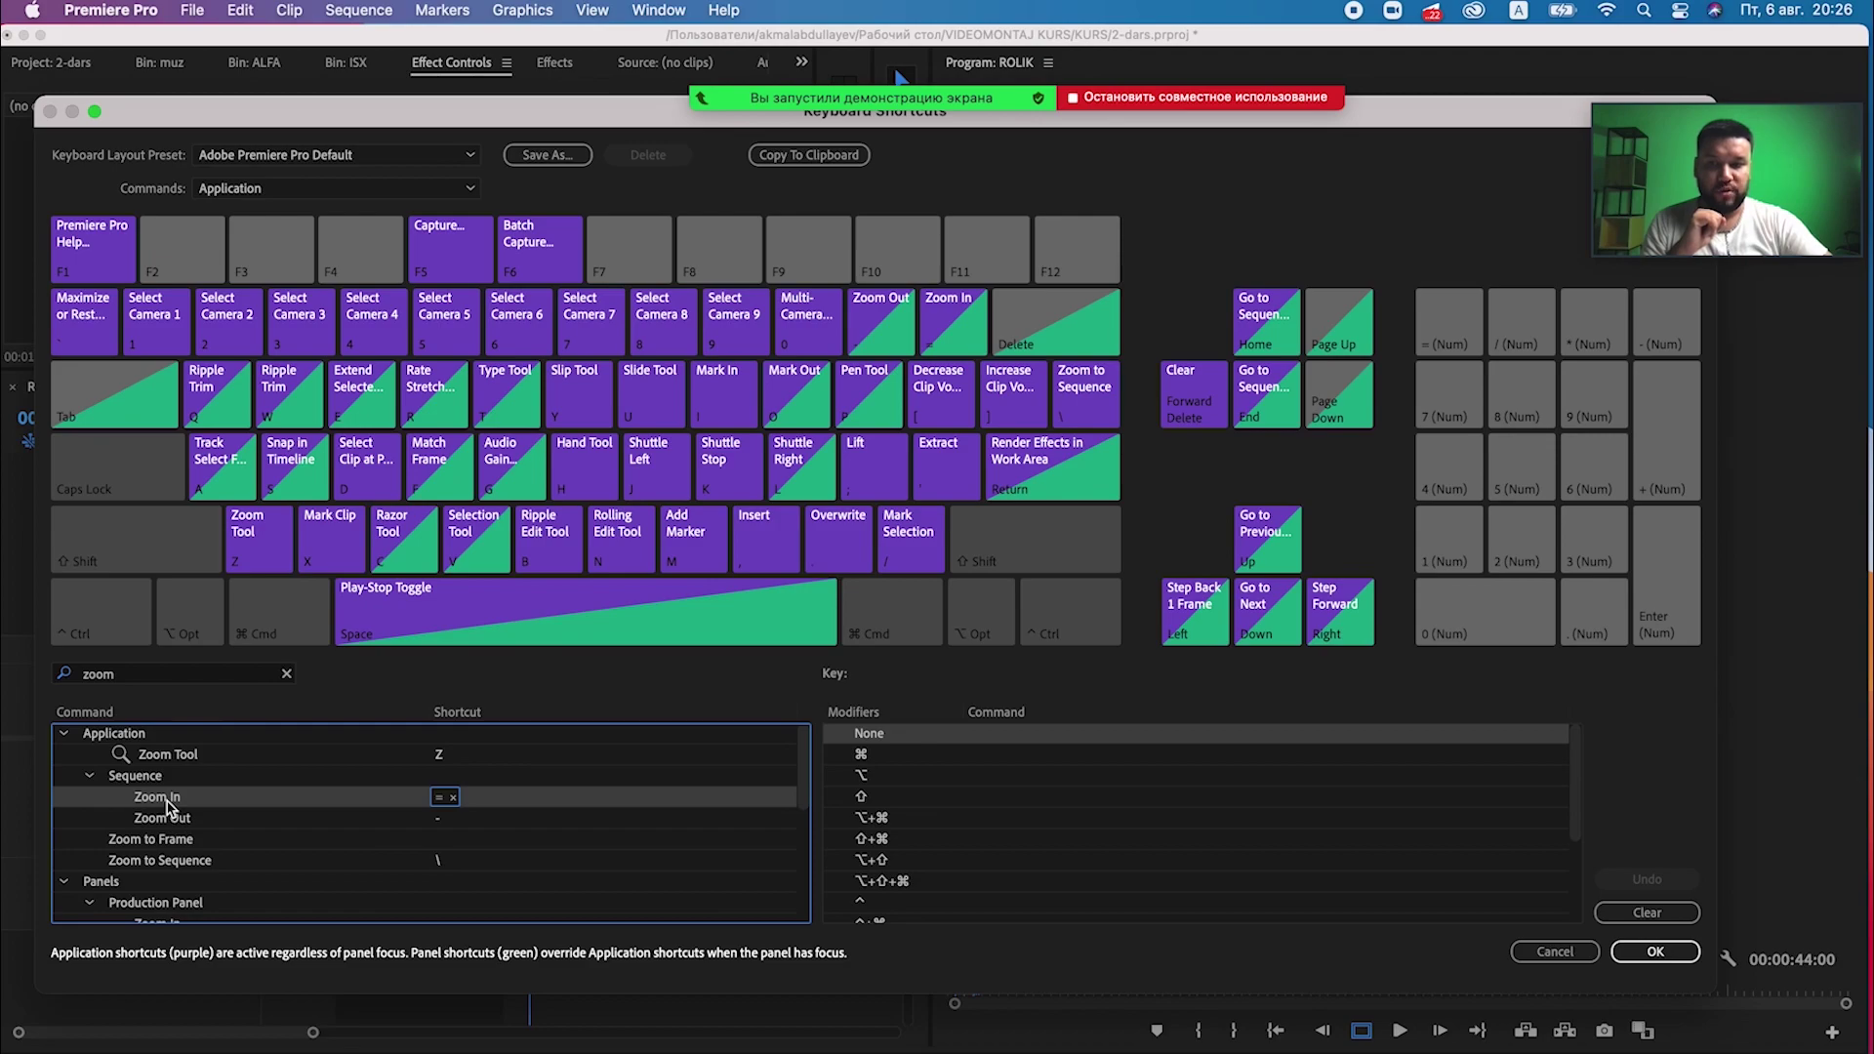
click(164, 825)
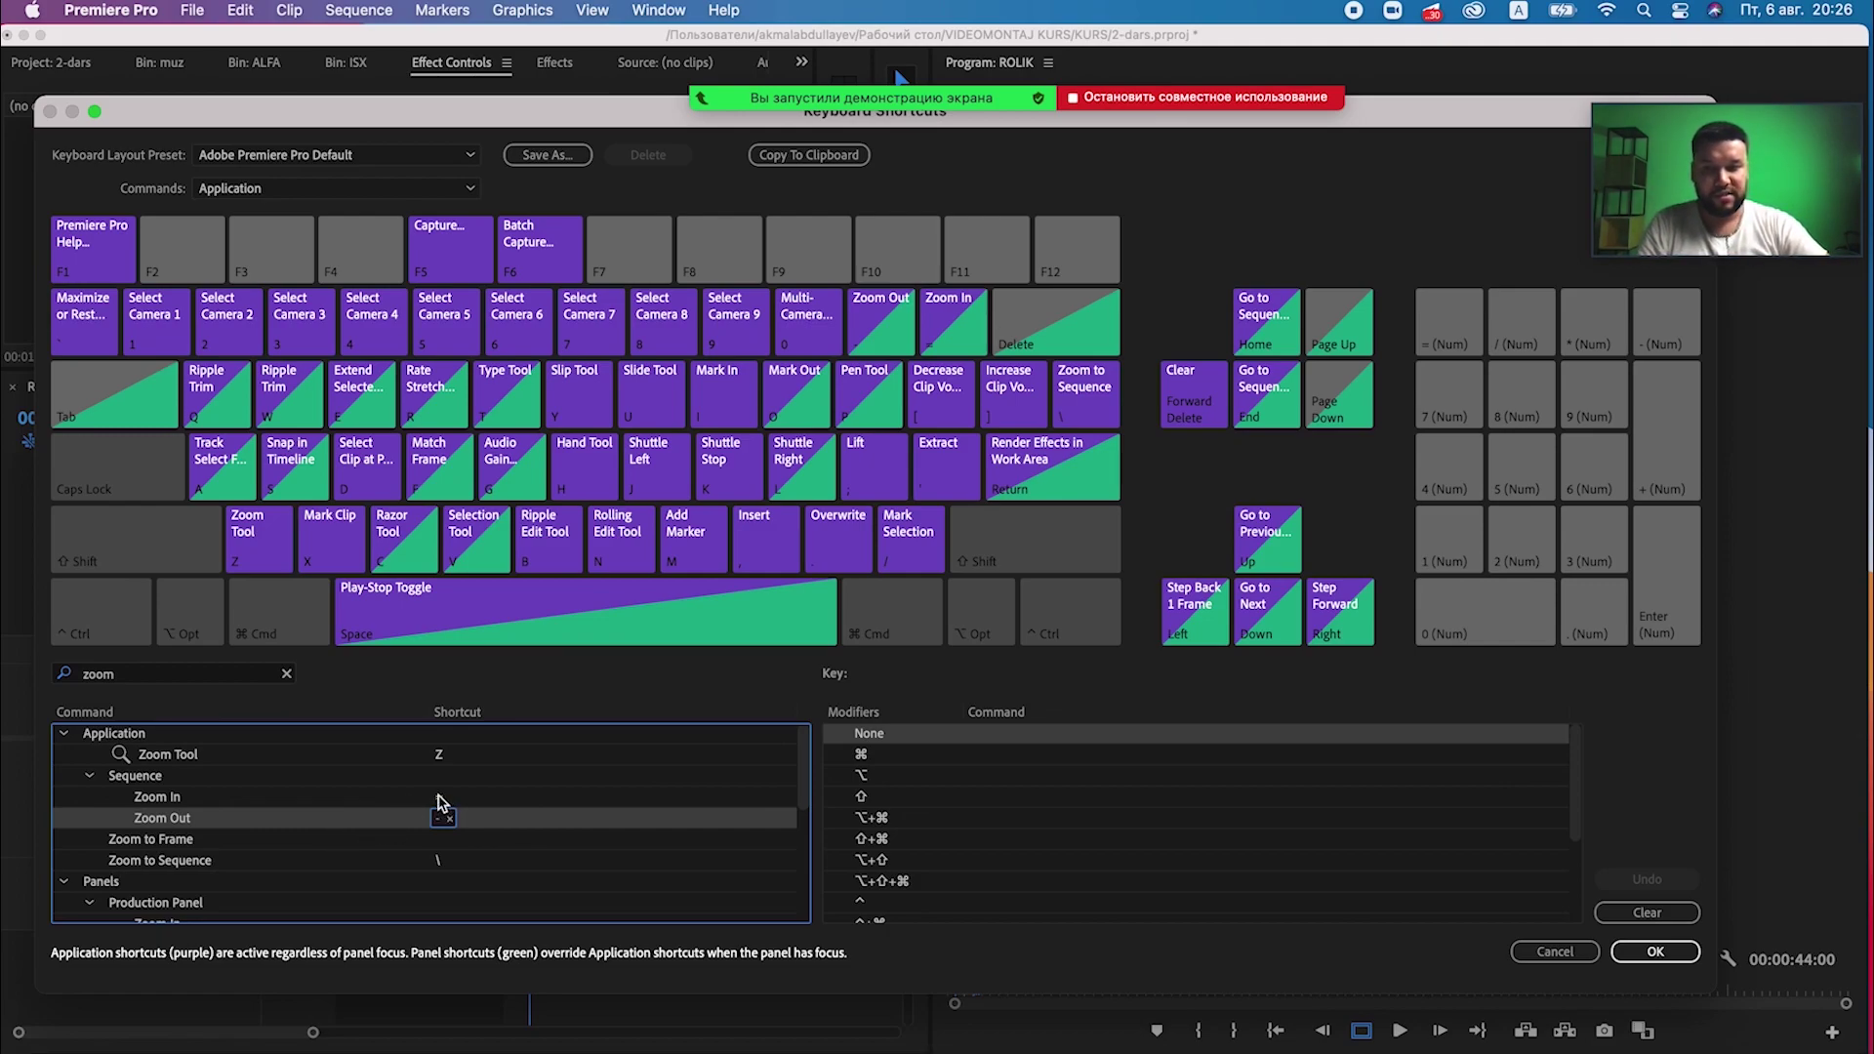
click(439, 798)
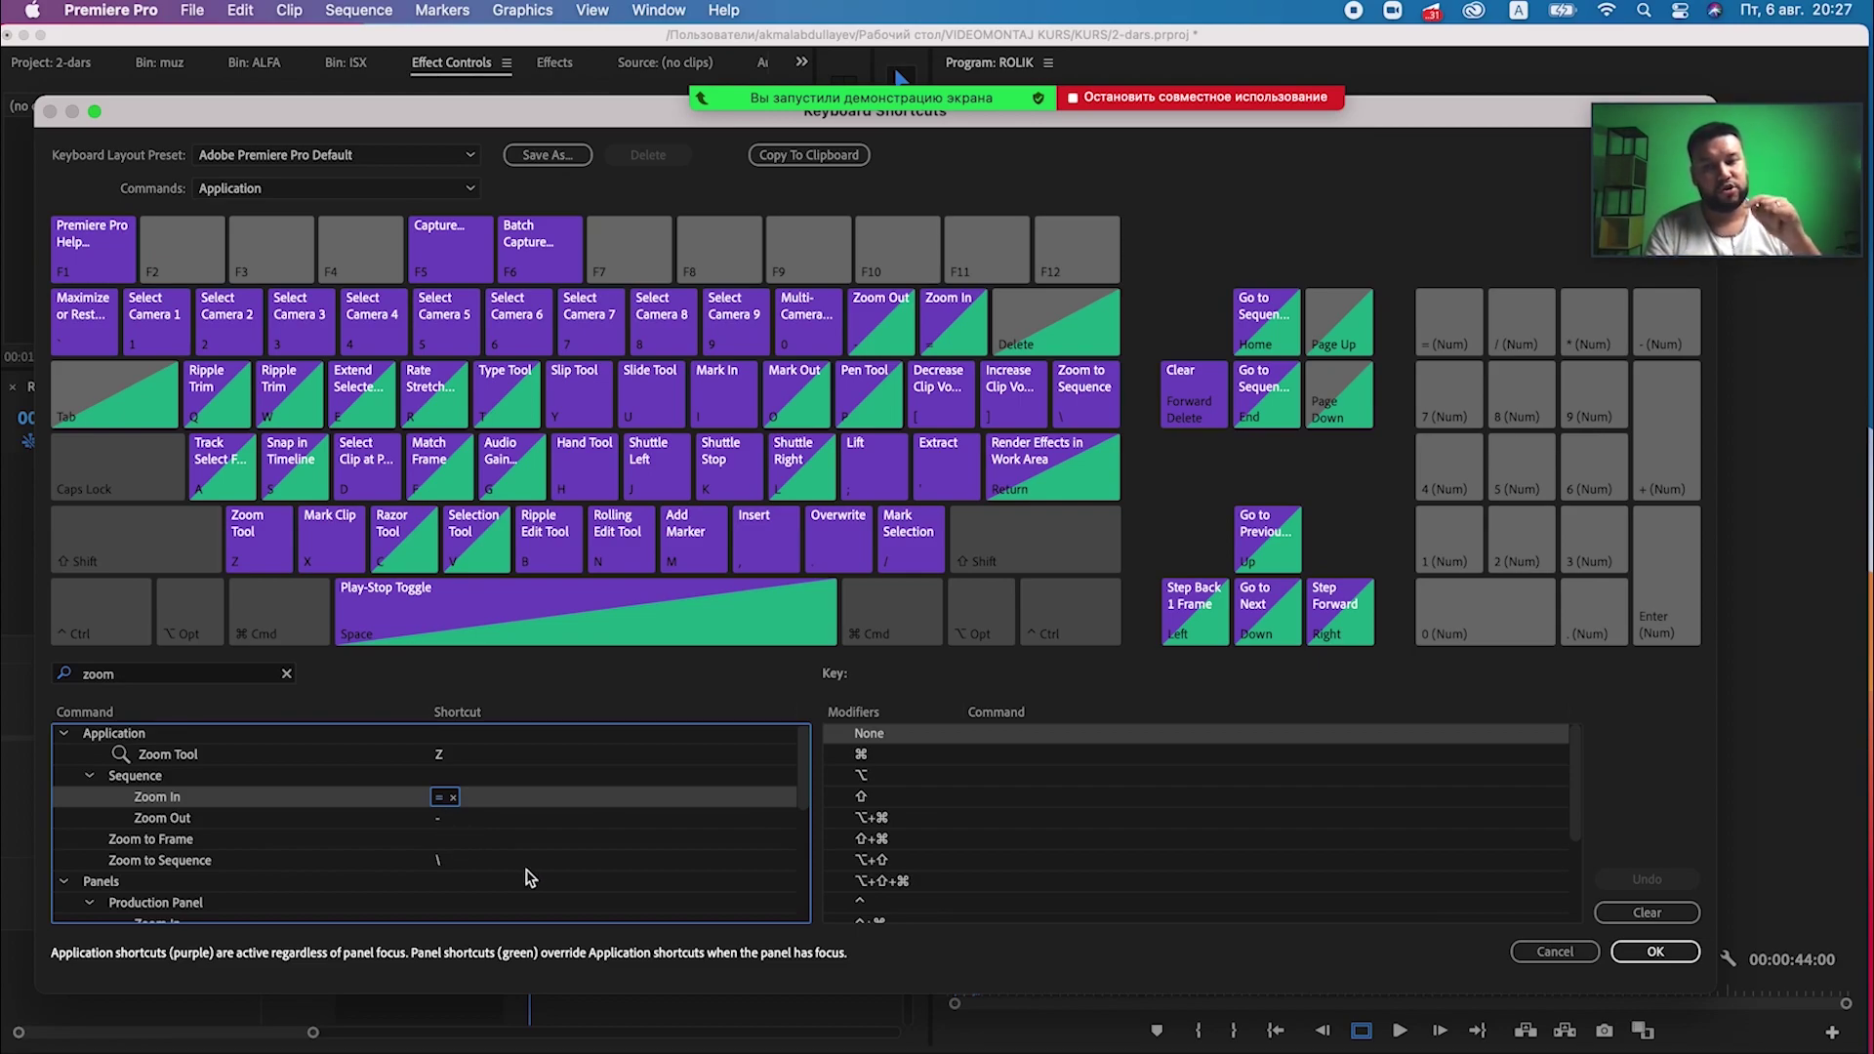
key(x)
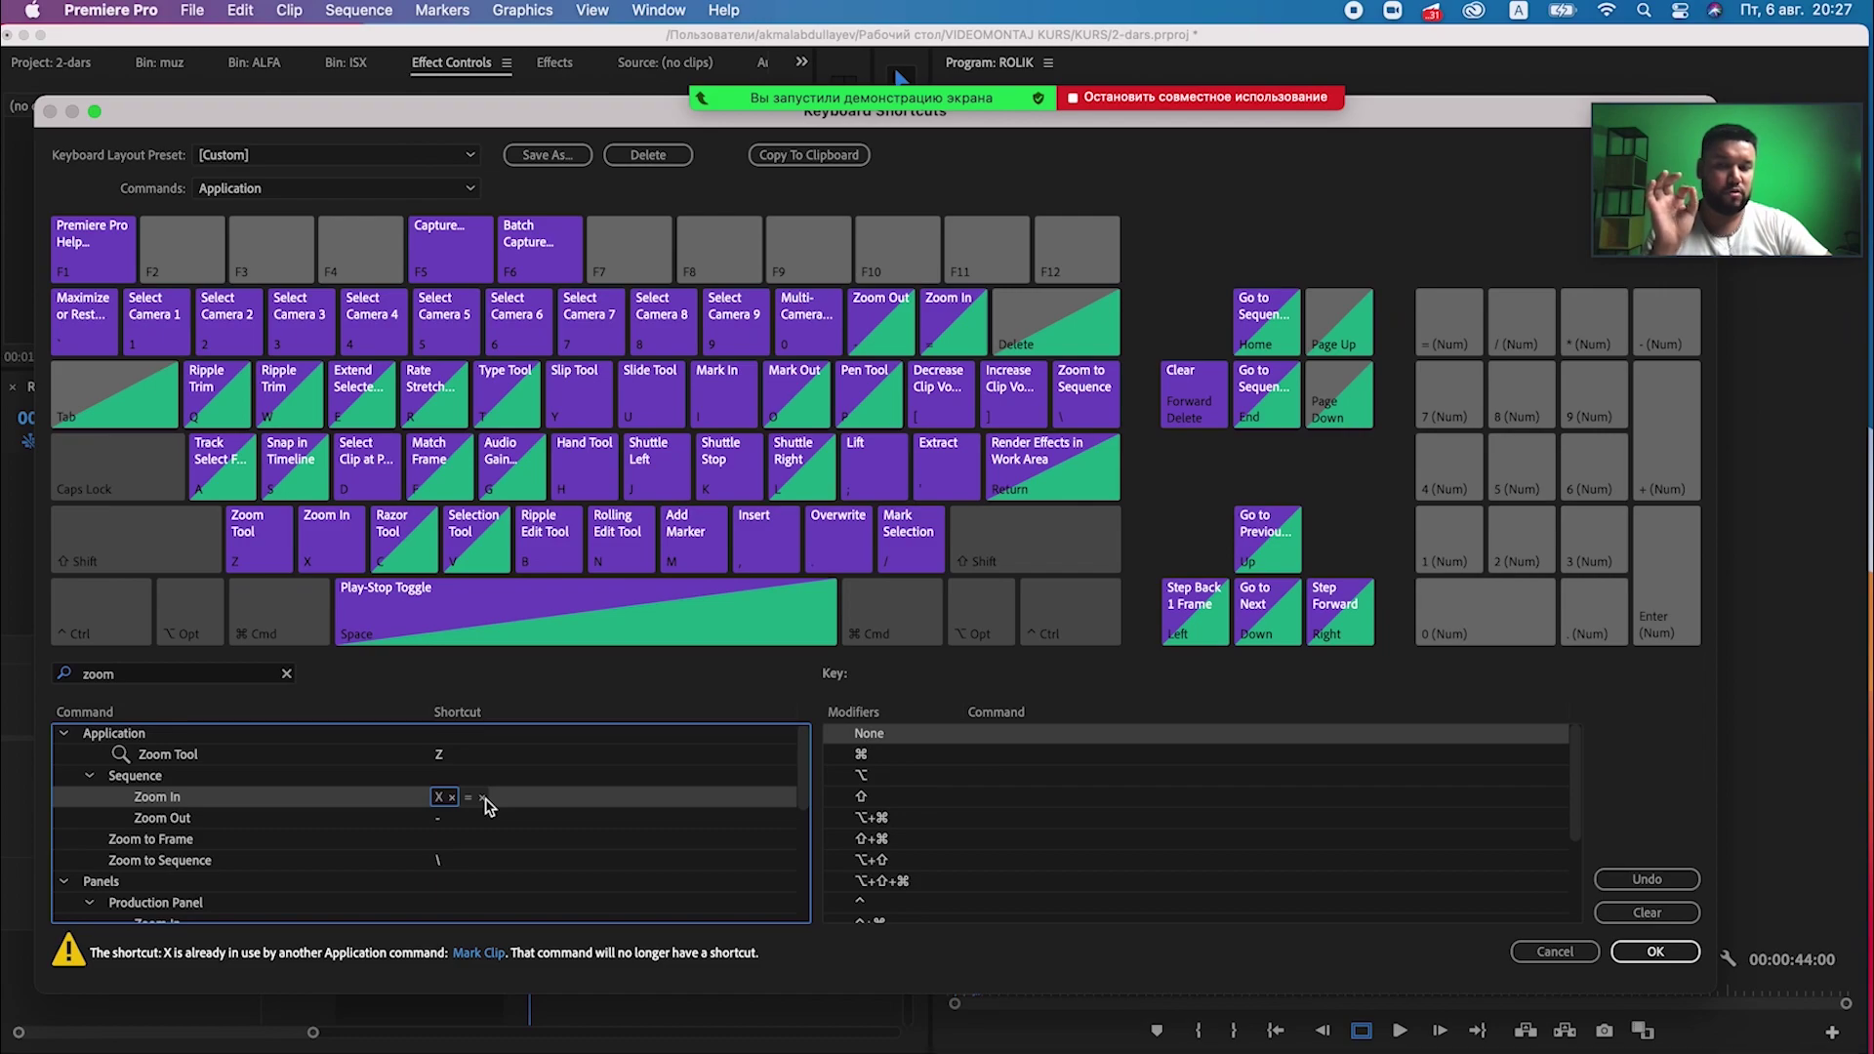
click(483, 798)
click(482, 799)
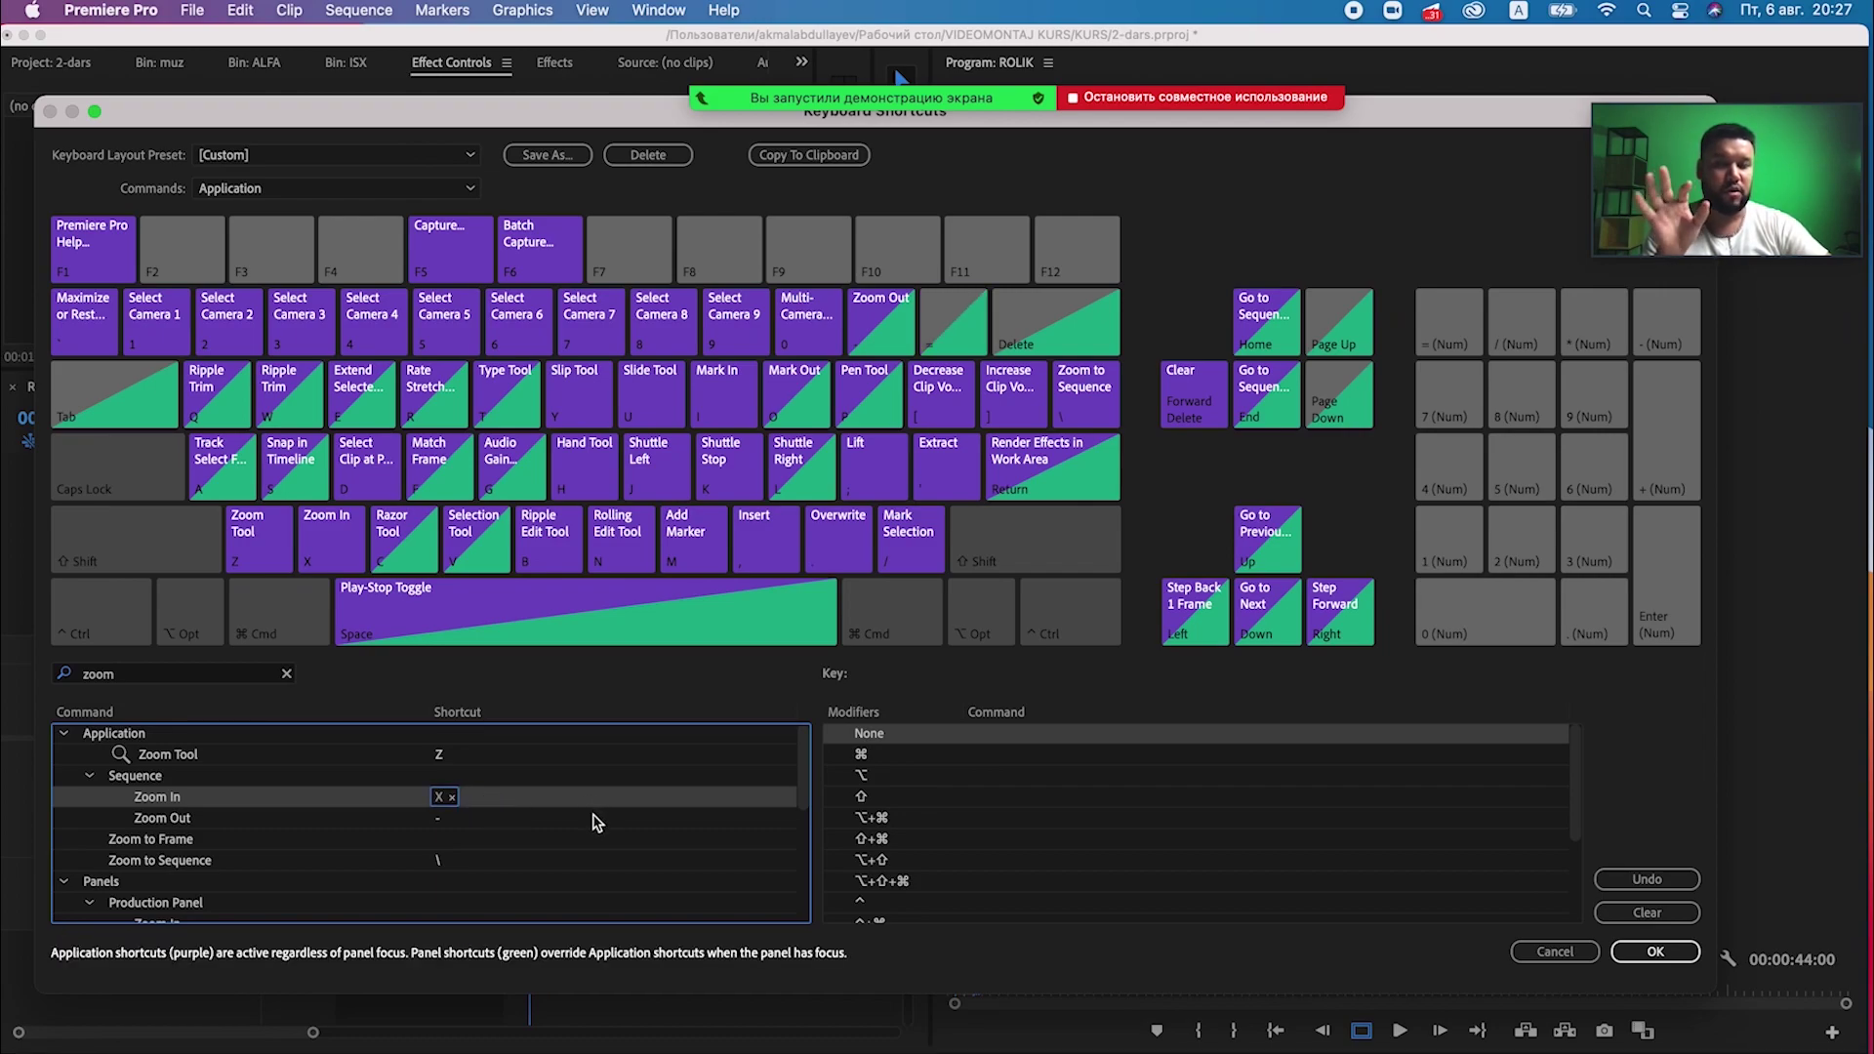
Make Z the Zoom Out shortcut, removing '-'.
click(439, 819)
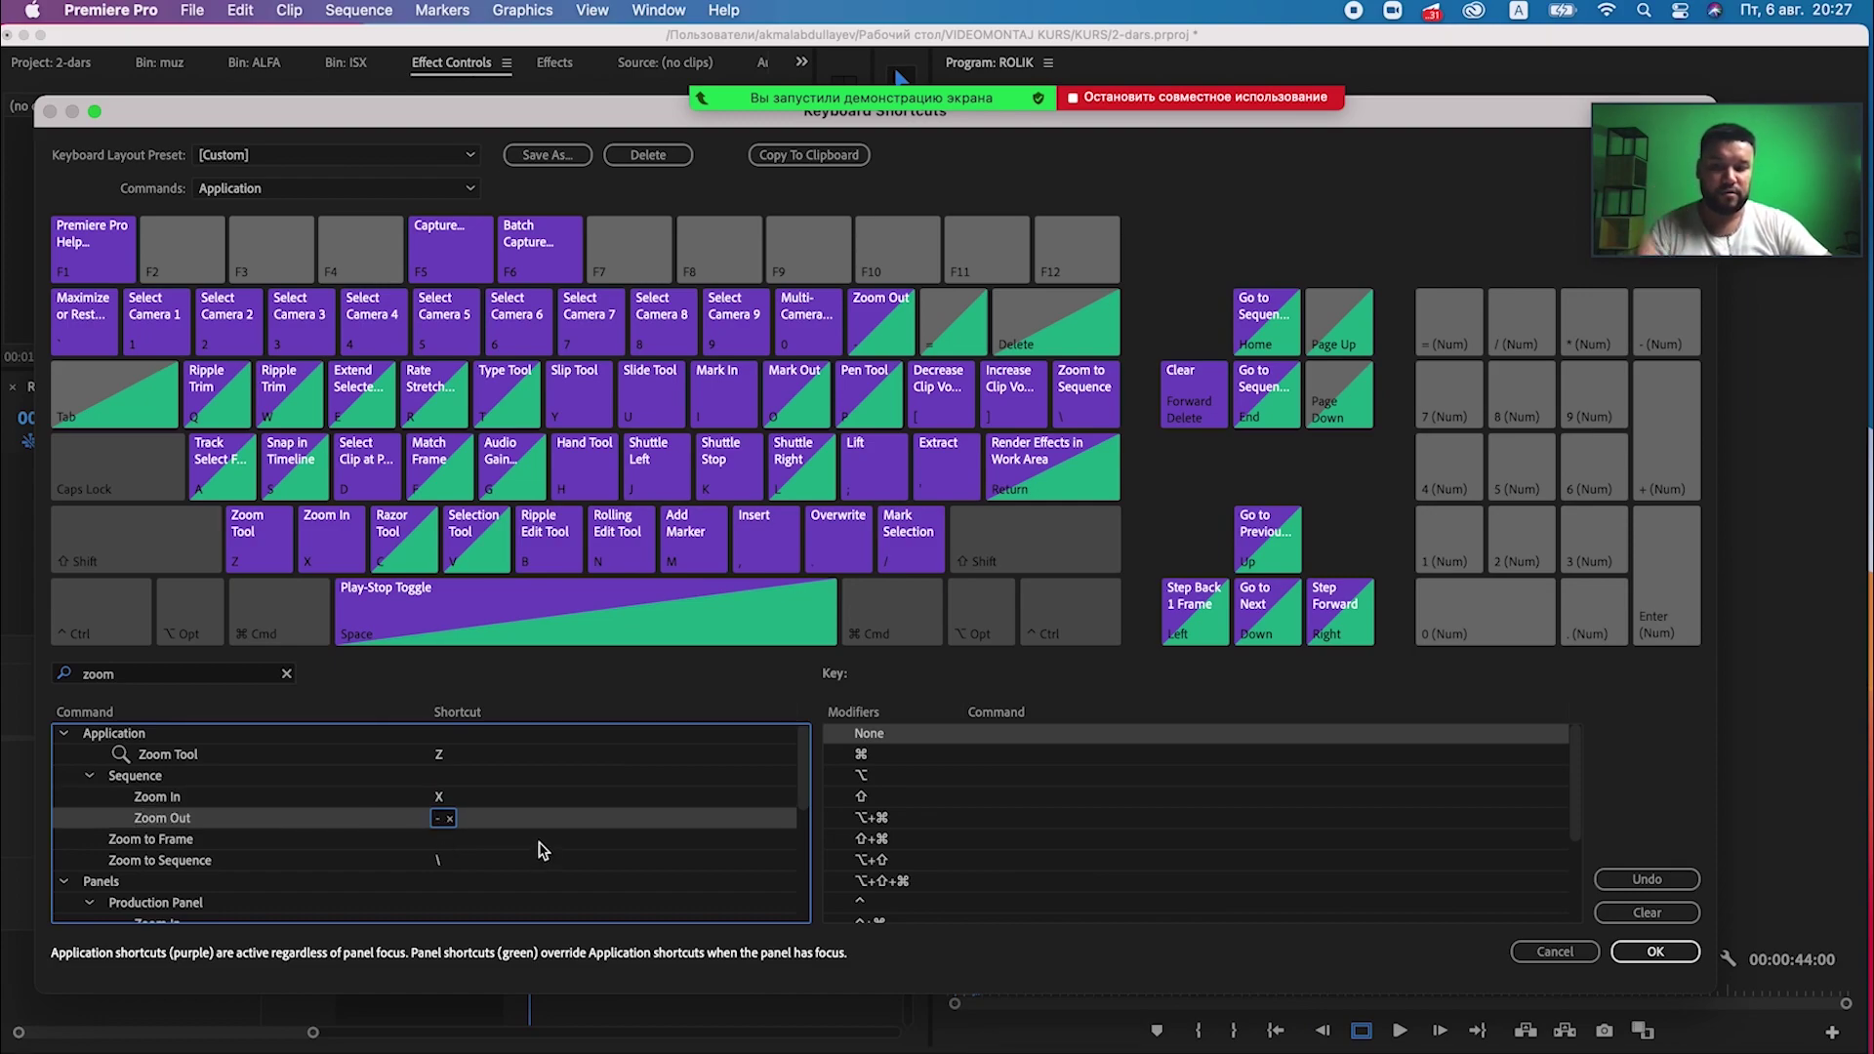
key(z)
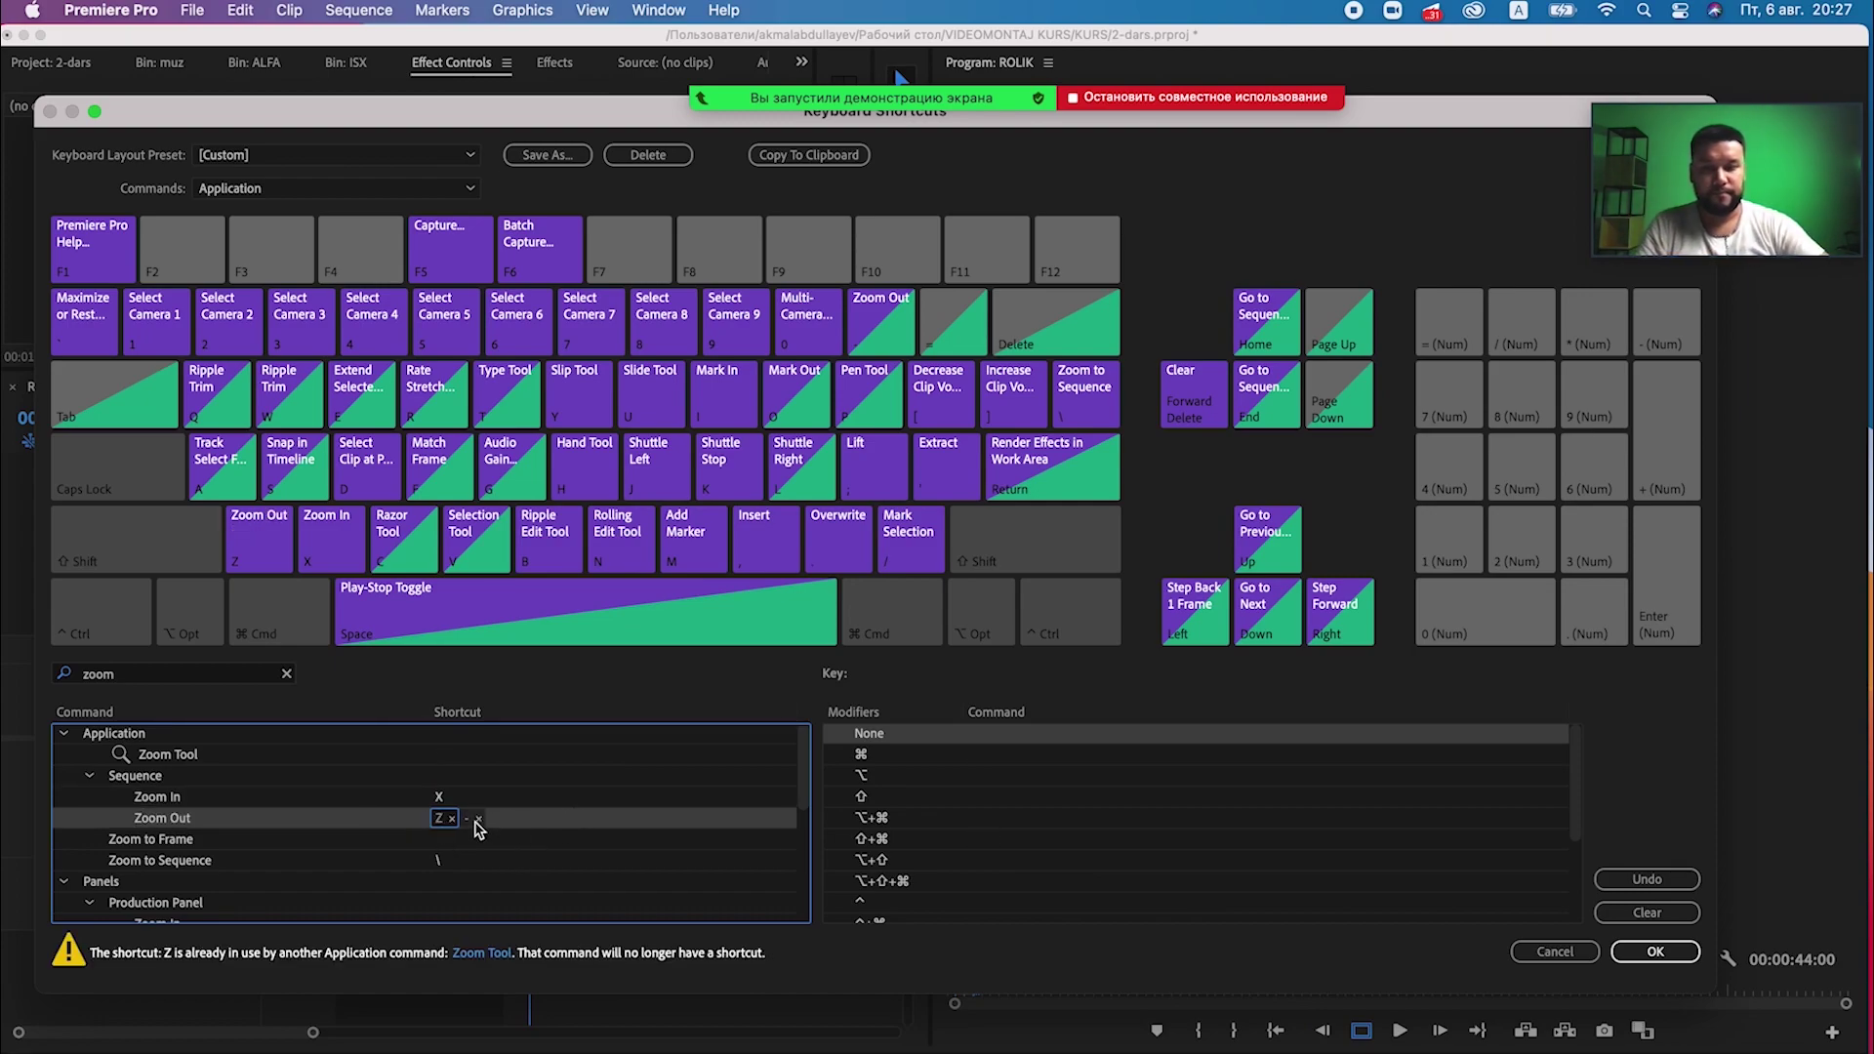
click(478, 820)
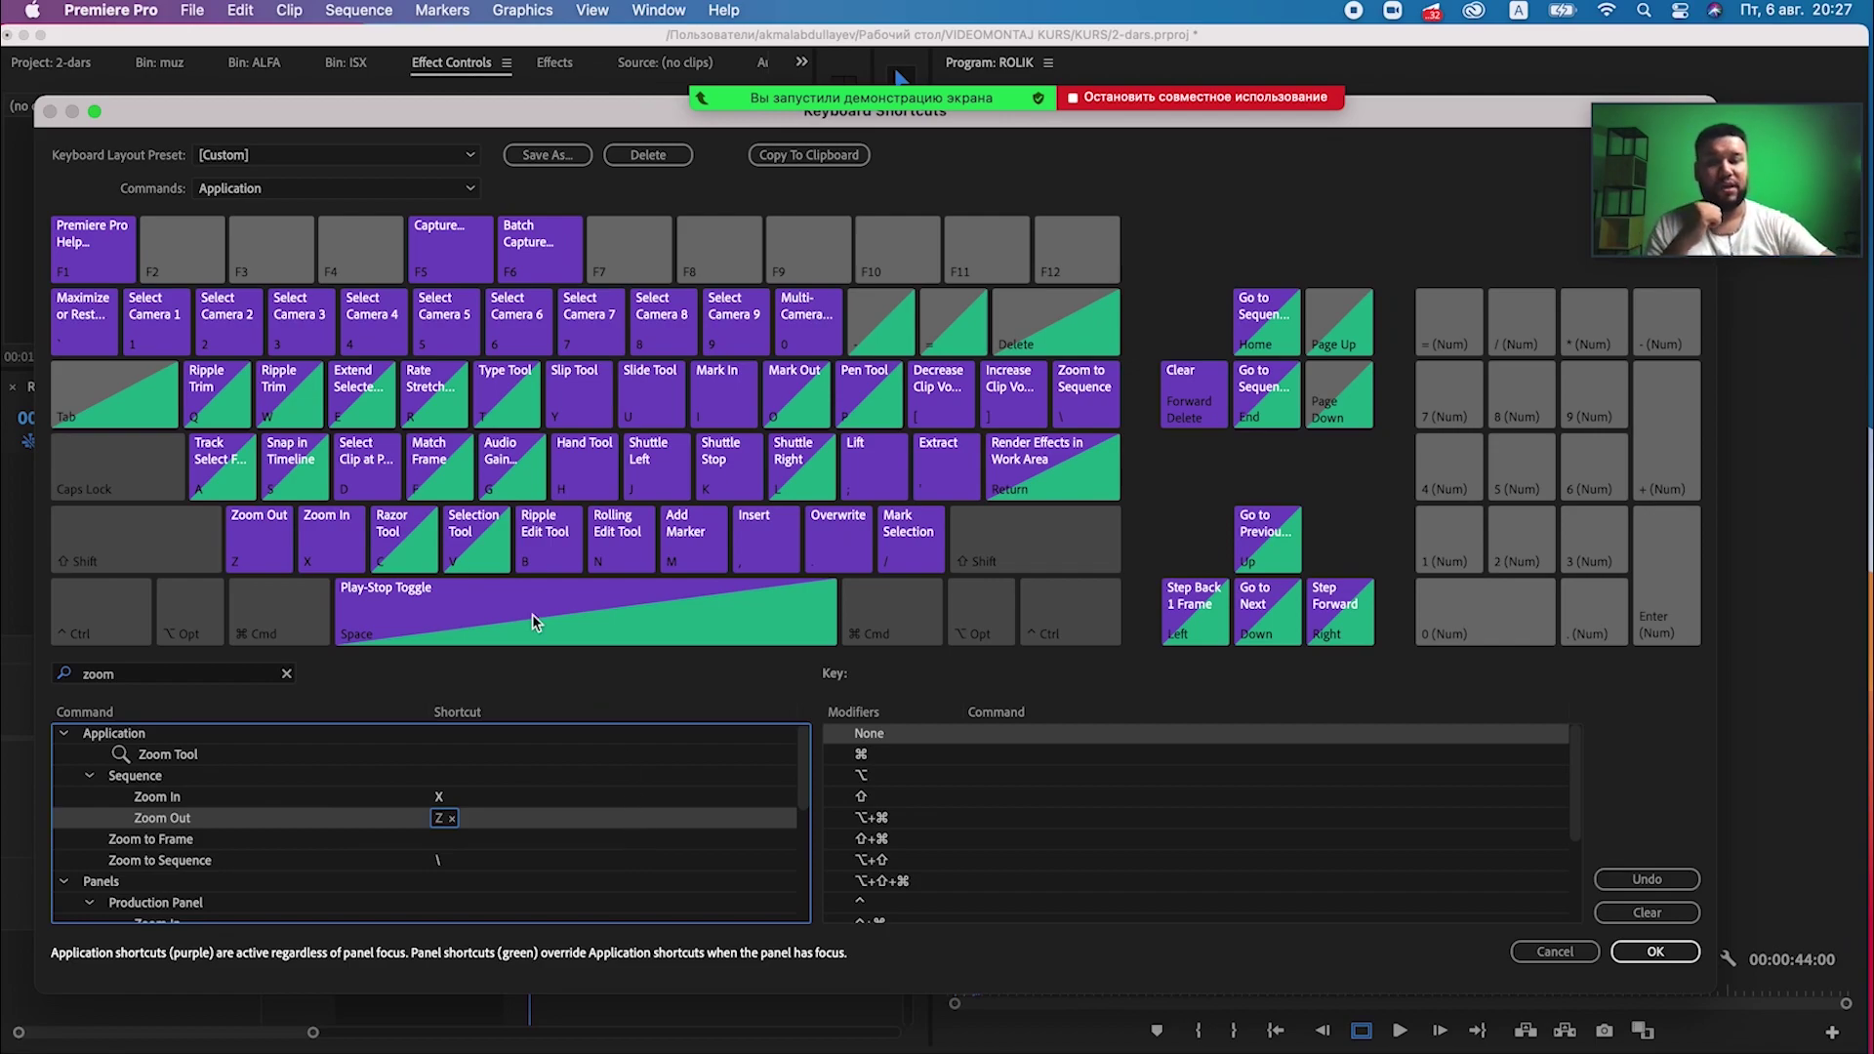
Search the shortcut command list for 'audio'.
double_click(97, 674)
text(aus)
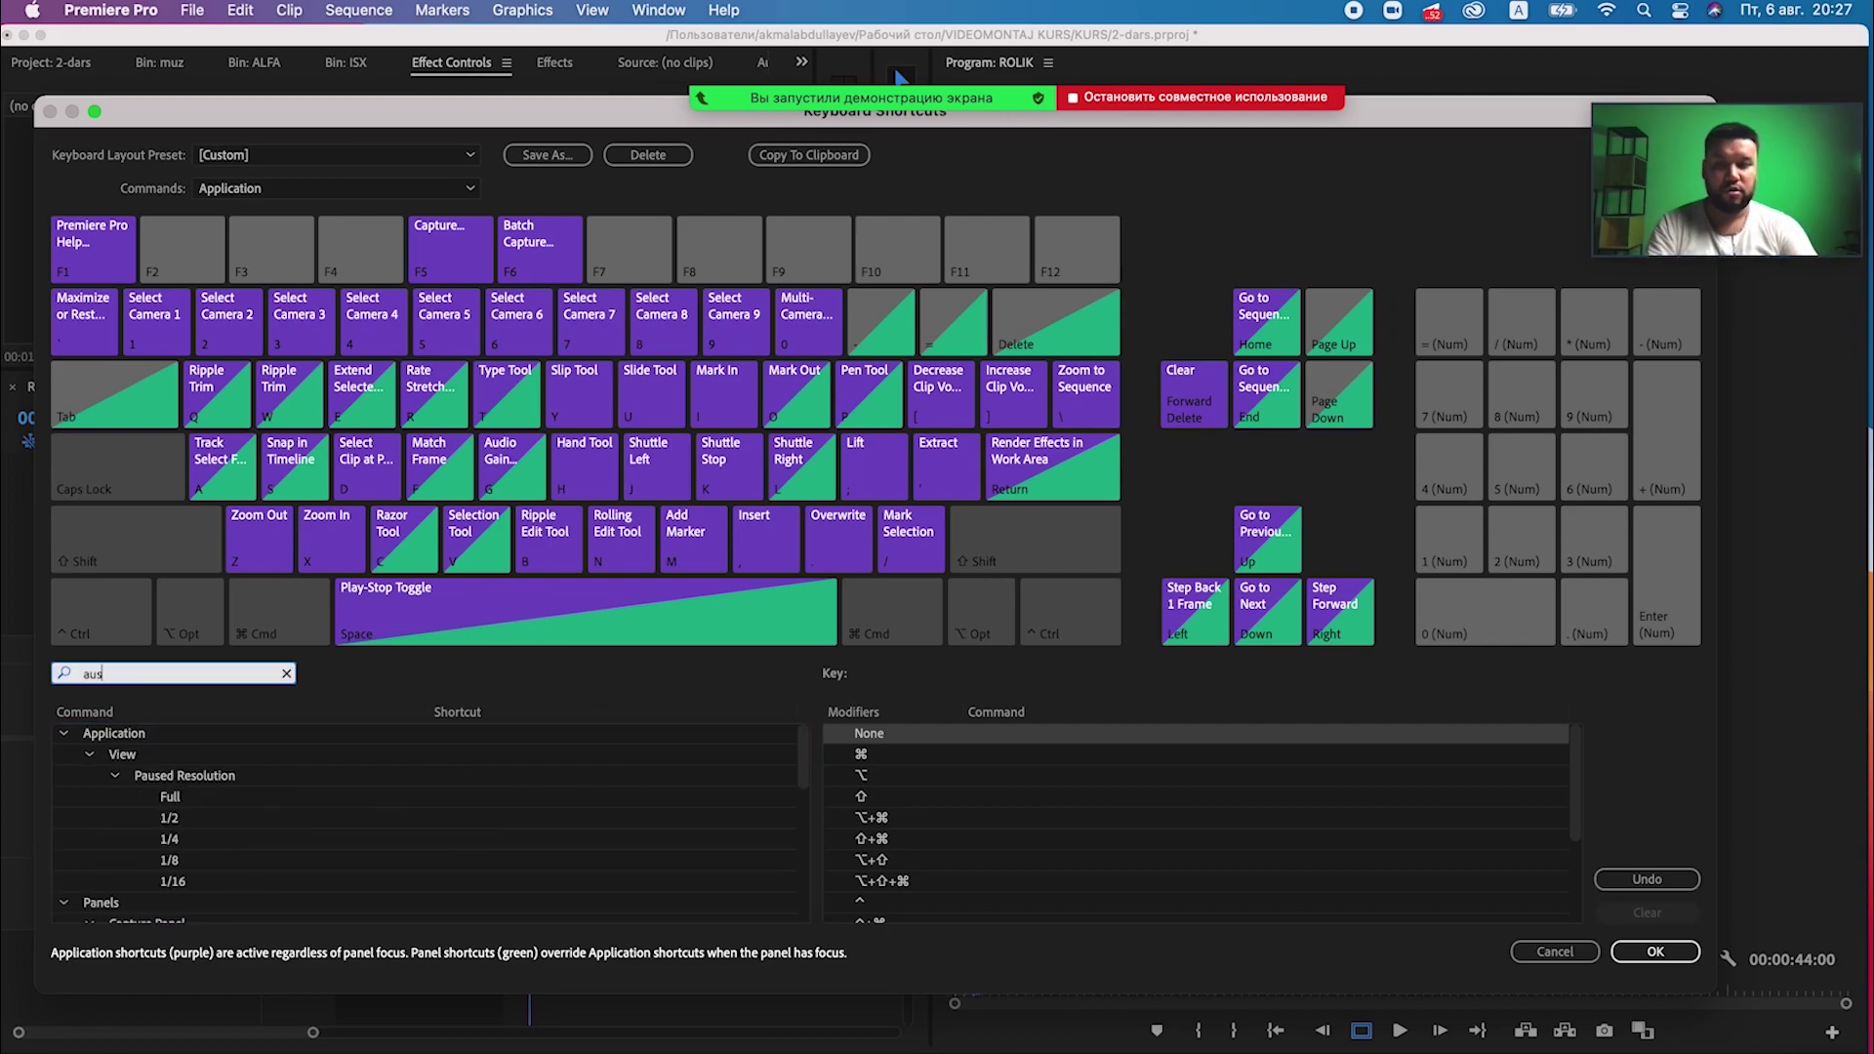
key(BackSpace)
text(dio)
scroll(182, 855, down, 2)
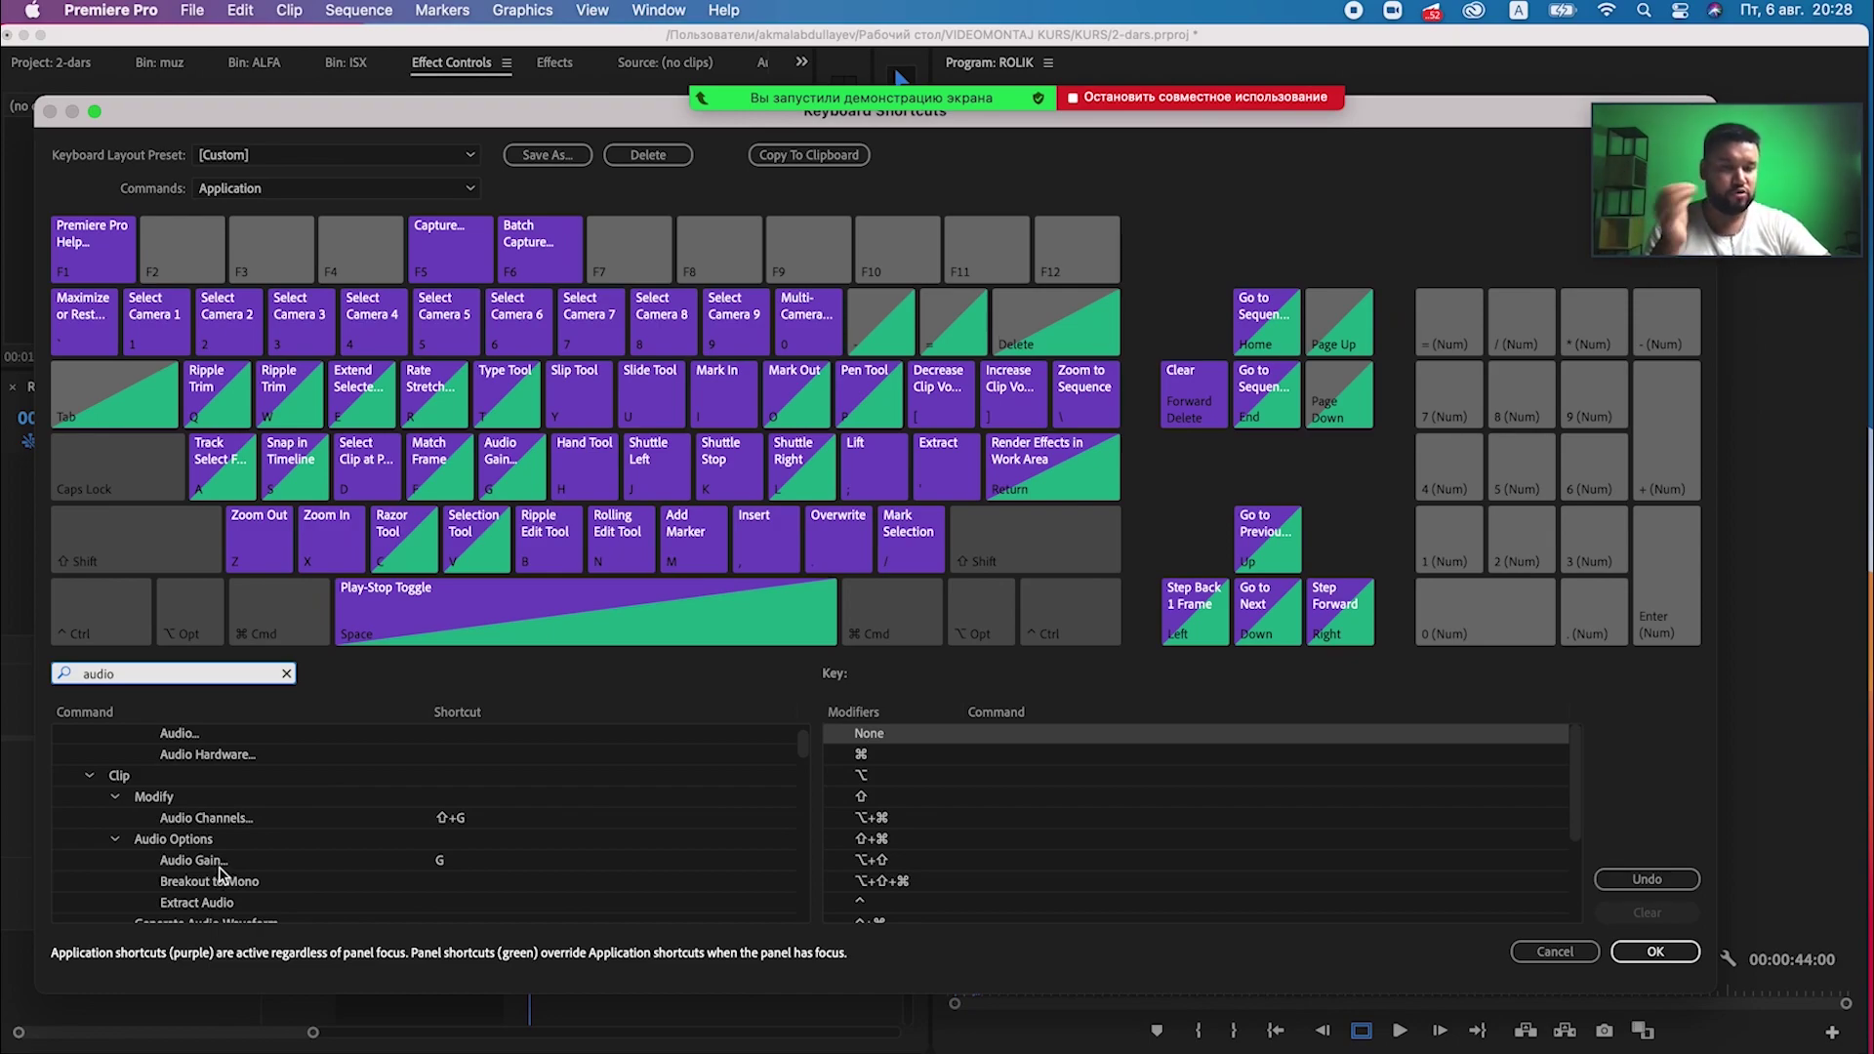
Give Audio Gain A as its only shortcut, removing G.
click(442, 865)
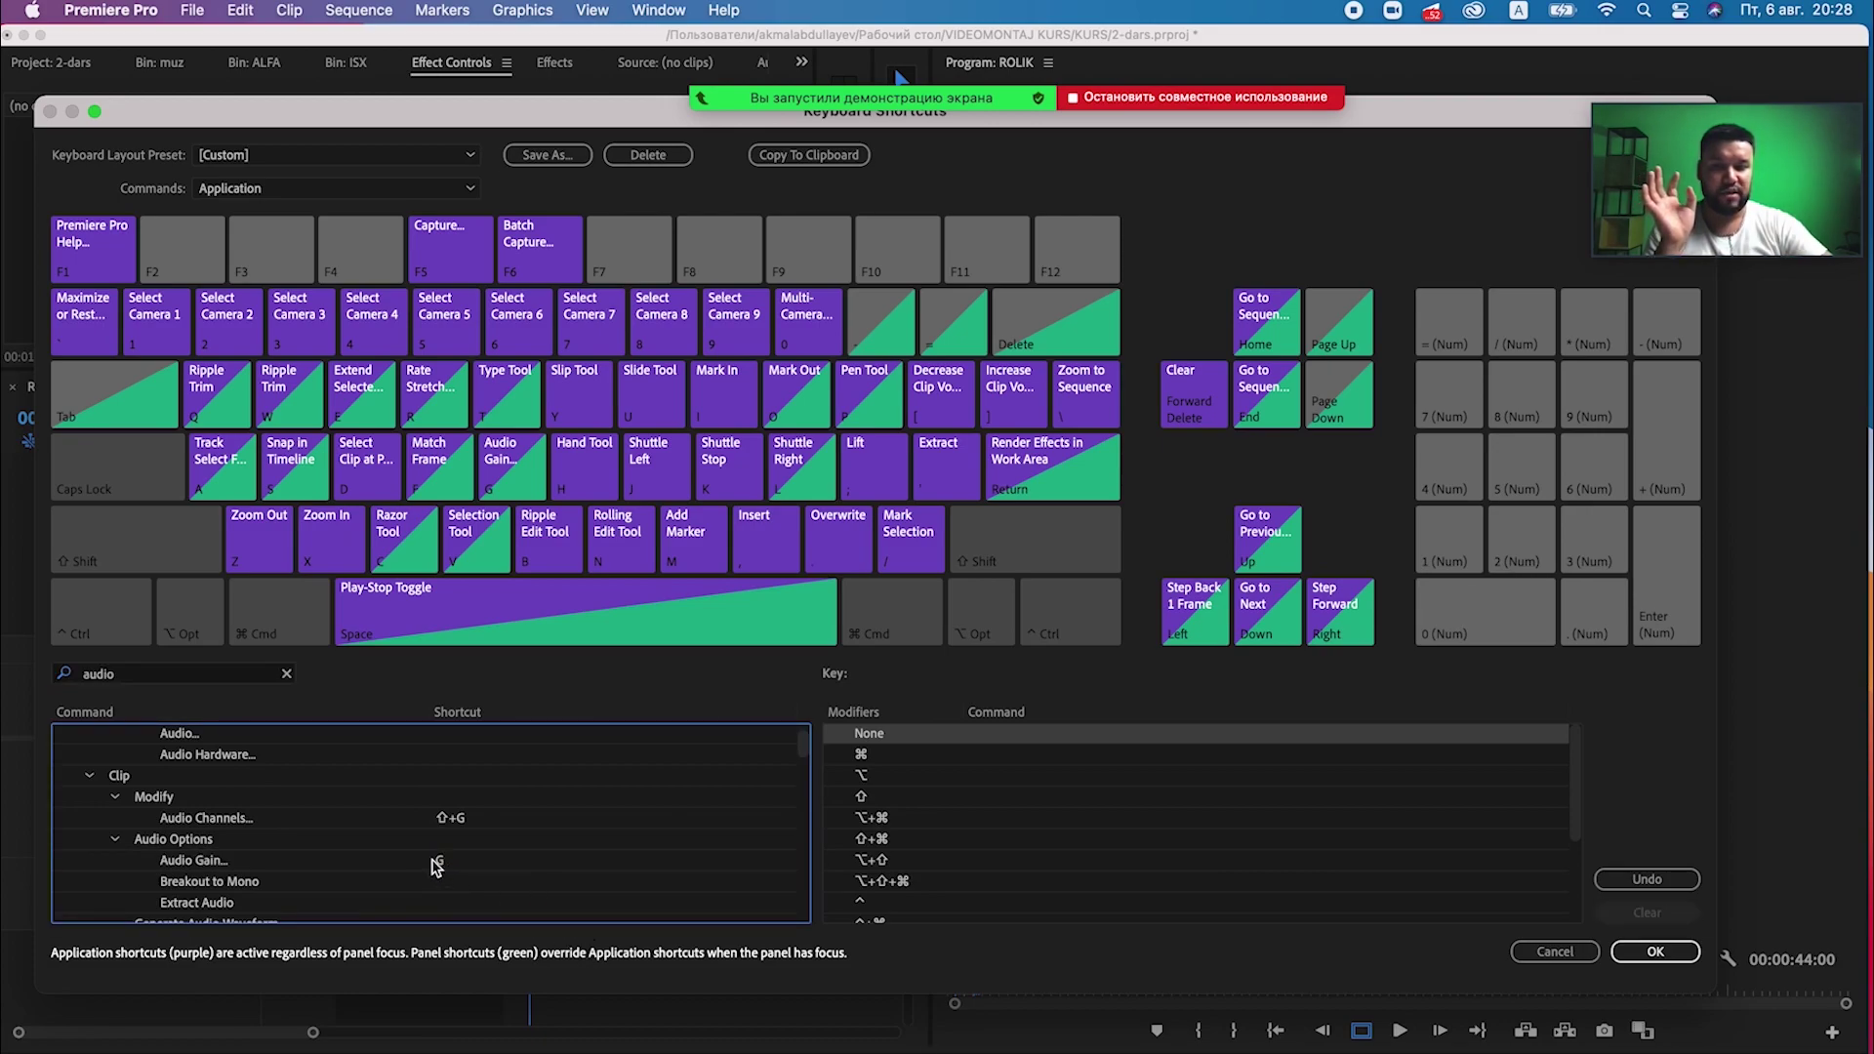
click(440, 860)
key(a)
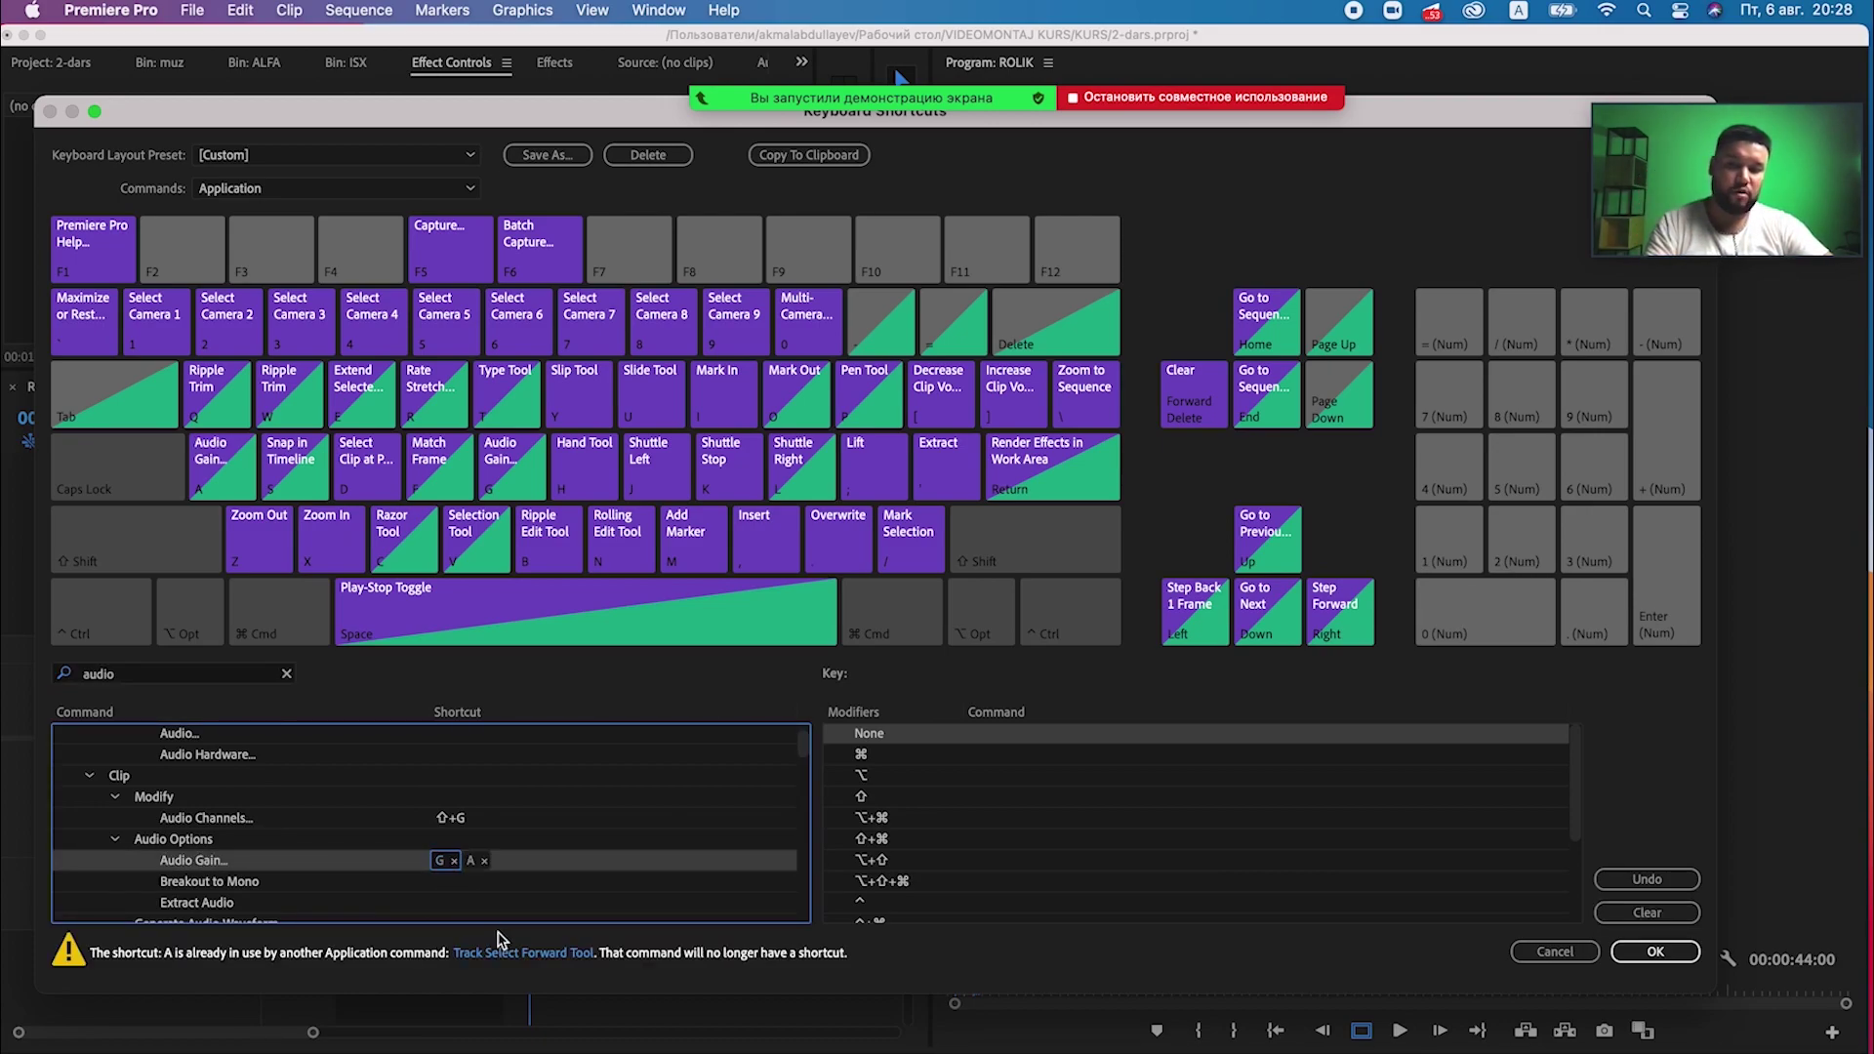
click(454, 861)
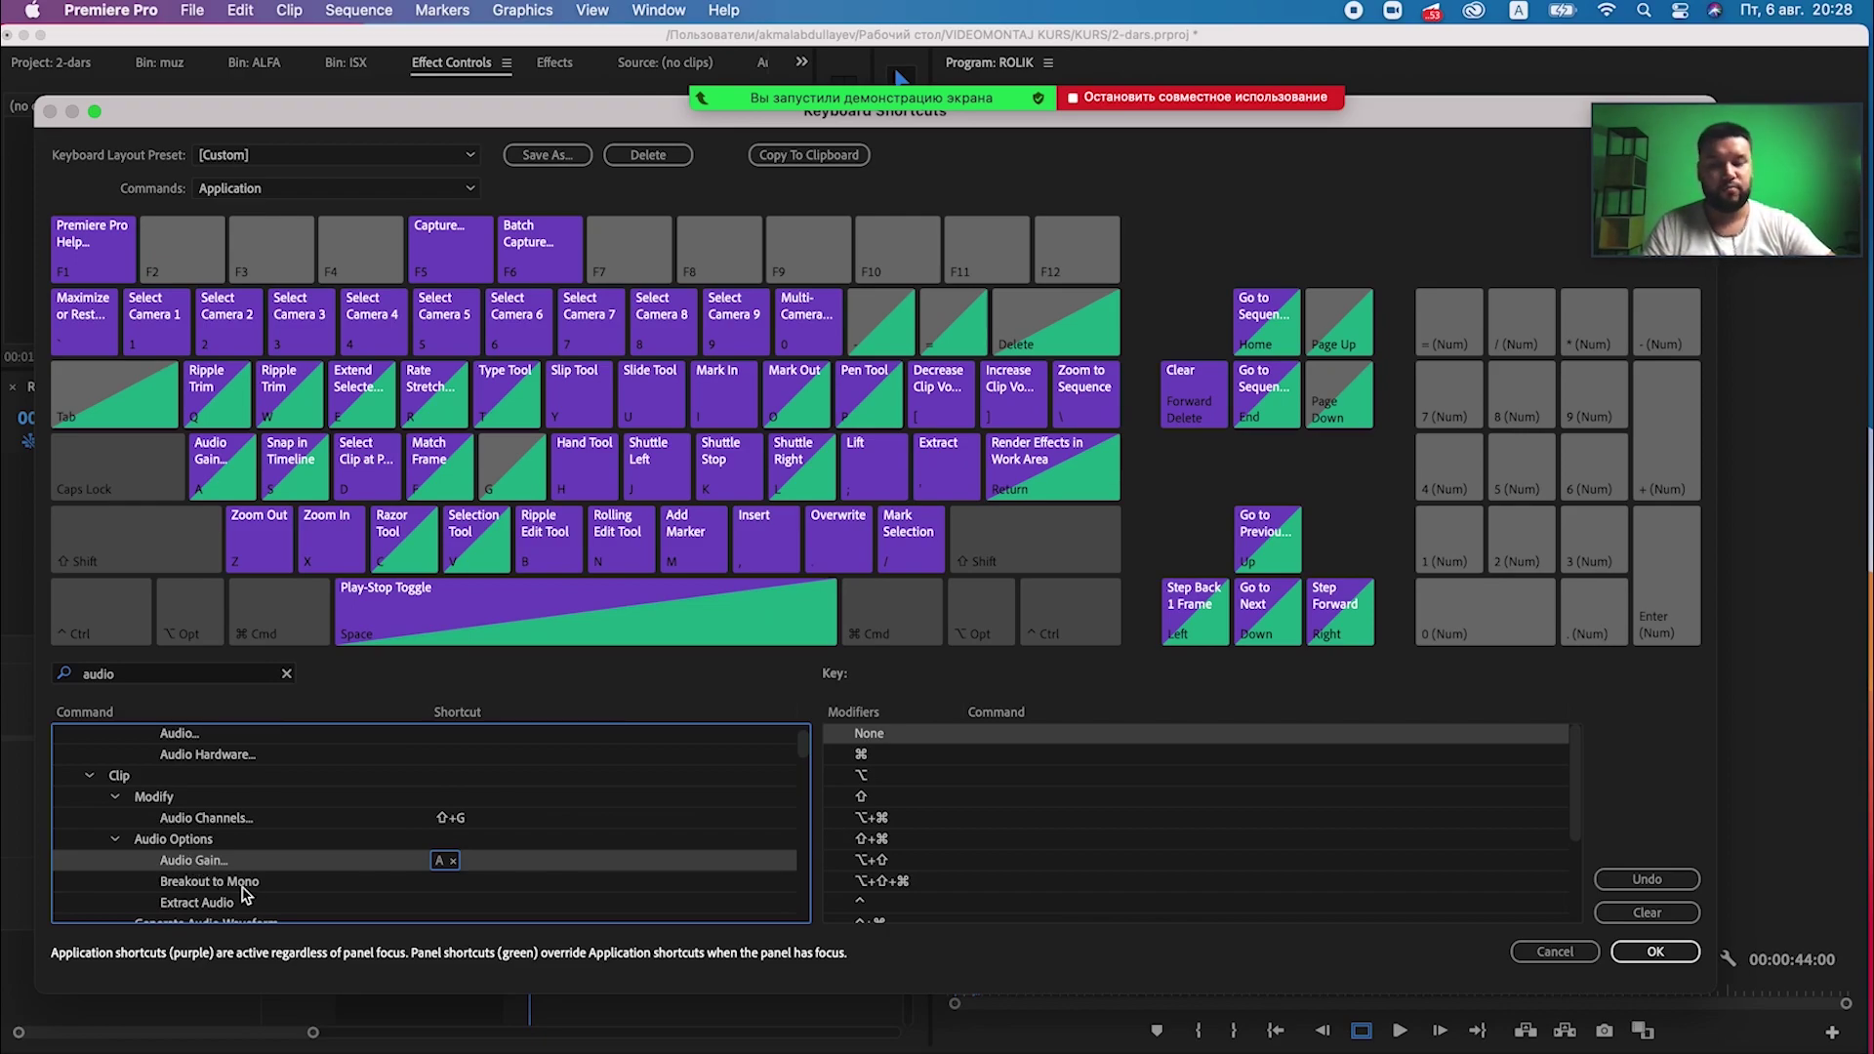
click(176, 674)
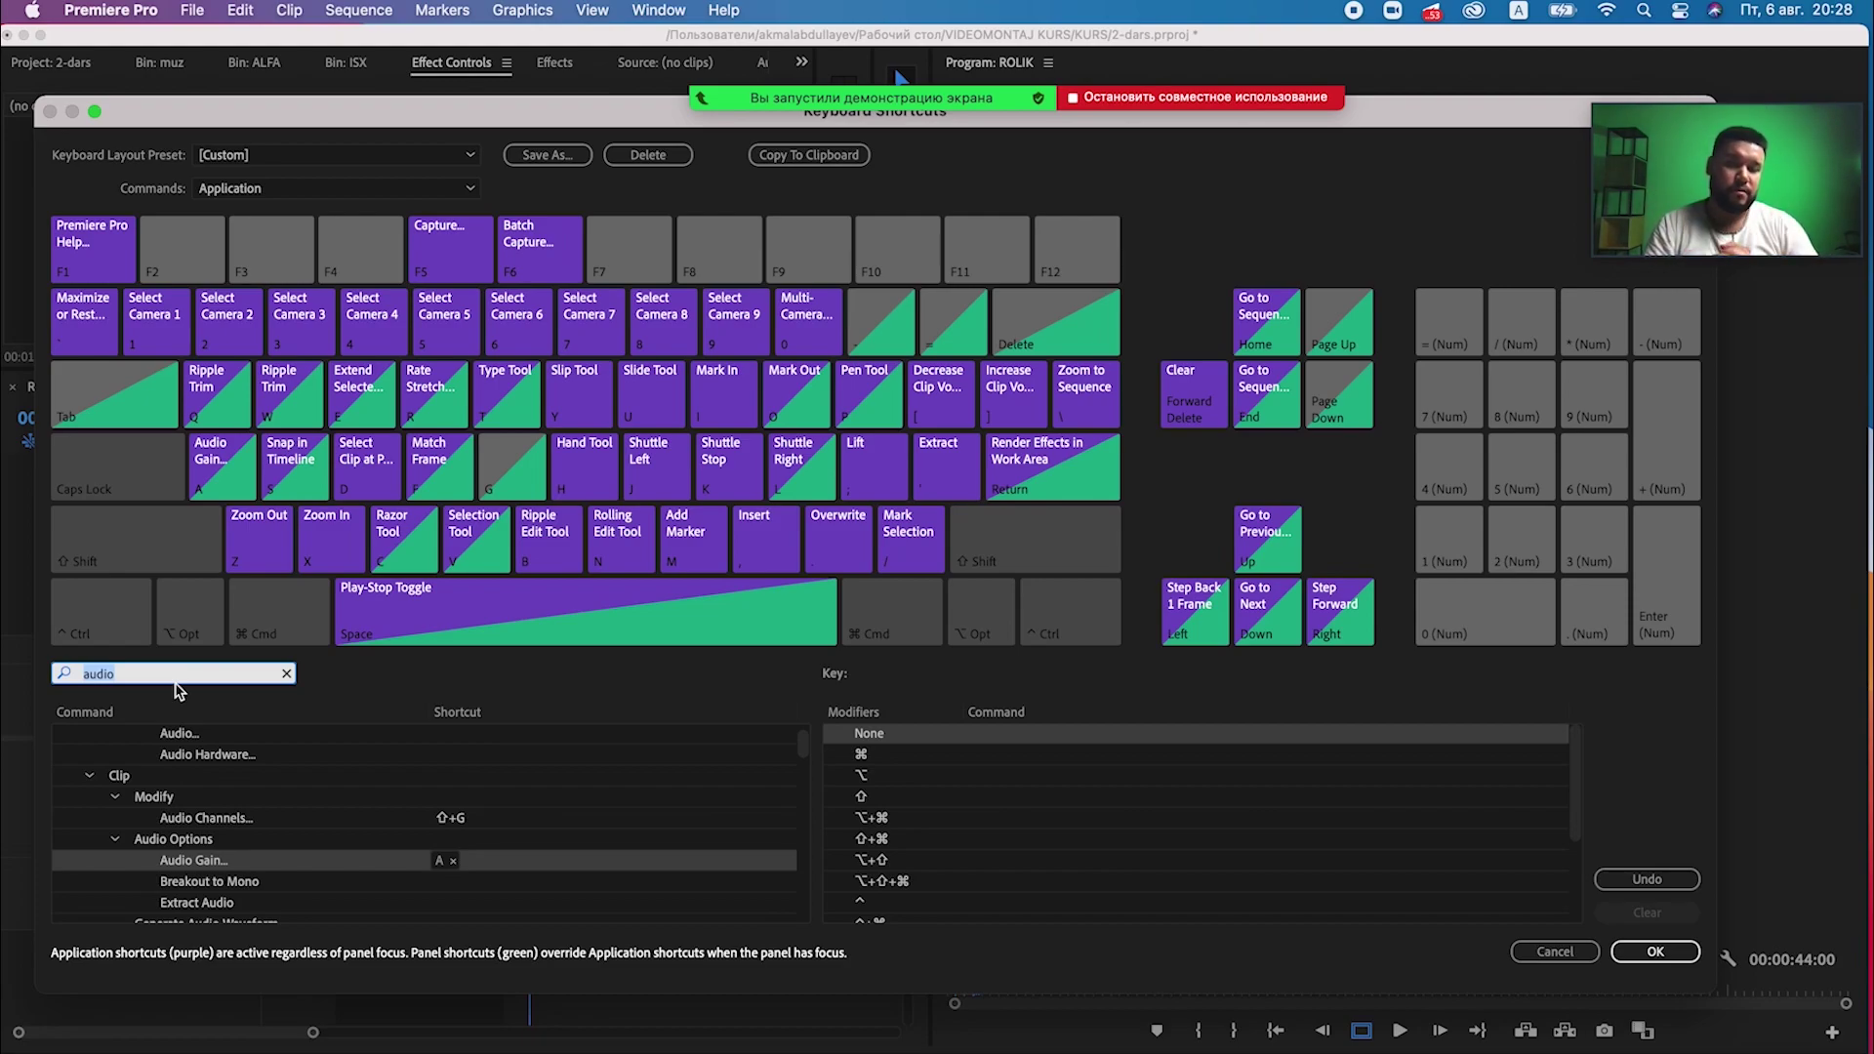
text(speed)
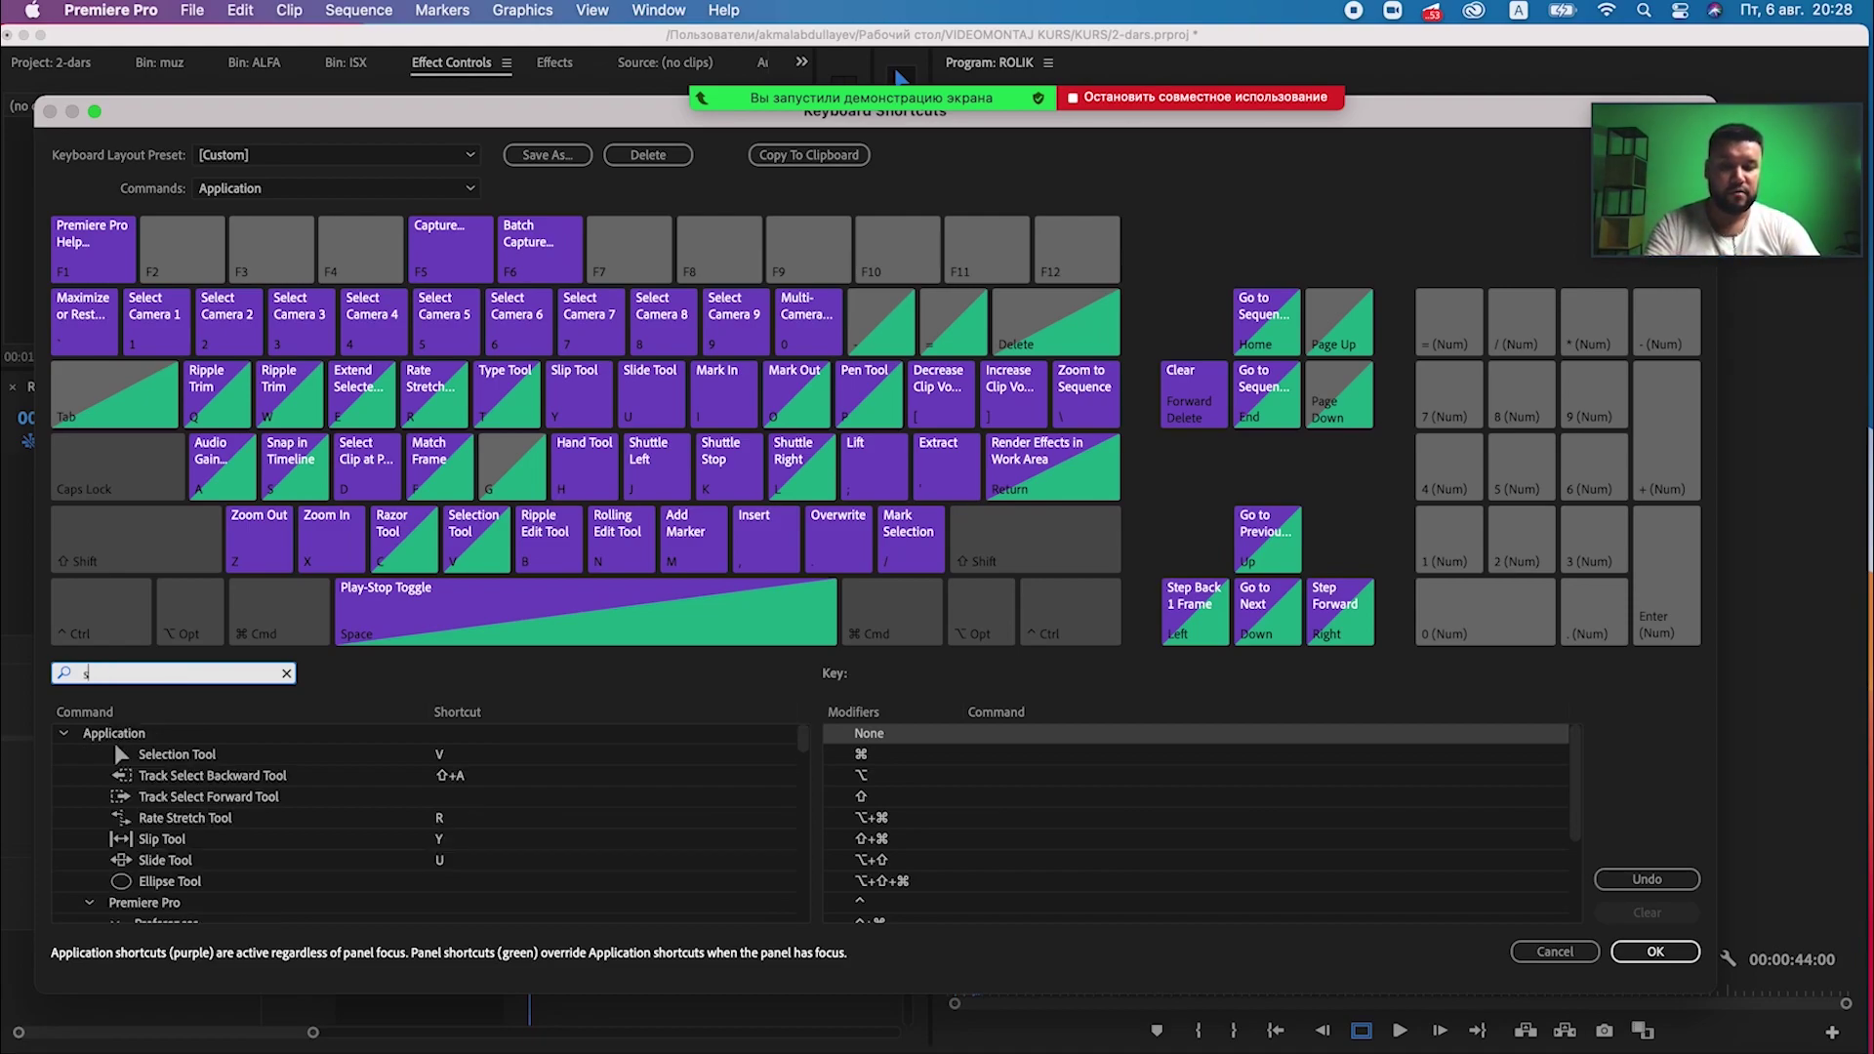
Add D to Speed/Duration alongside Cmd+R, taking it from Select Clip at Playhead.
click(451, 781)
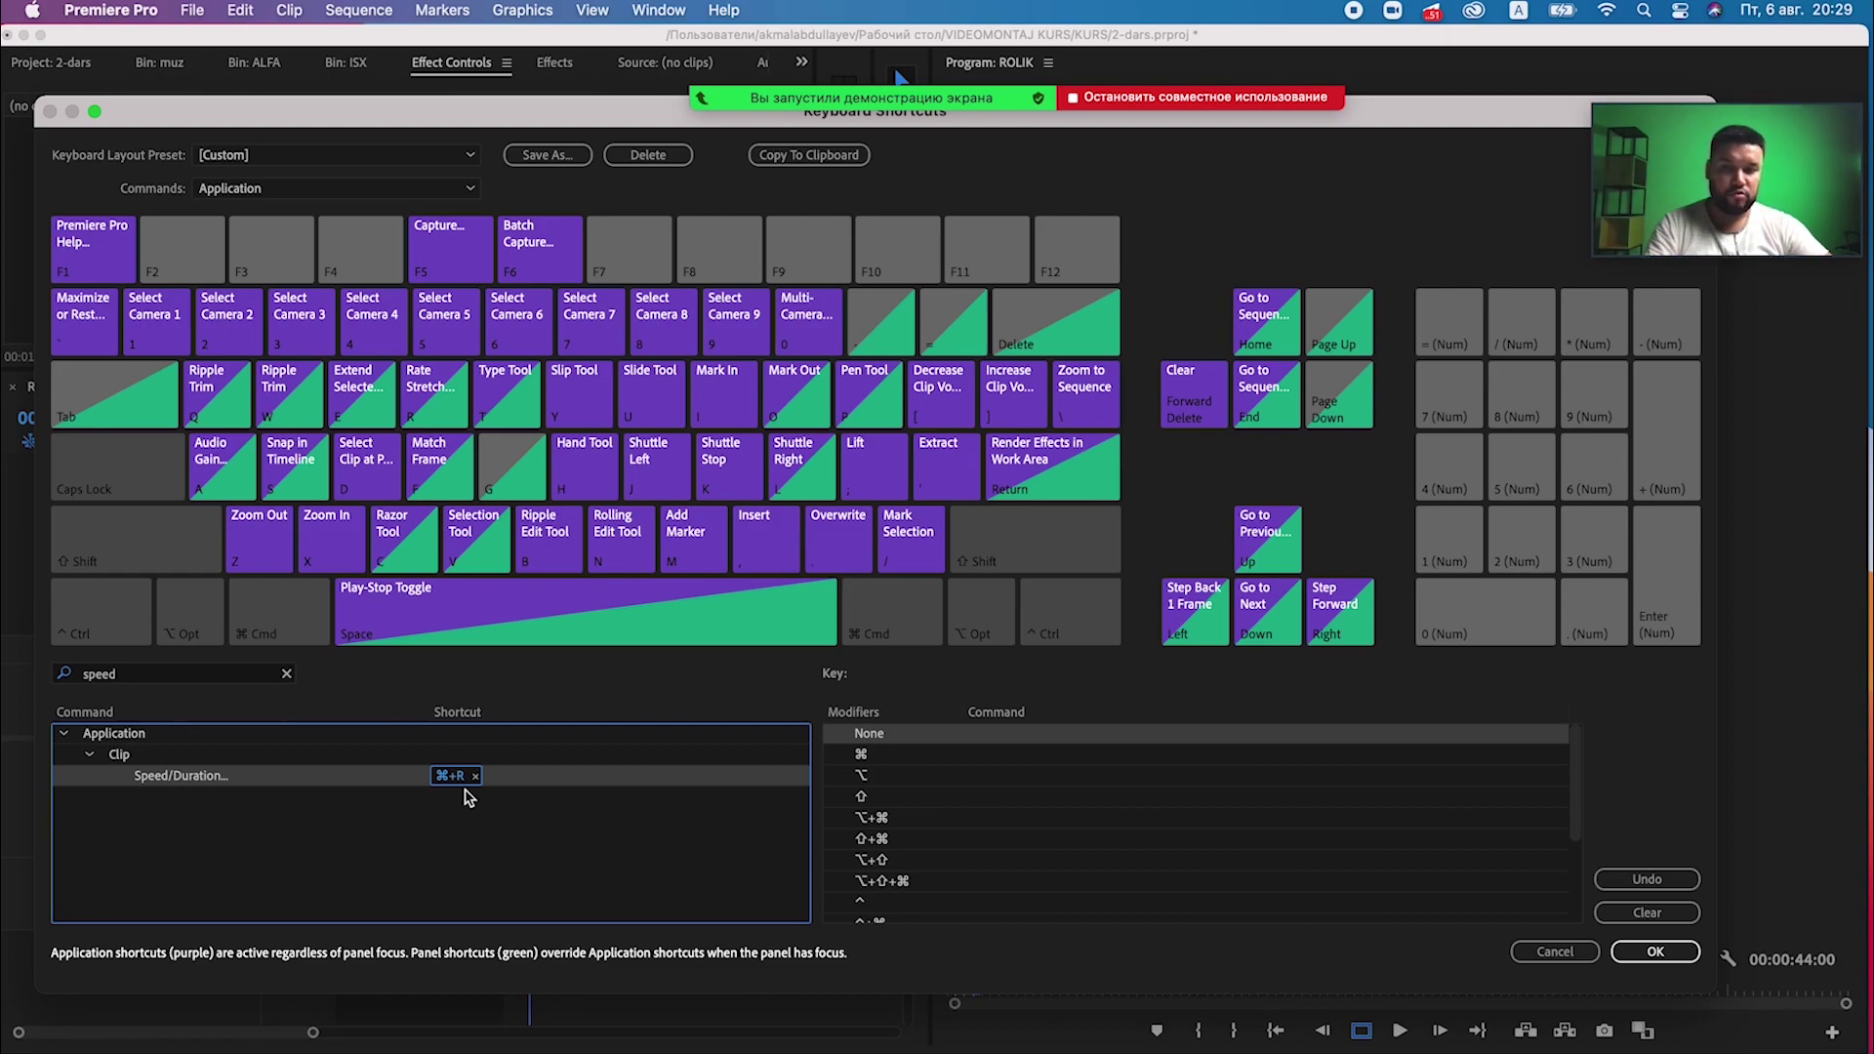
key(d)
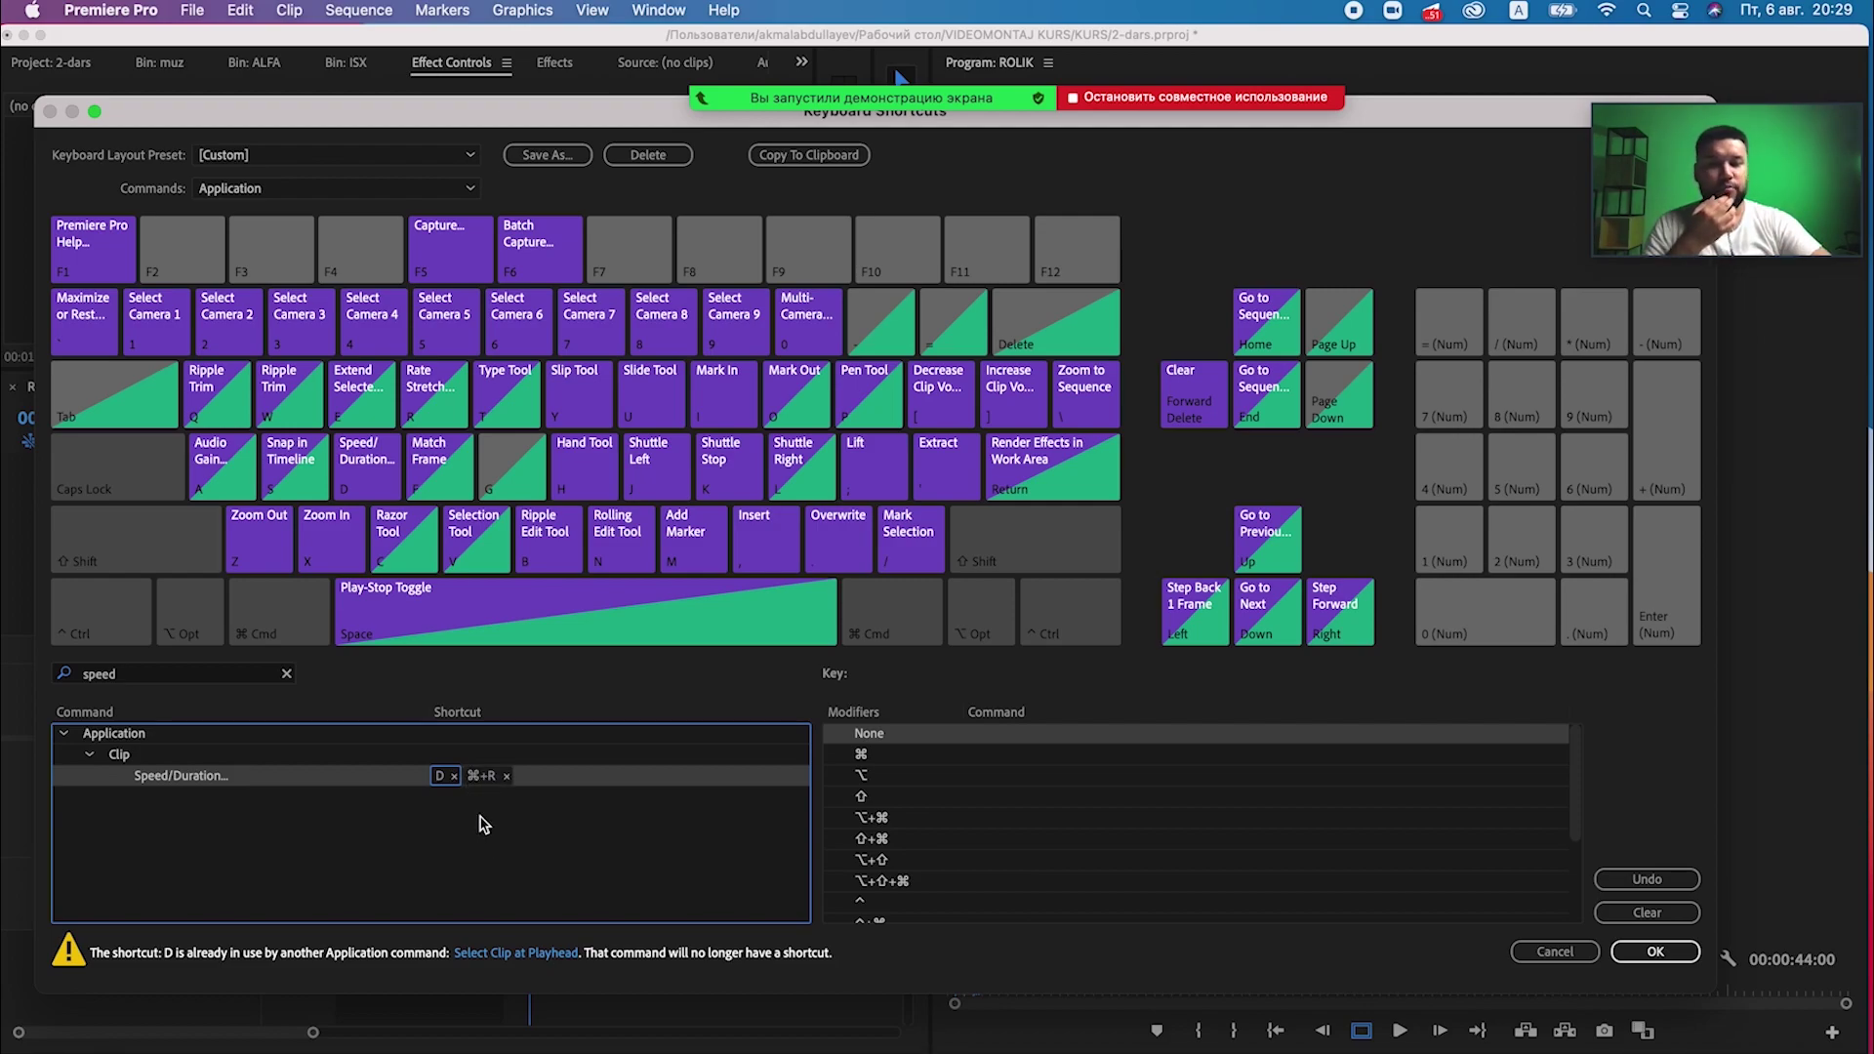
click(216, 679)
drag(216, 679, 5, 681)
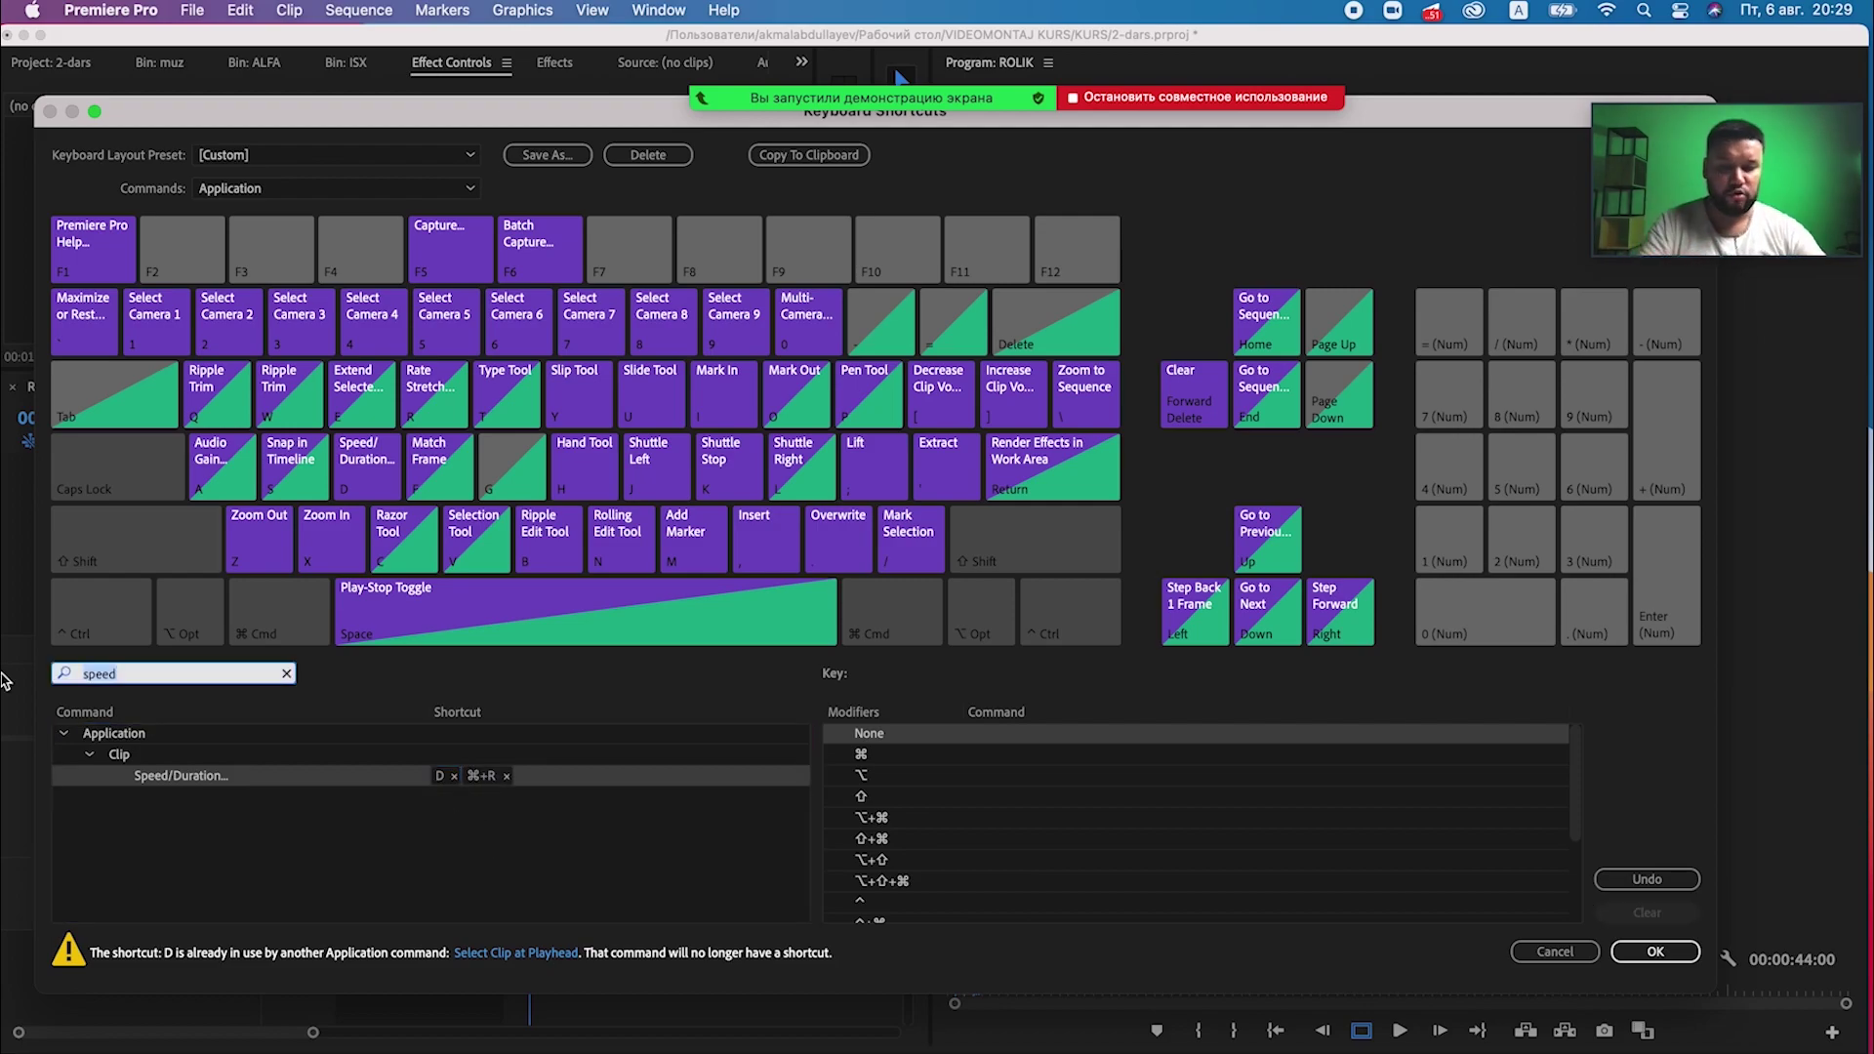
text(ri)
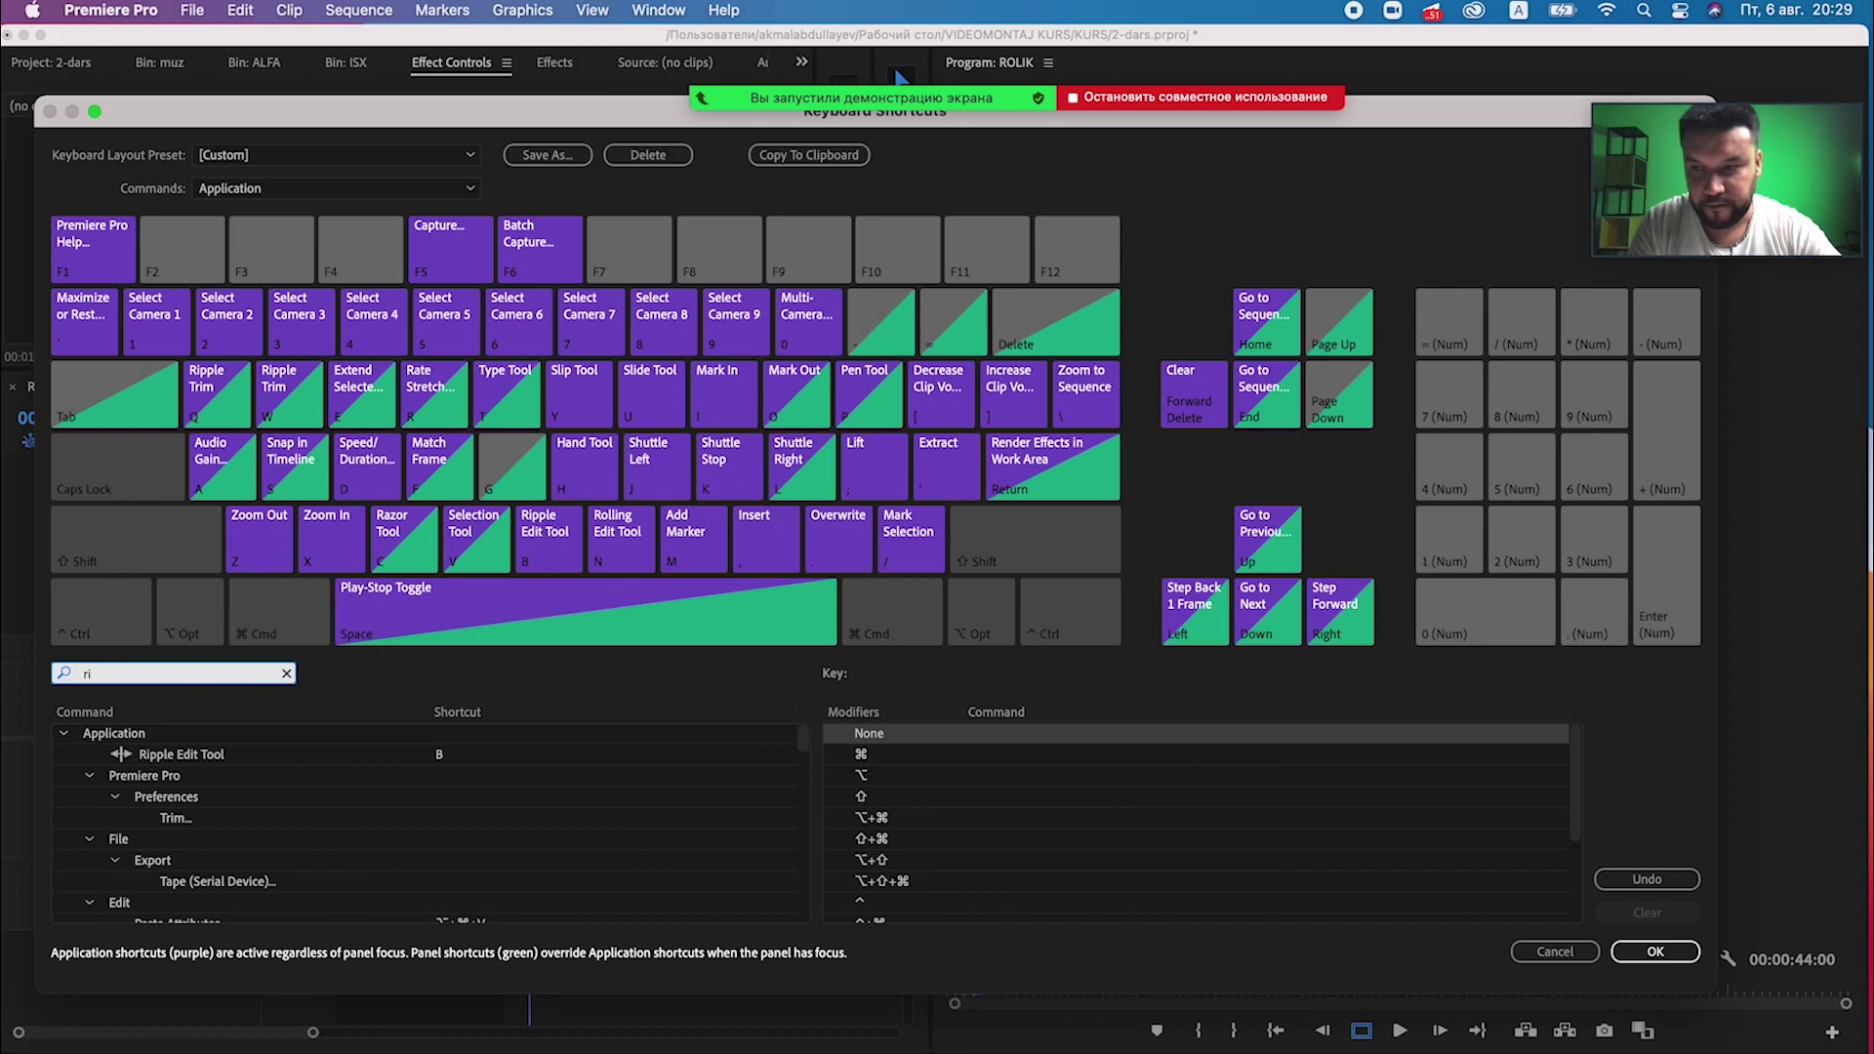
text(ppl)
scroll(355, 817, down, 2)
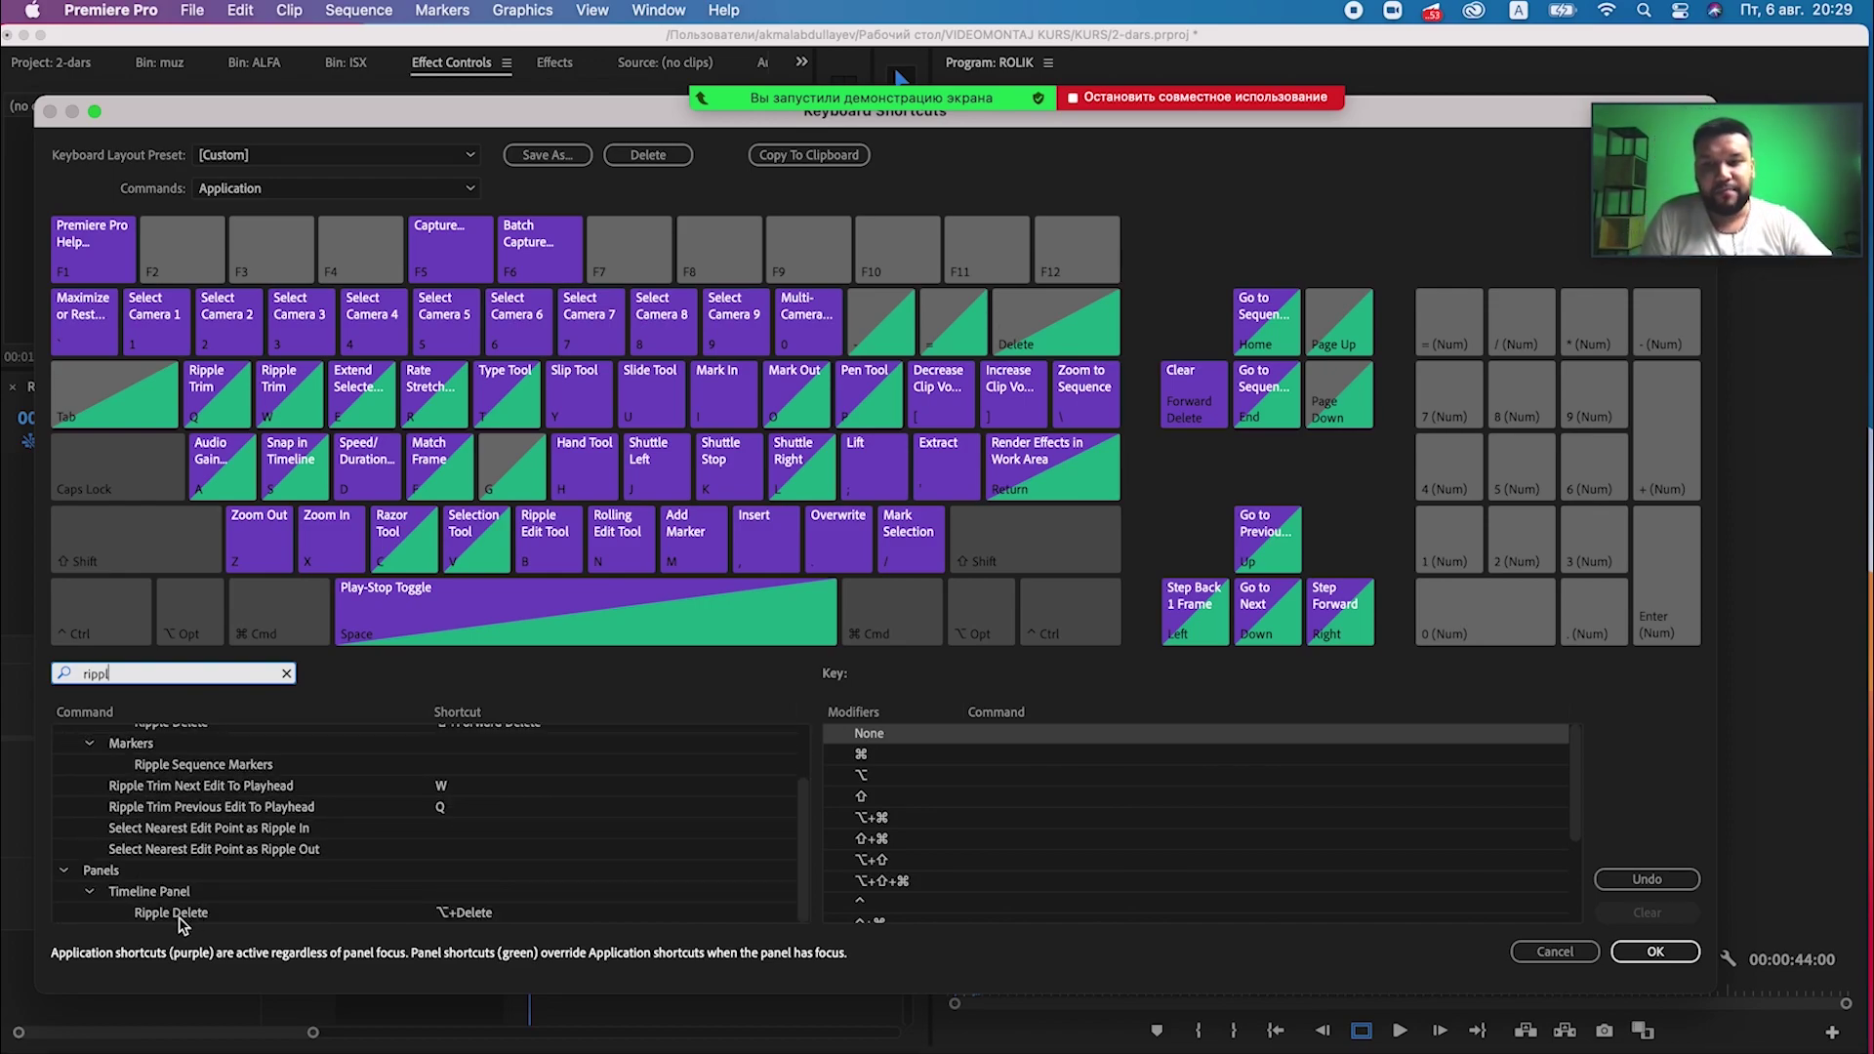
Add F as a Ripple Delete shortcut alongside Opt+Delete, overriding Match Frame.
click(460, 917)
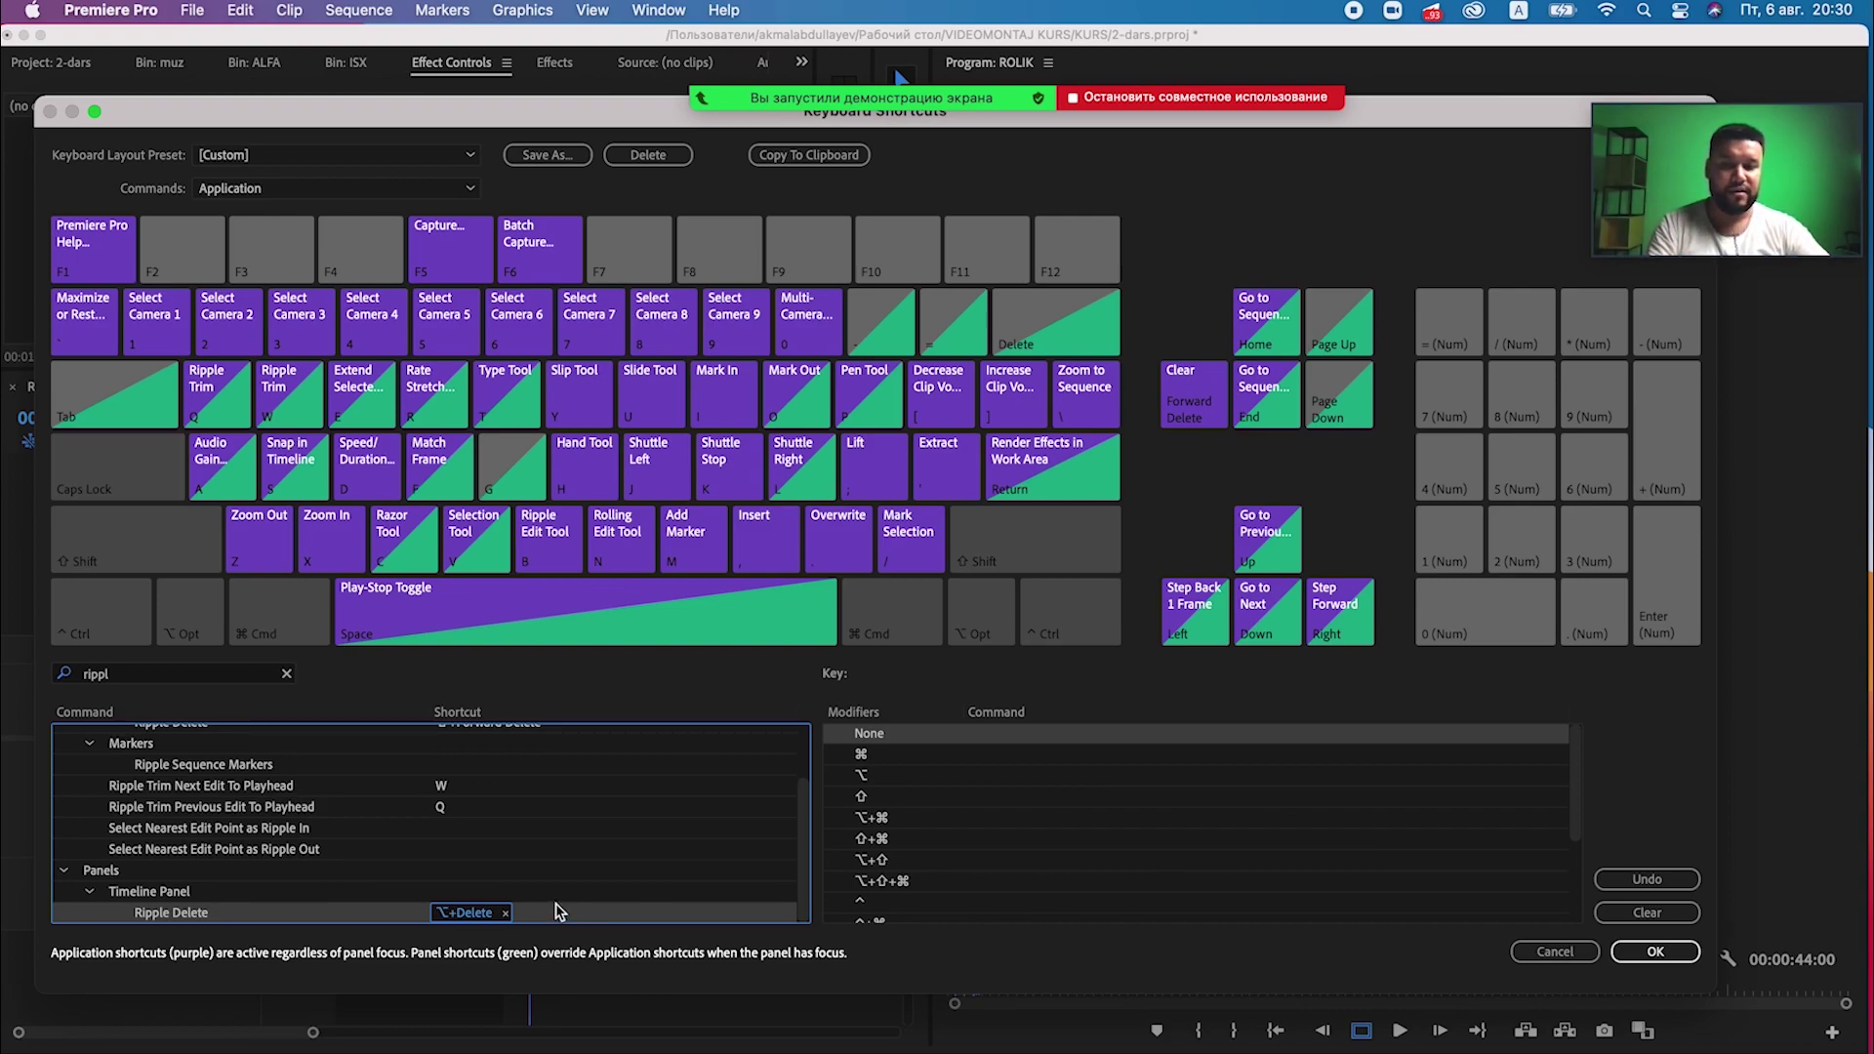
key(f)
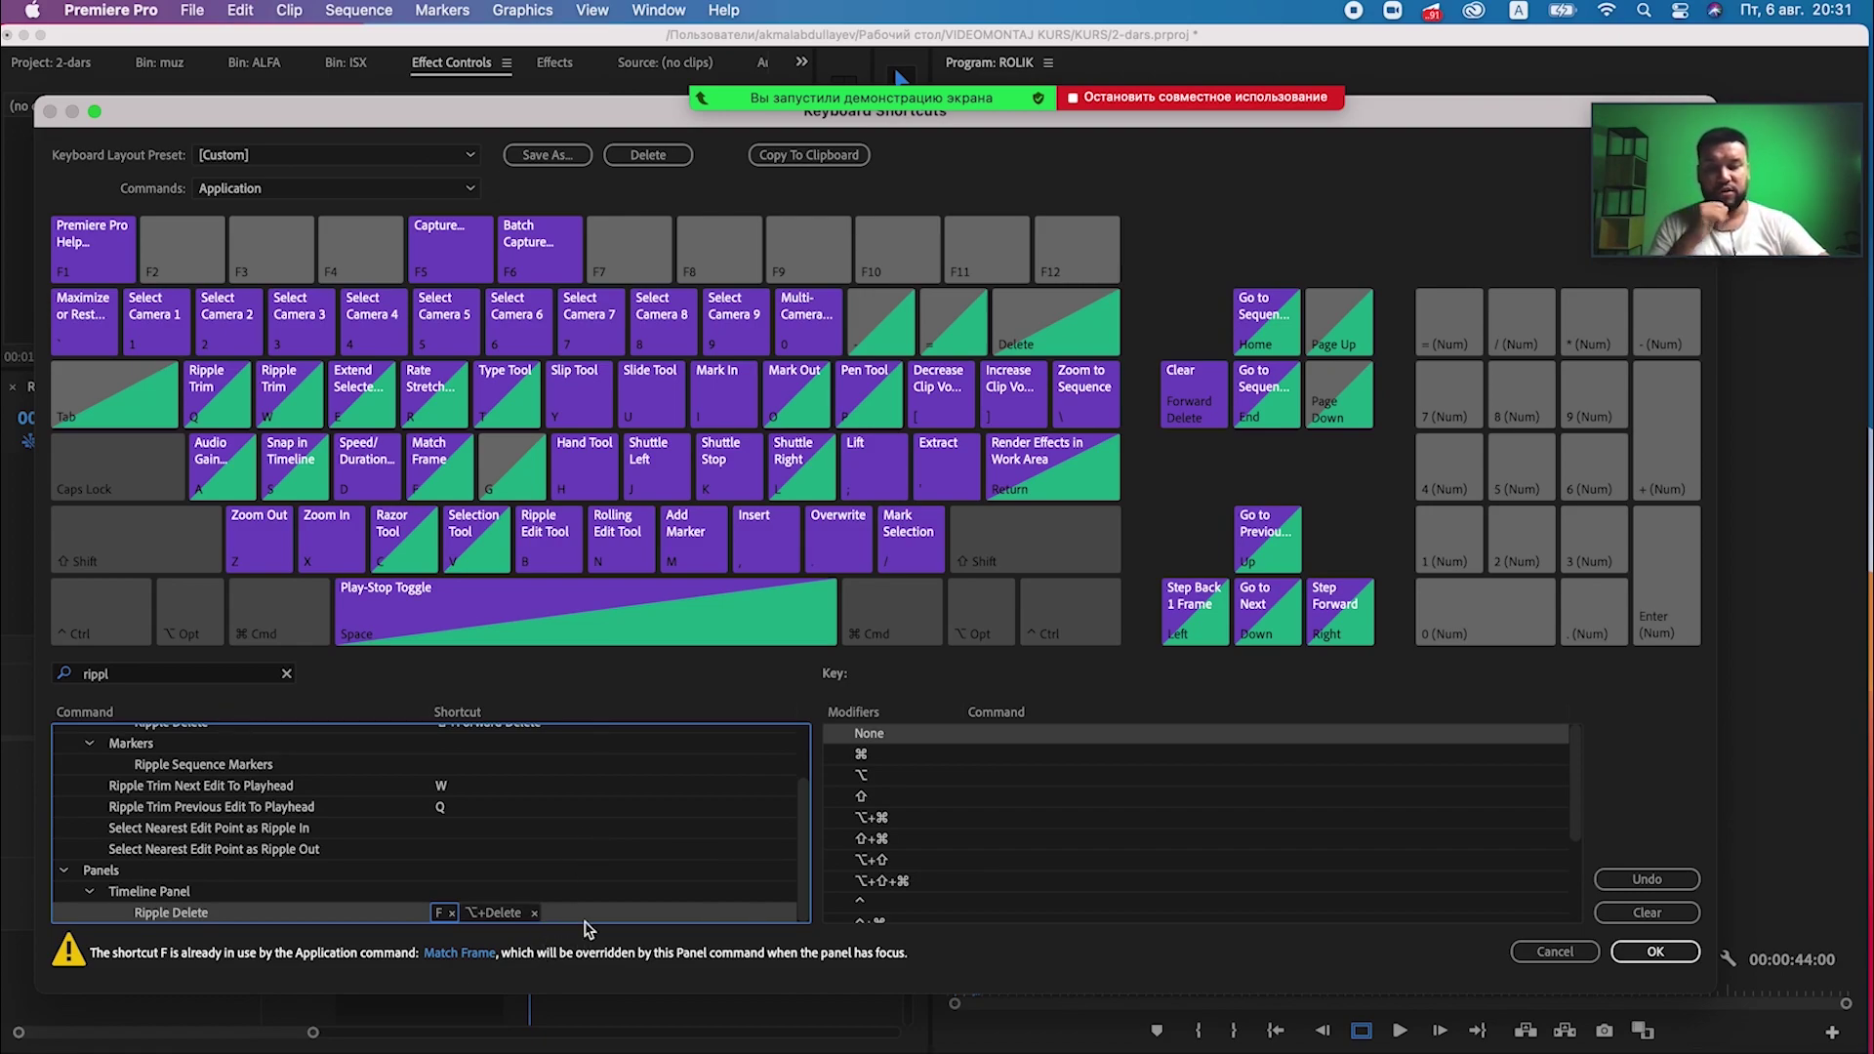
key(Tab)
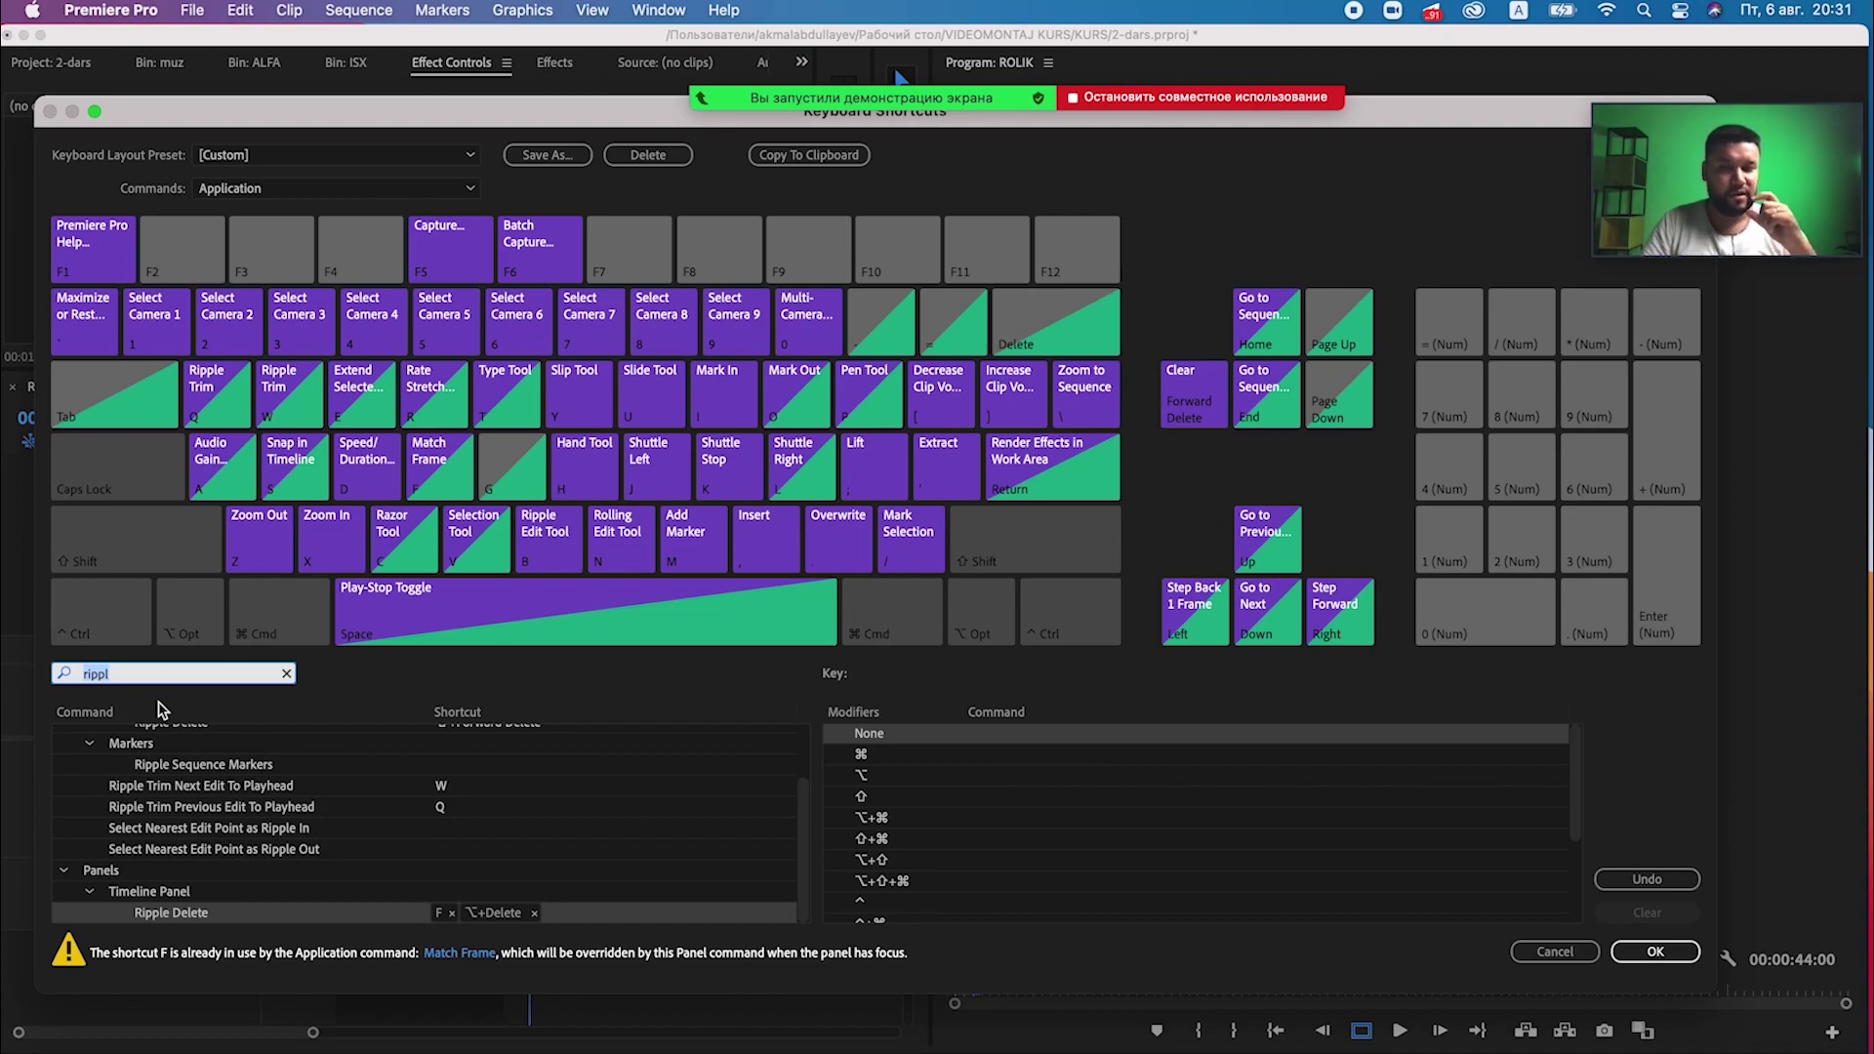
text(ra)
key(BackSpace)
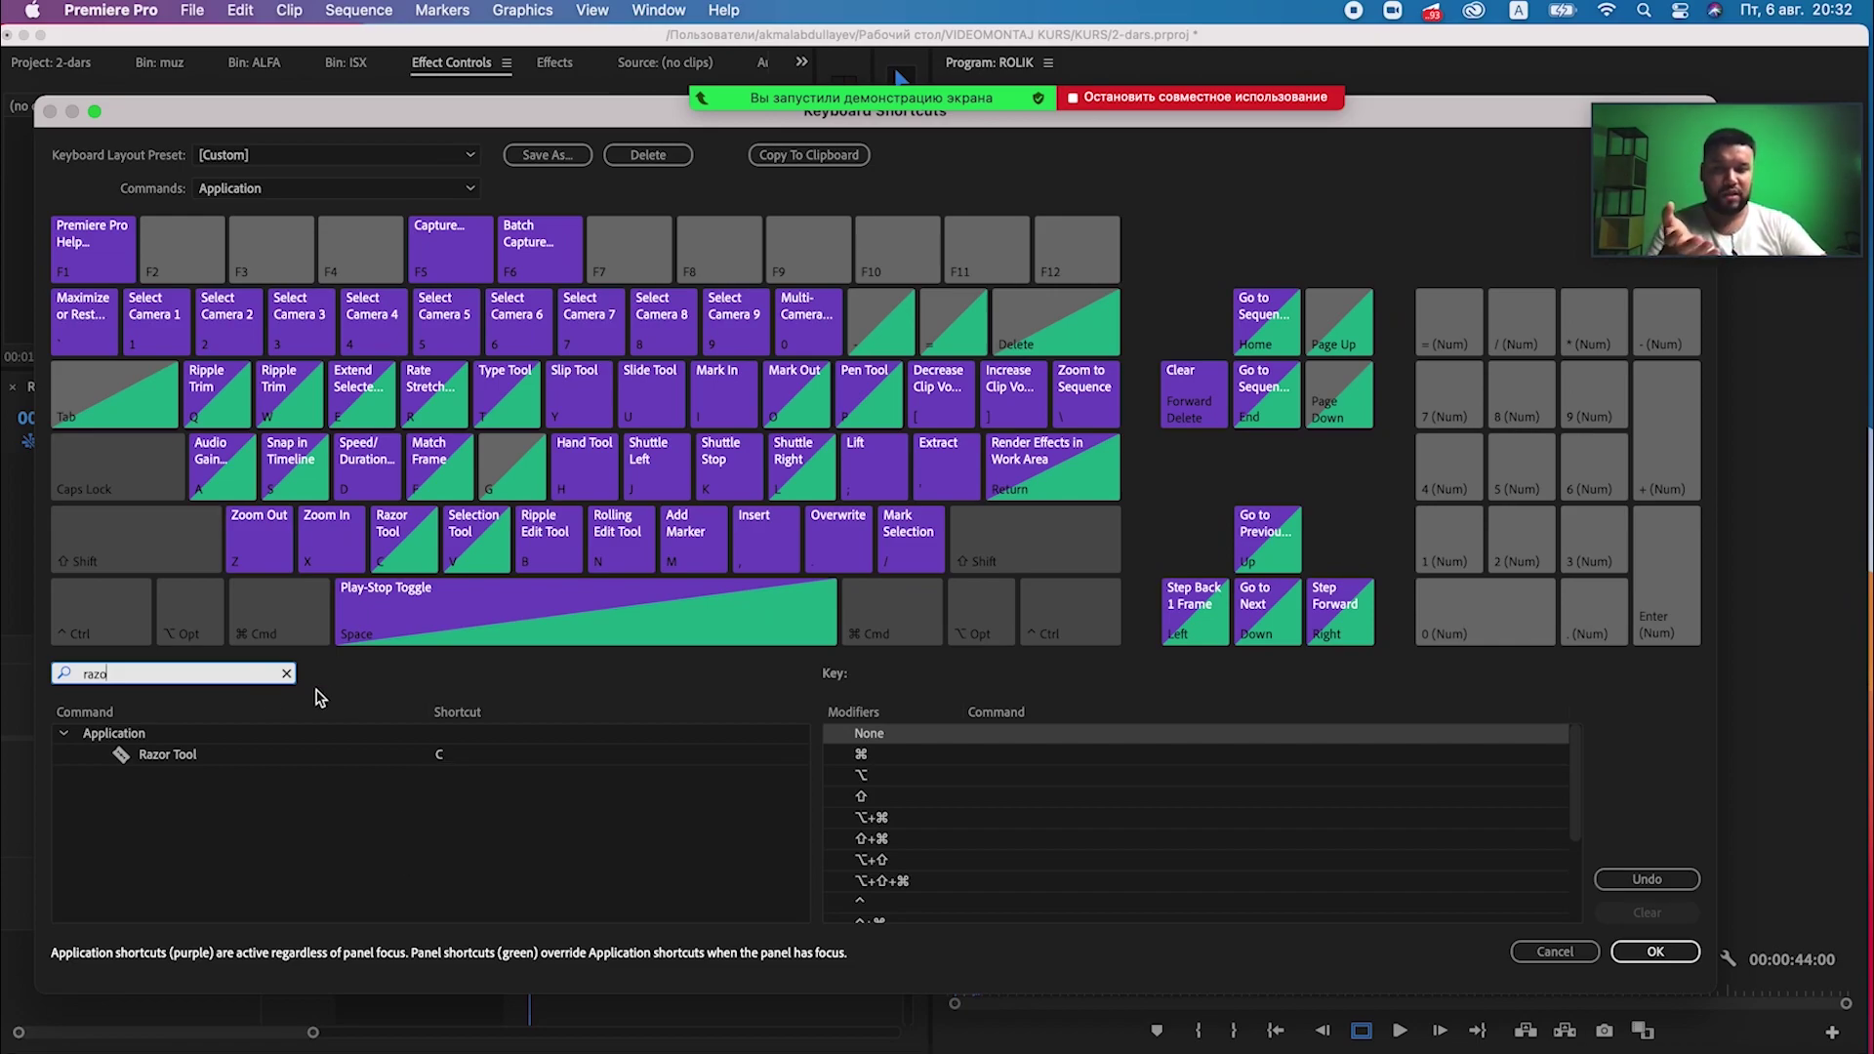
drag(154, 671, 3, 672)
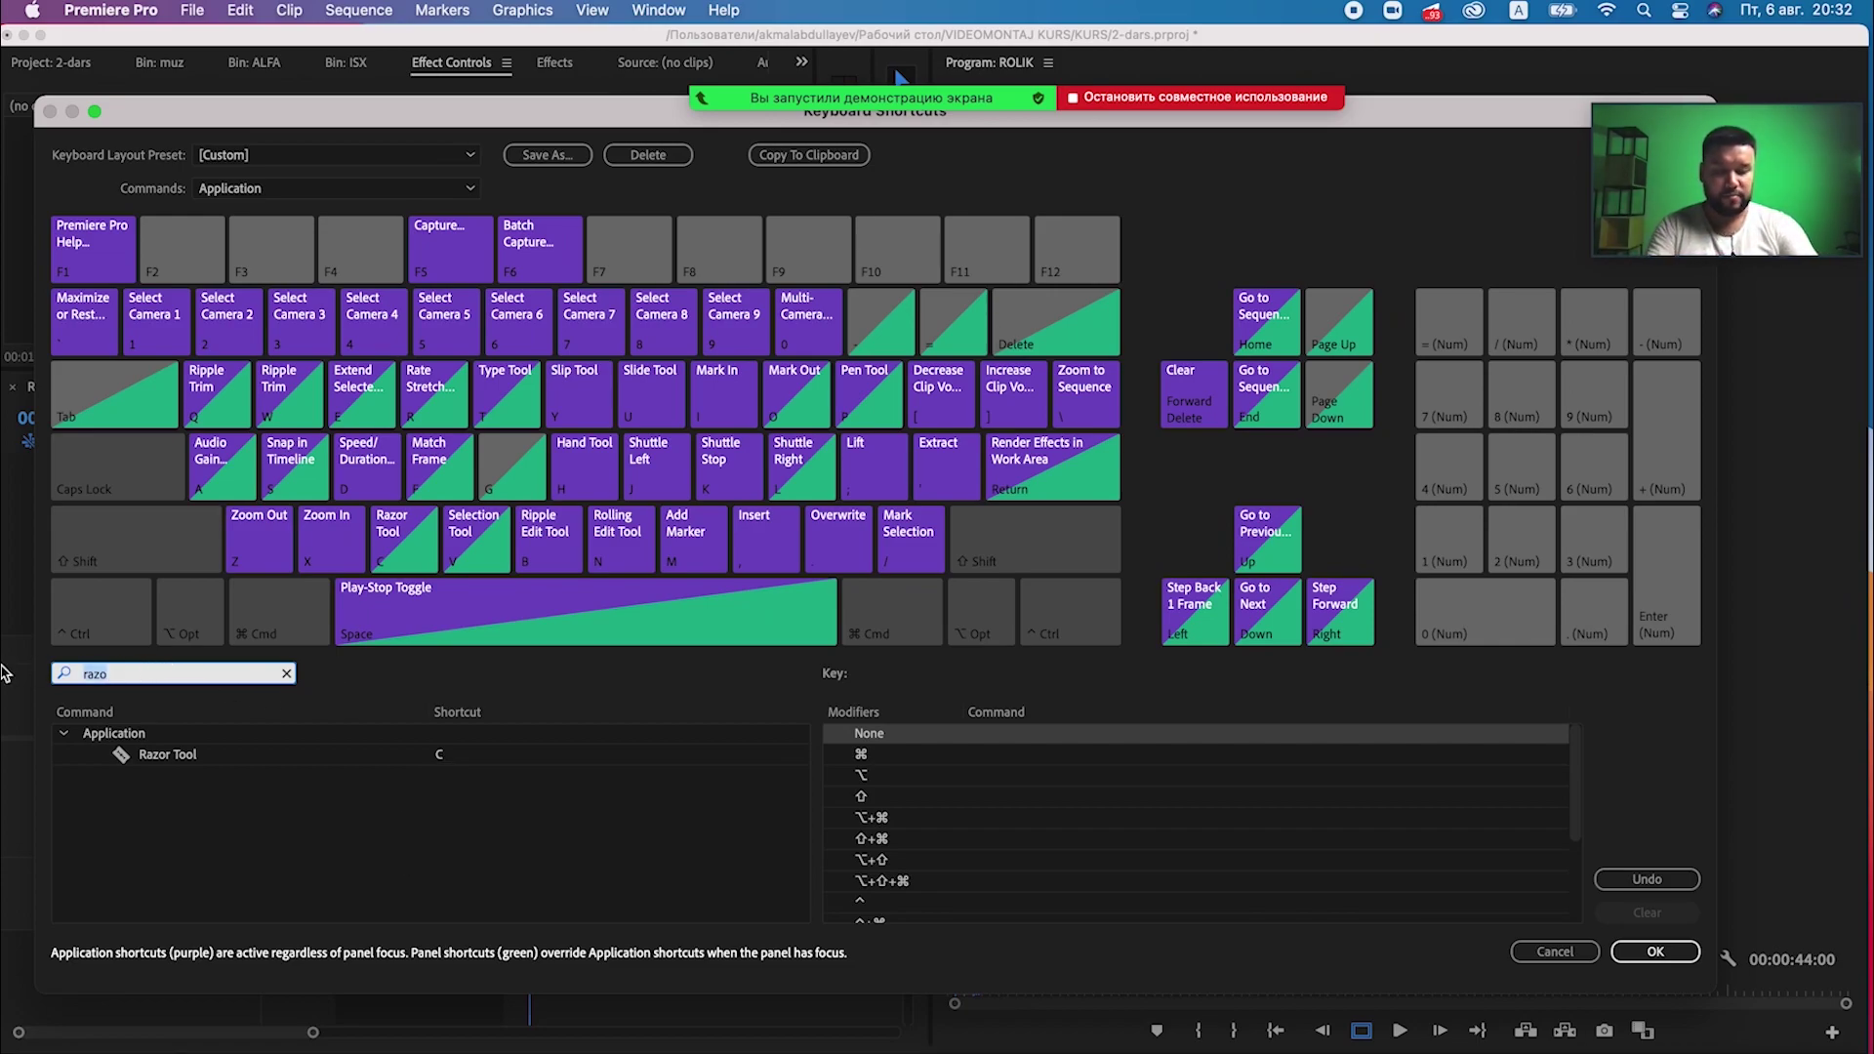
key(super+x)
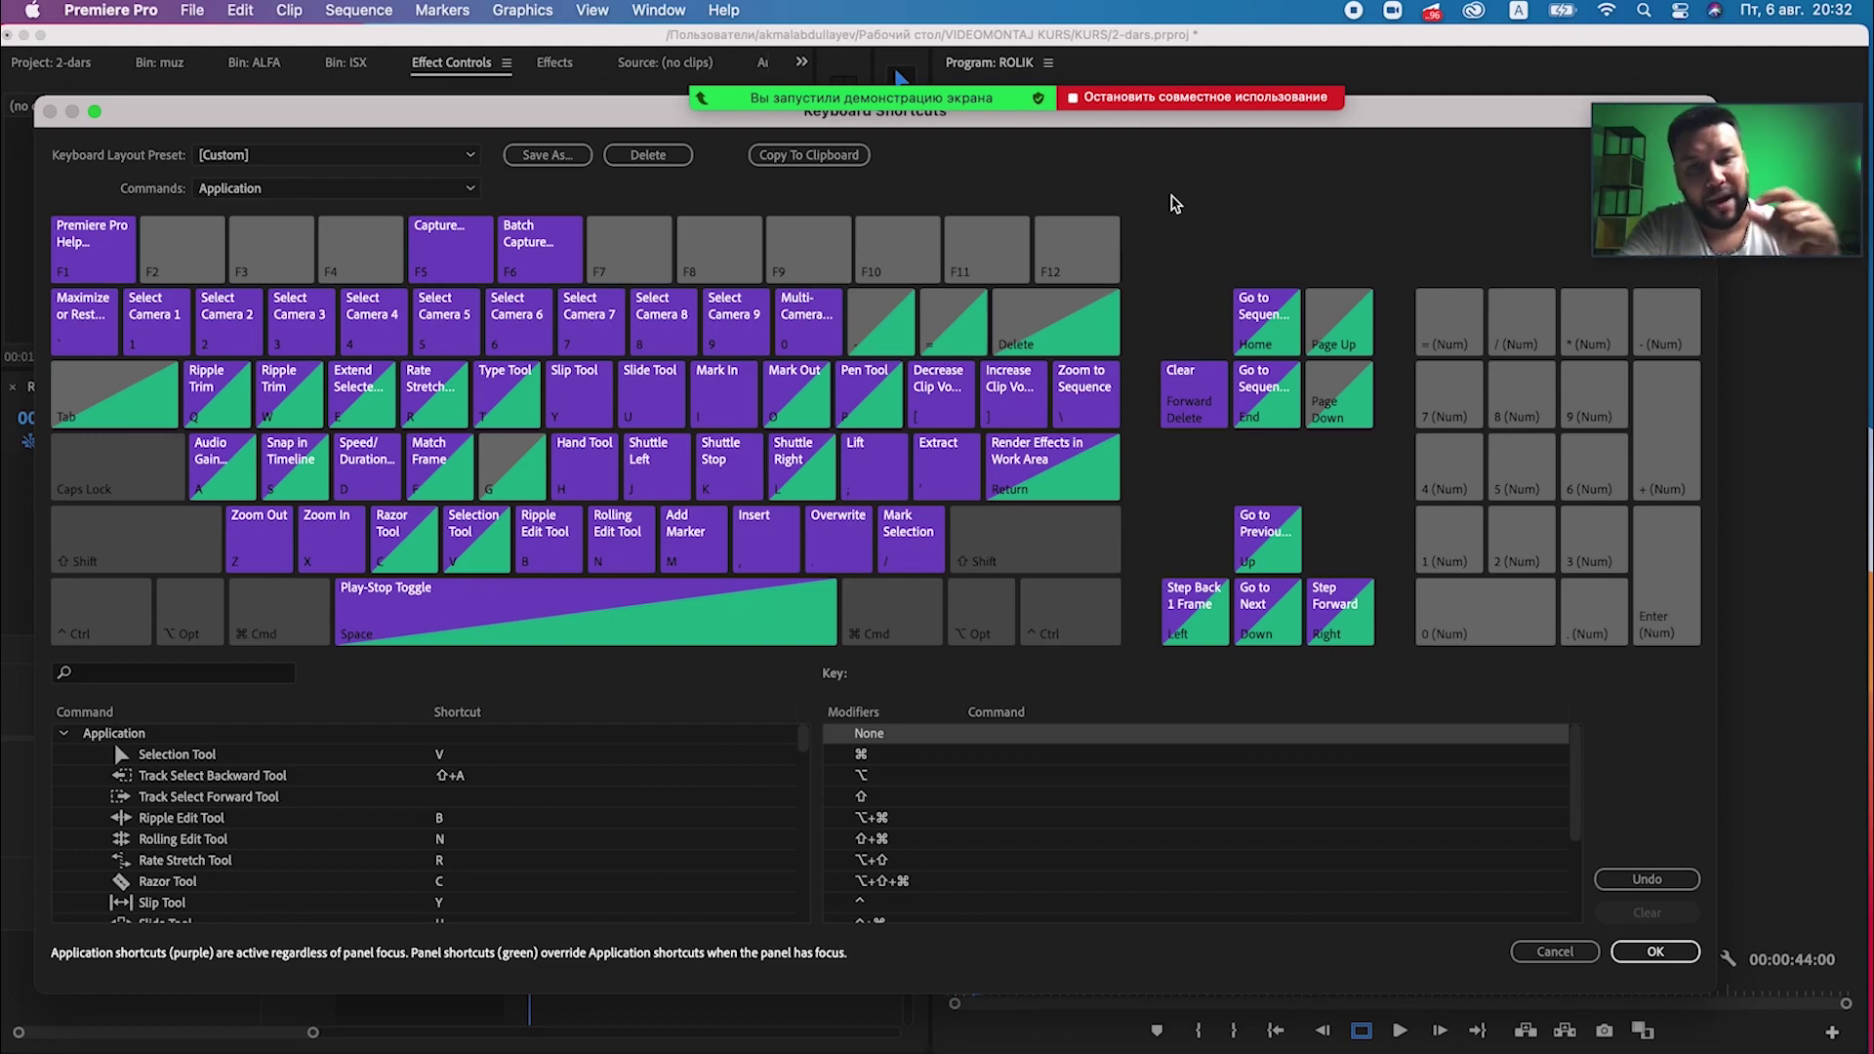
key(super)
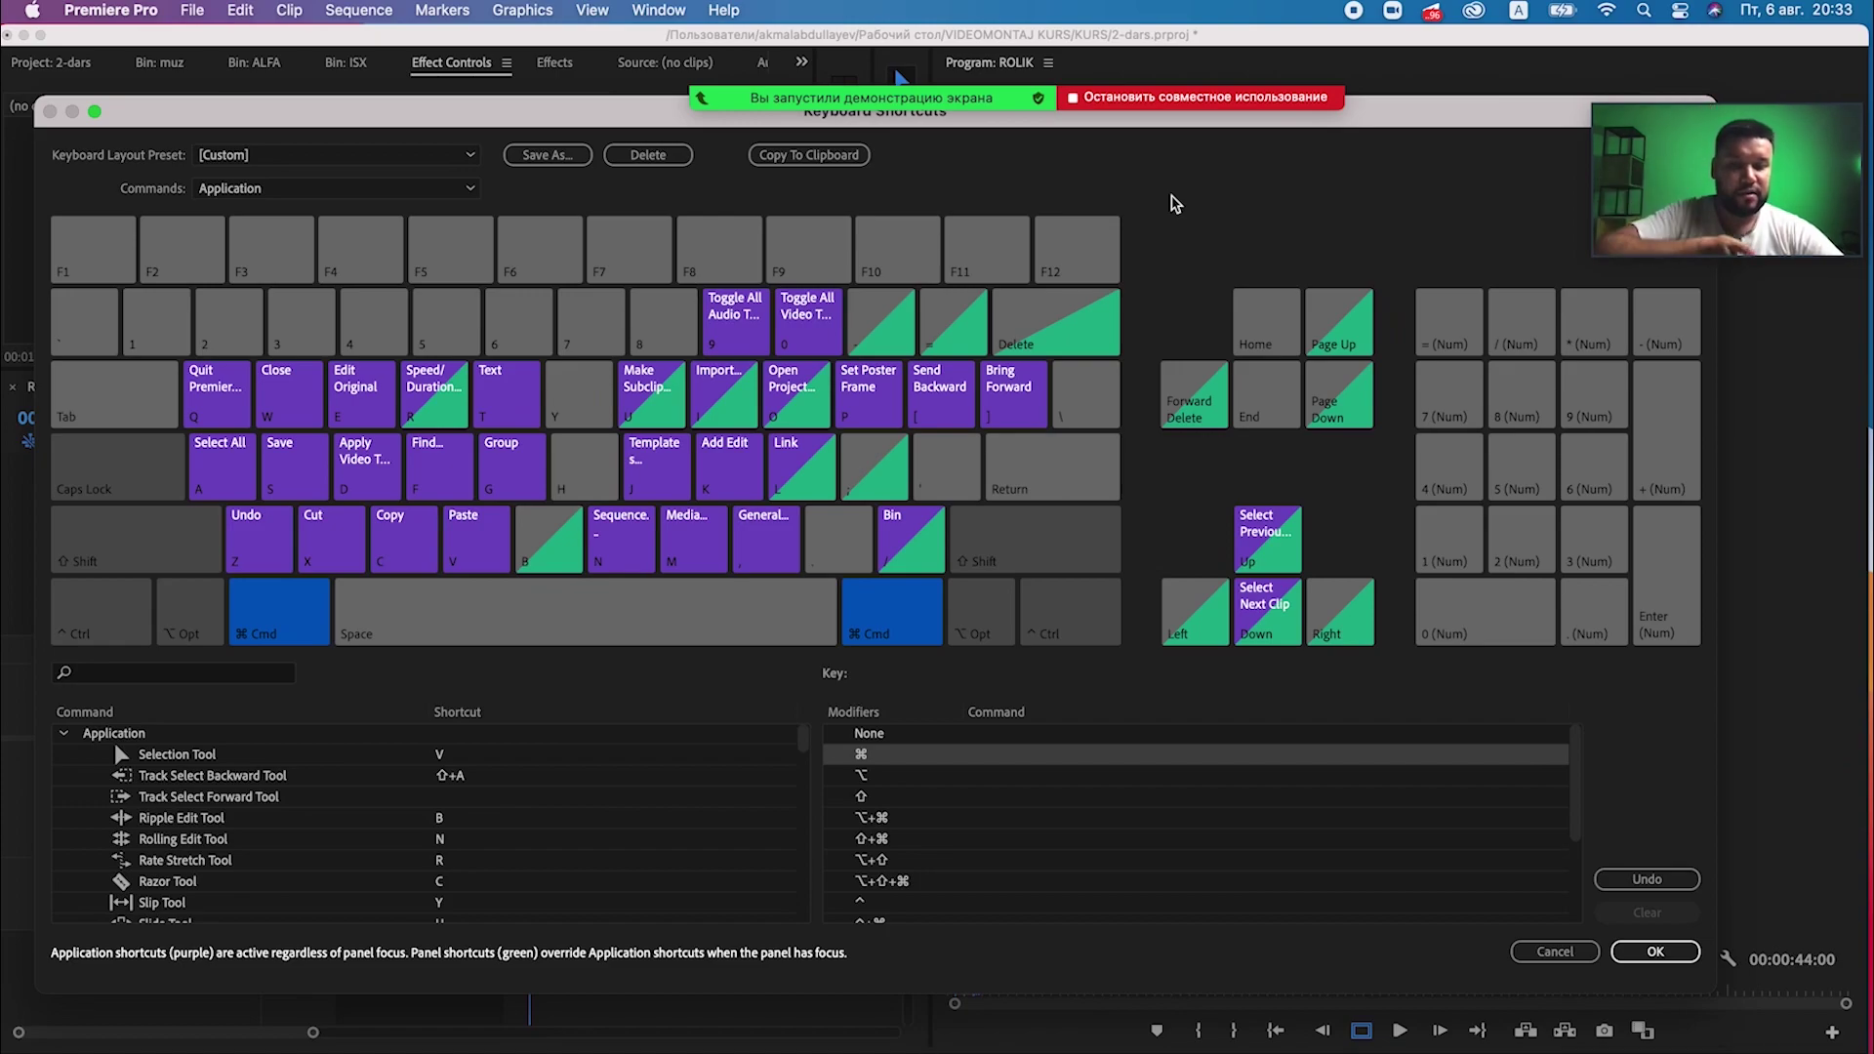
key(super)
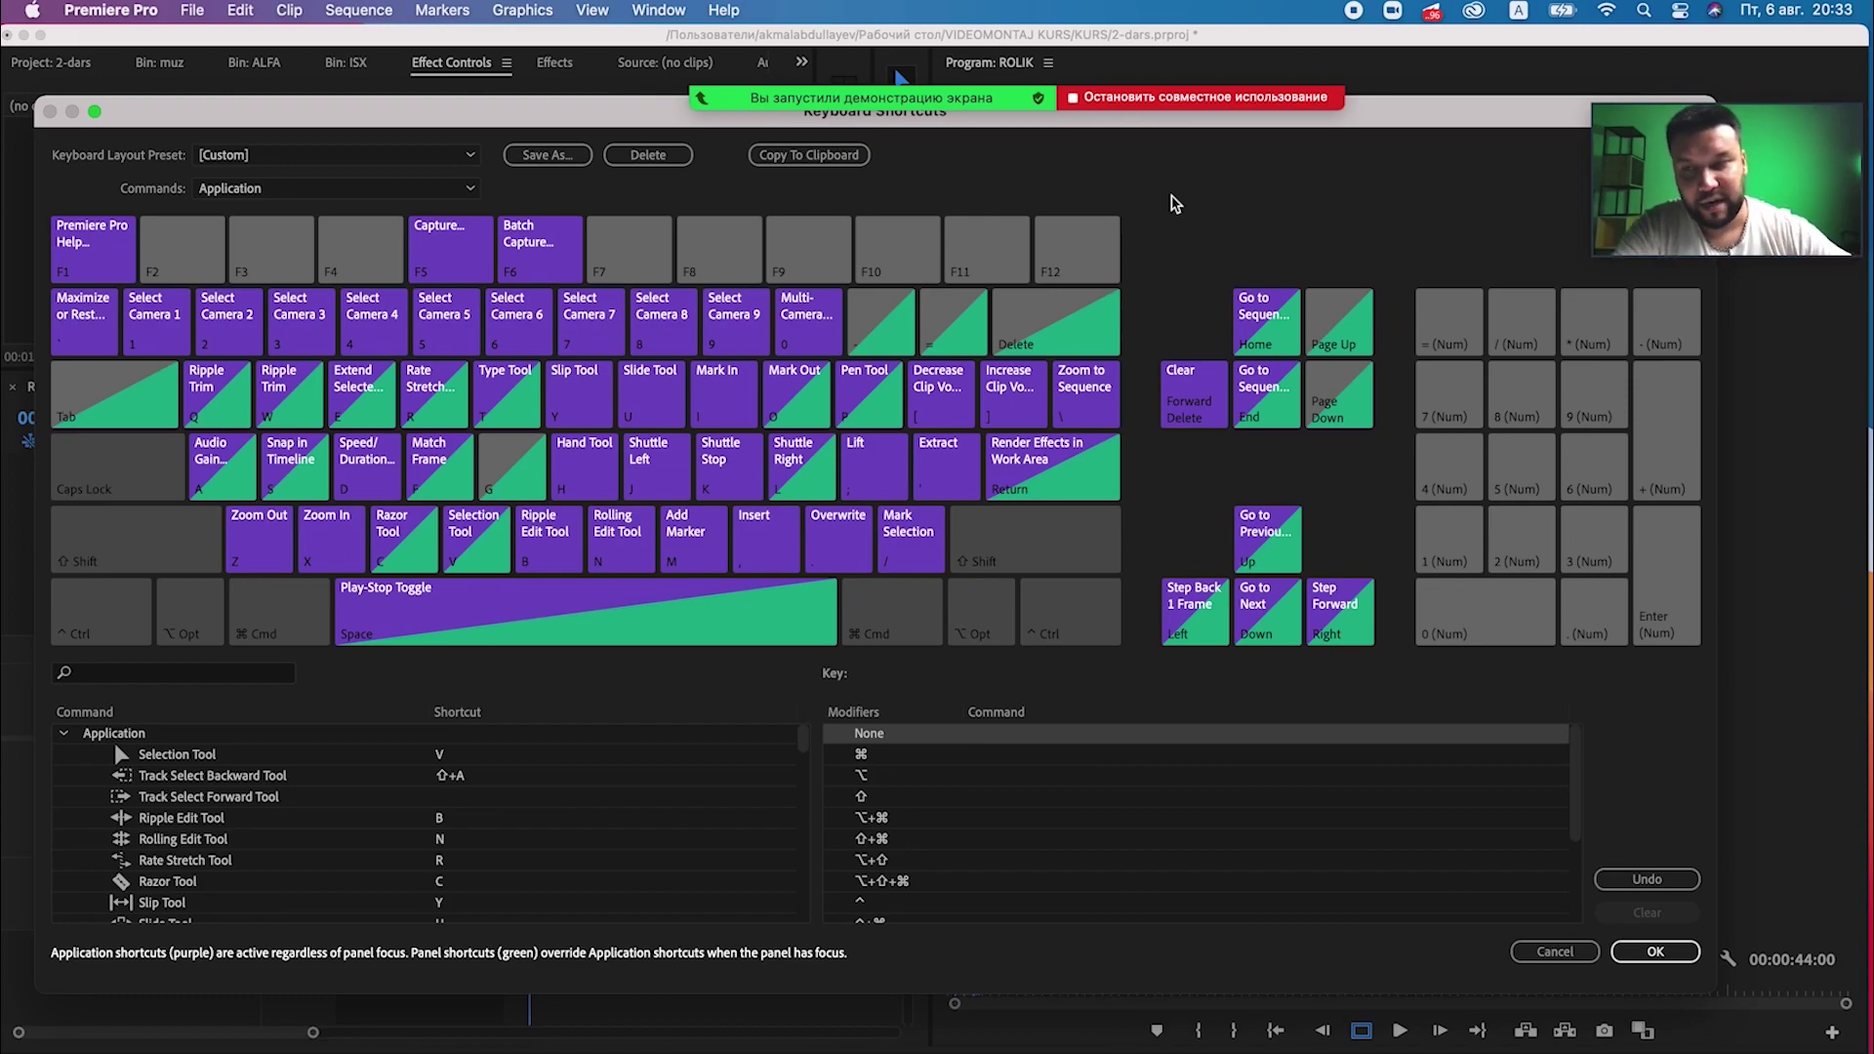
click(199, 673)
text(add ed)
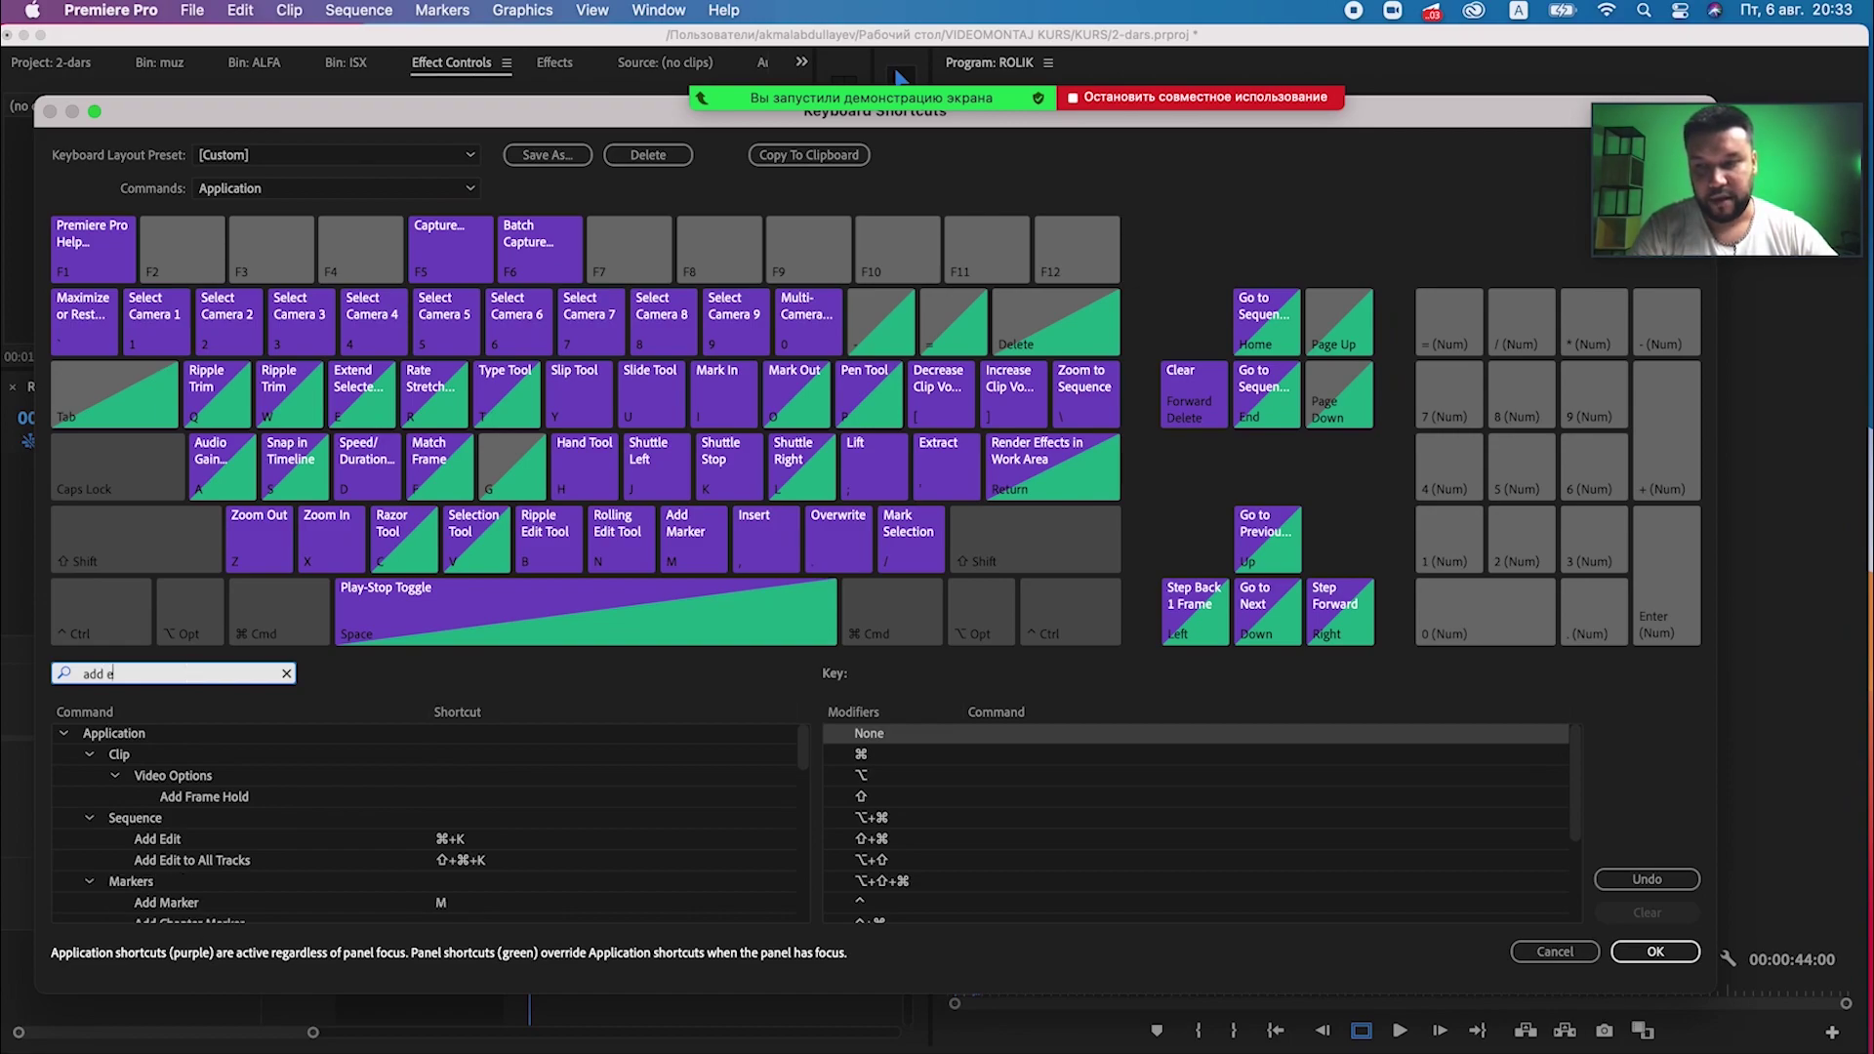
Add B to Add Edit alongside Cmd+K, taking it from the Ripple Edit Tool.
click(452, 776)
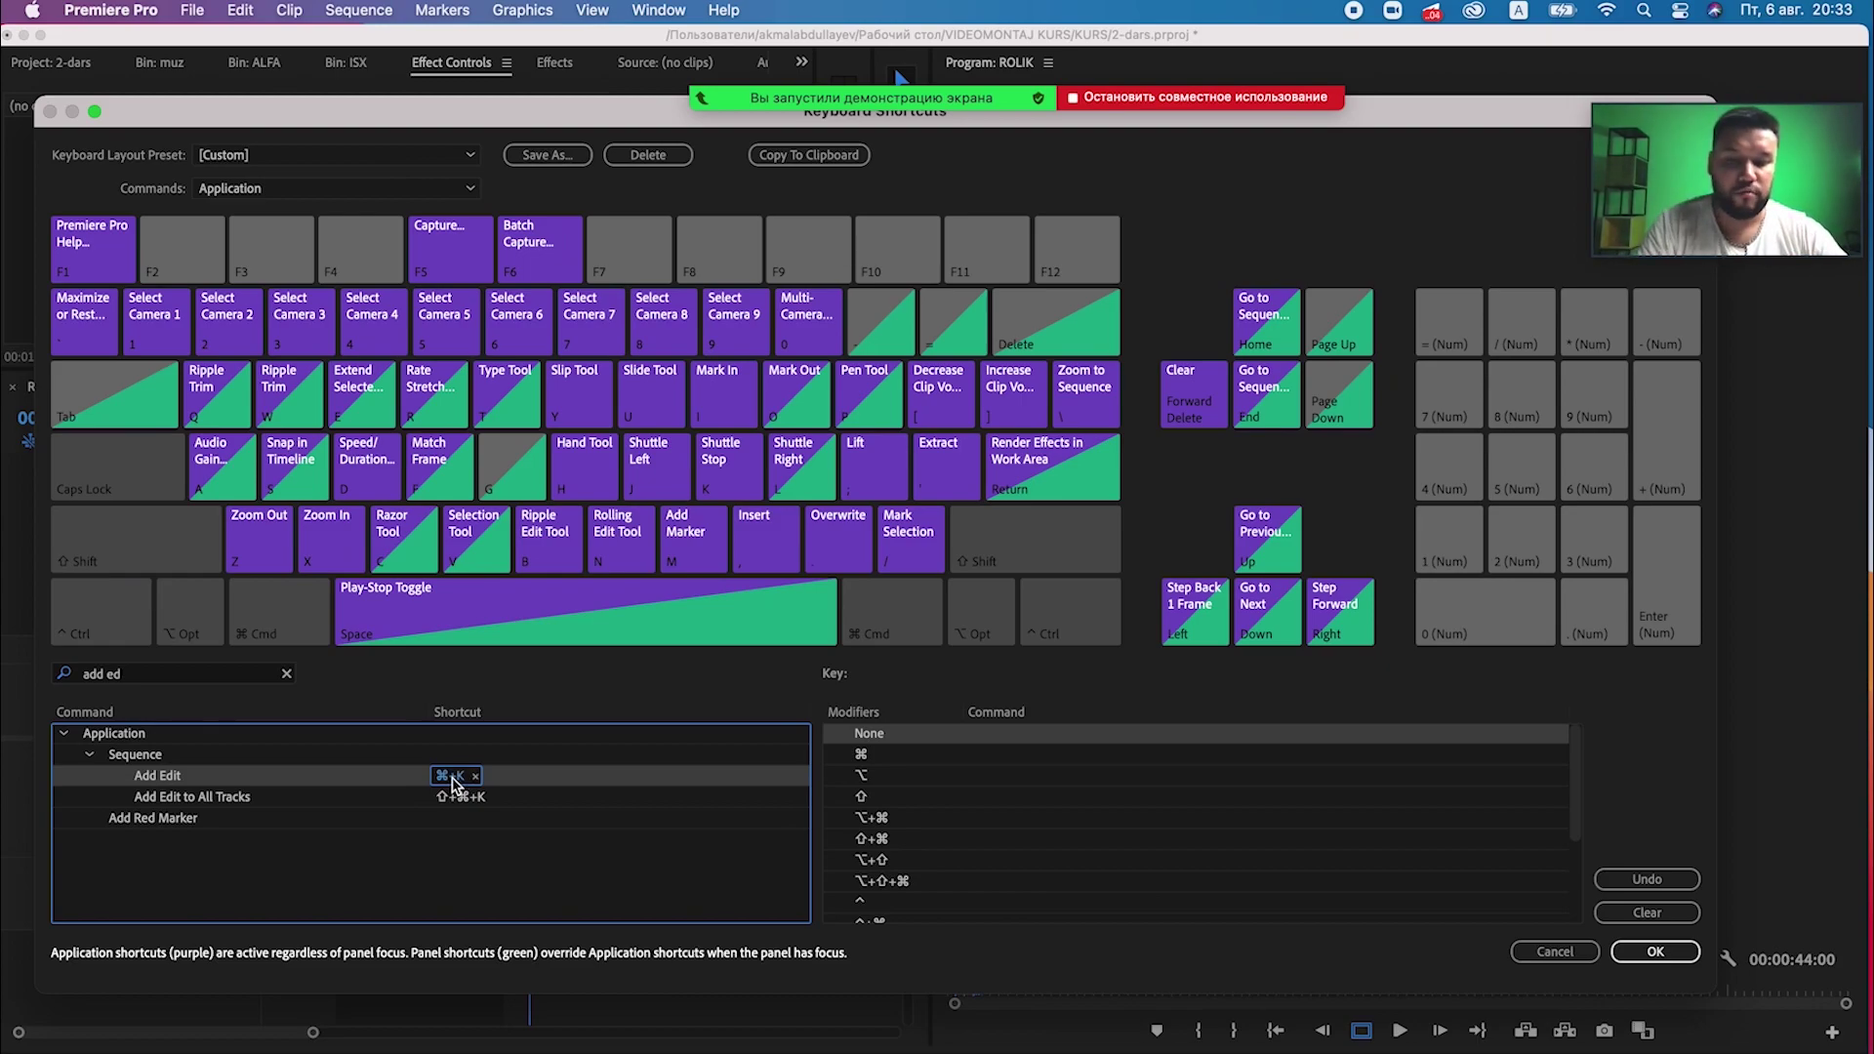
key(b)
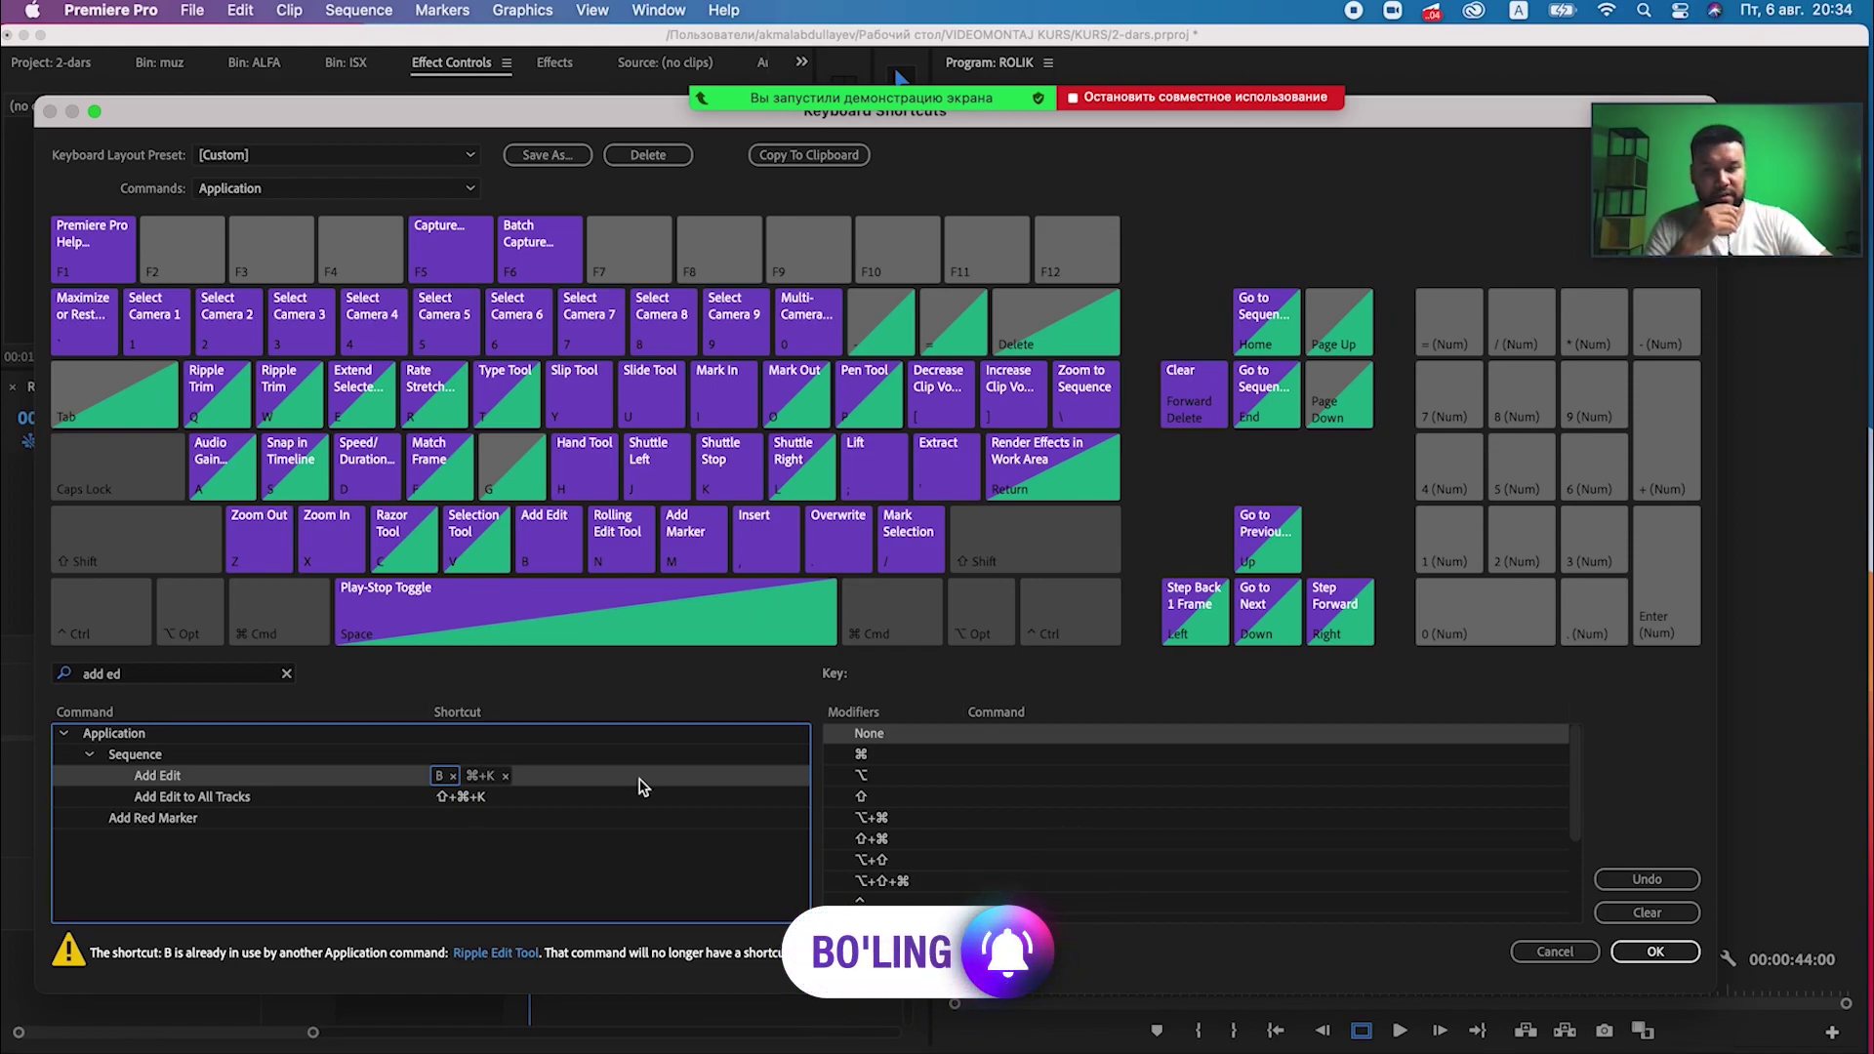
click(164, 677)
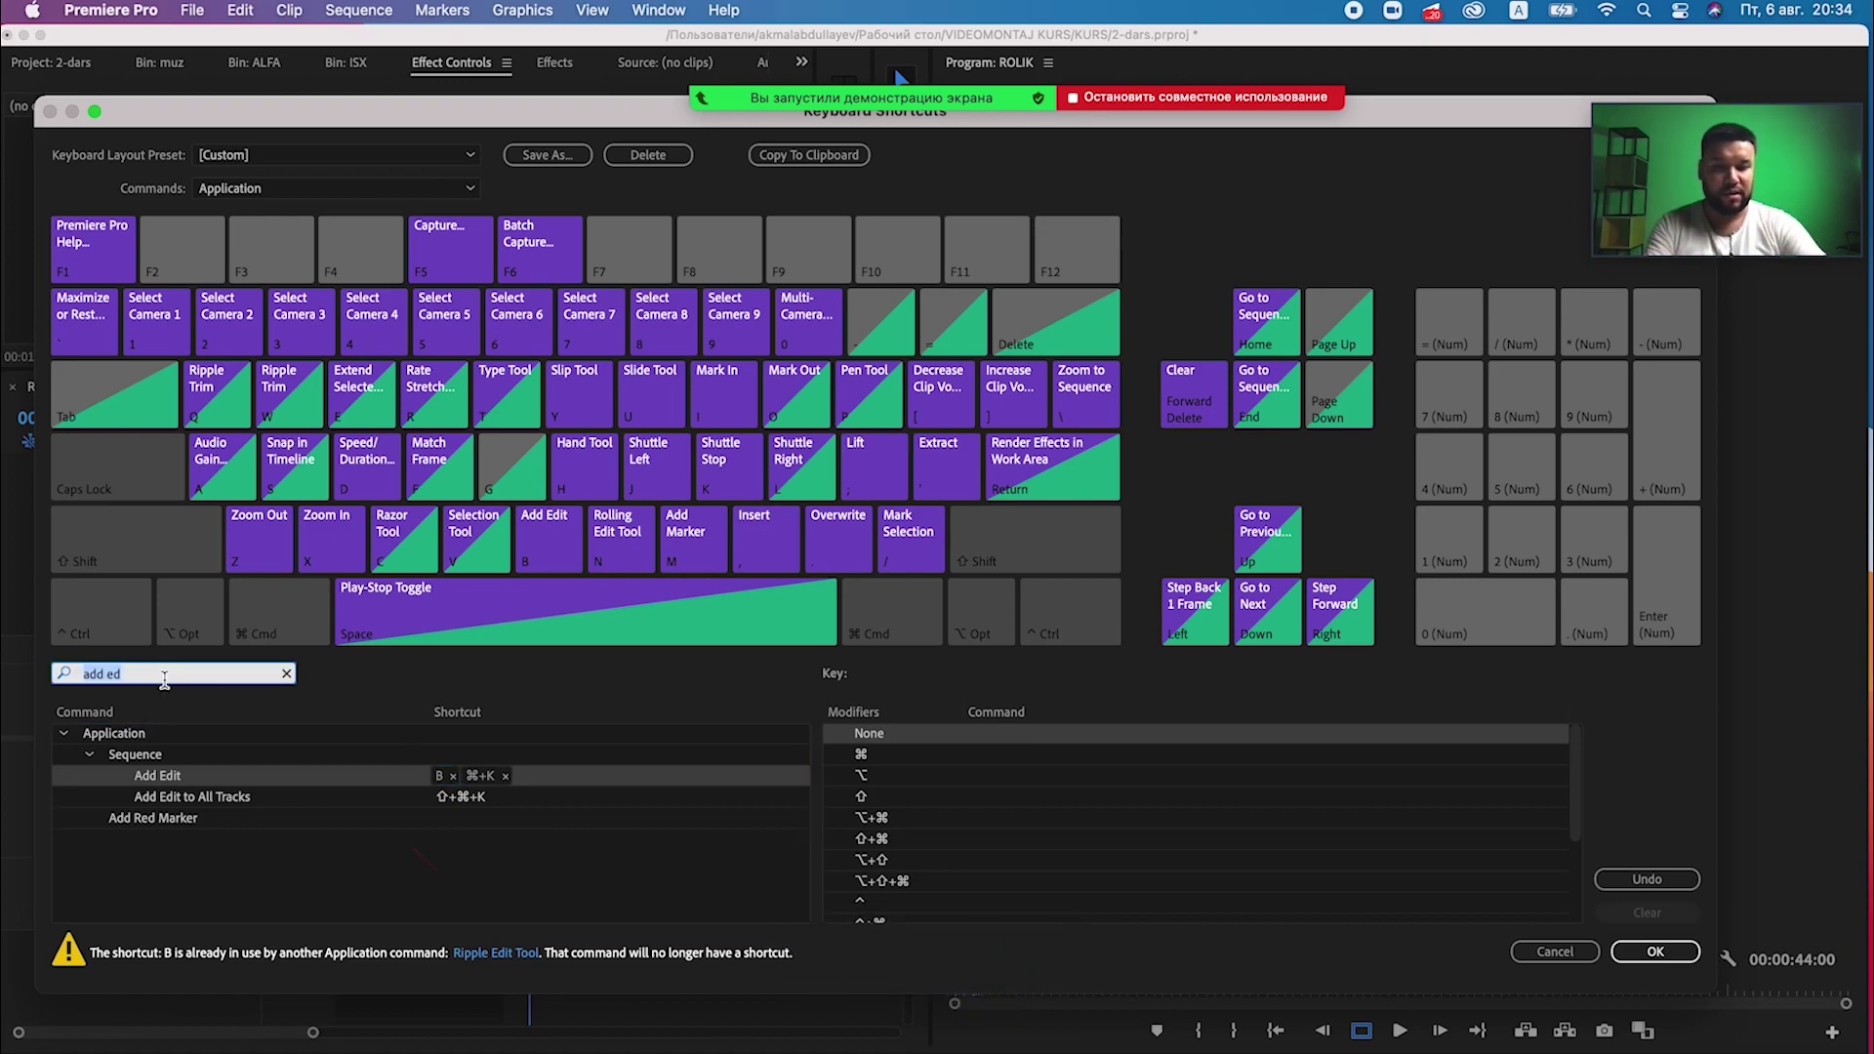
text(link)
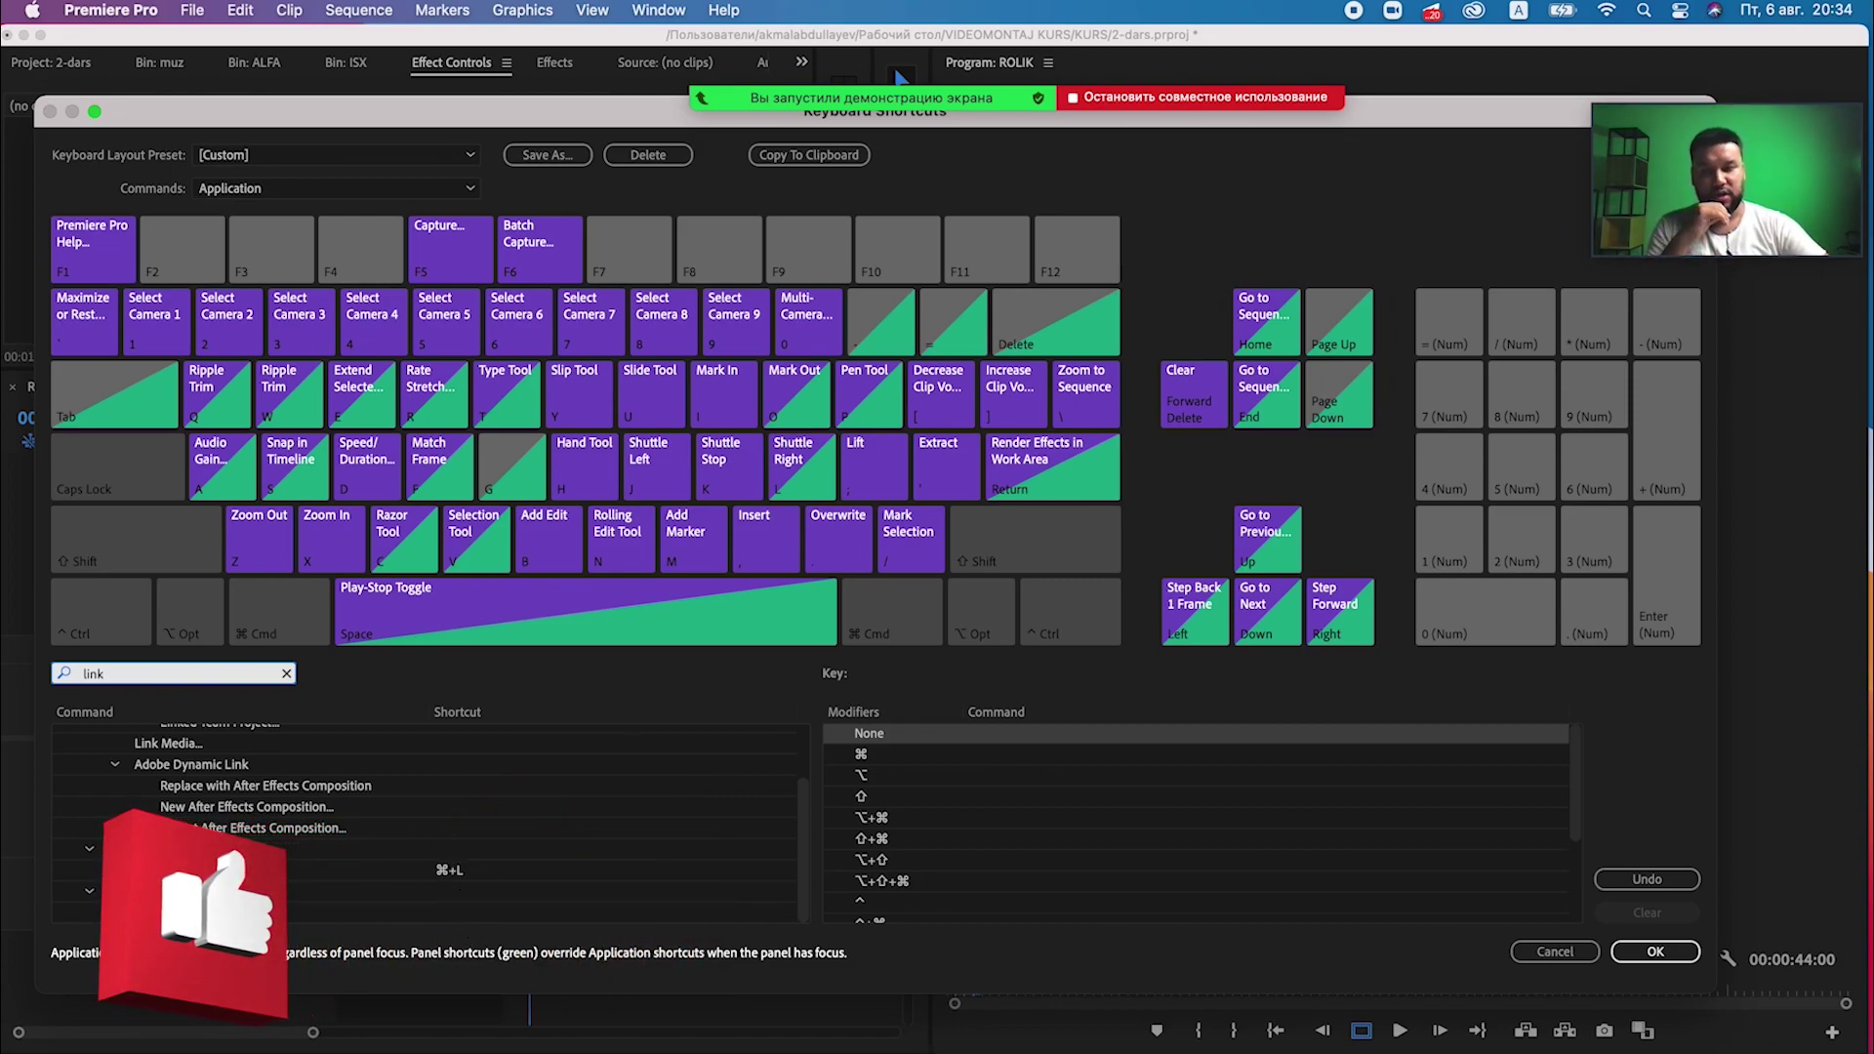
Add Q to the clip Link command alongside Cmd+L.
click(451, 871)
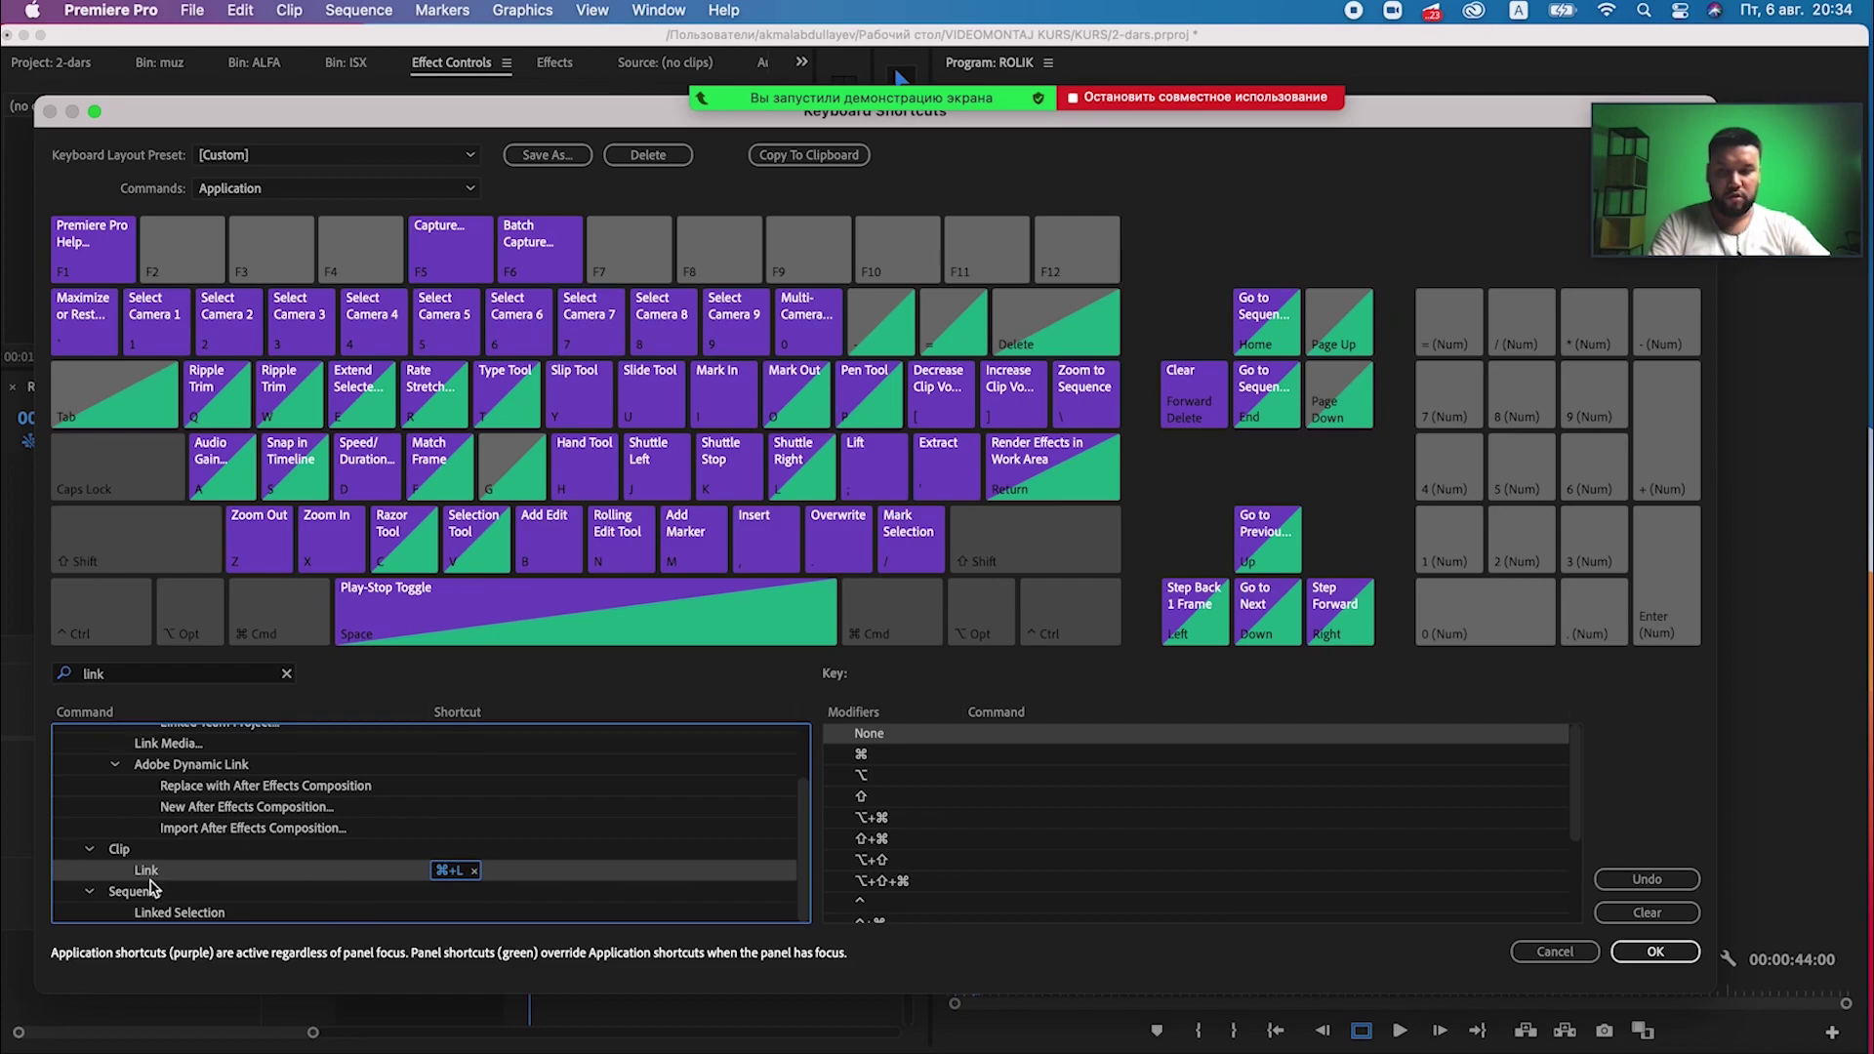
key(q)
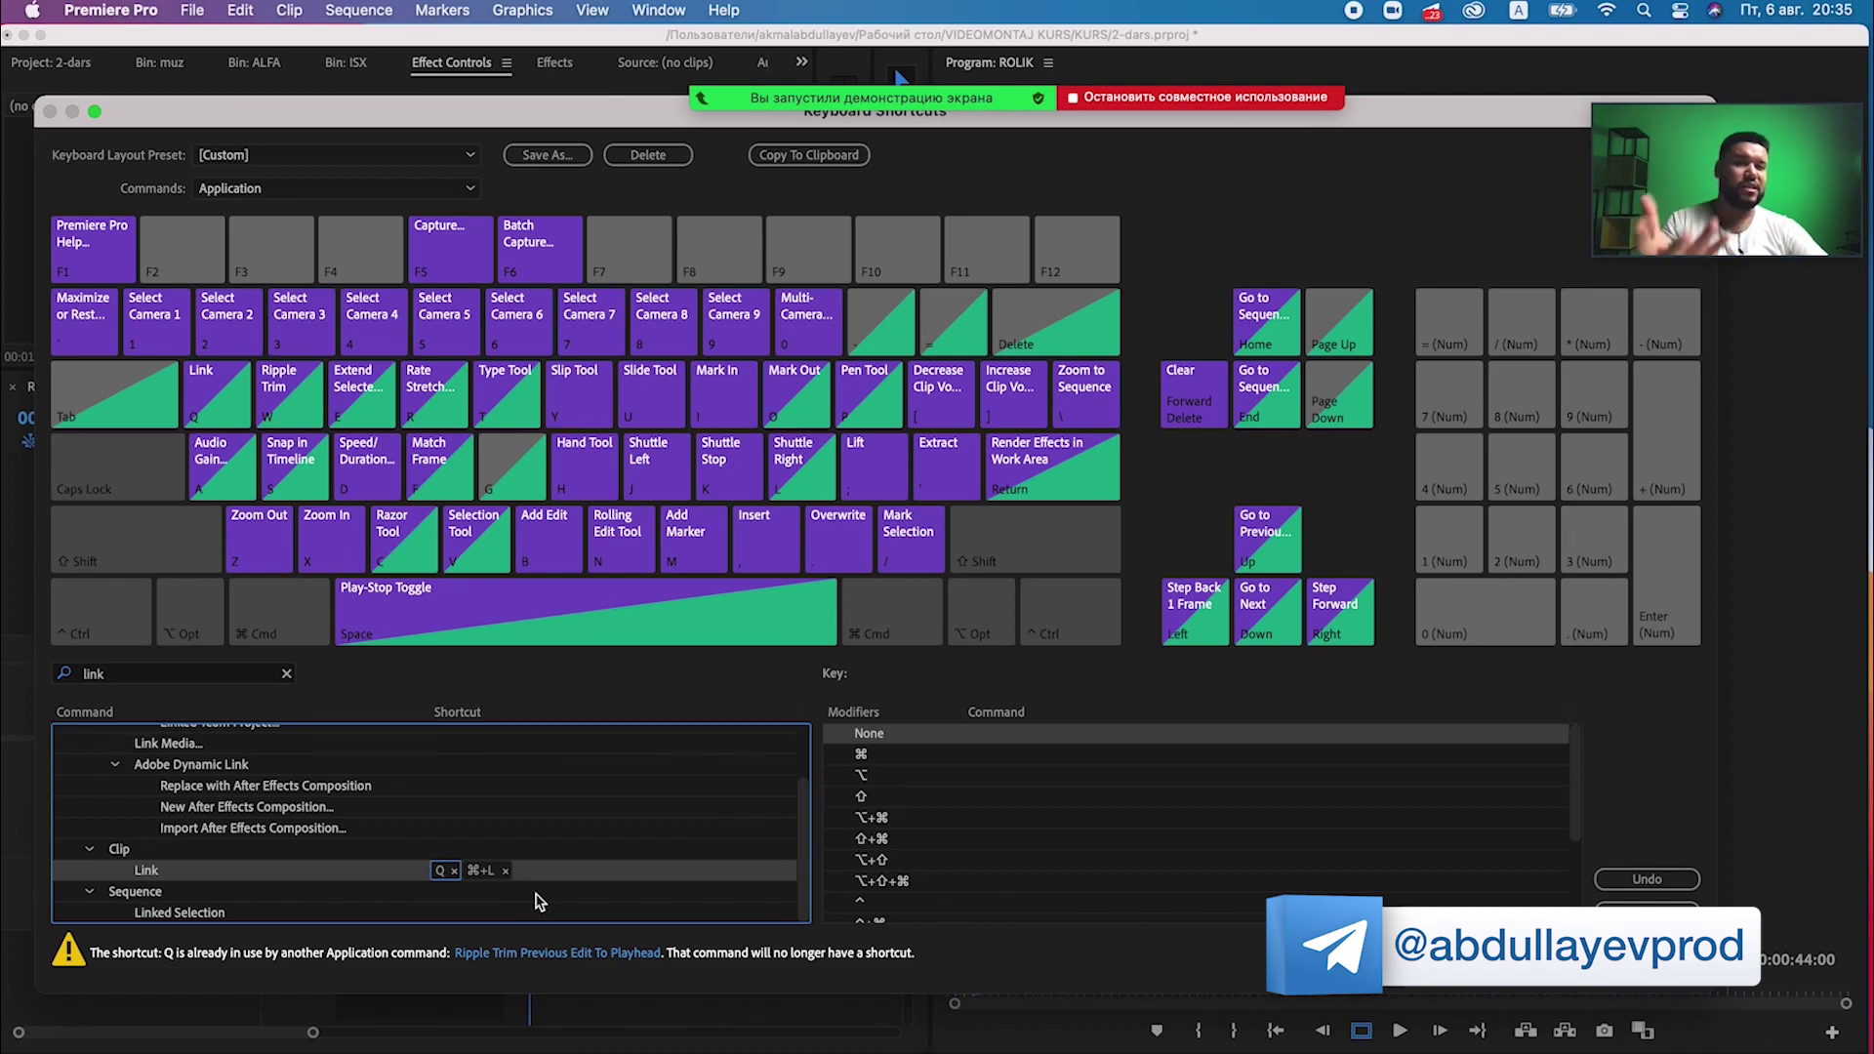
click(194, 677)
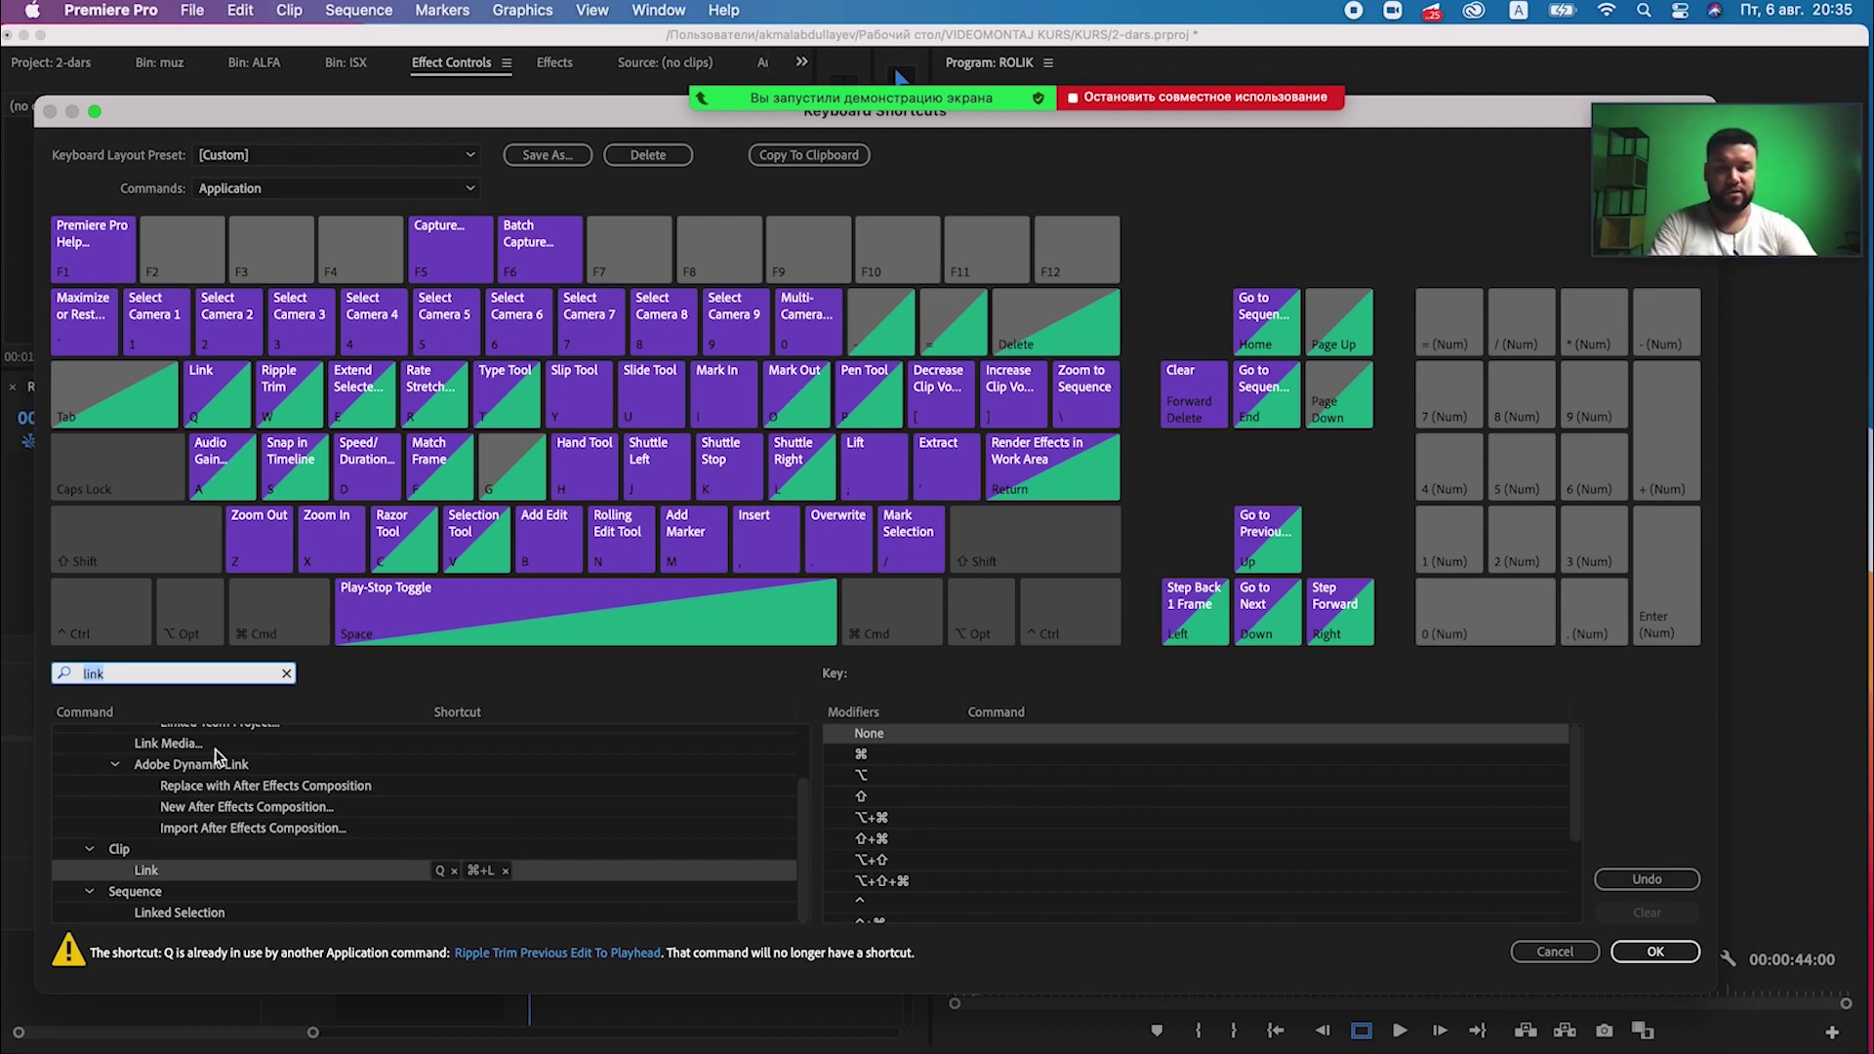
text(enable)
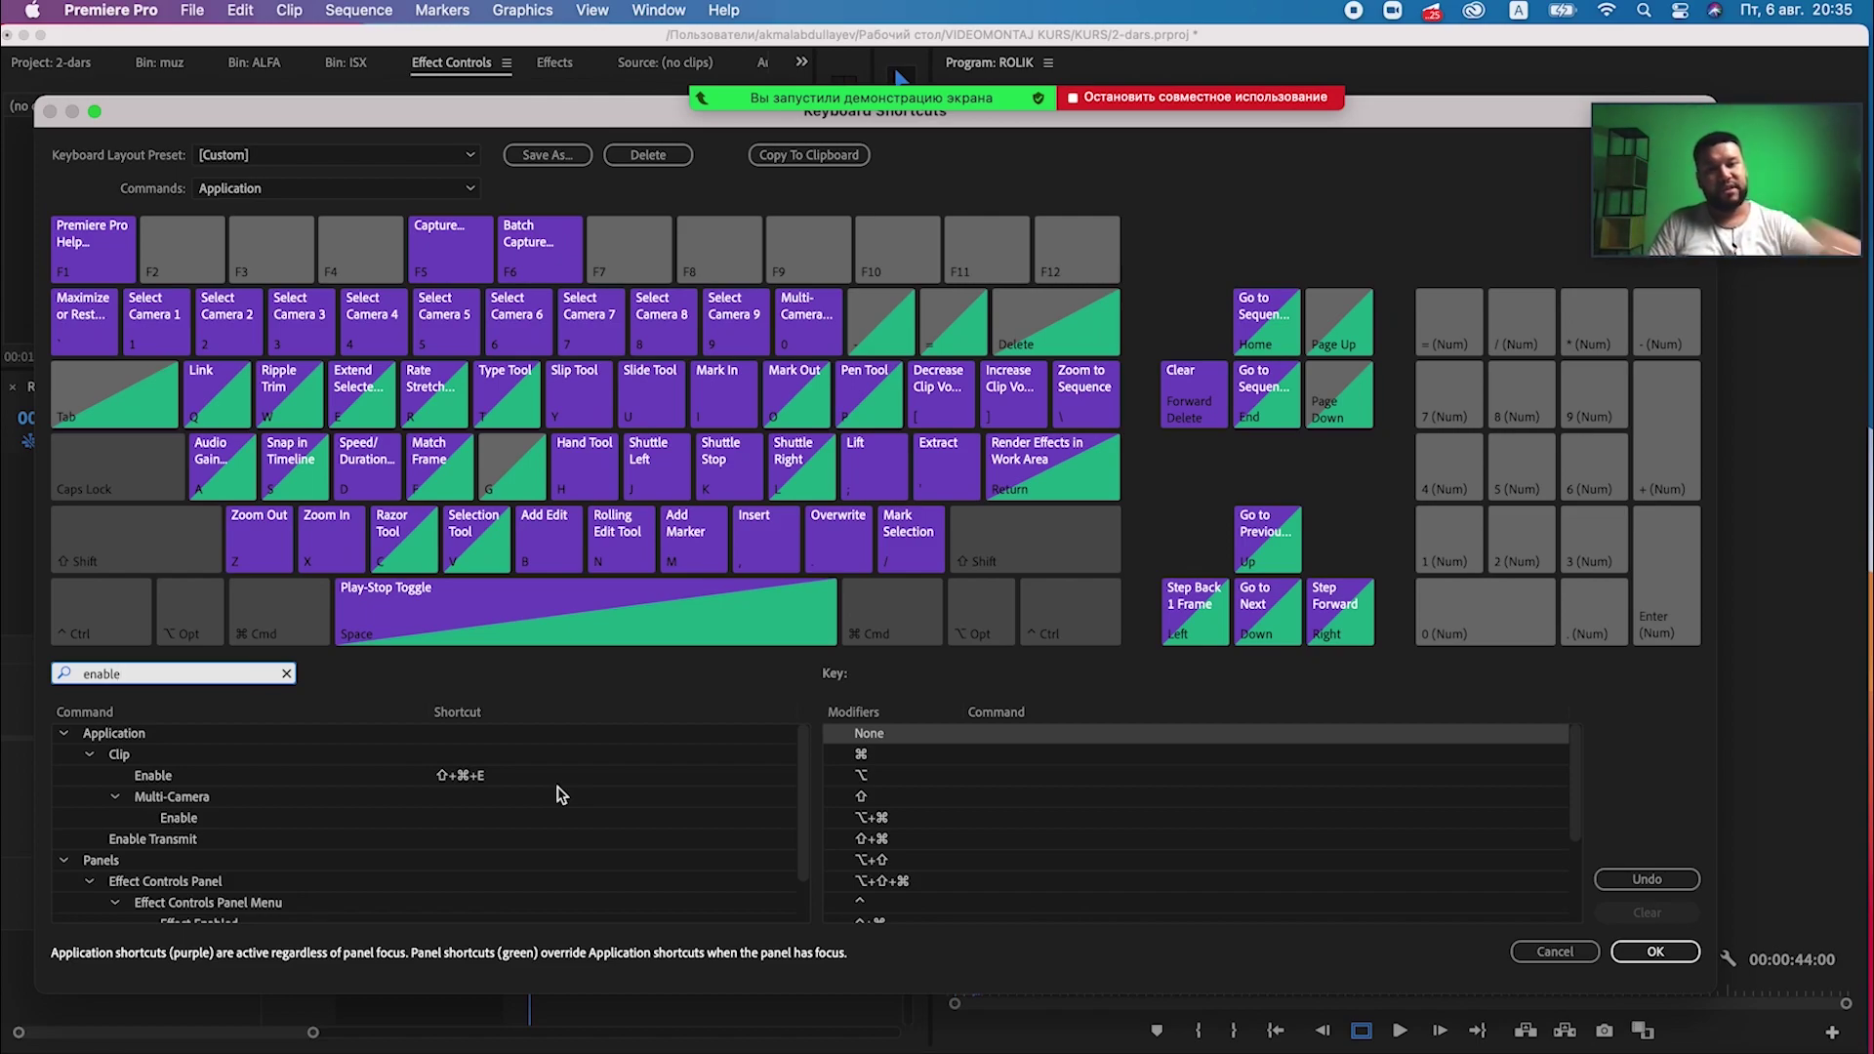
Add E to the clip Enable command alongside Shift+Cmd+E, then clear the search.
click(461, 775)
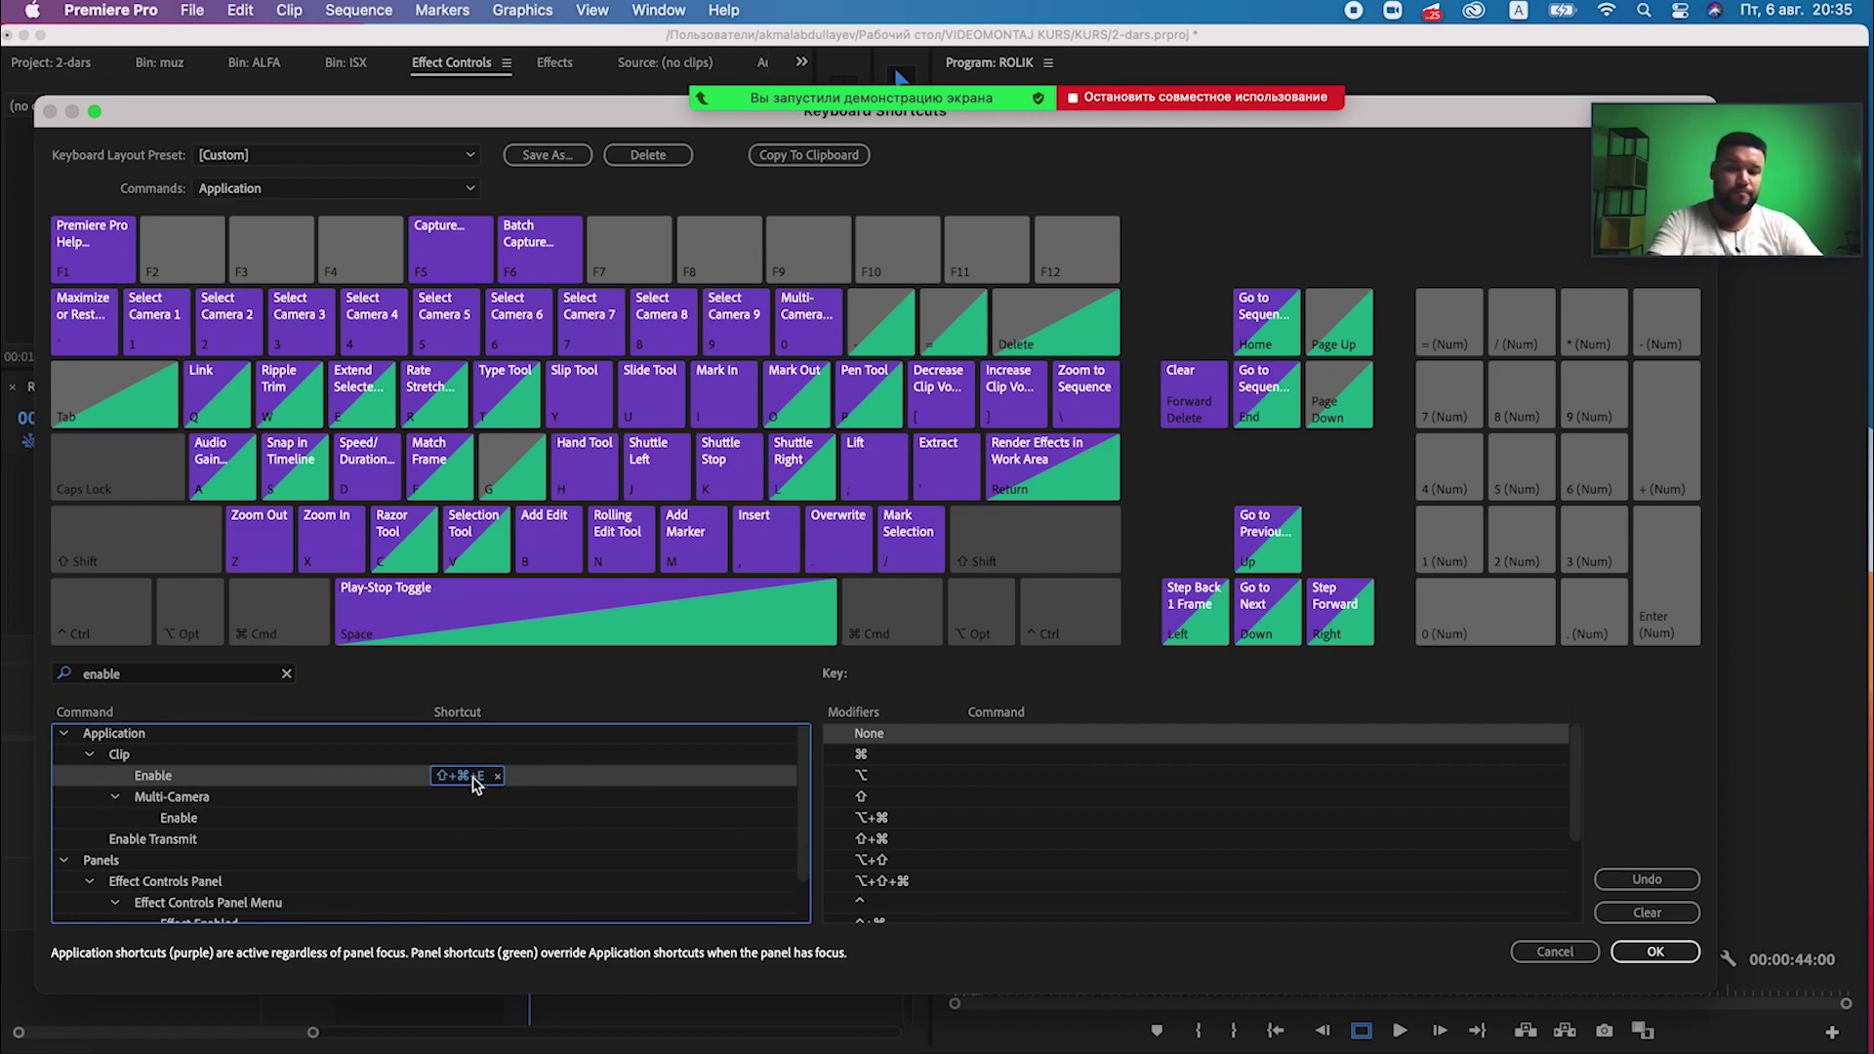
key(e)
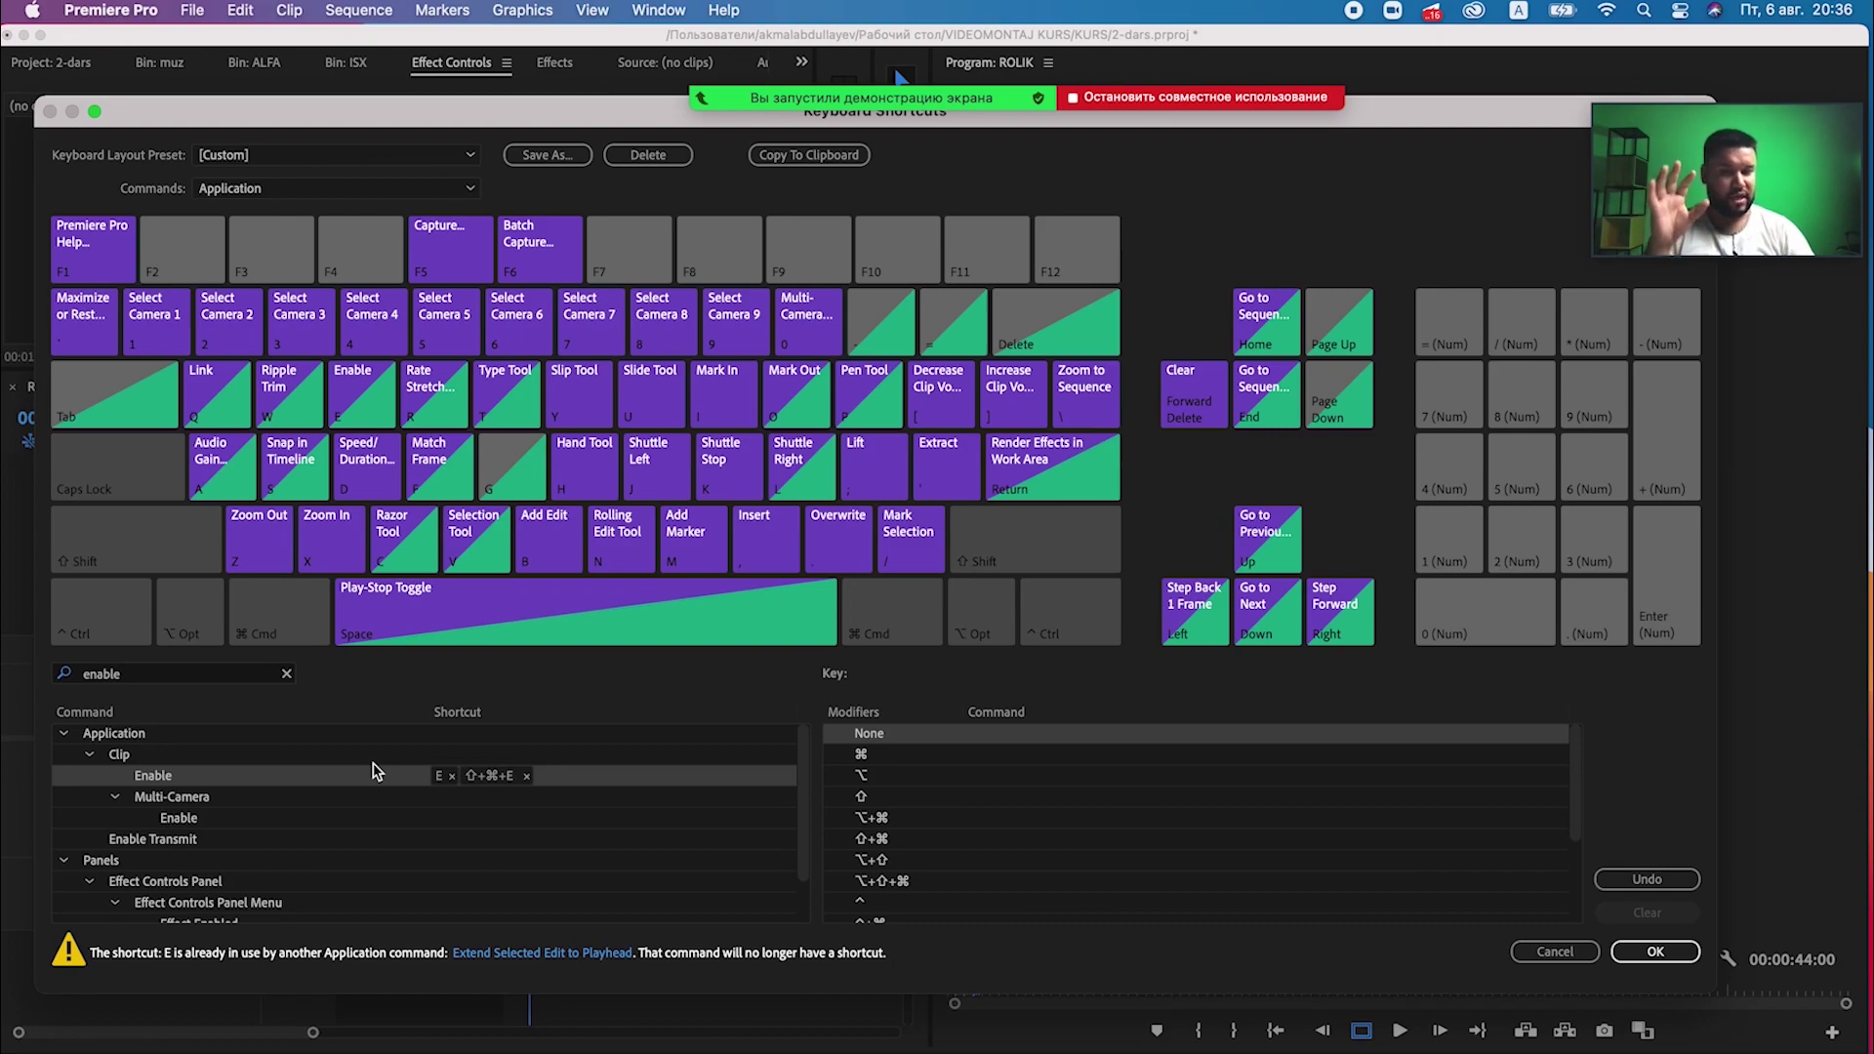
click(286, 673)
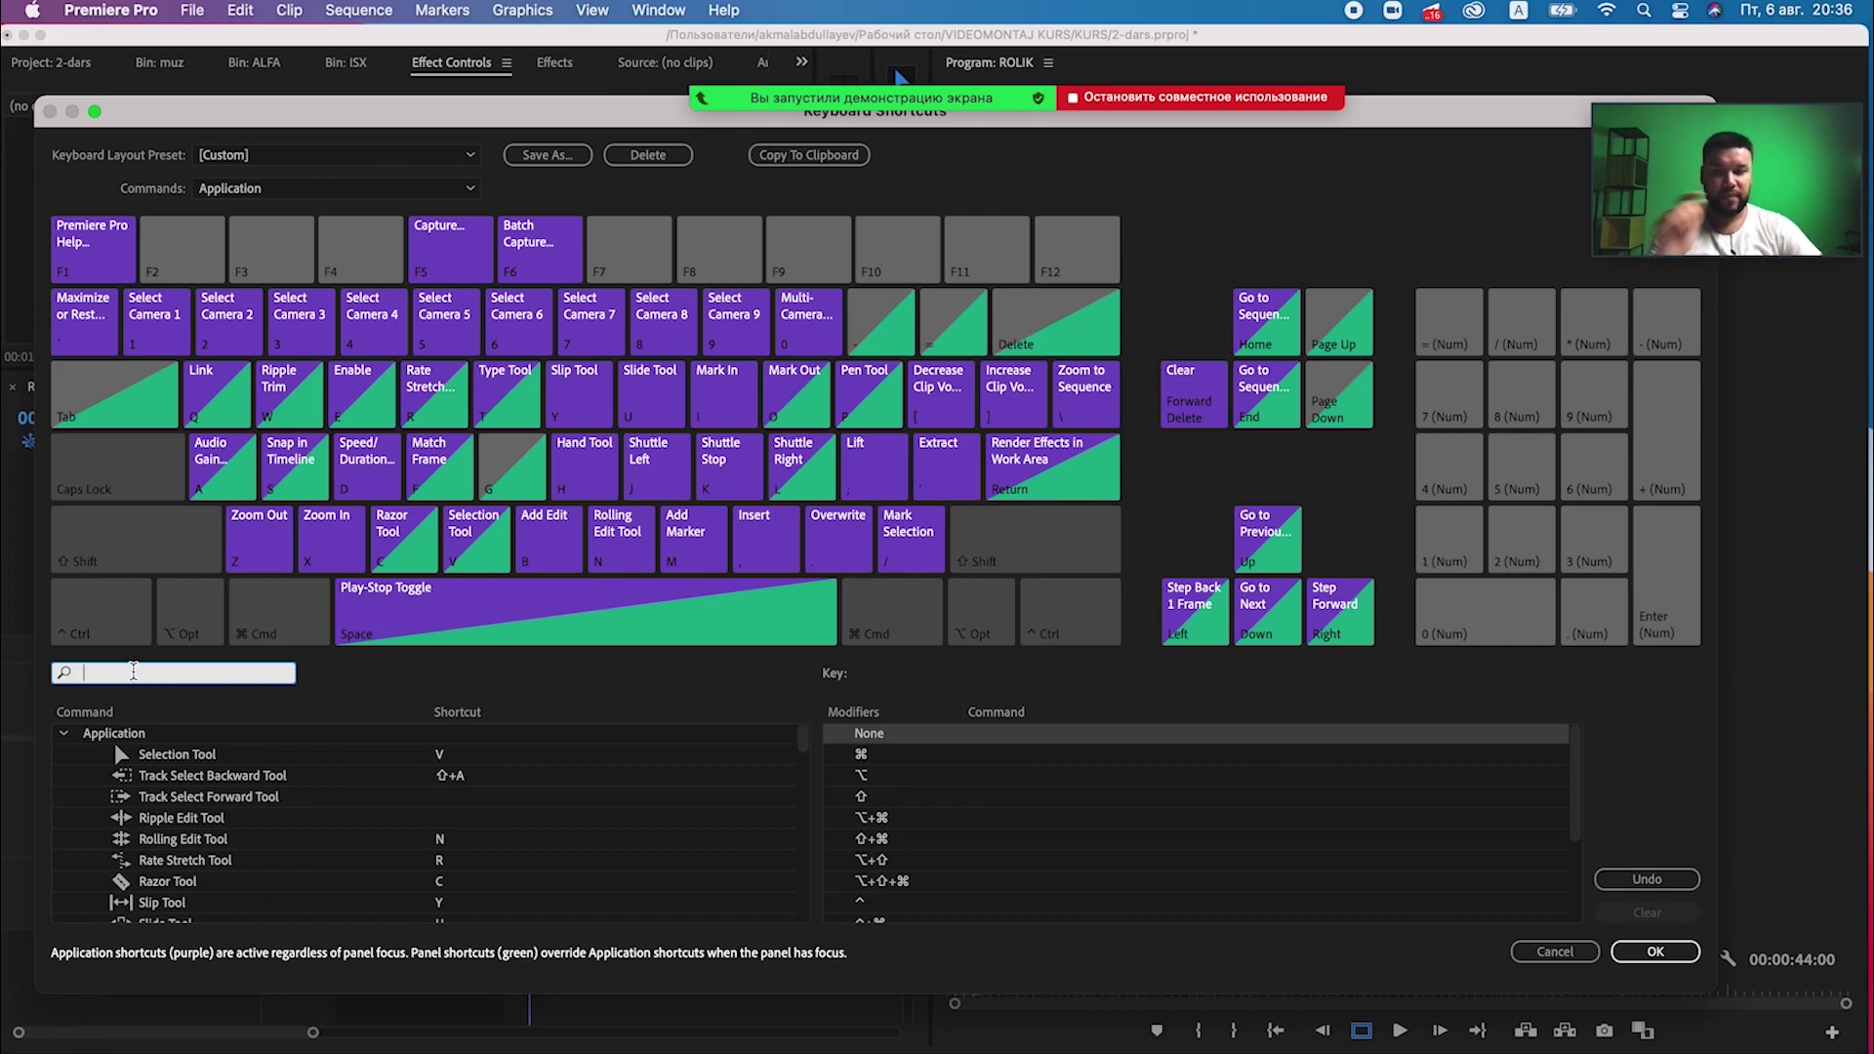
text(KURS)
Save the custom shortcuts as preset KURS and close Keyboard Shortcuts with OK.
click(547, 154)
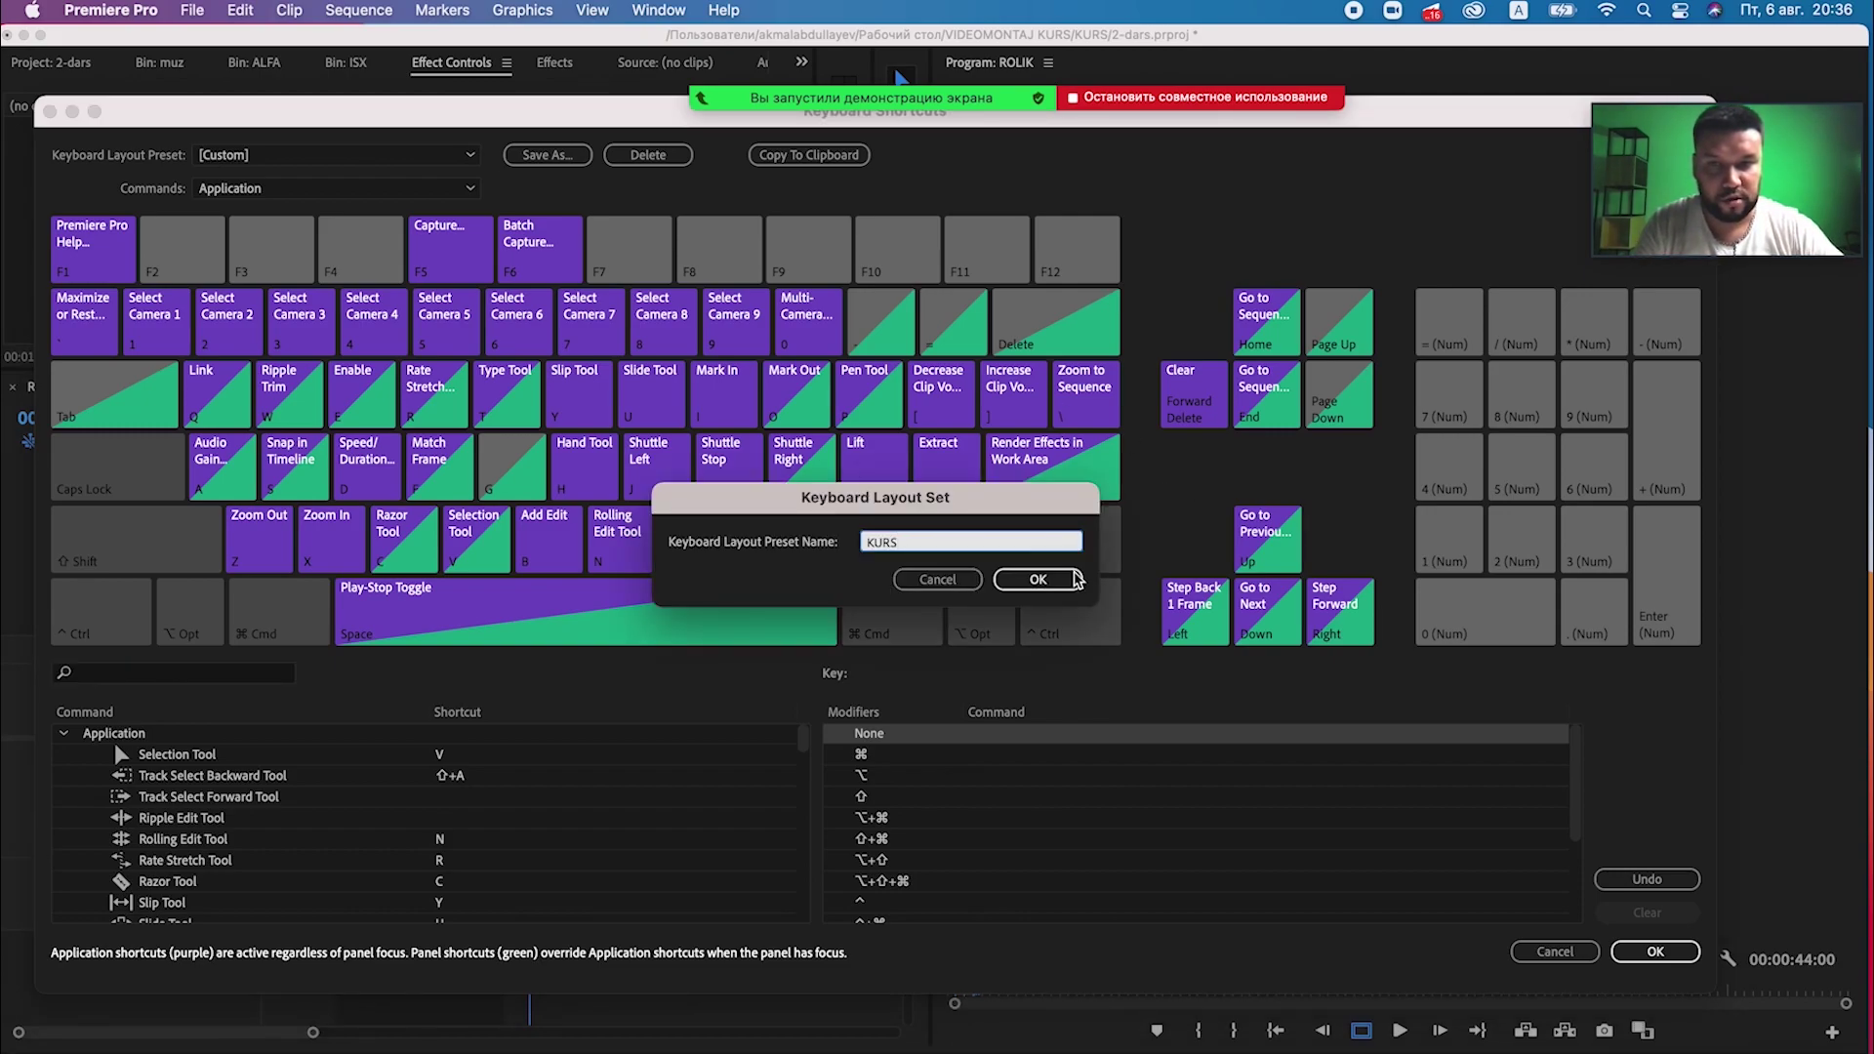
click(1035, 585)
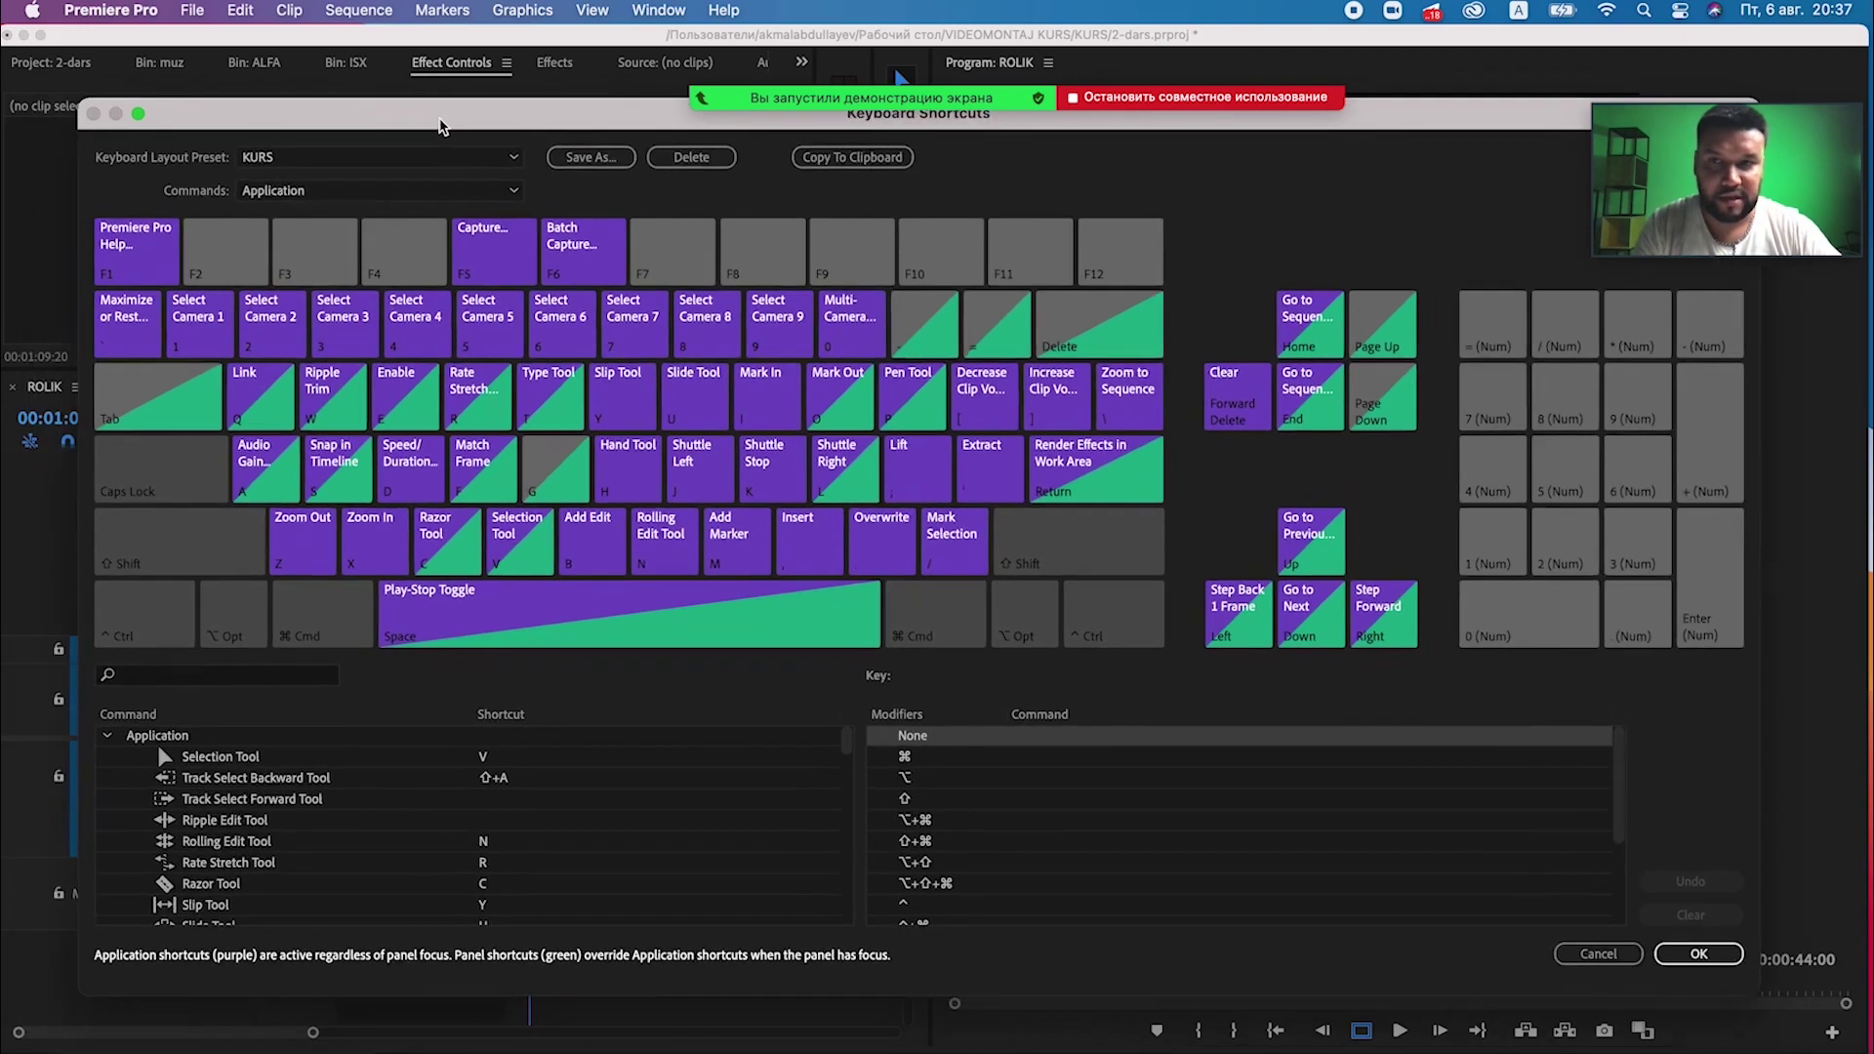
click(1698, 954)
click(555, 63)
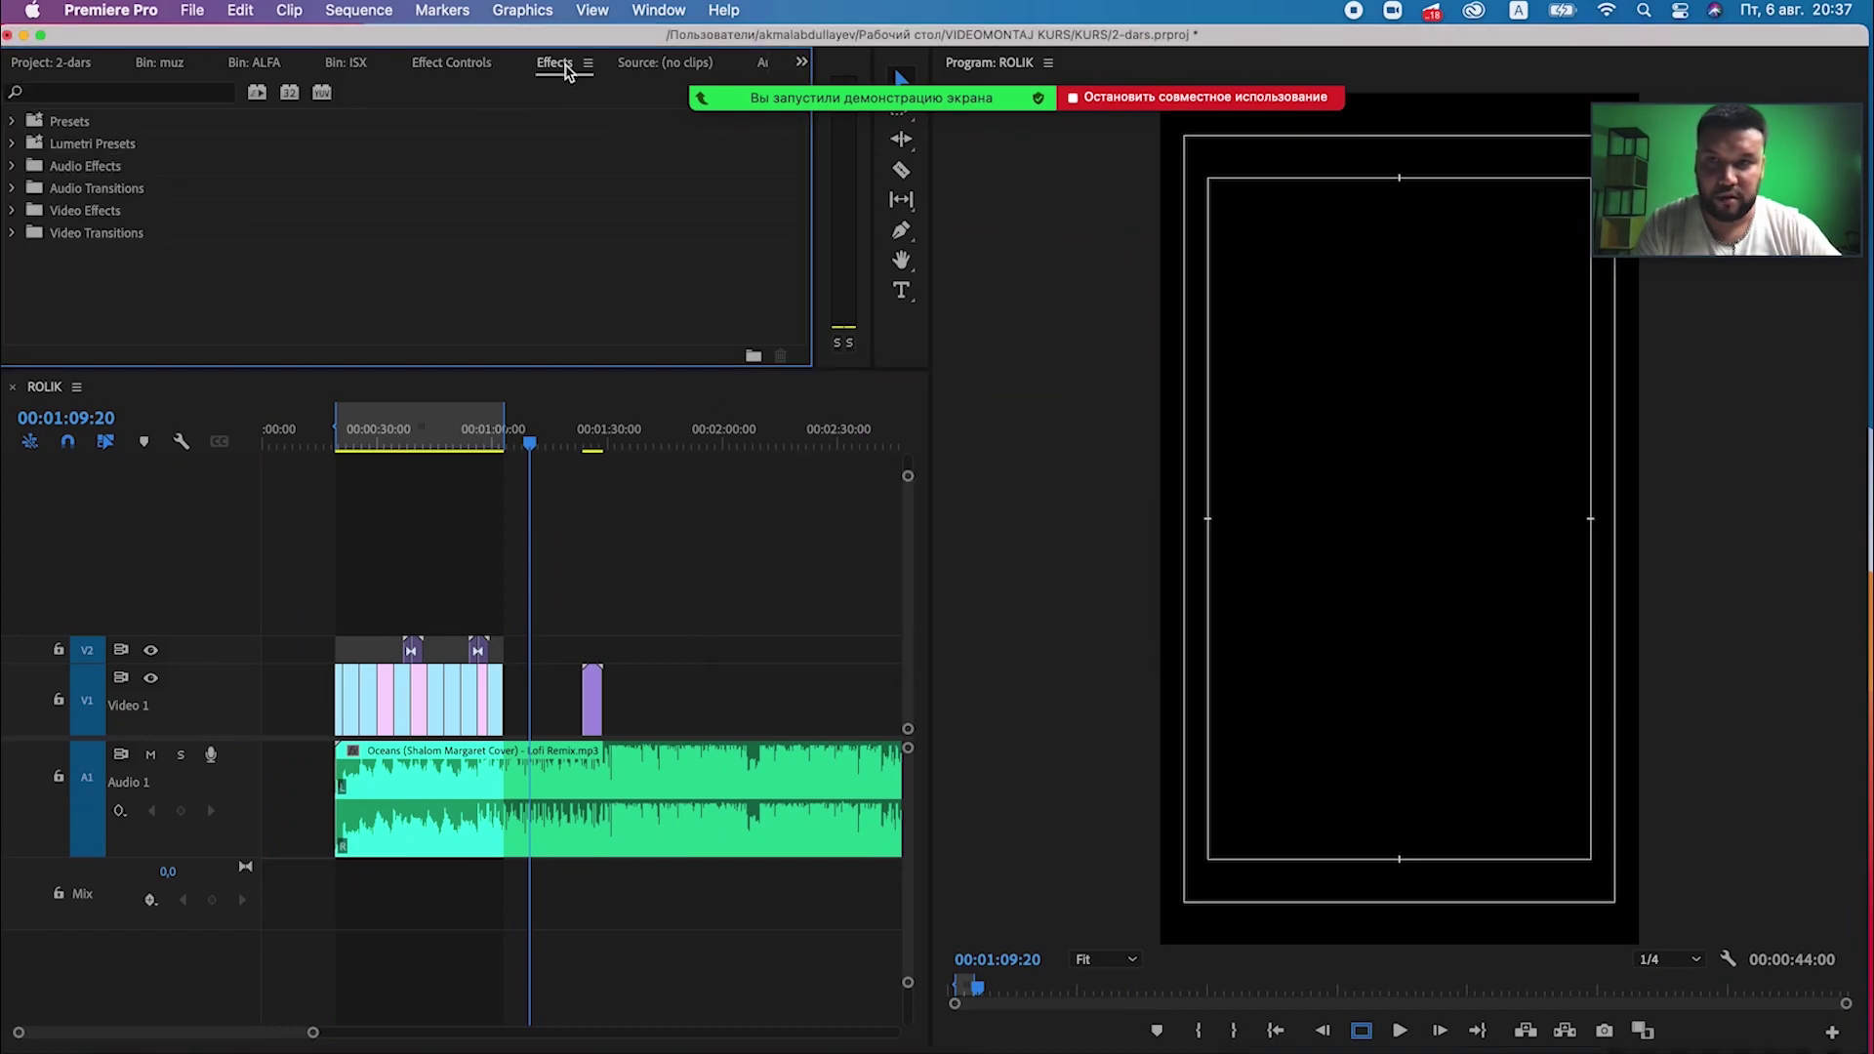
Browse the Effects panel's Audio Crossfade and Video Dissolve transition folders.
click(12, 188)
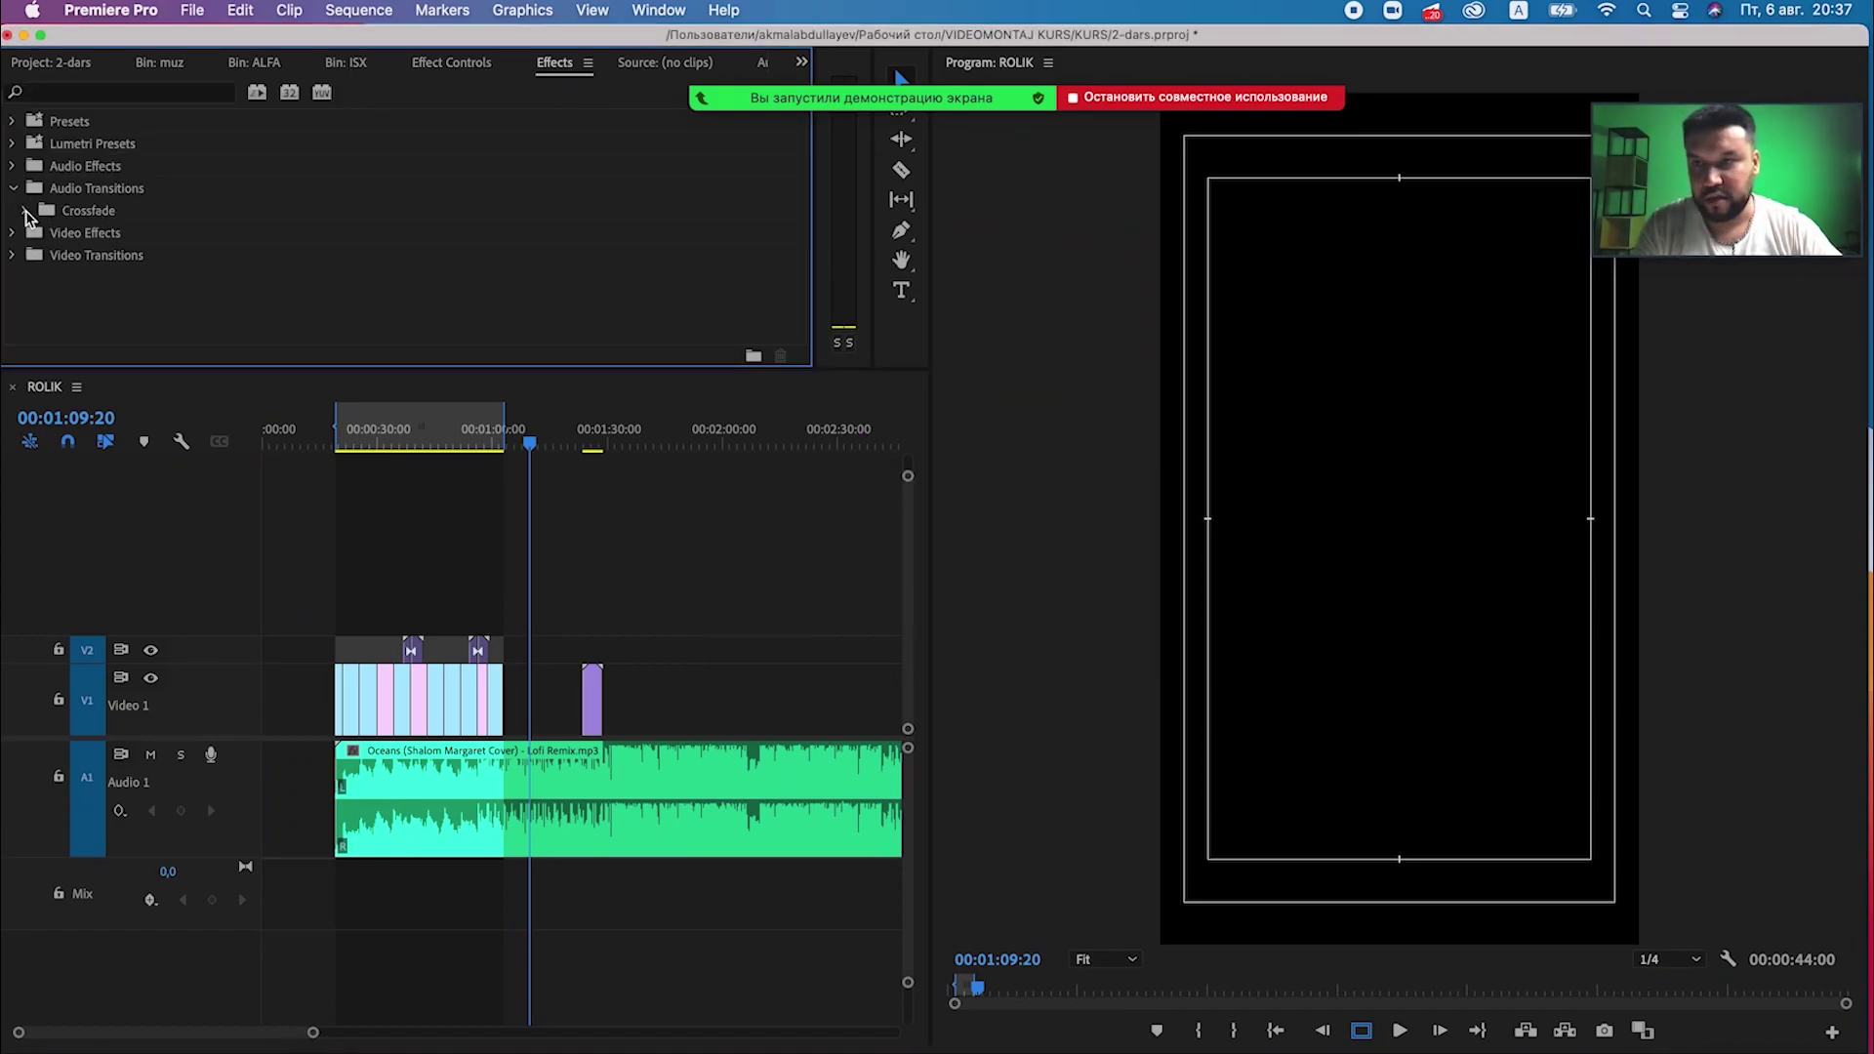
click(27, 211)
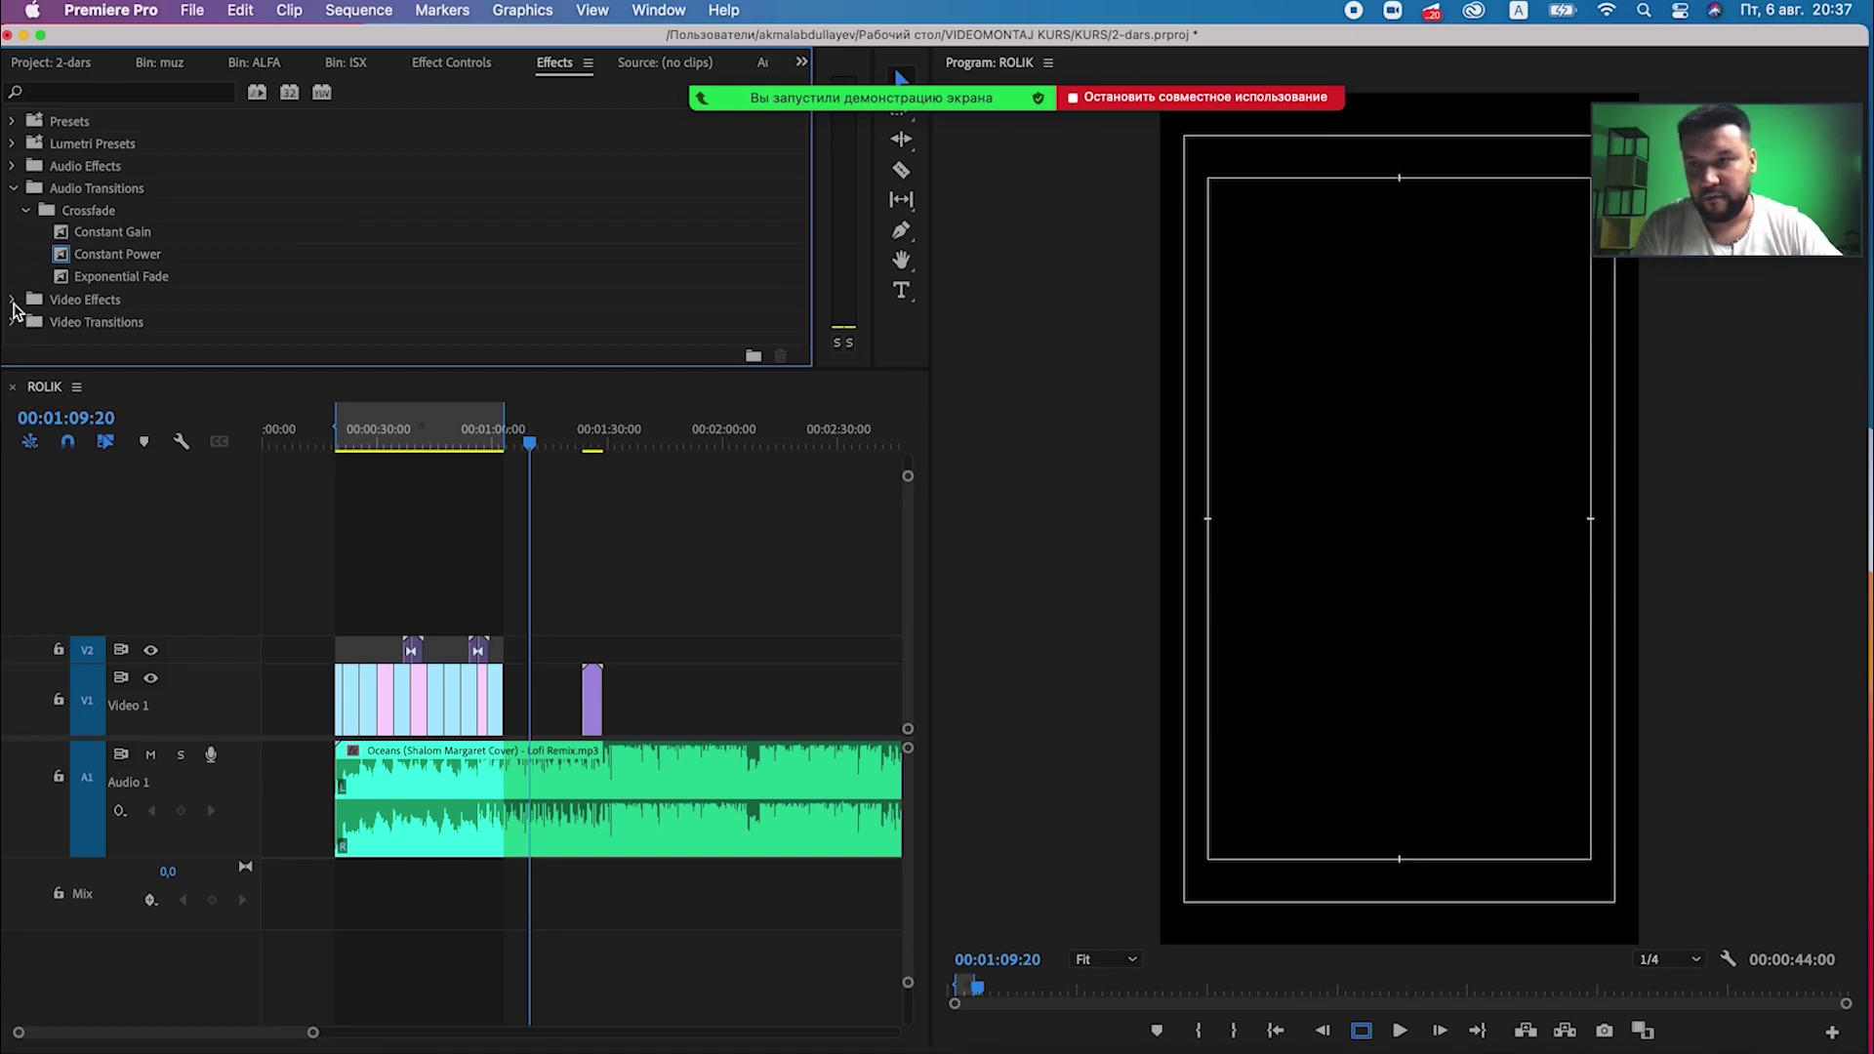
click(12, 322)
scroll(115, 304, down, 2)
scroll(116, 304, down, 3)
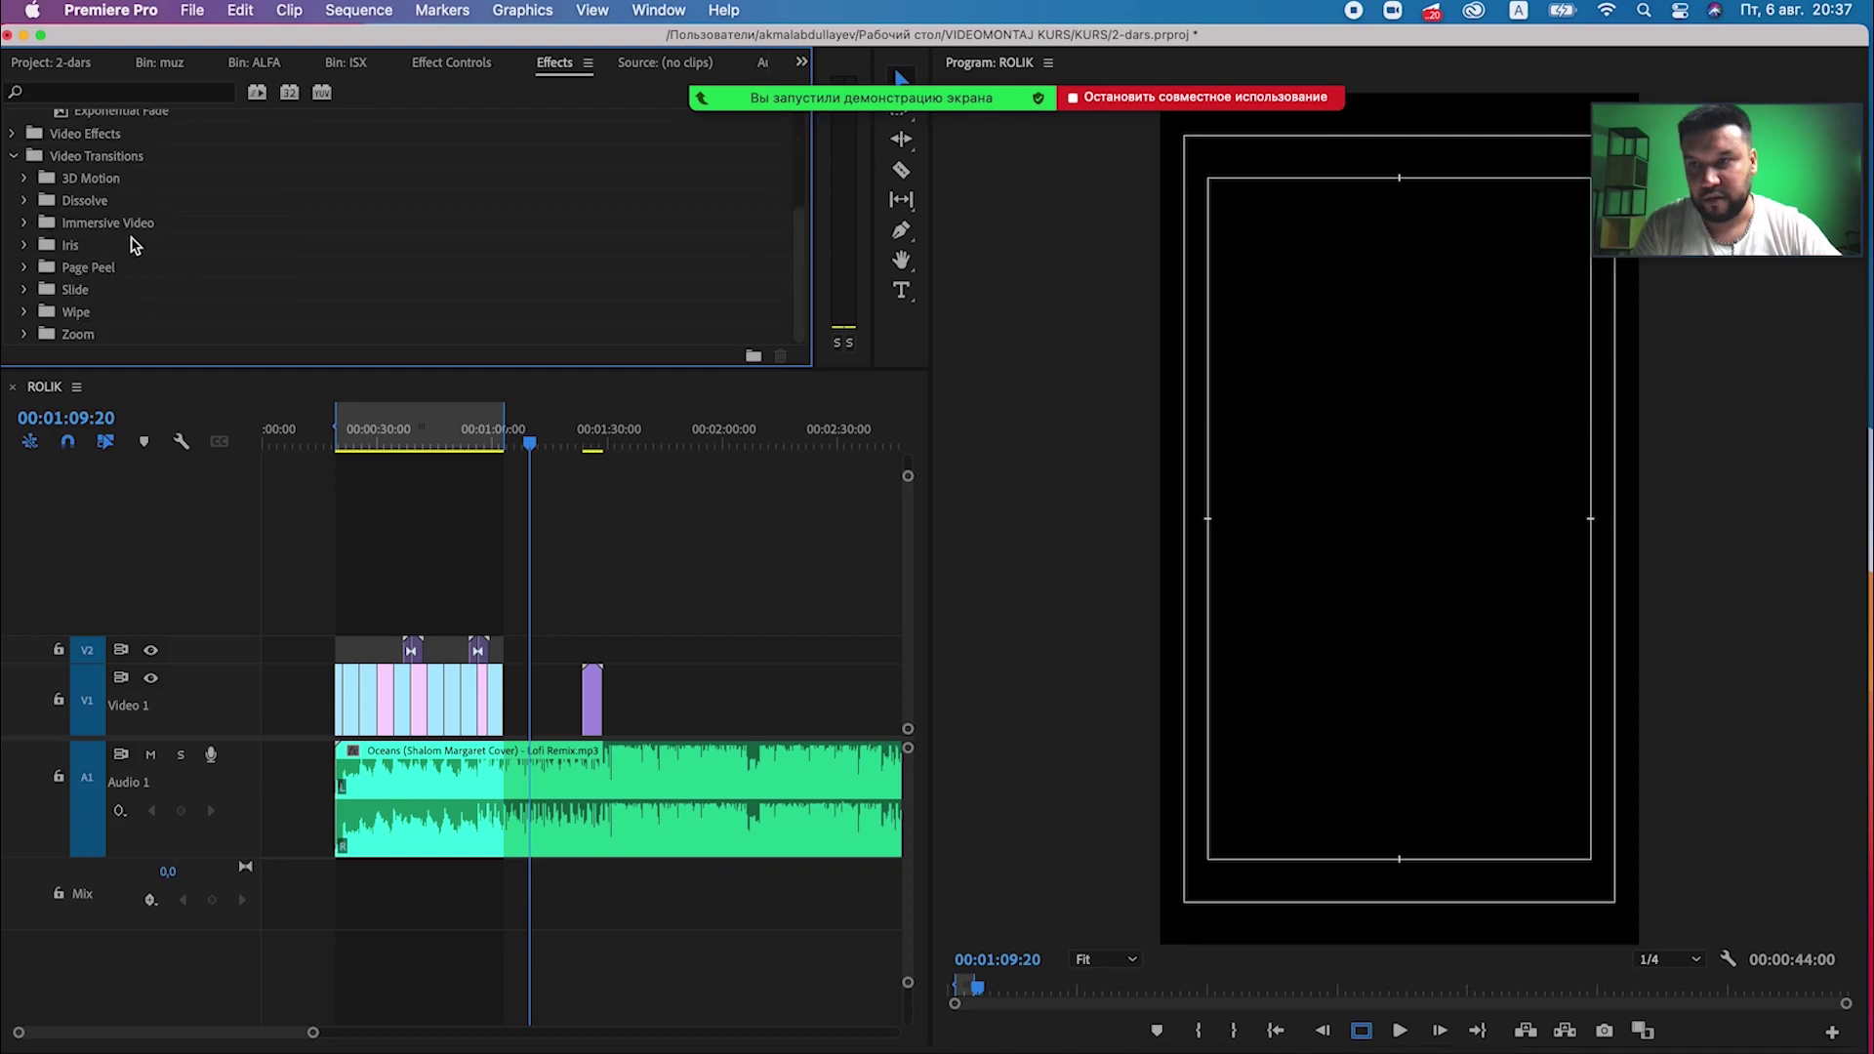
click(25, 201)
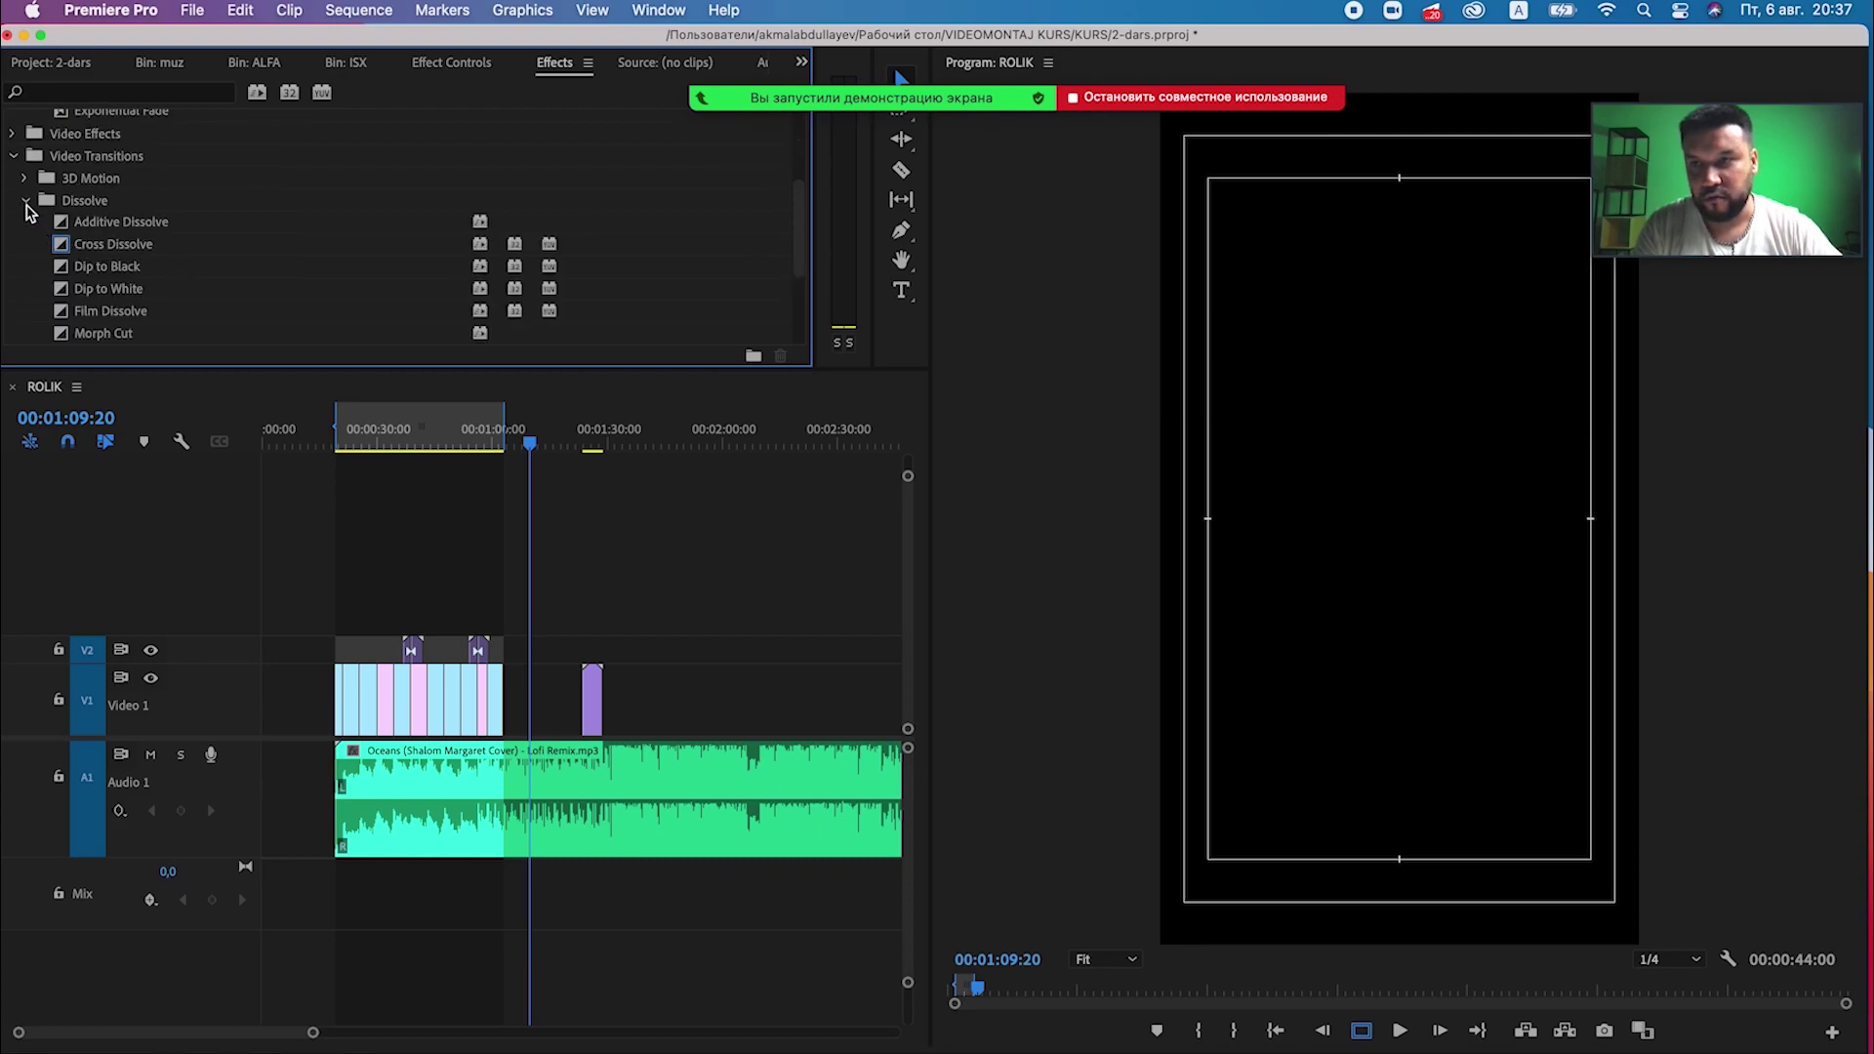
click(25, 201)
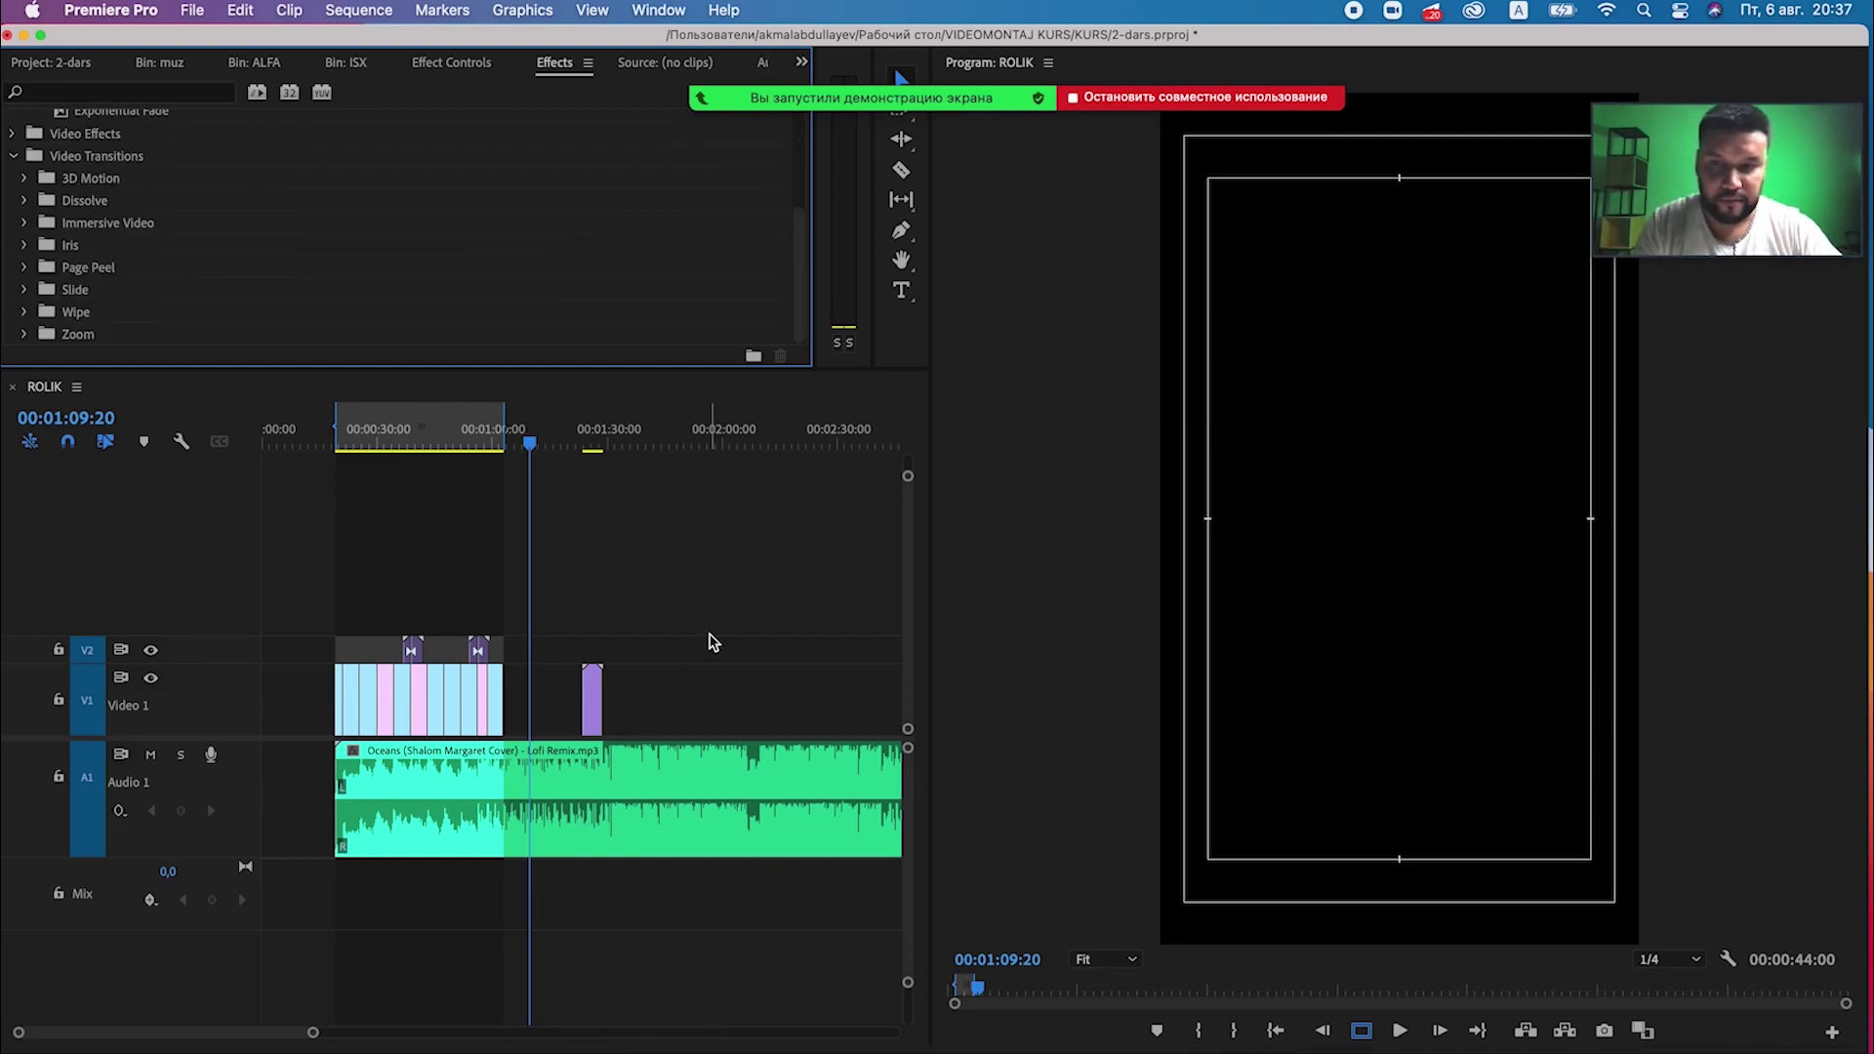
Select the V1 edit point on the timeline and reopen the Keyboard Shortcuts editor.
click(703, 644)
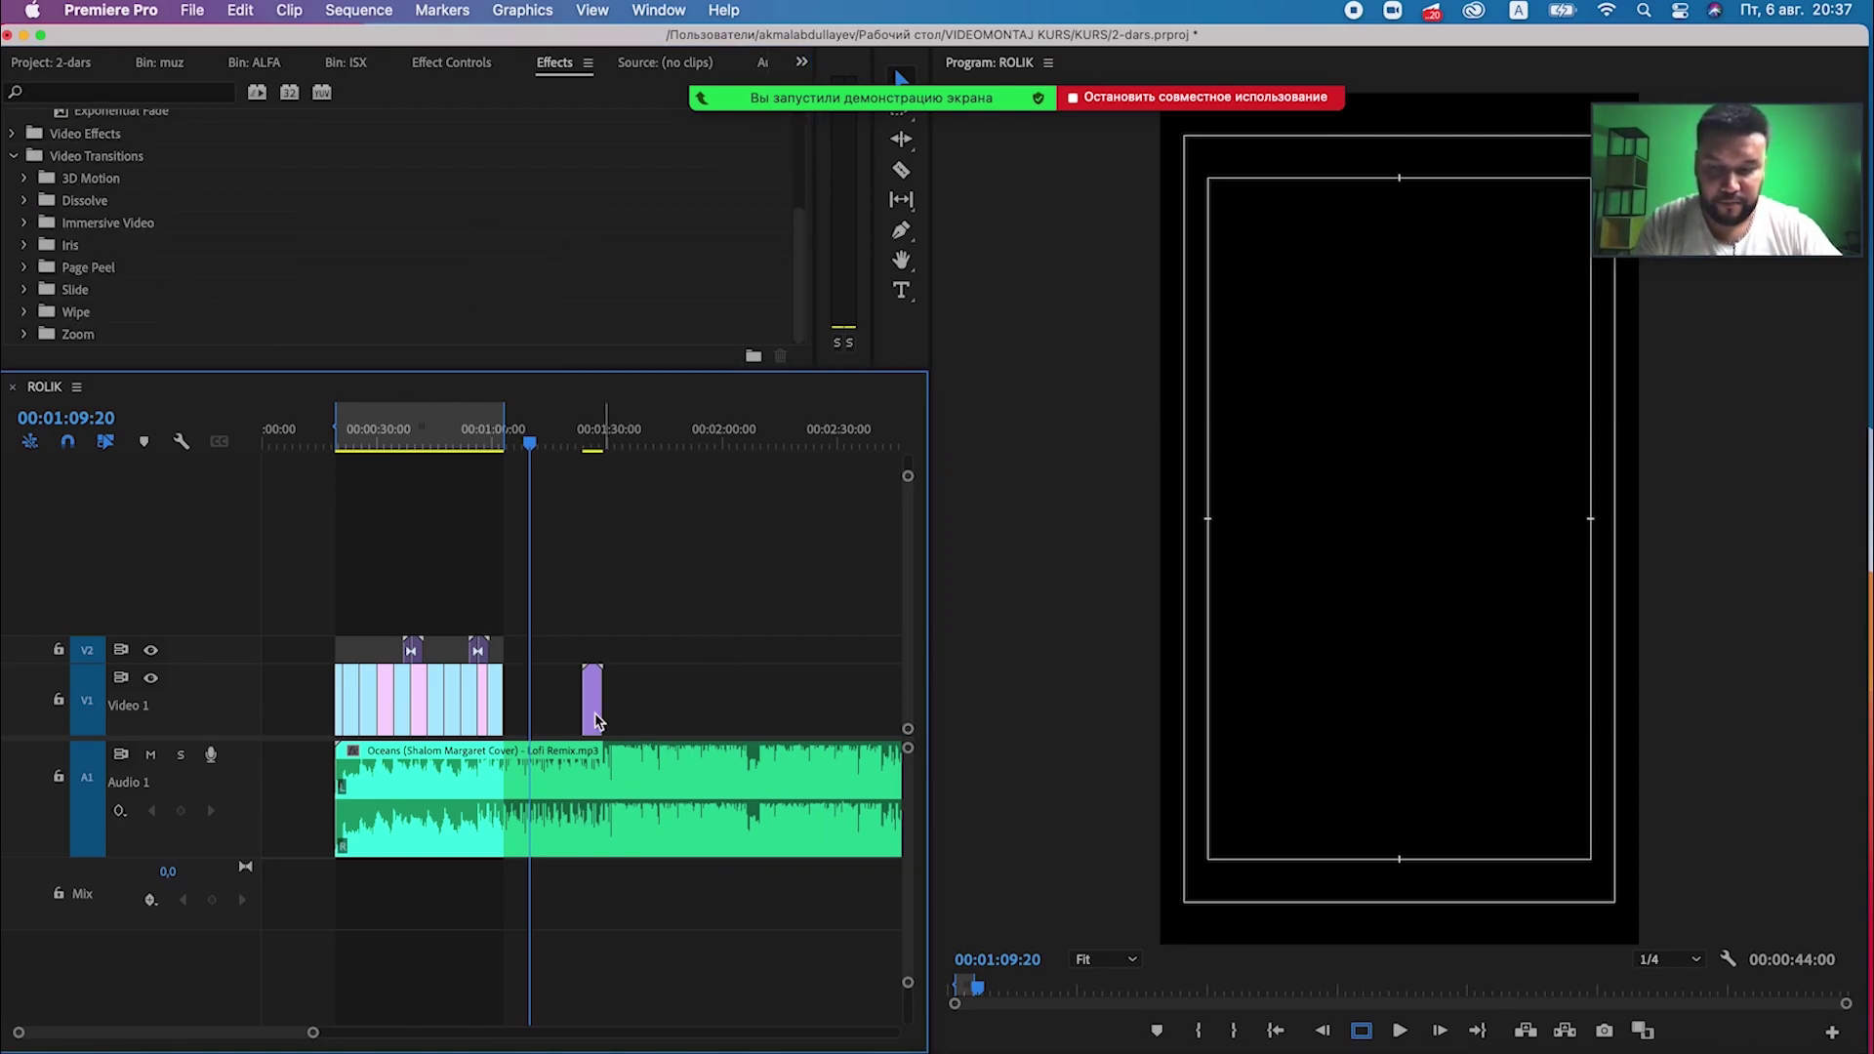
right_click(493, 713)
click(742, 628)
click(110, 10)
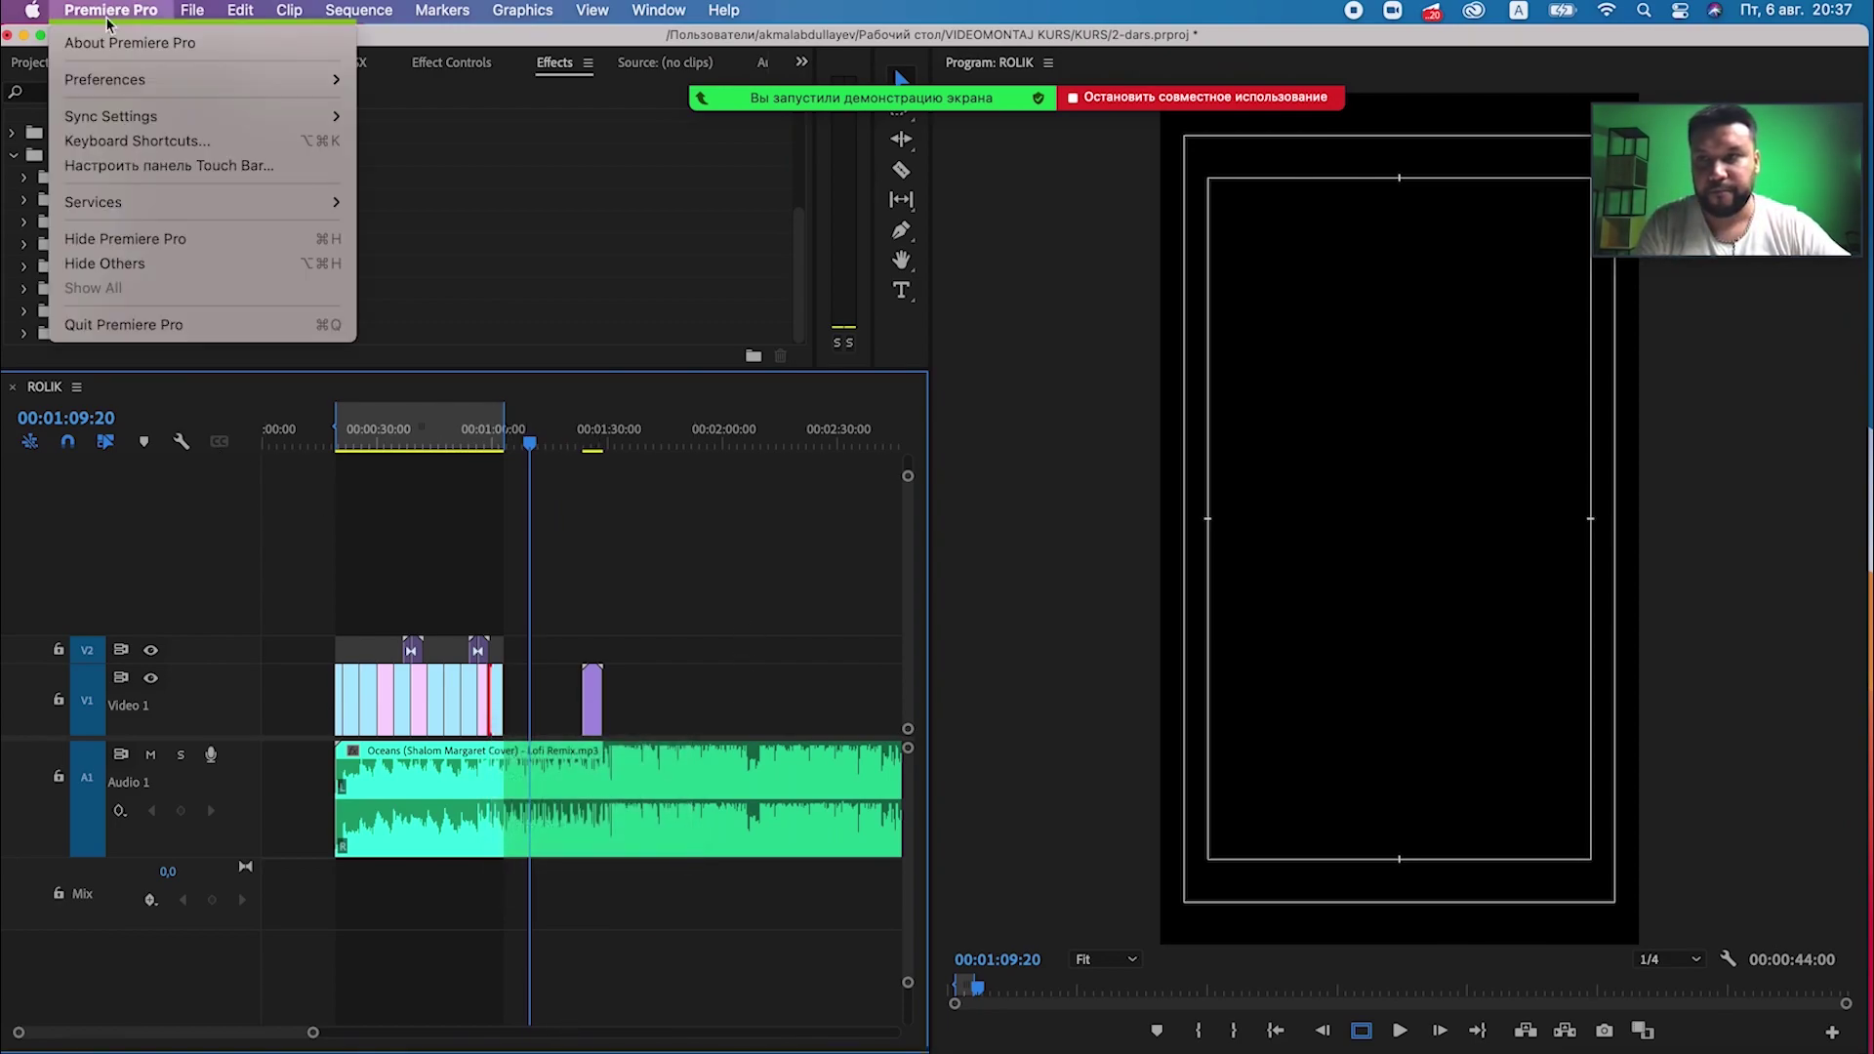
click(157, 143)
text(apply)
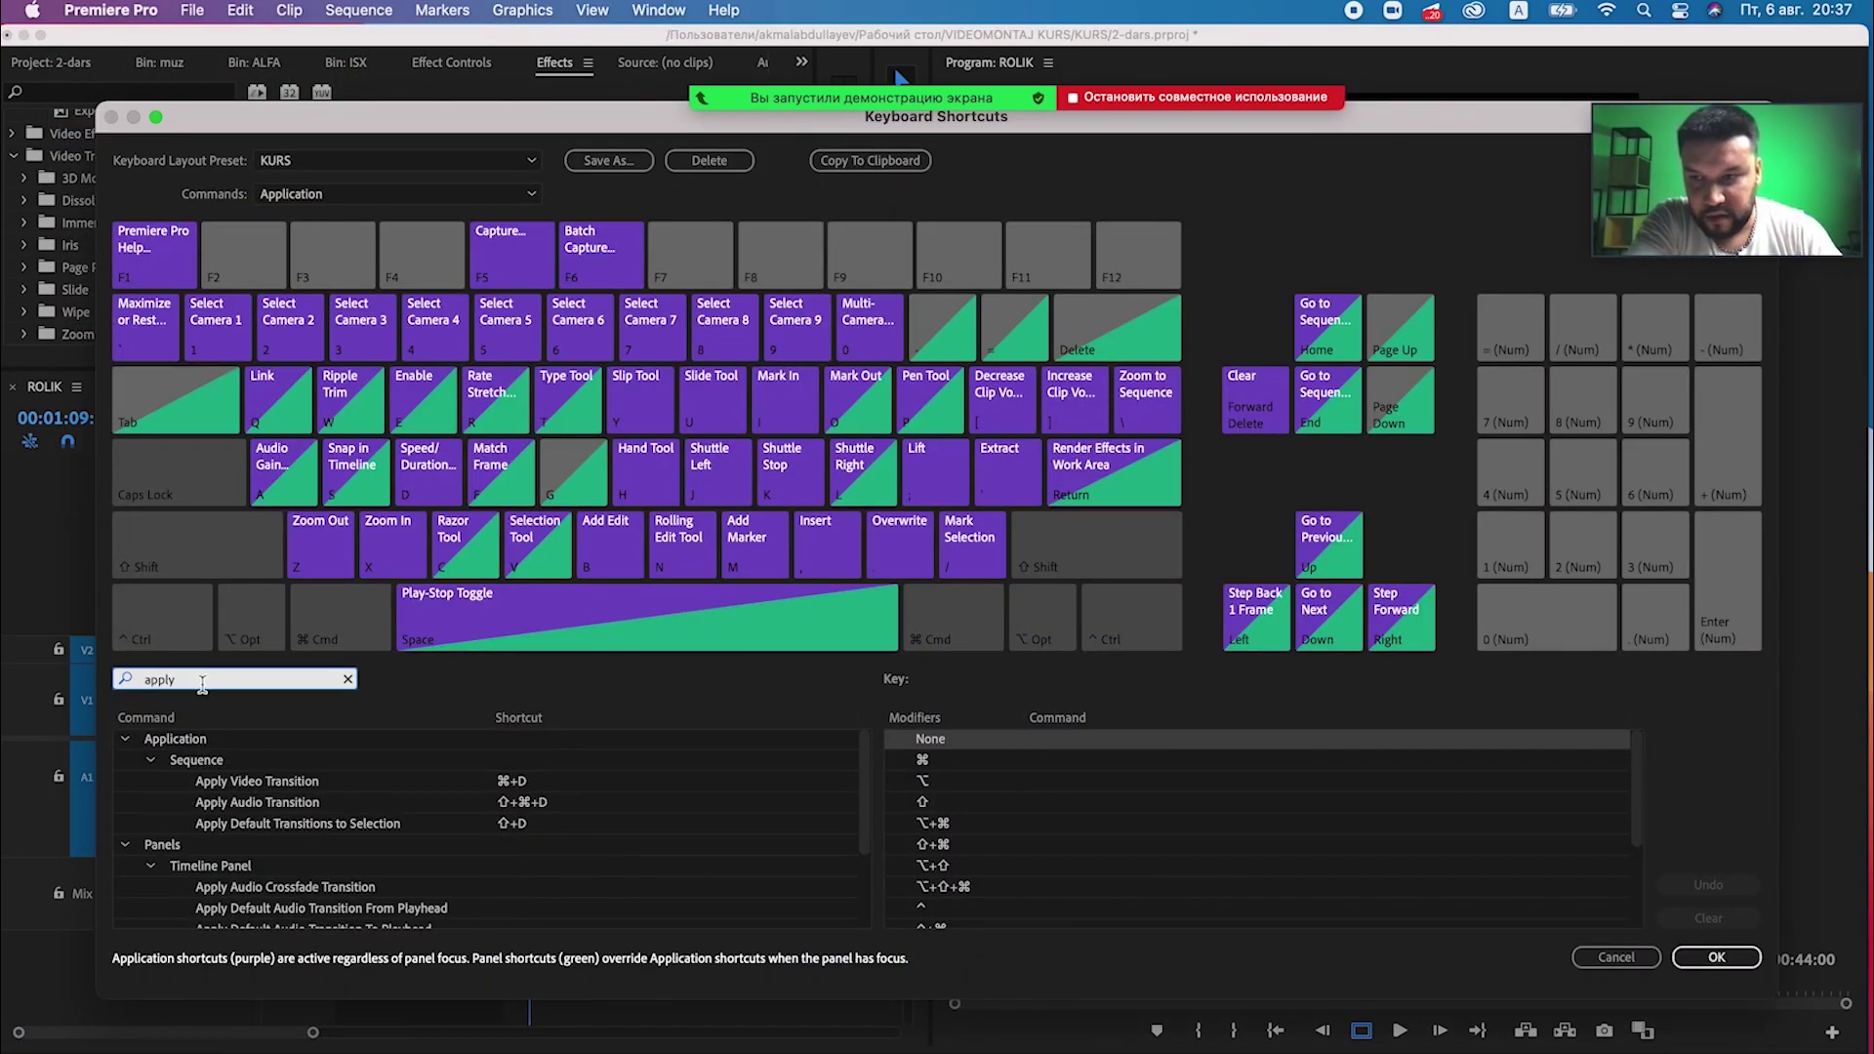
Filter the shortcut list by 'cros' and pick the video crossfade transition command.
text(cros)
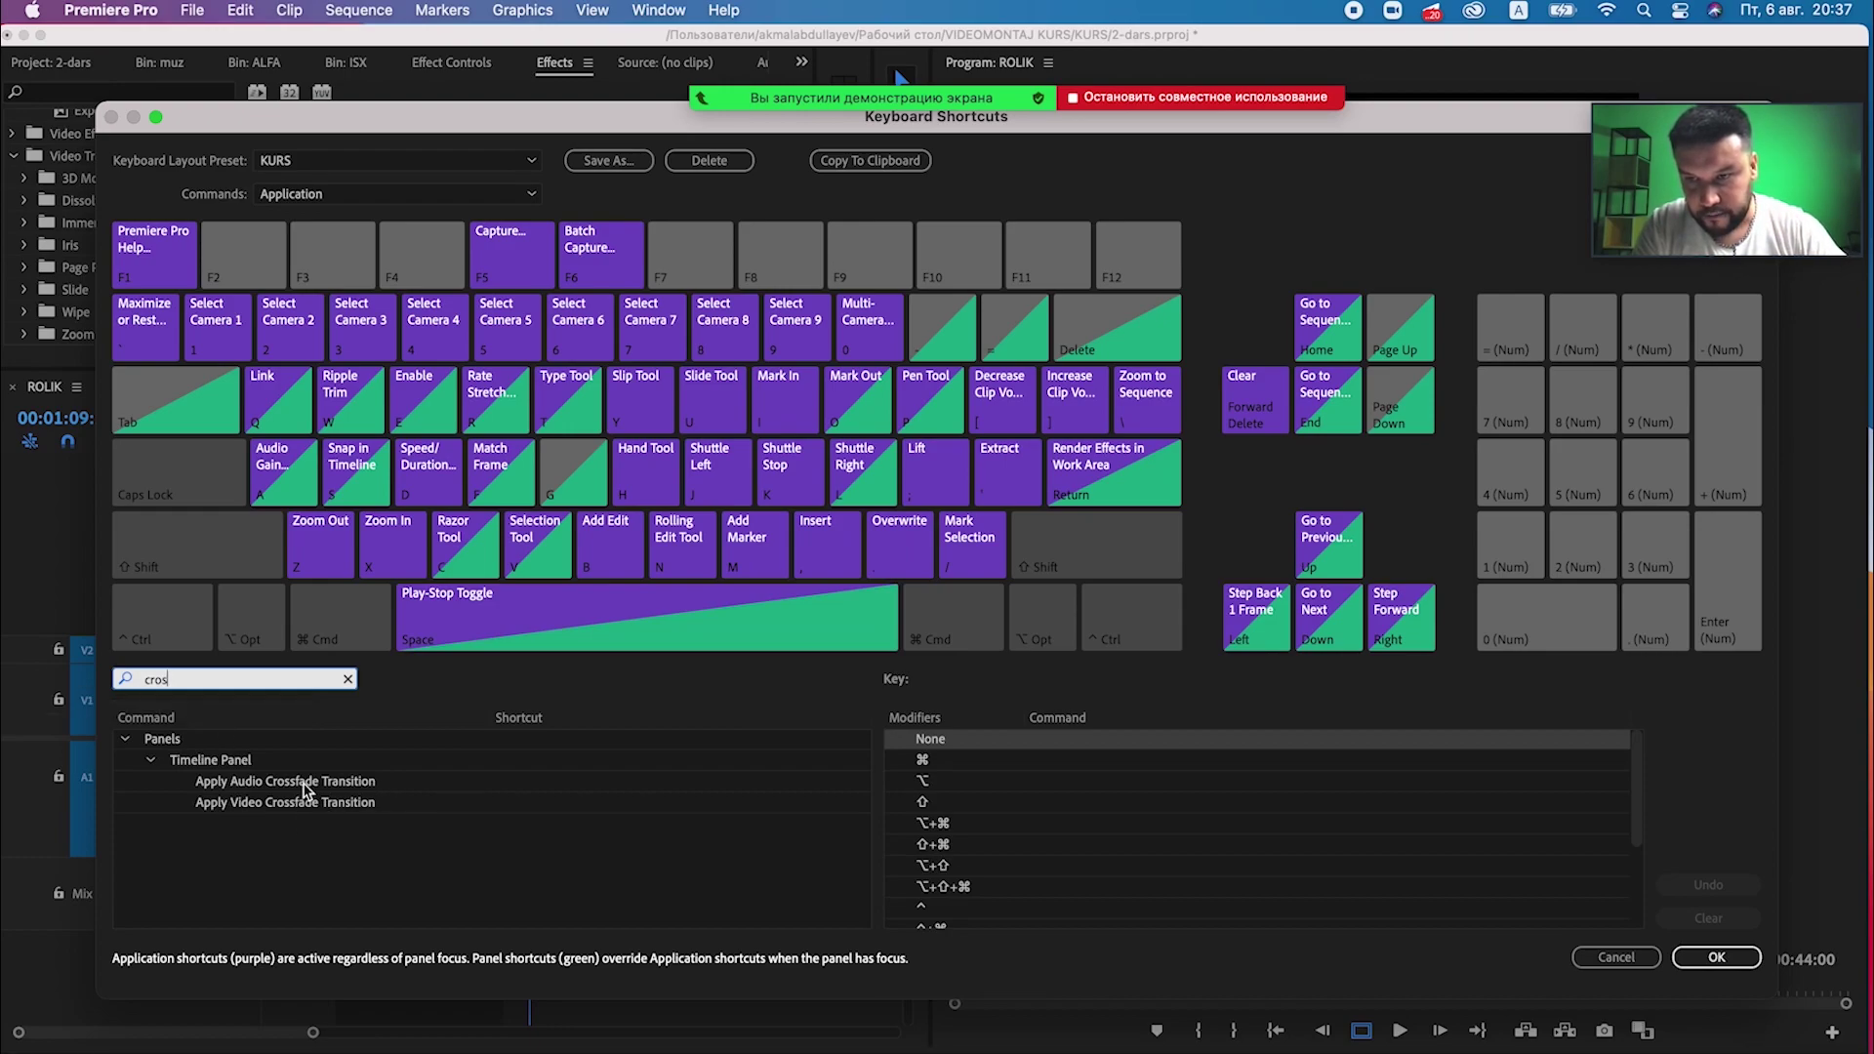
click(307, 786)
click(284, 802)
Assign G to Apply Audio Crossfade and T to Apply Video Crossfade Transition, and confirm.
click(508, 785)
click(512, 787)
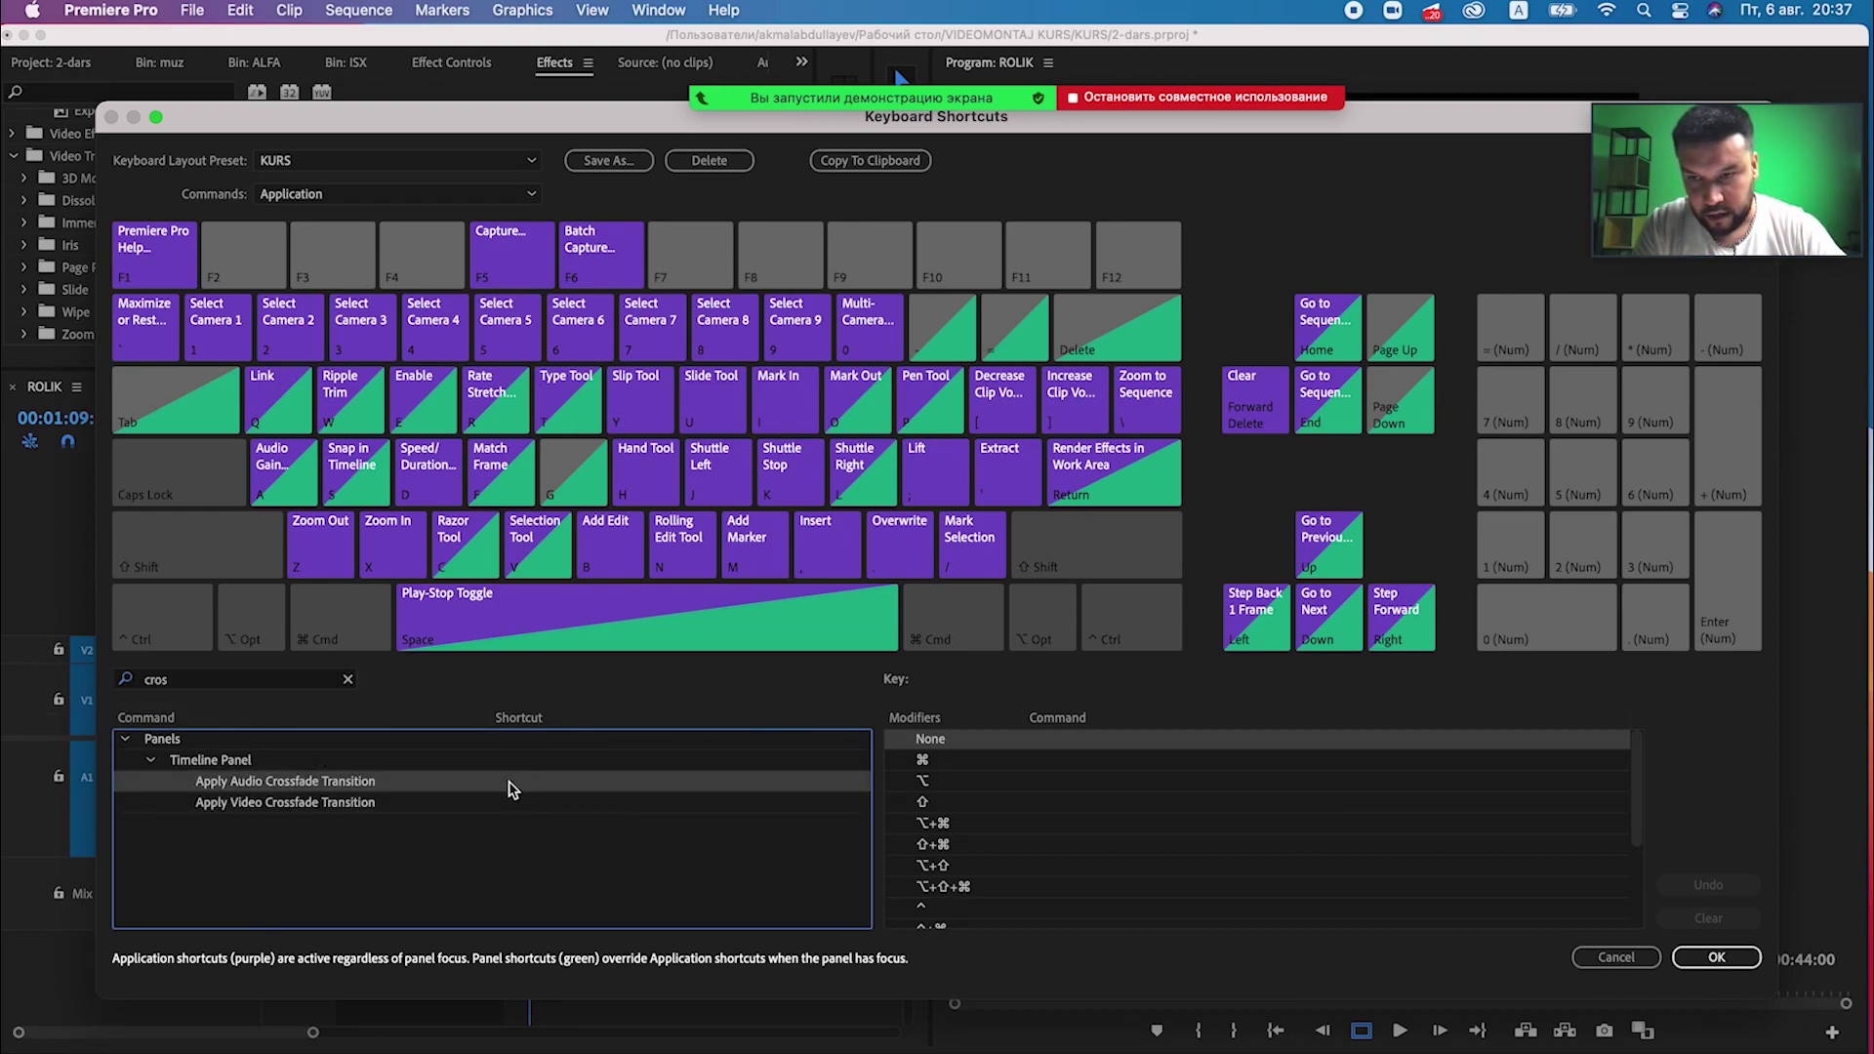
key(g)
click(509, 802)
click(508, 802)
key(t)
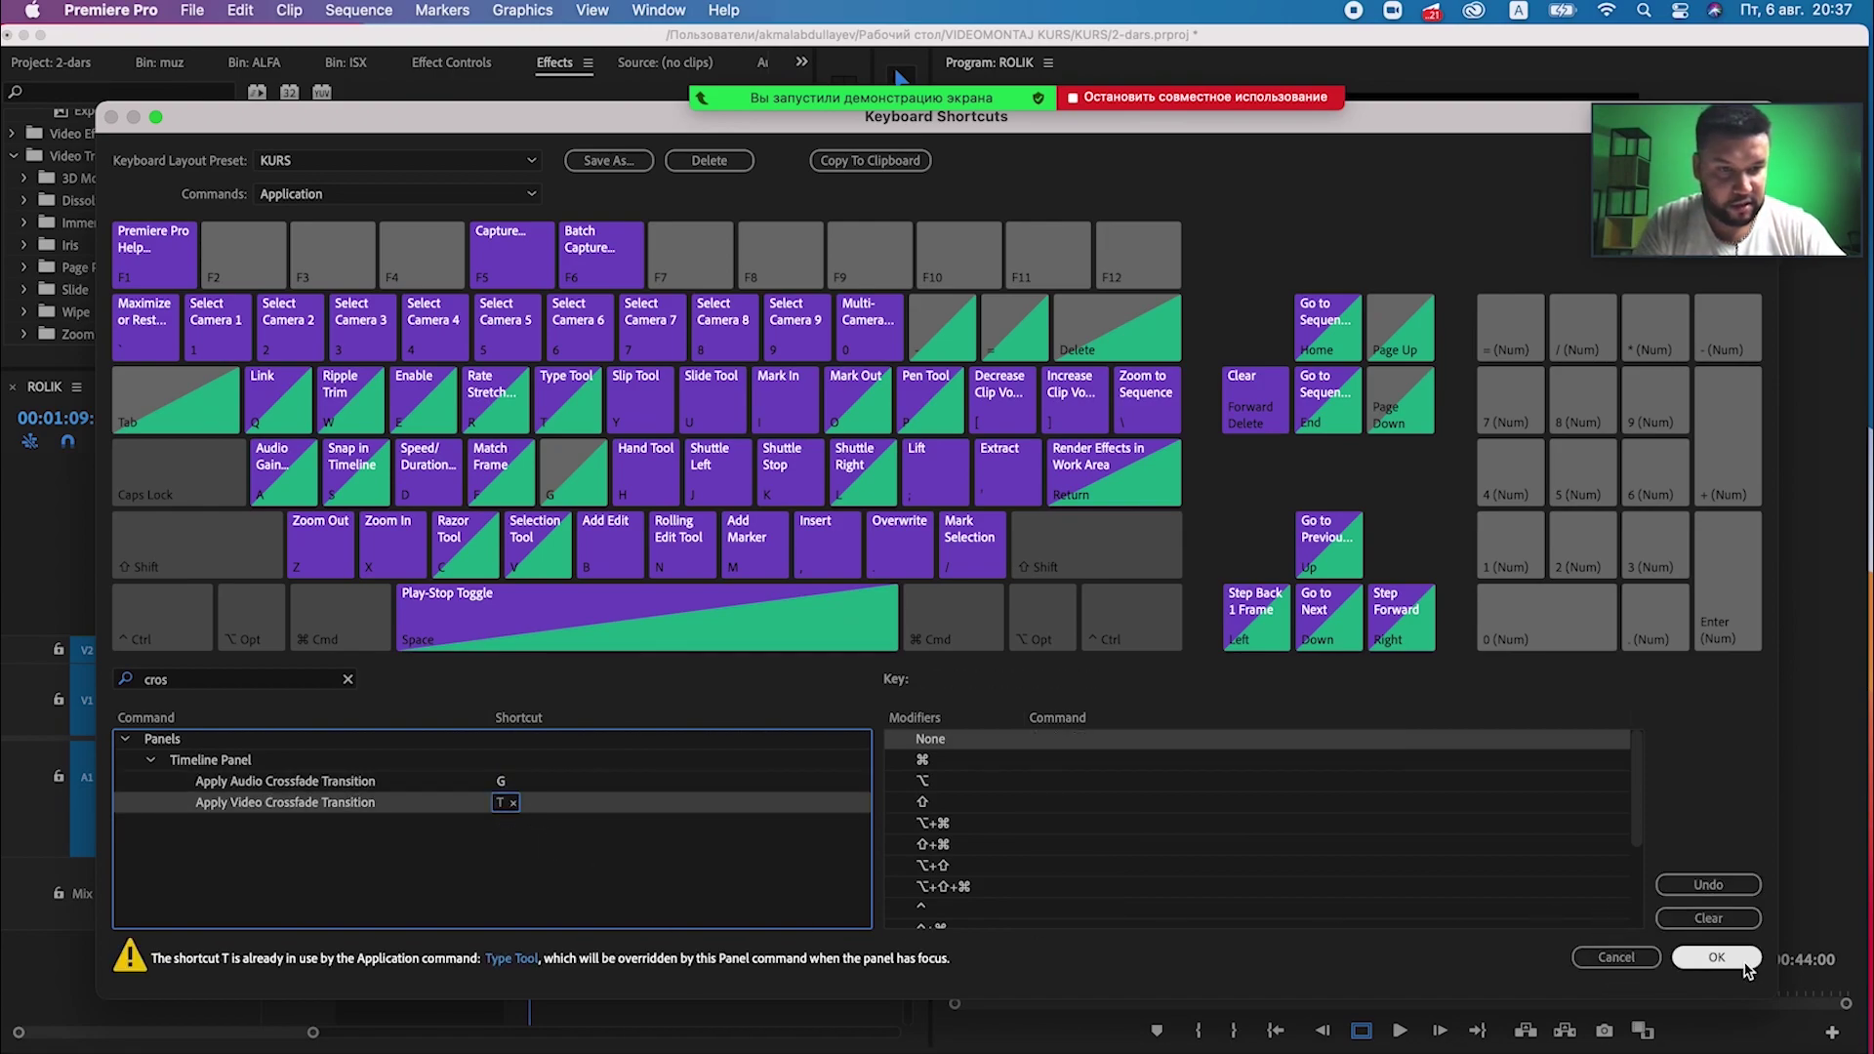
click(1716, 956)
click(111, 10)
click(132, 141)
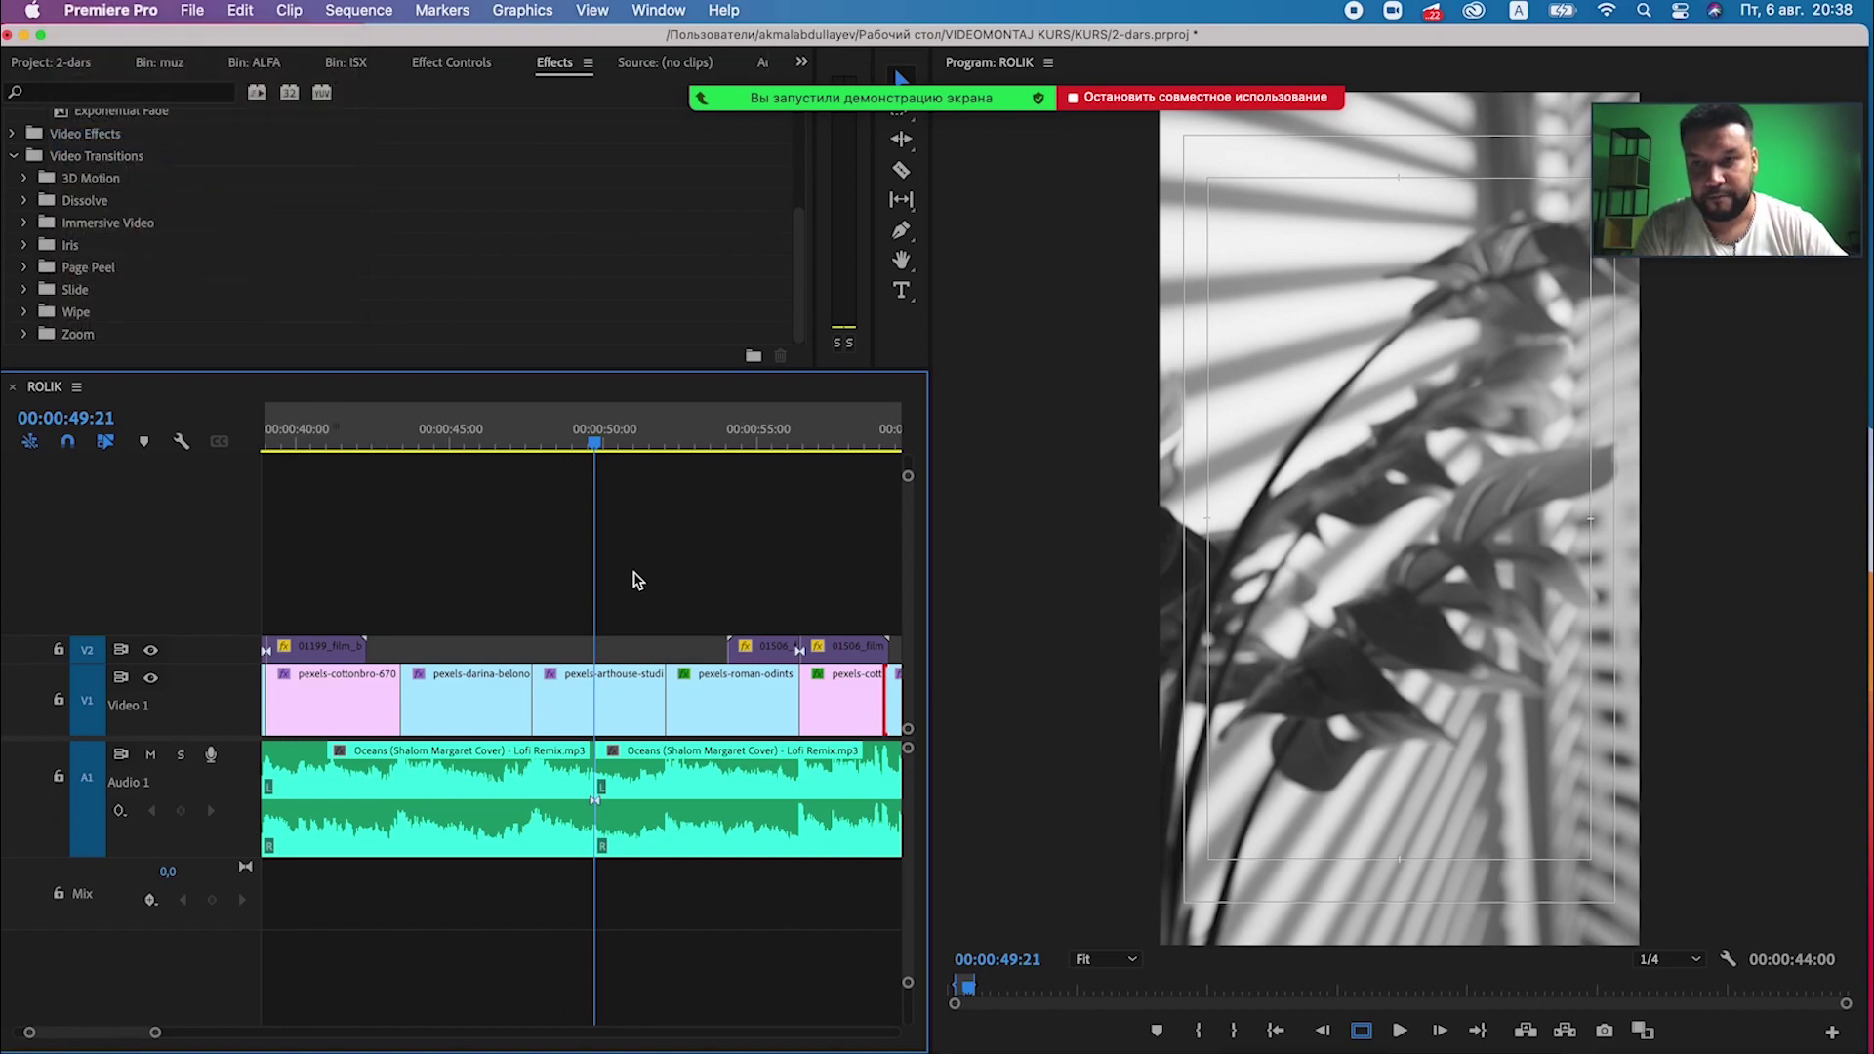
Search 'cro' to list the crossfade commands showing G and T.
text(cro)
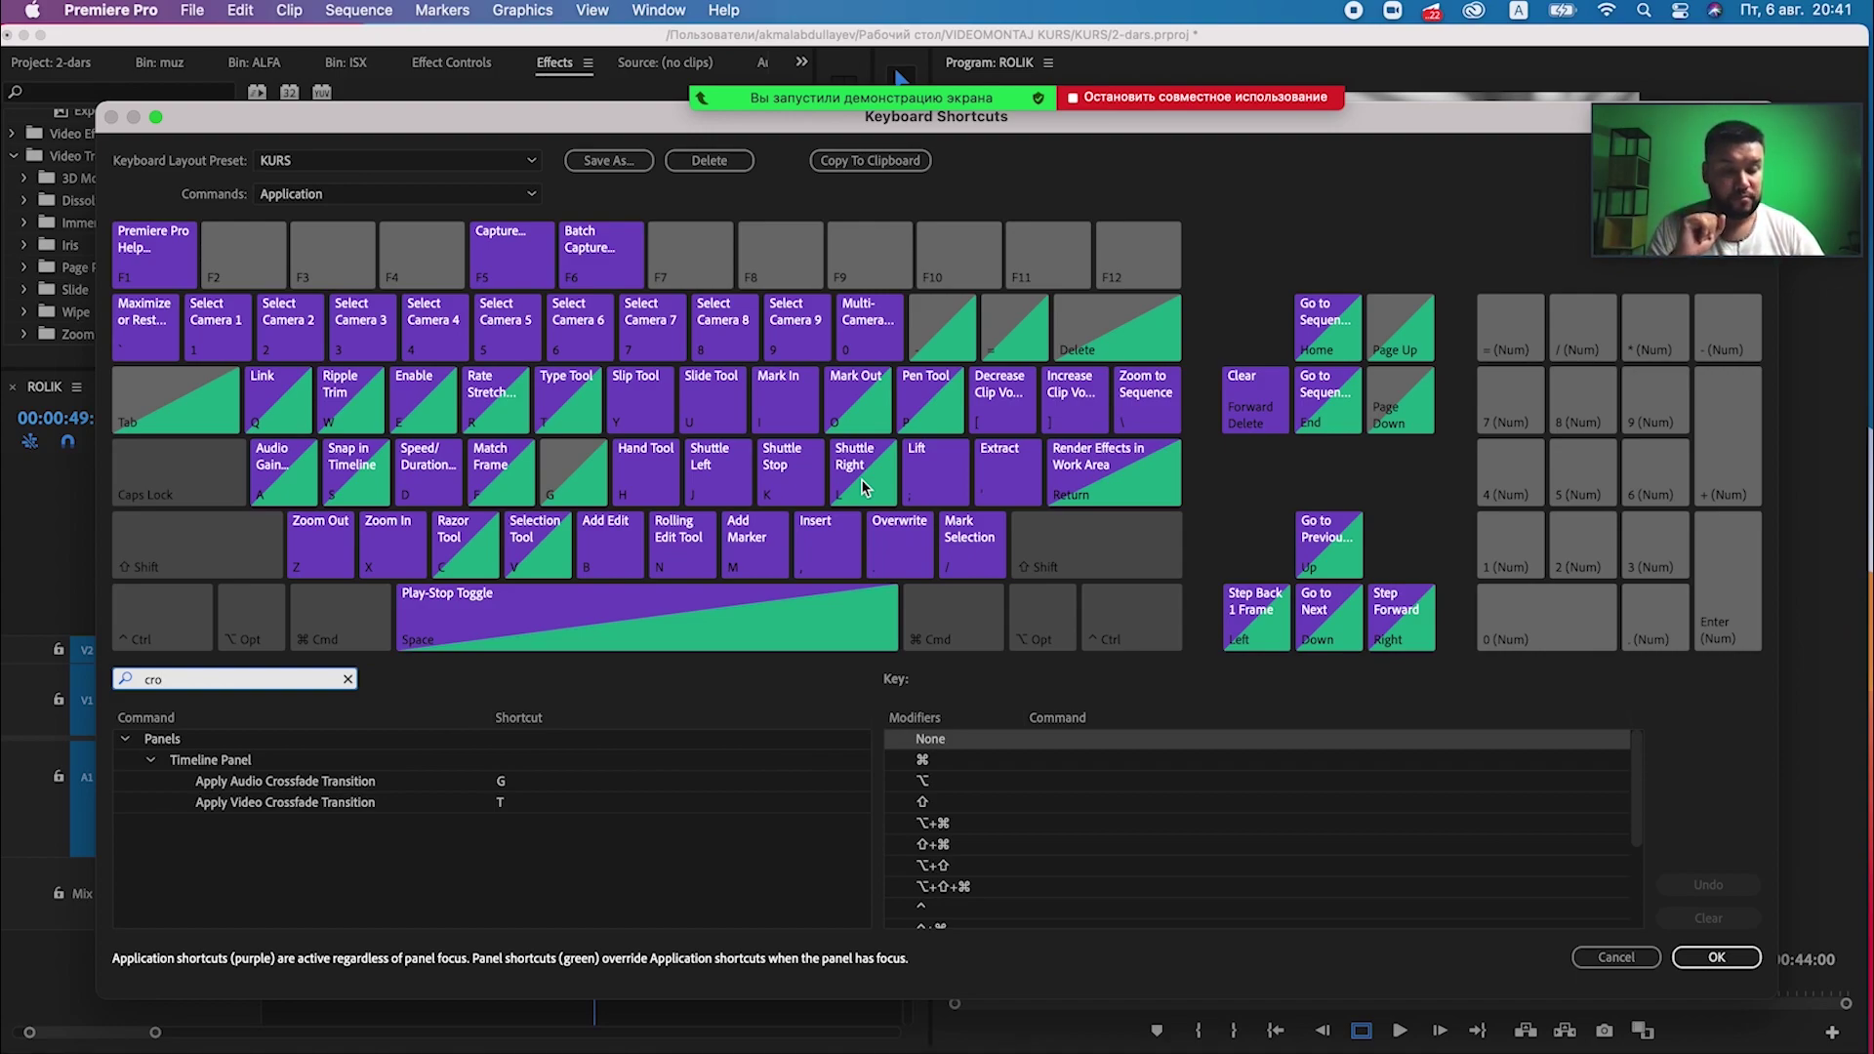
Check the commands on L, then replace the crossfade search with 'shut'.
click(861, 478)
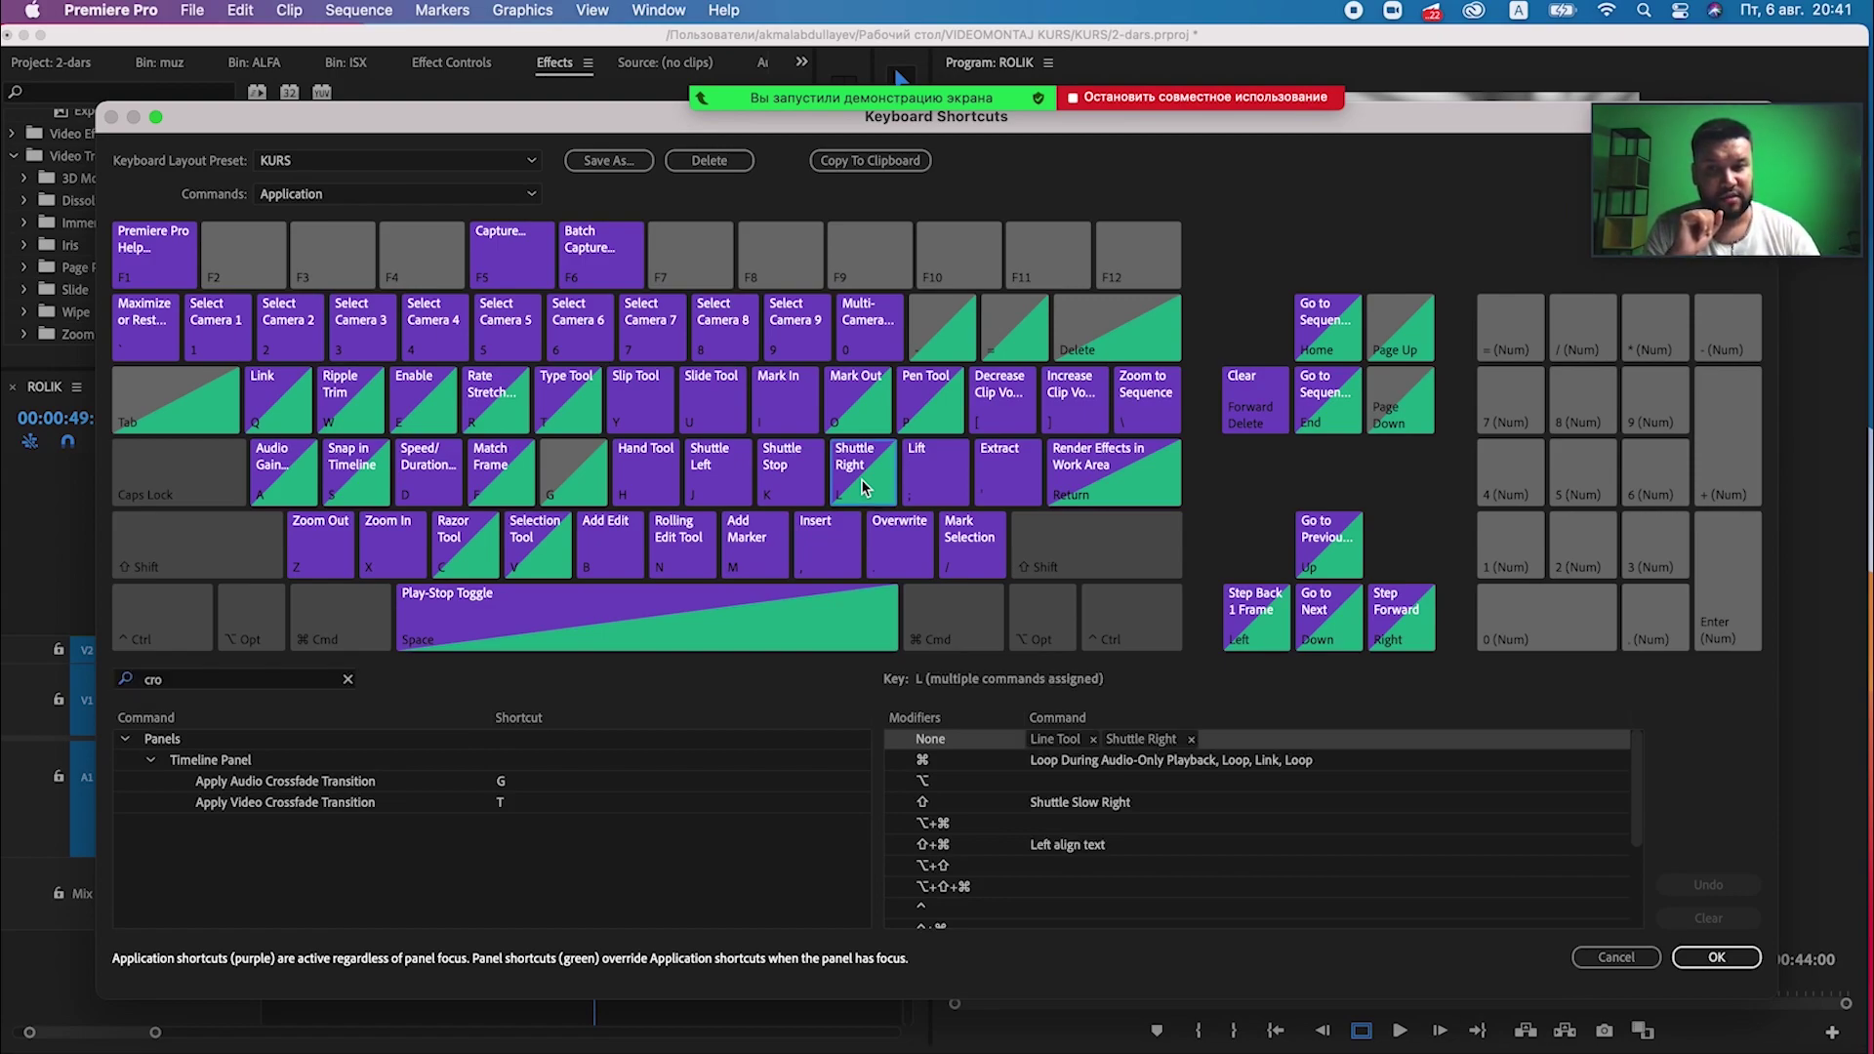
click(349, 681)
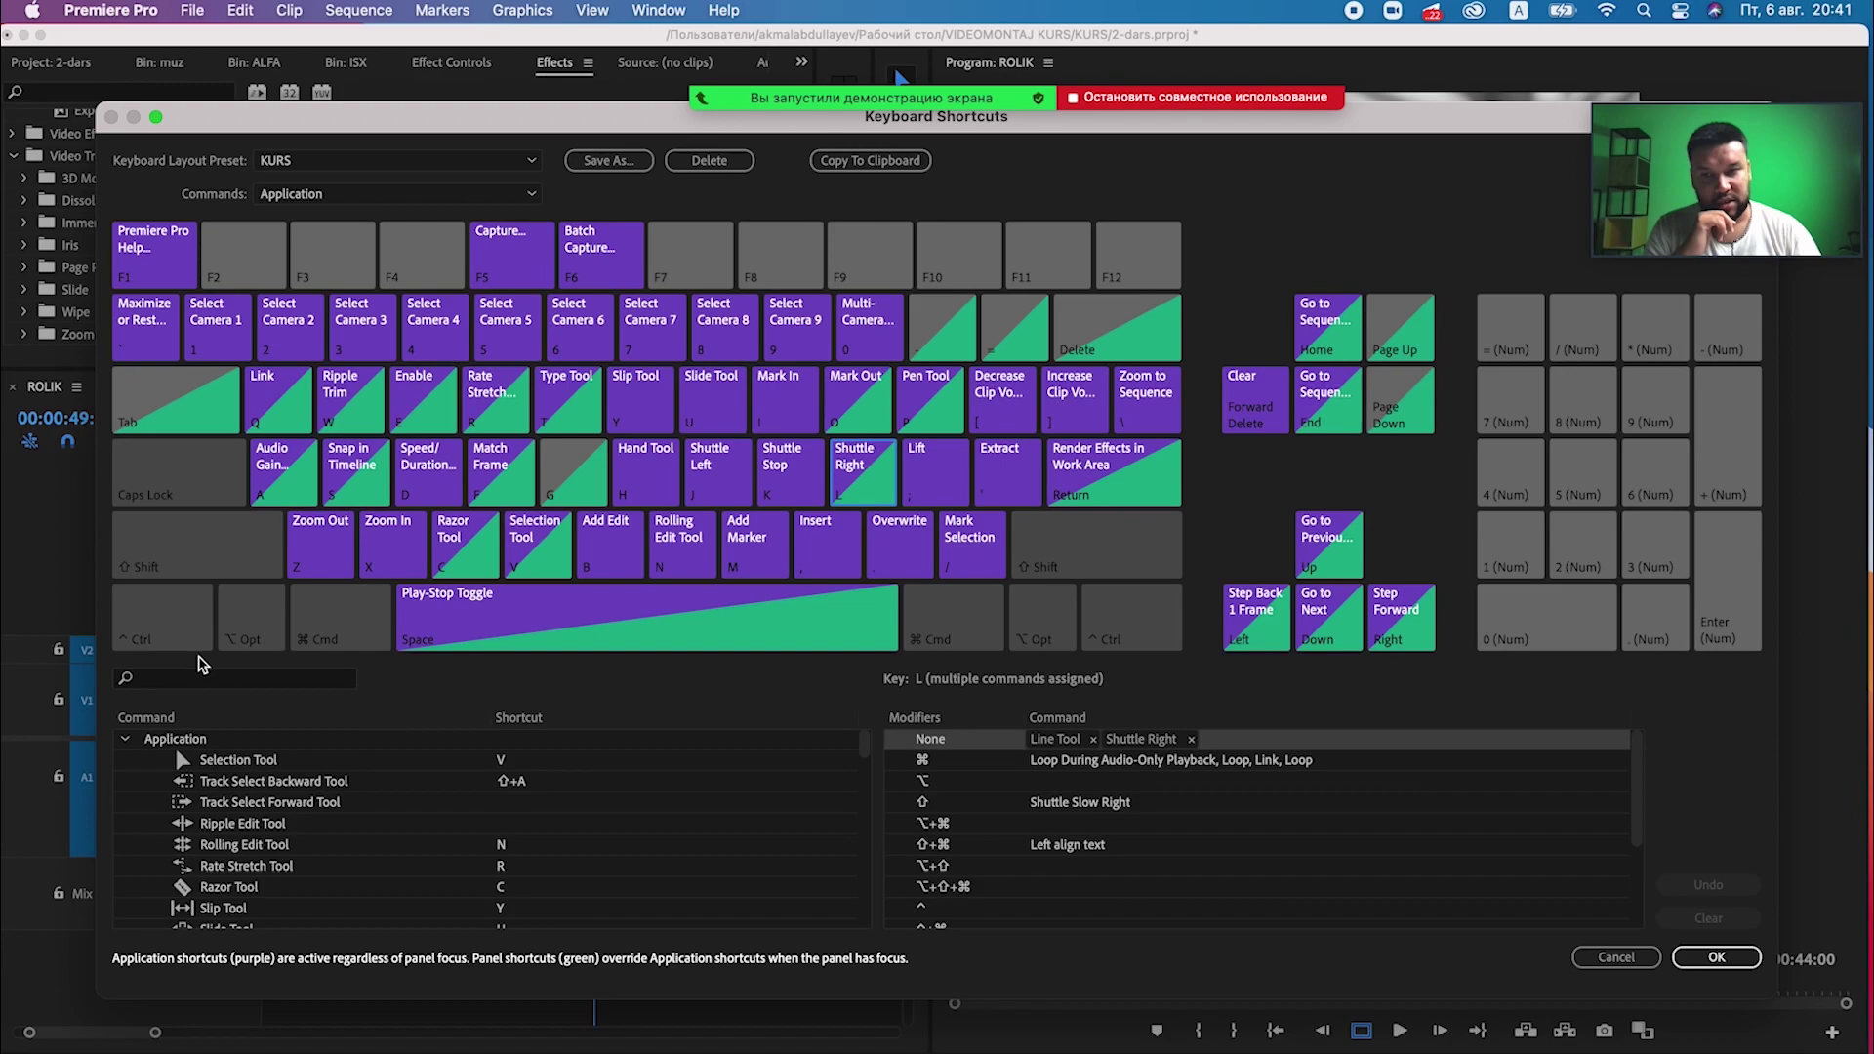
click(202, 676)
text(sh)
text(uit)
key(BackSpace)
key(BackSpace)
text(t)
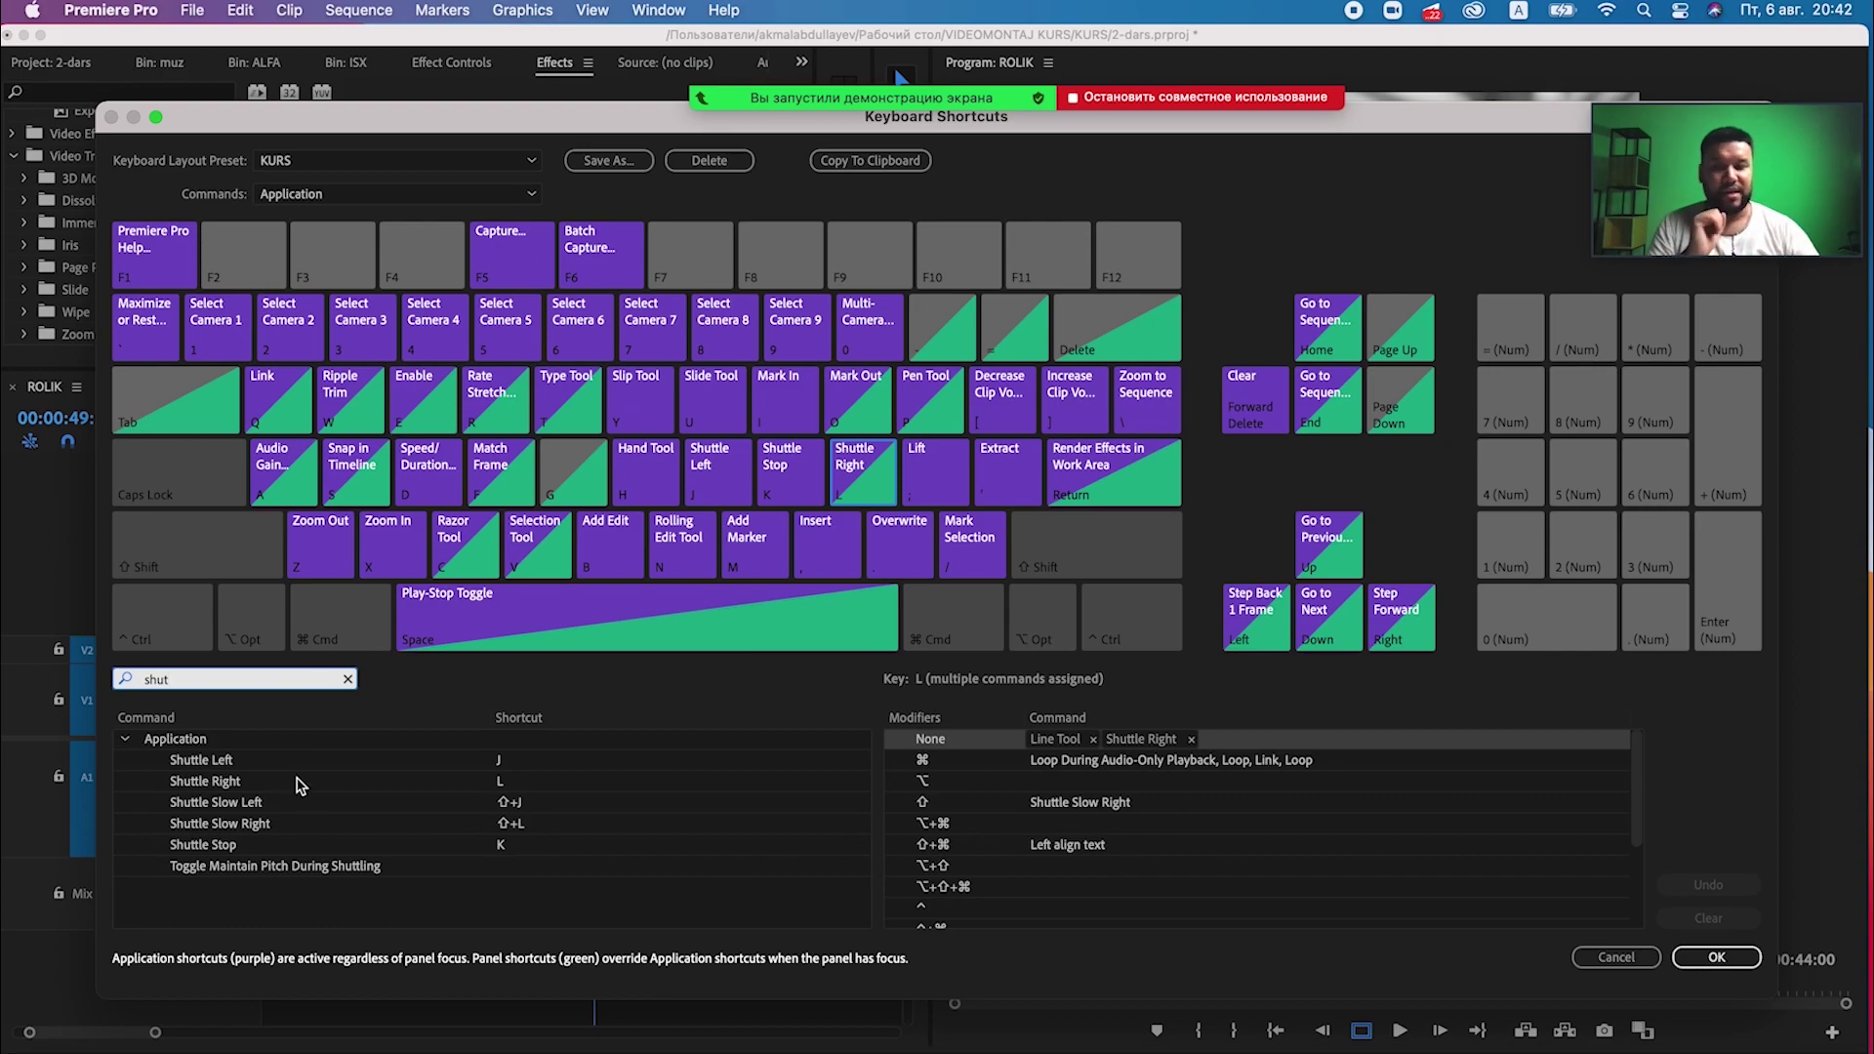
Add W to Shuttle Right and R to Shuttle Left, then apply the changes.
click(503, 784)
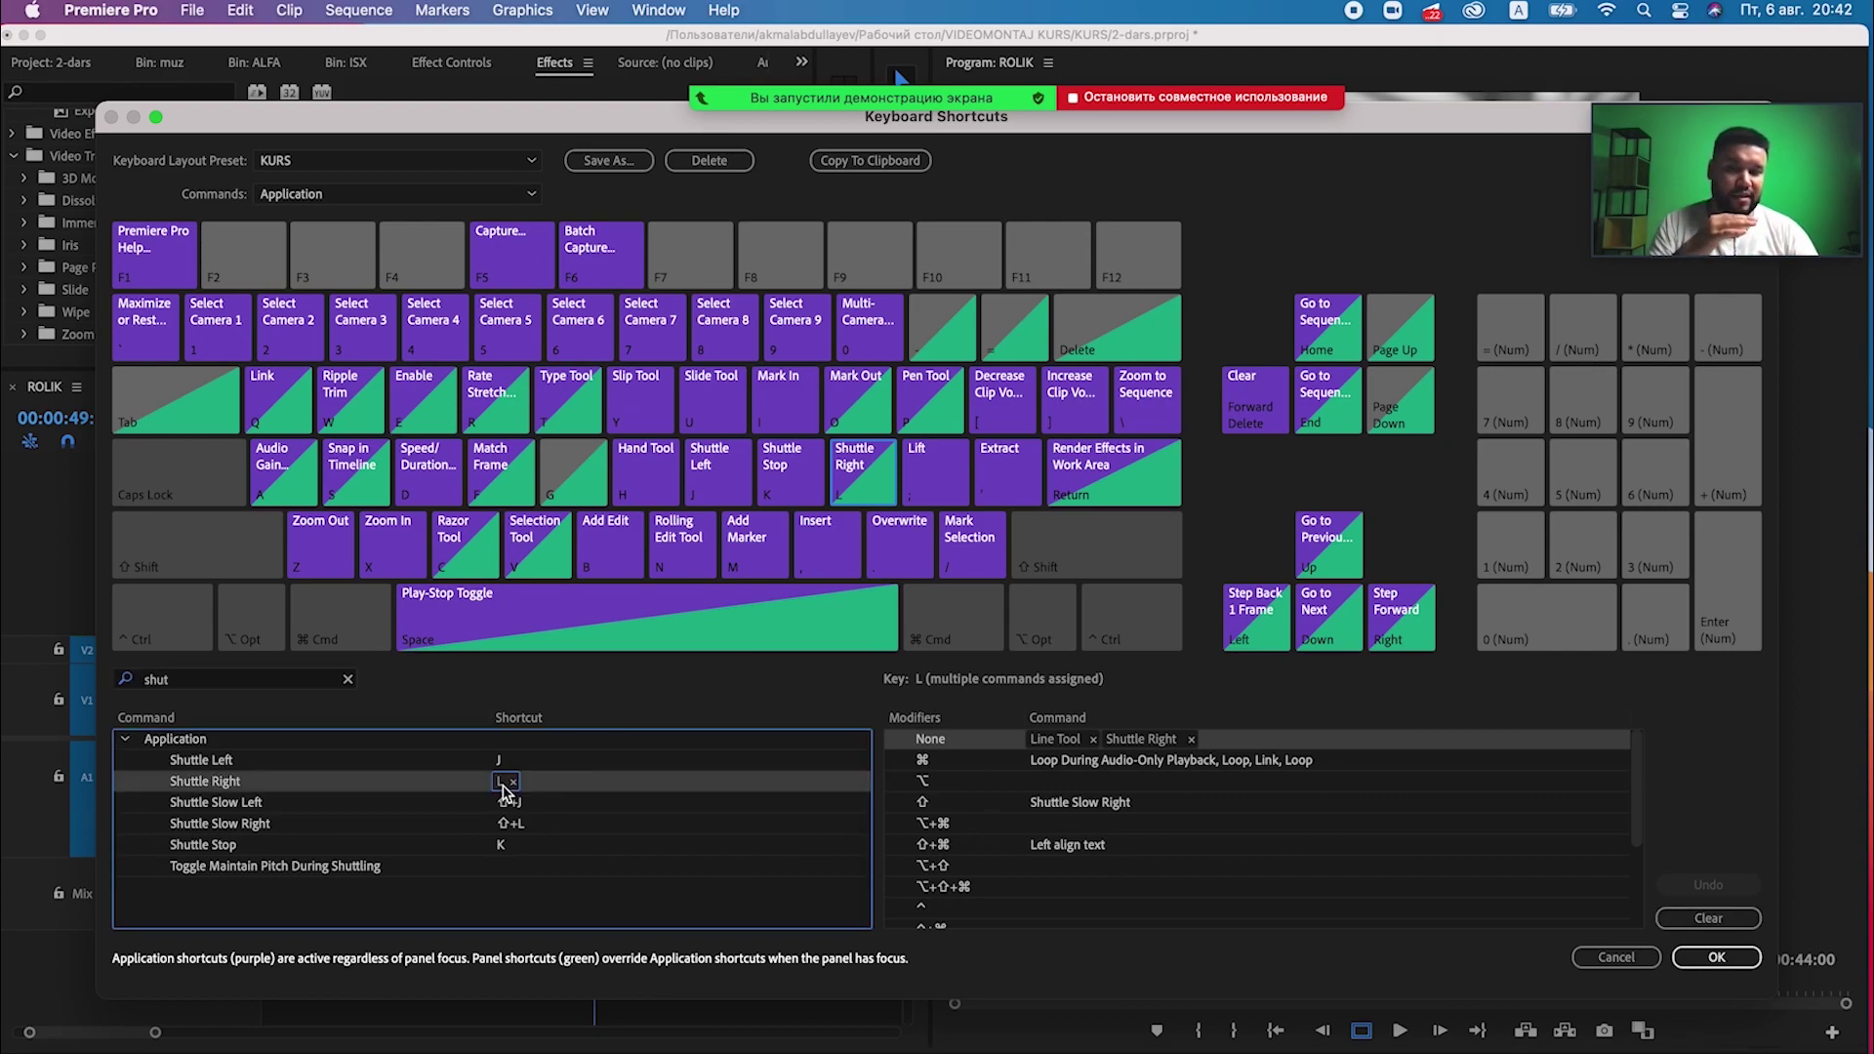
key(w)
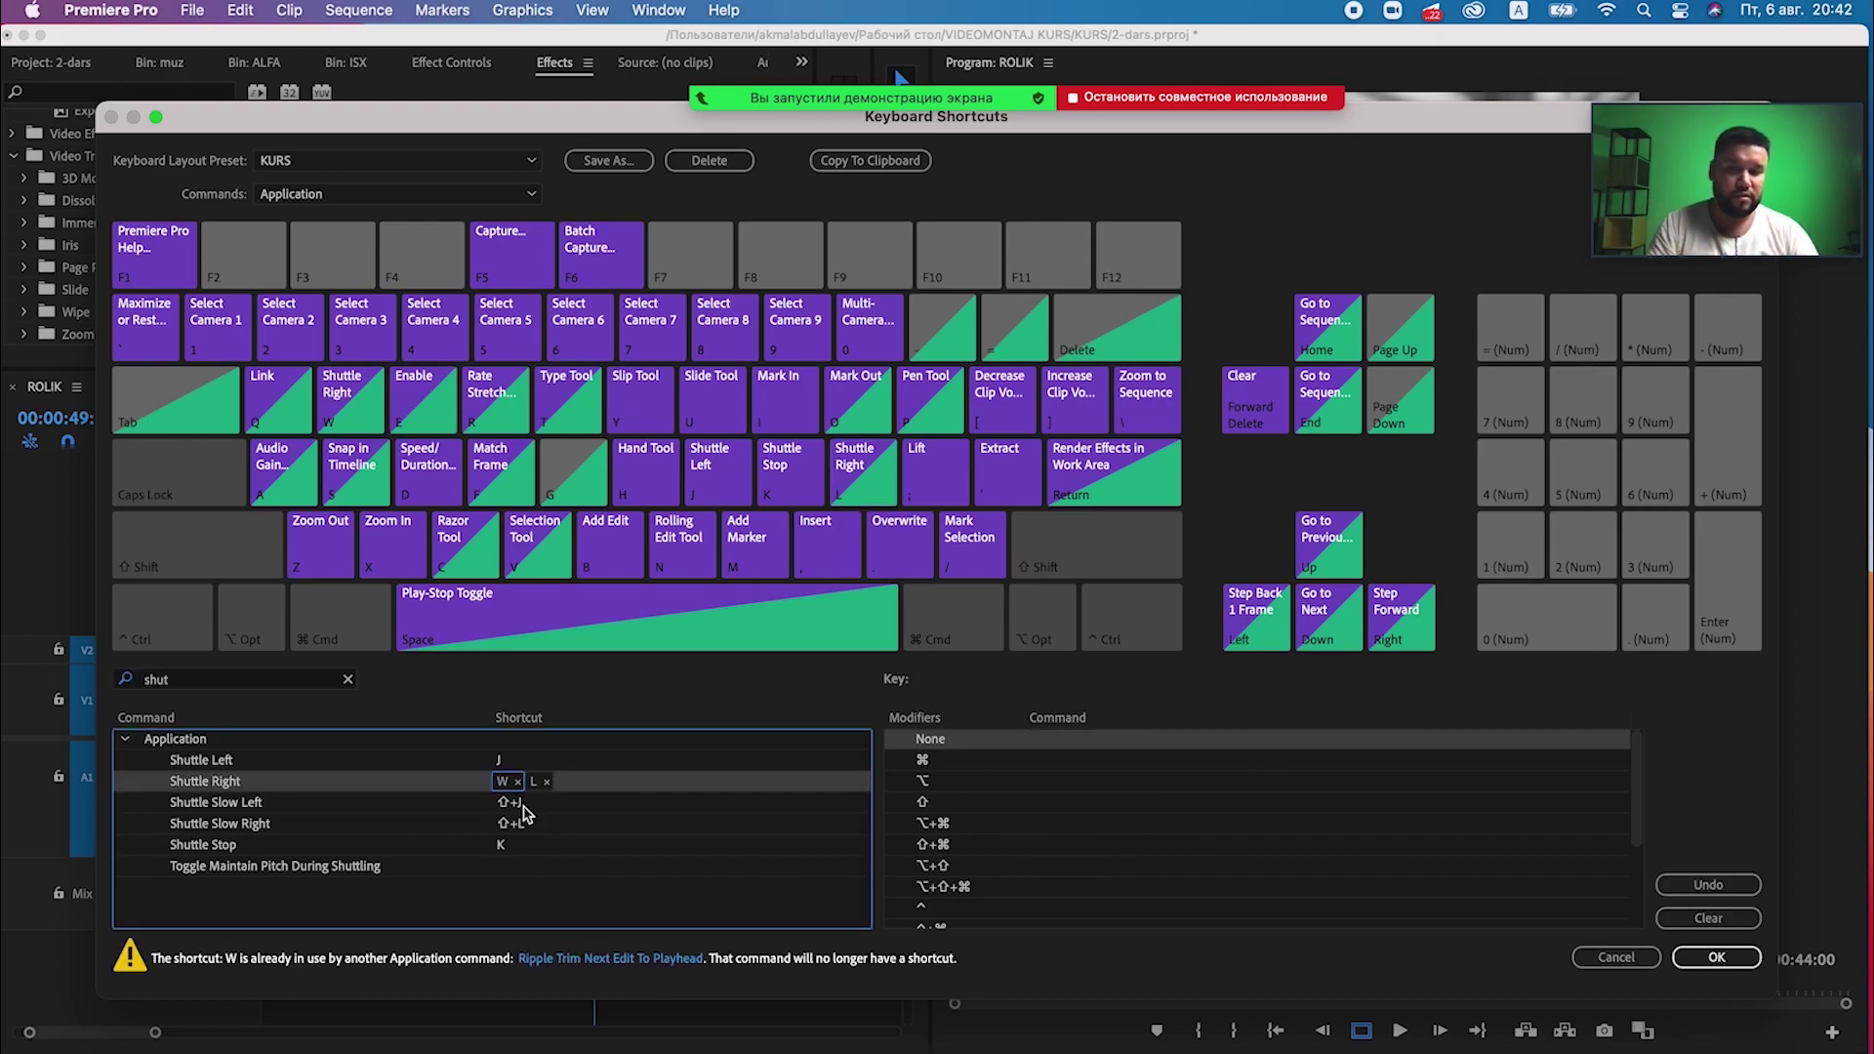
click(503, 760)
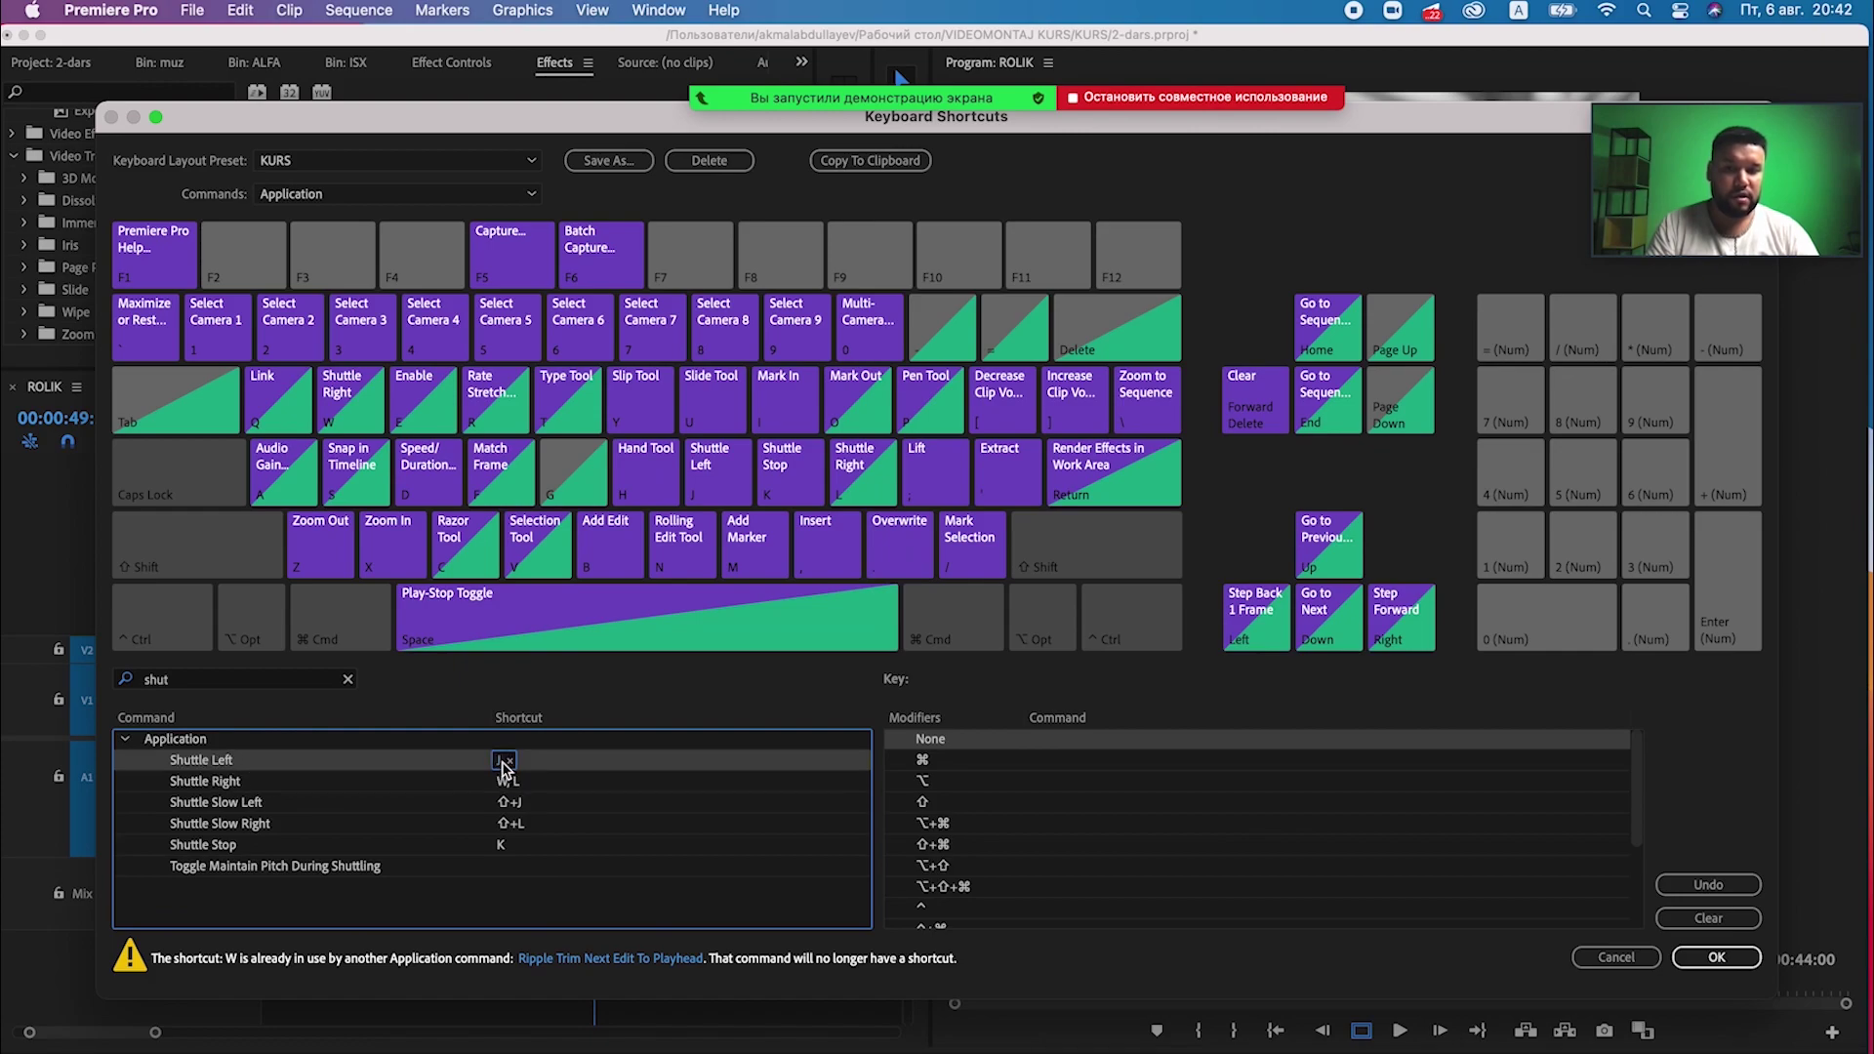
key(r)
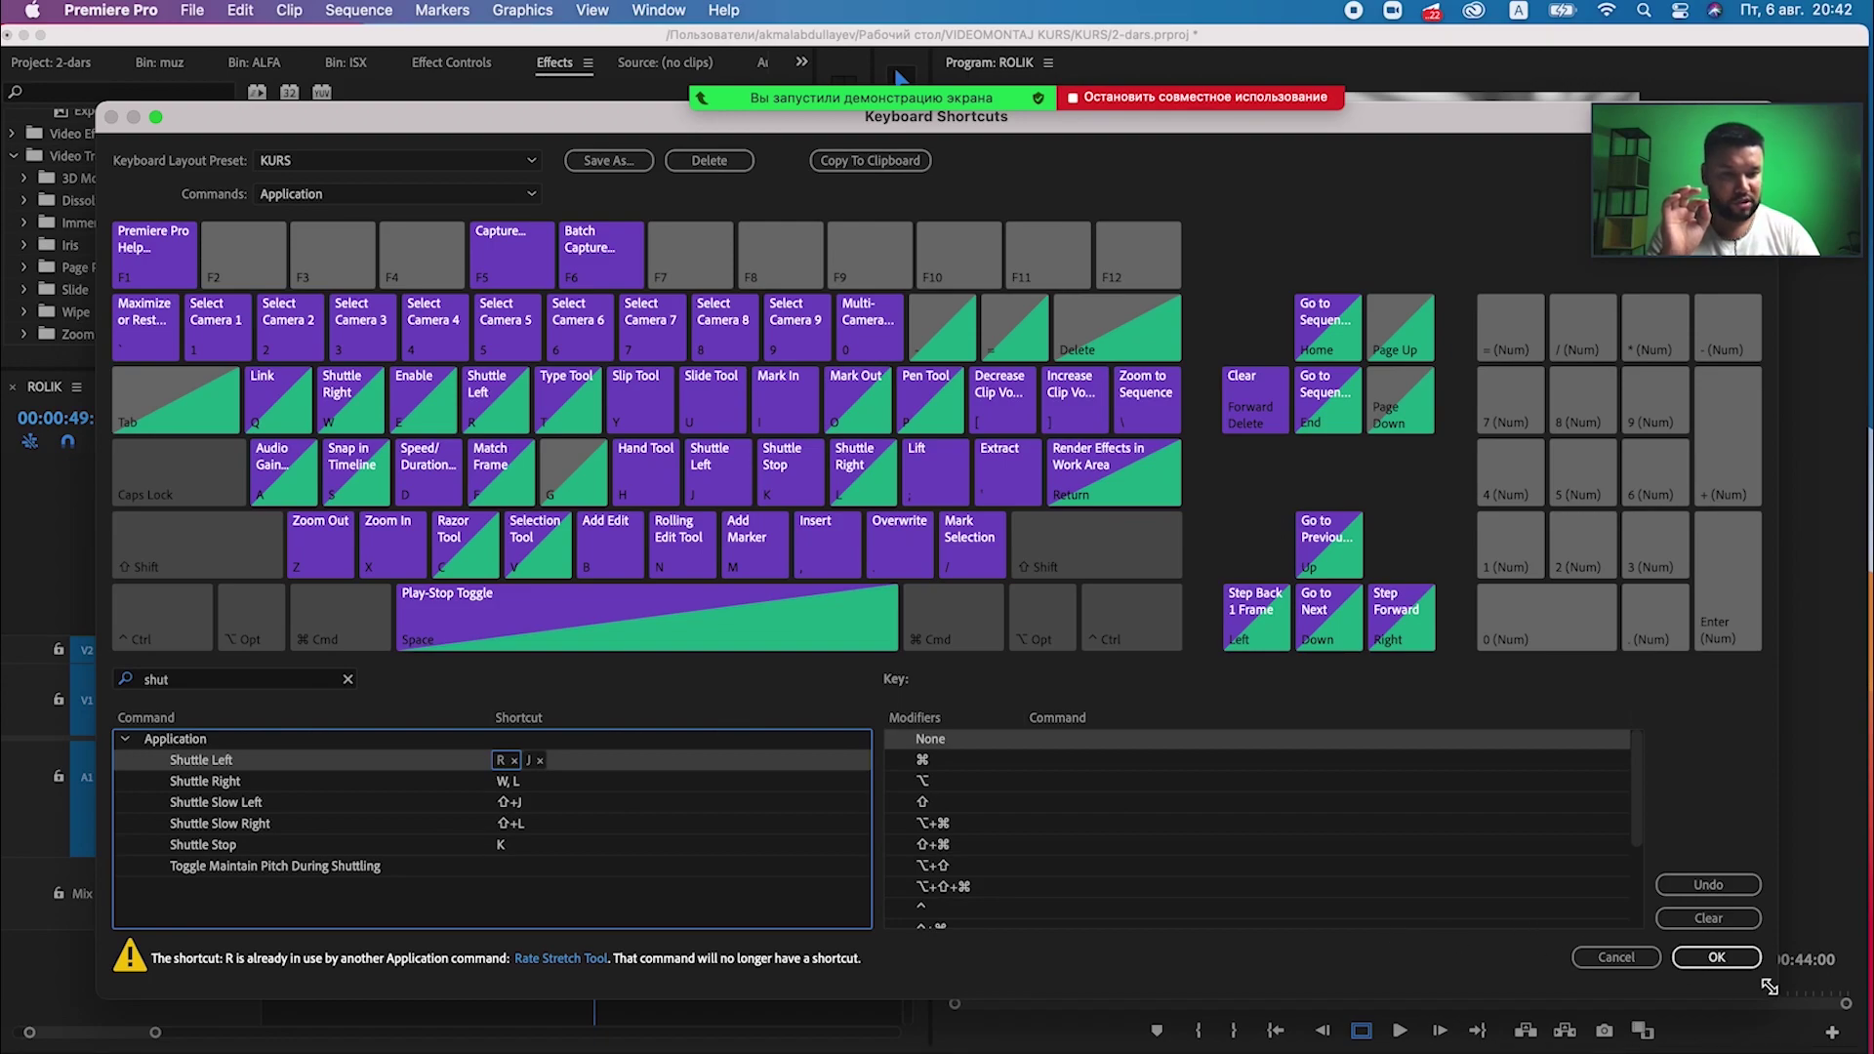
click(1715, 956)
key(minus)
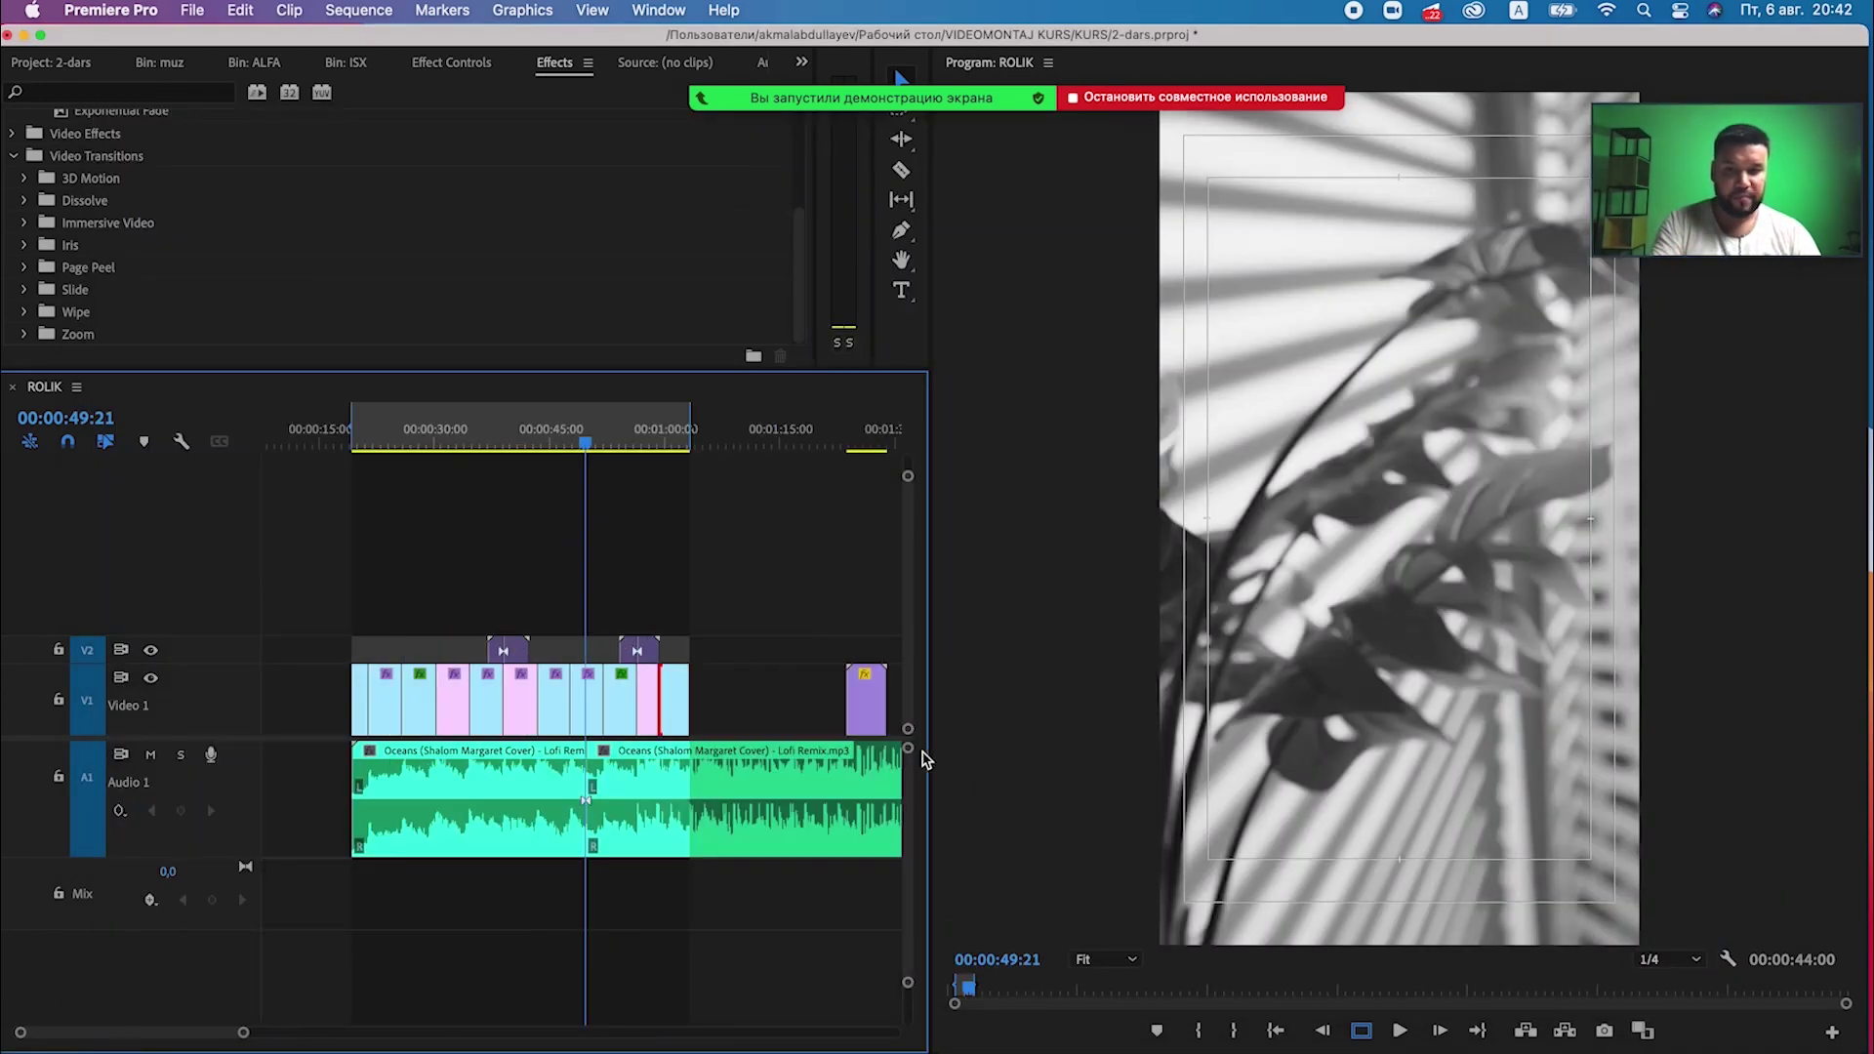
key(minus)
click(629, 442)
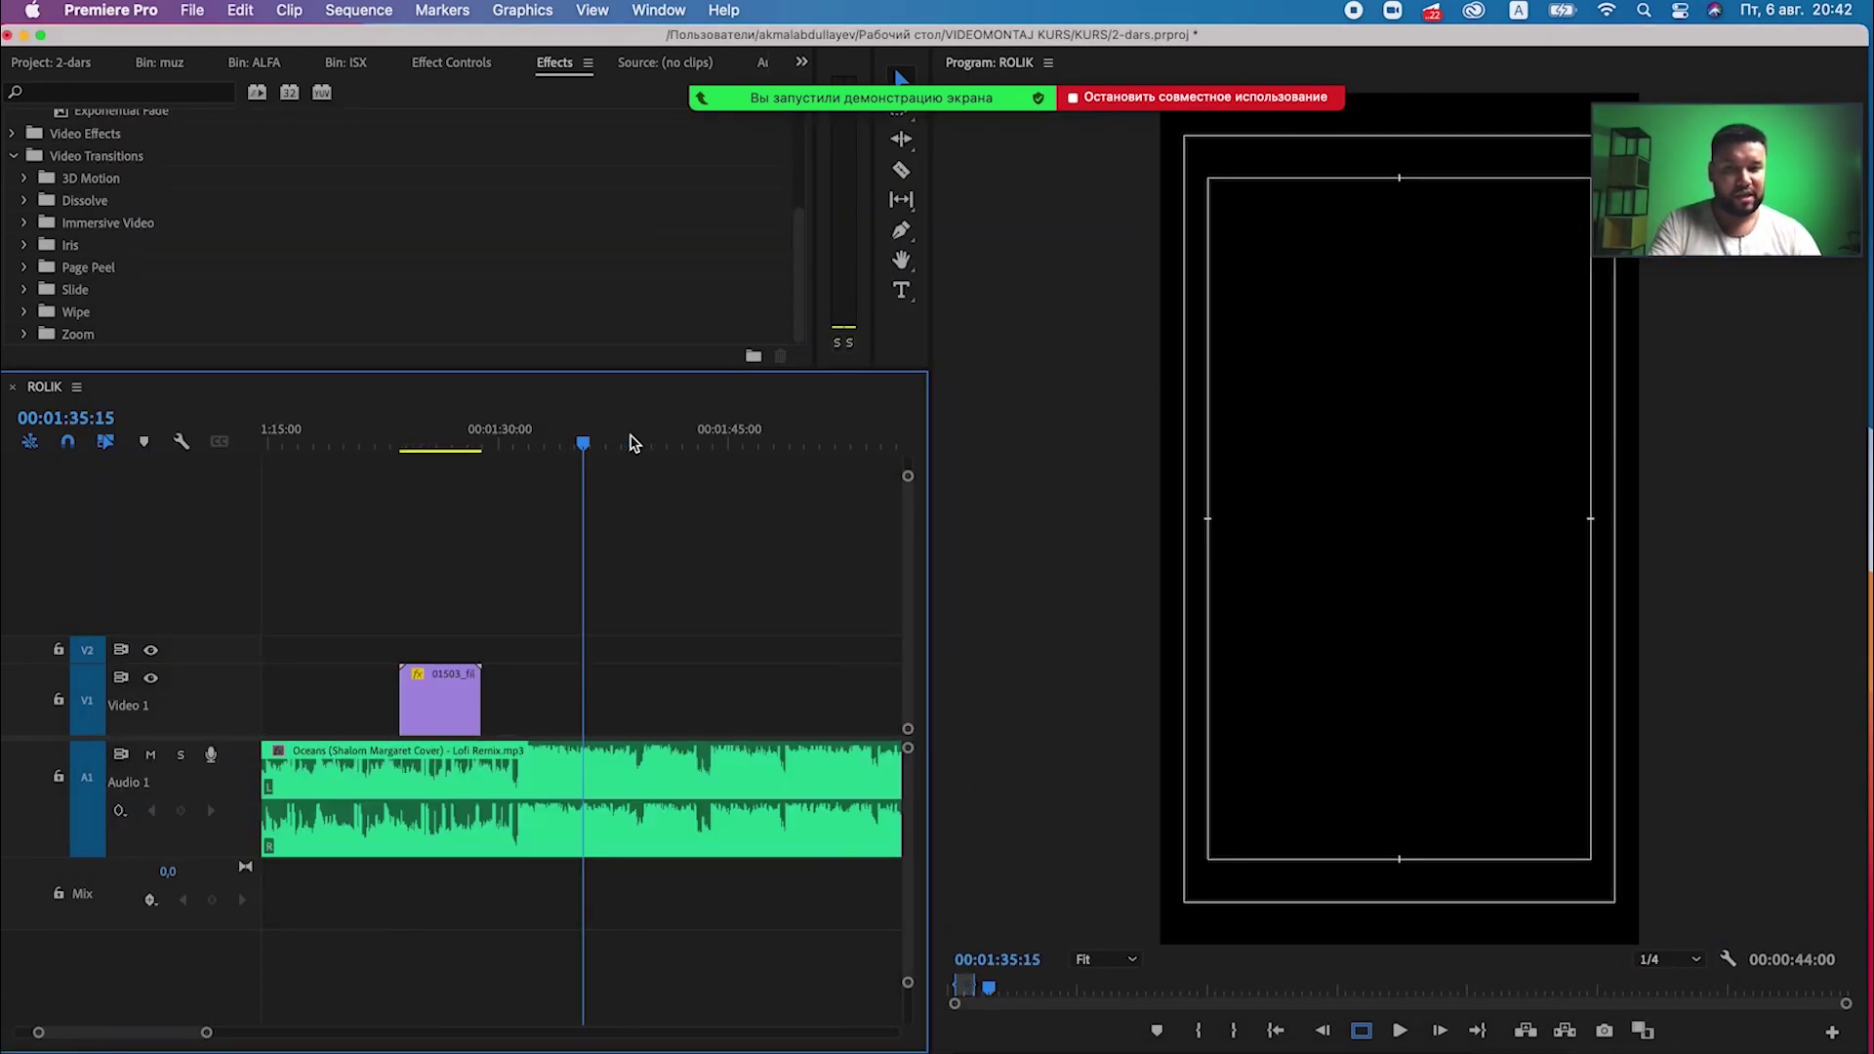
click(367, 441)
key(space)
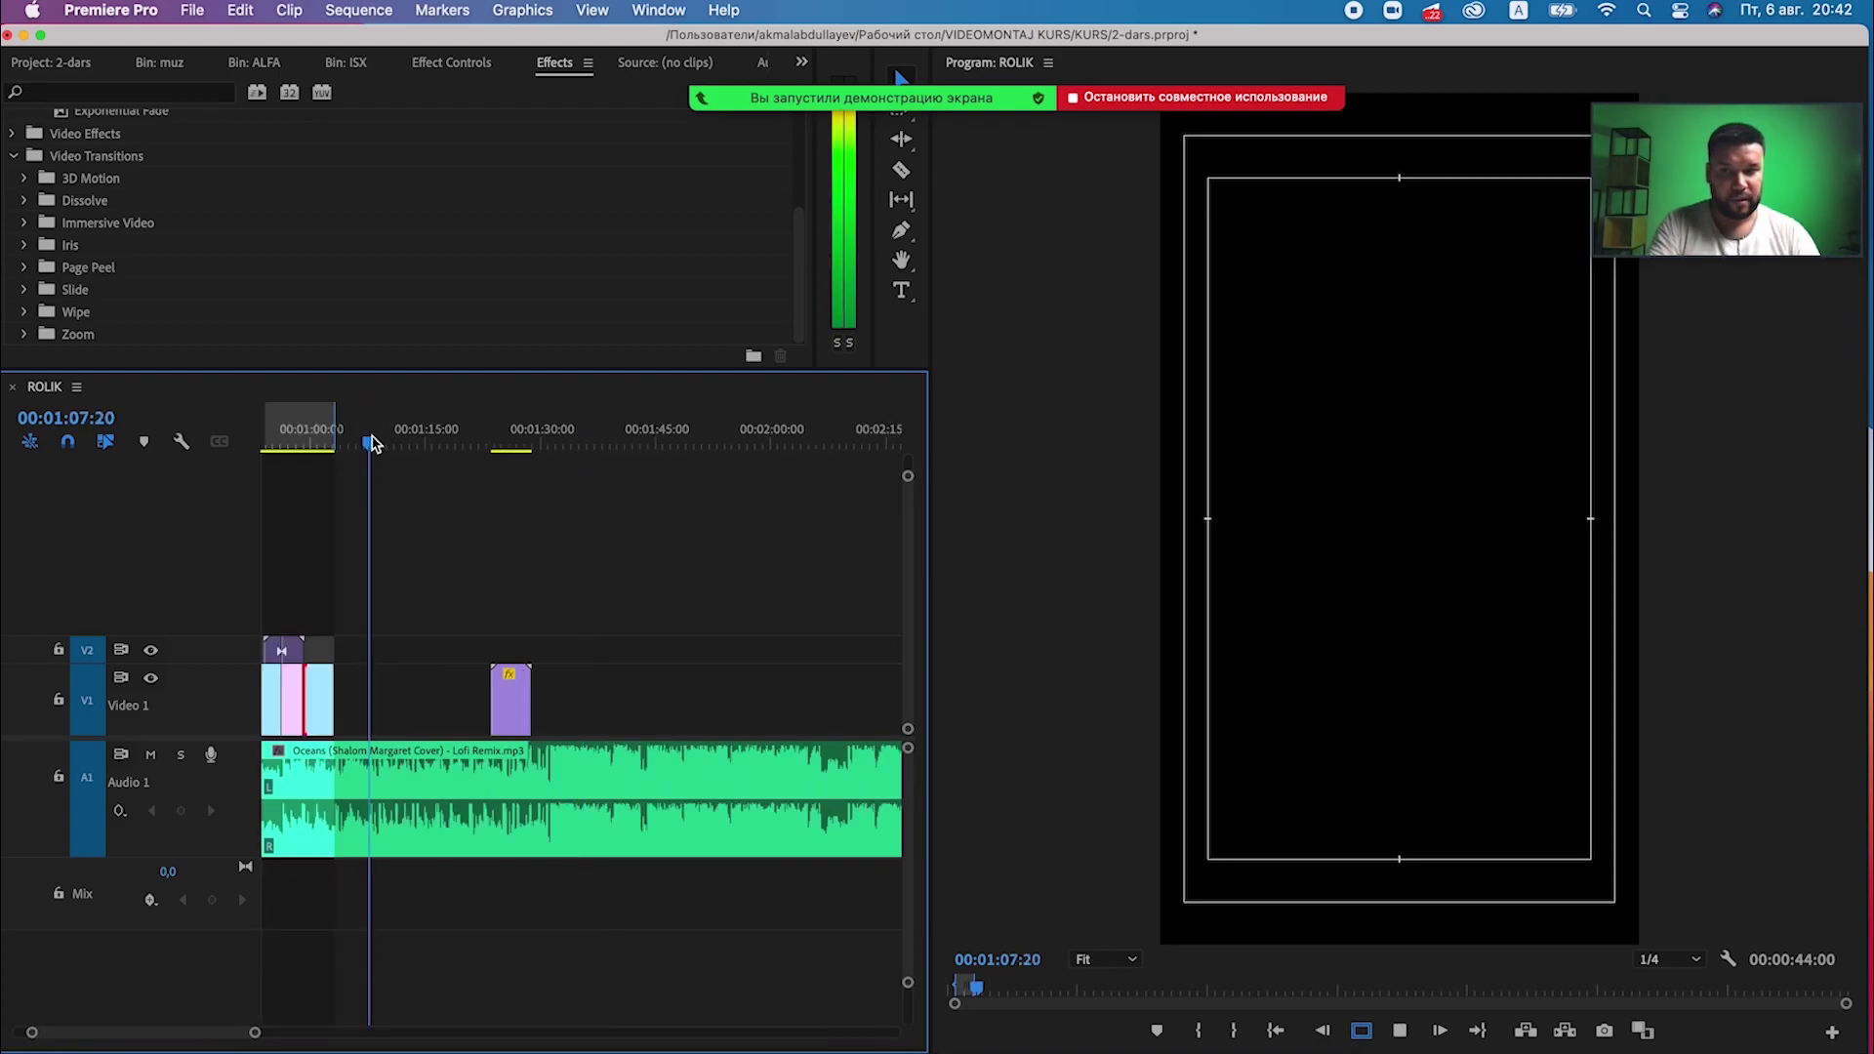
key(equal)
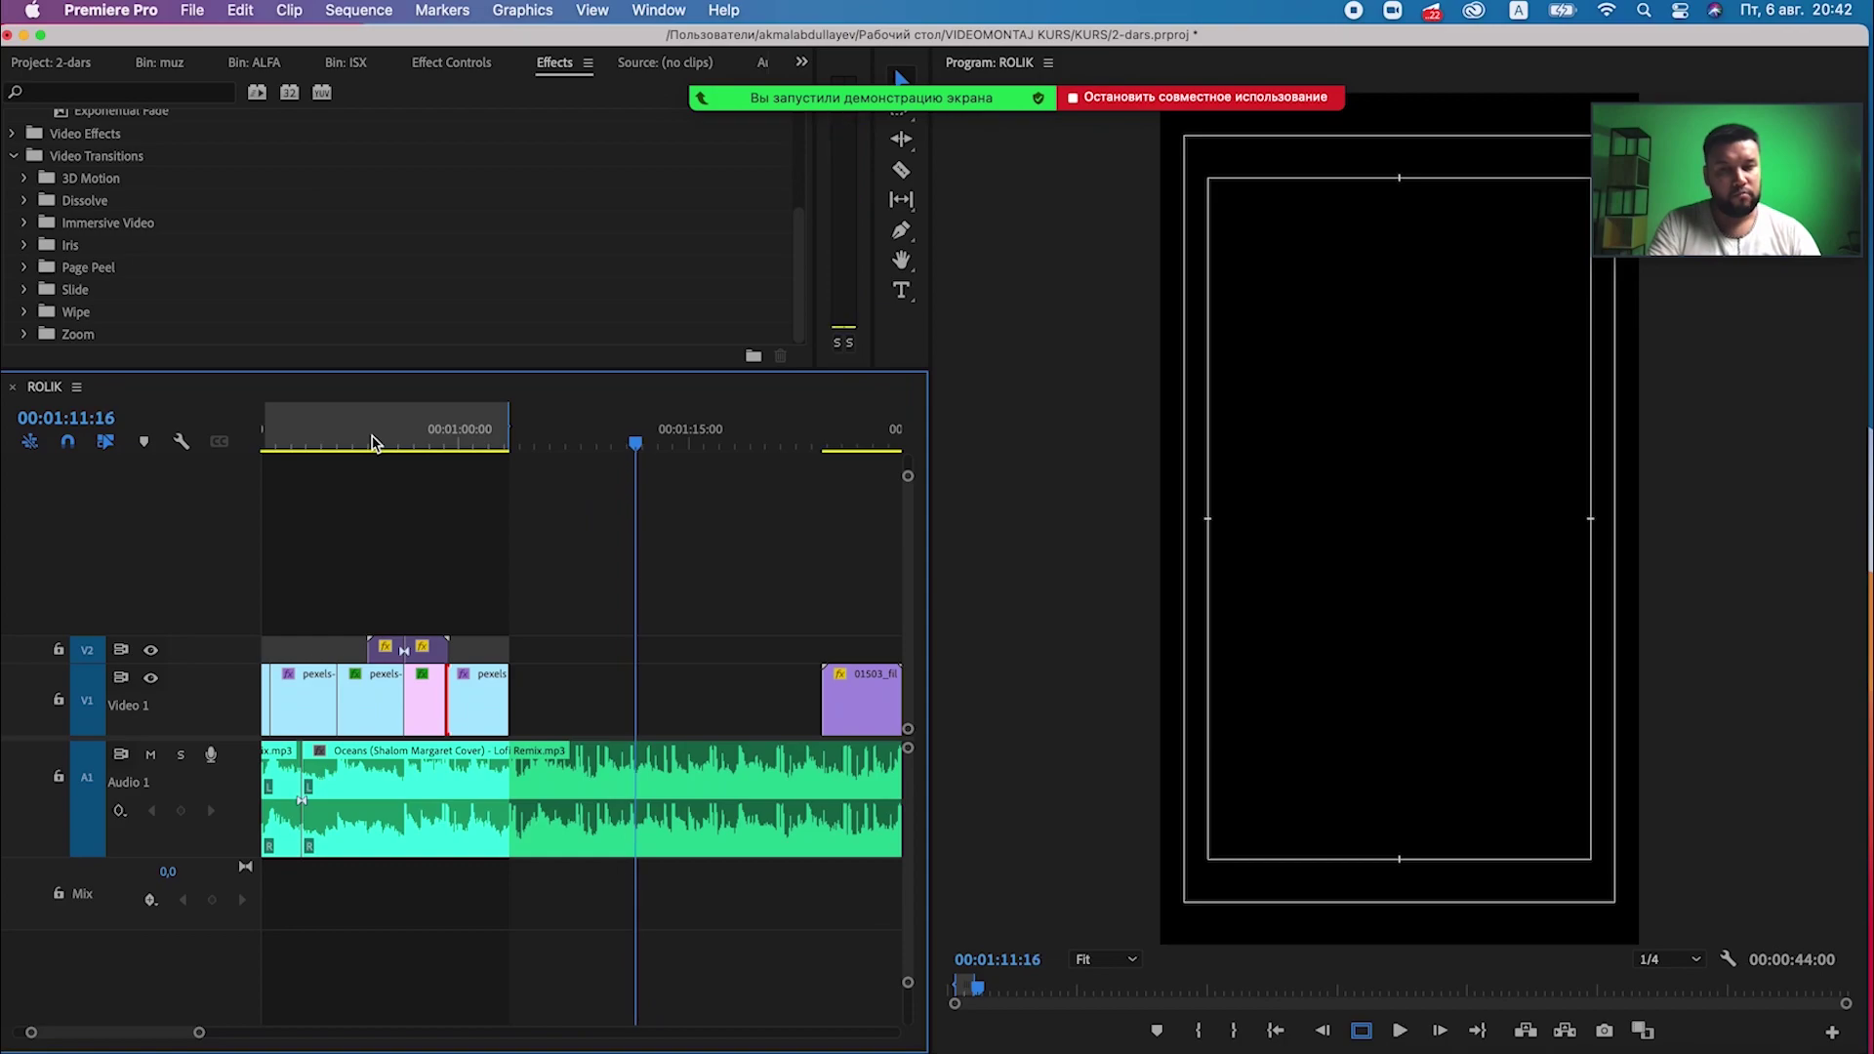
key(space)
click(410, 442)
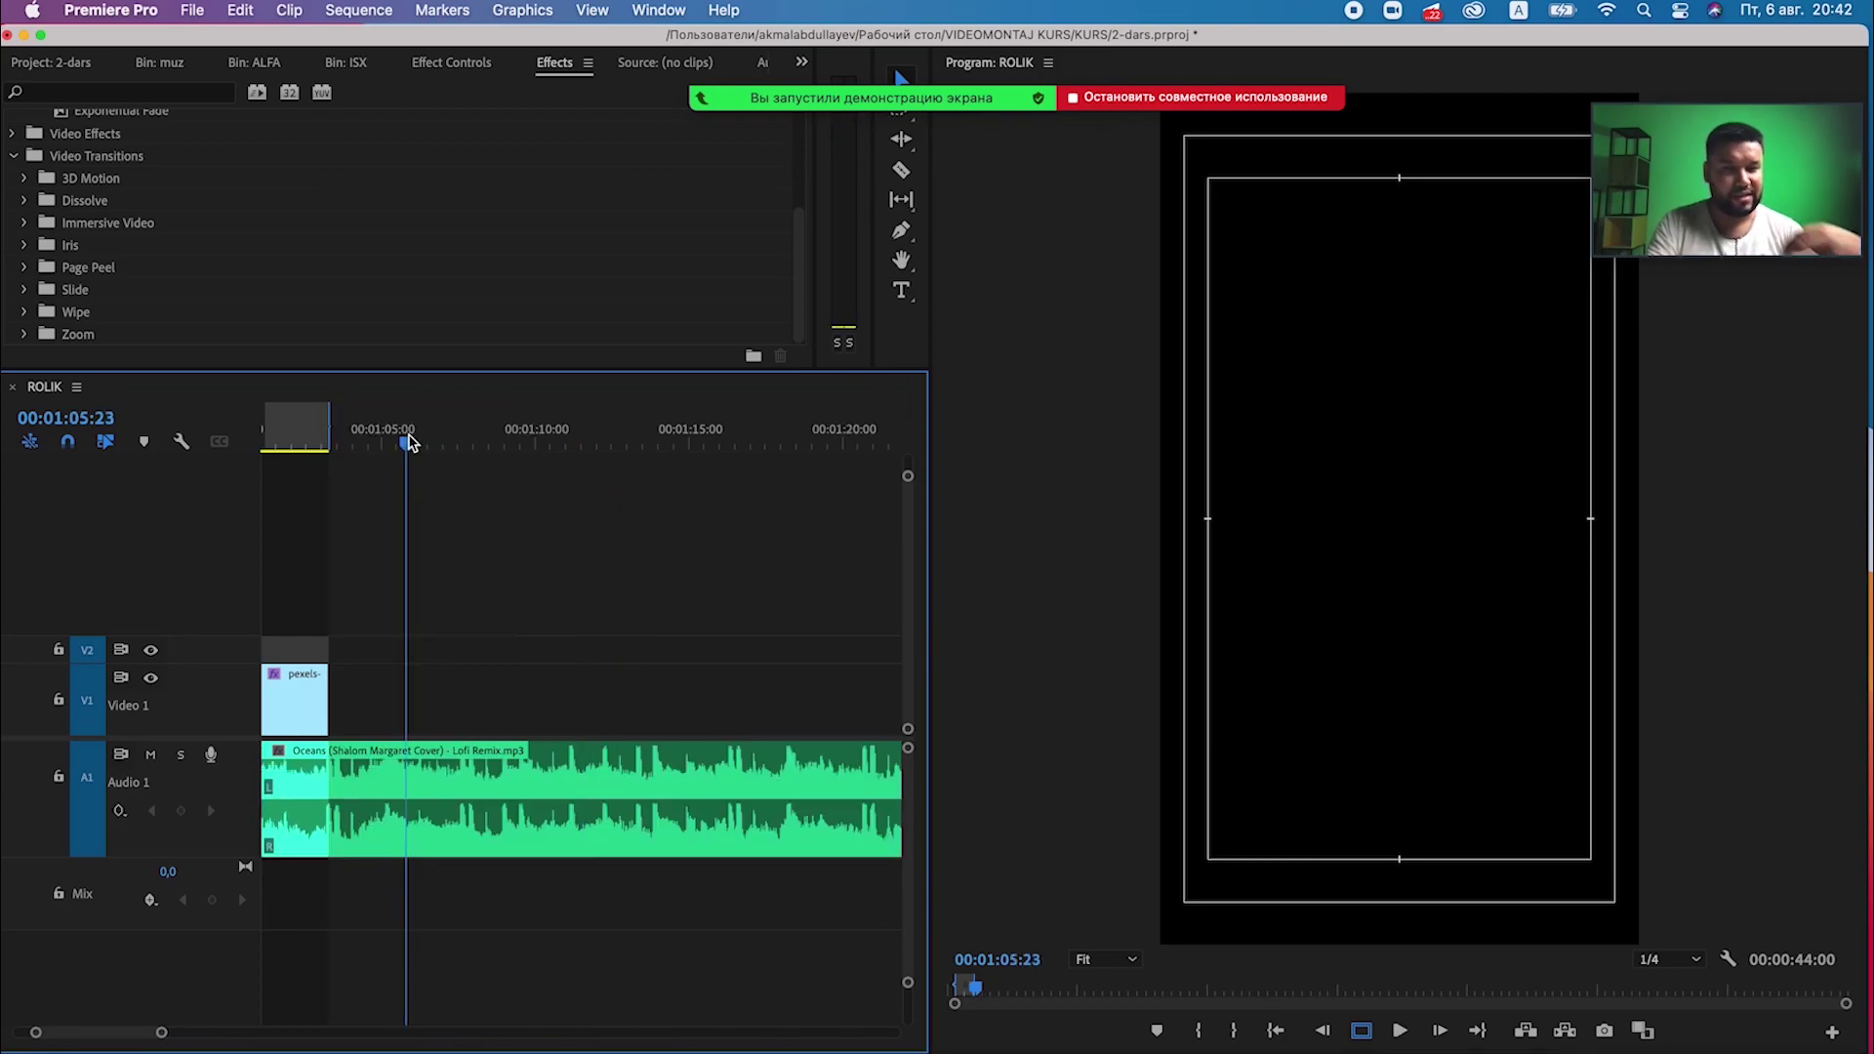
key(space)
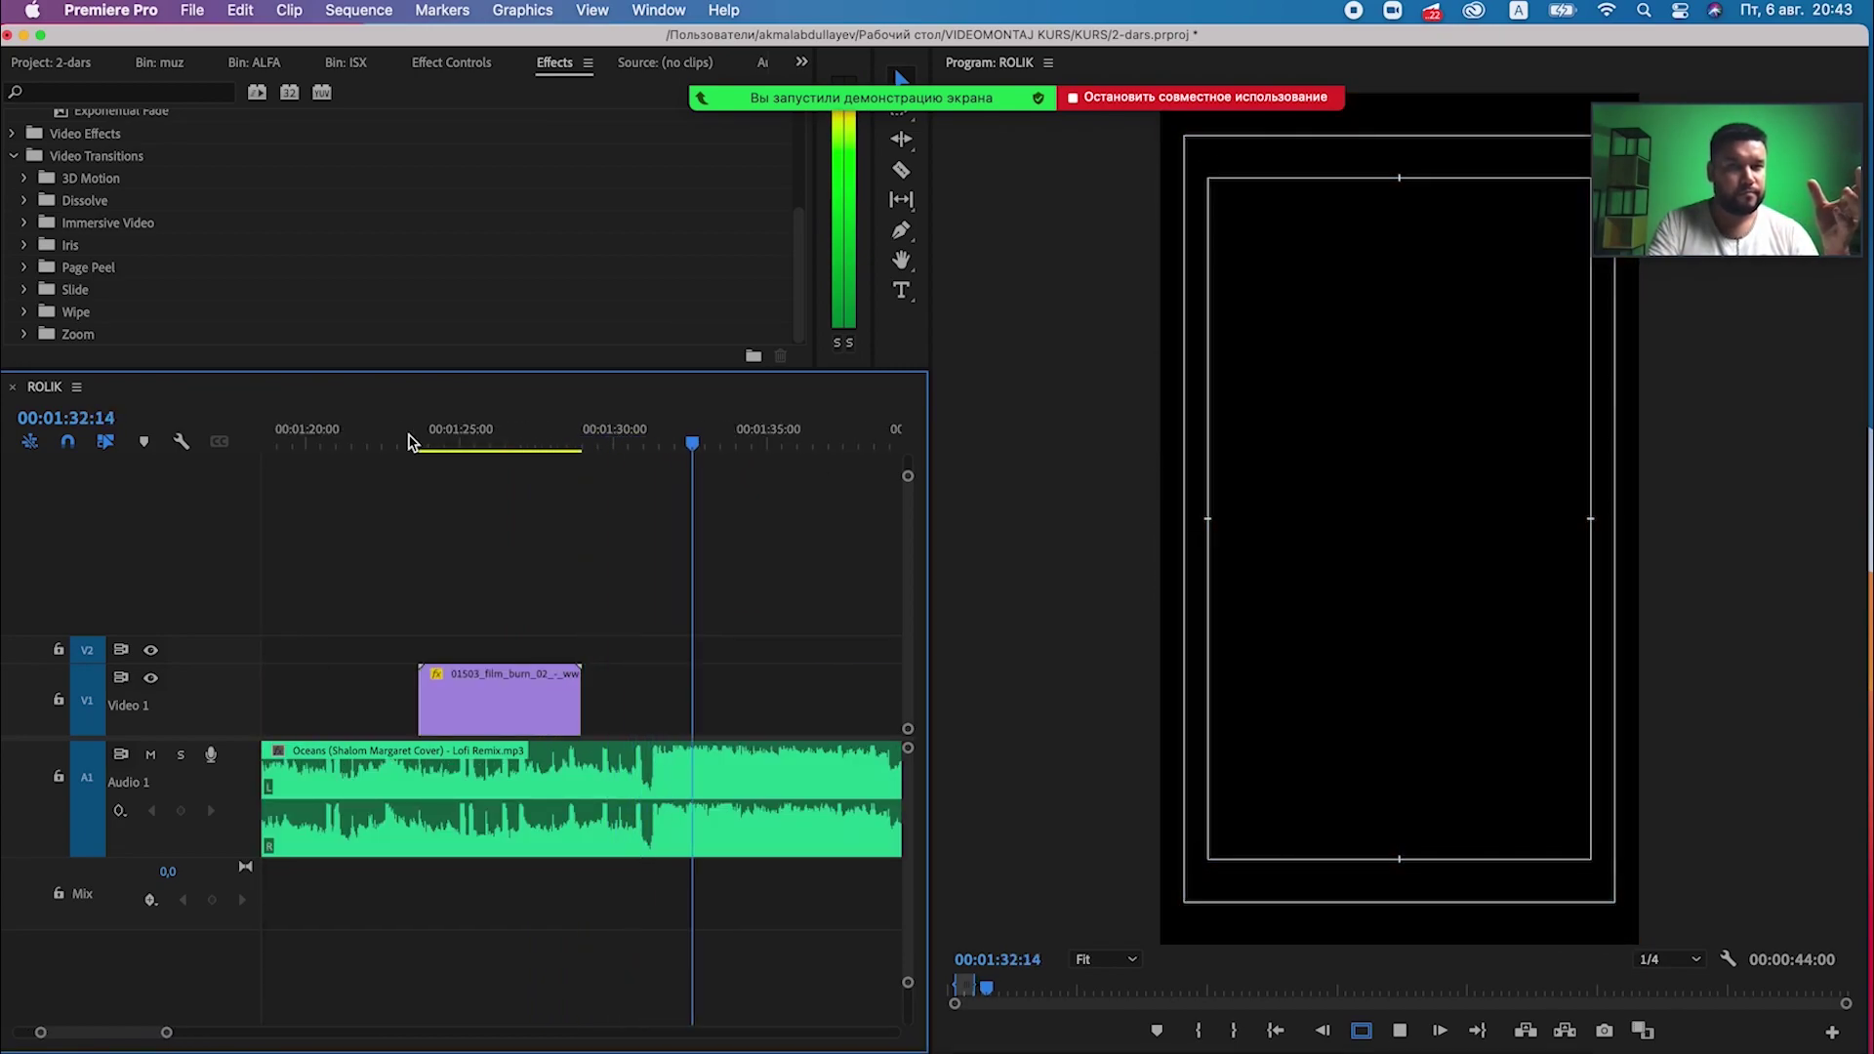
key(minus)
key(space)
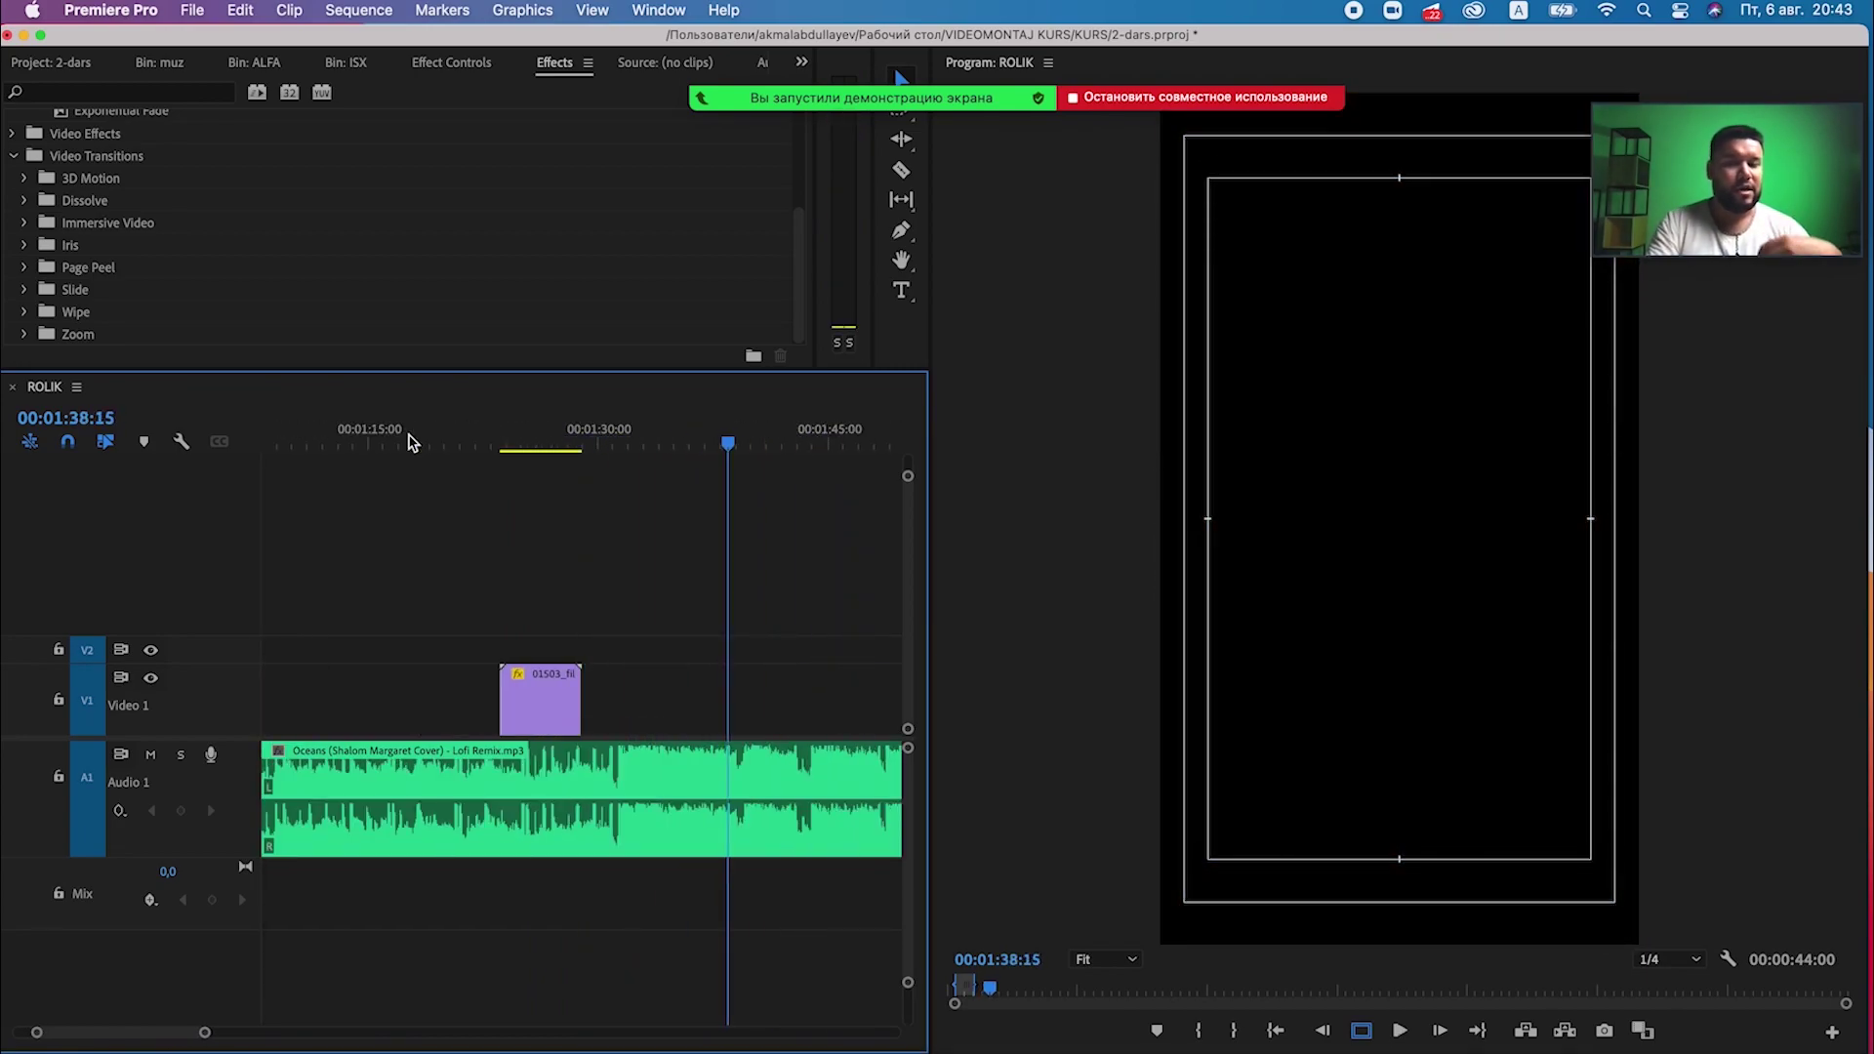
key(minus)
key(minus)
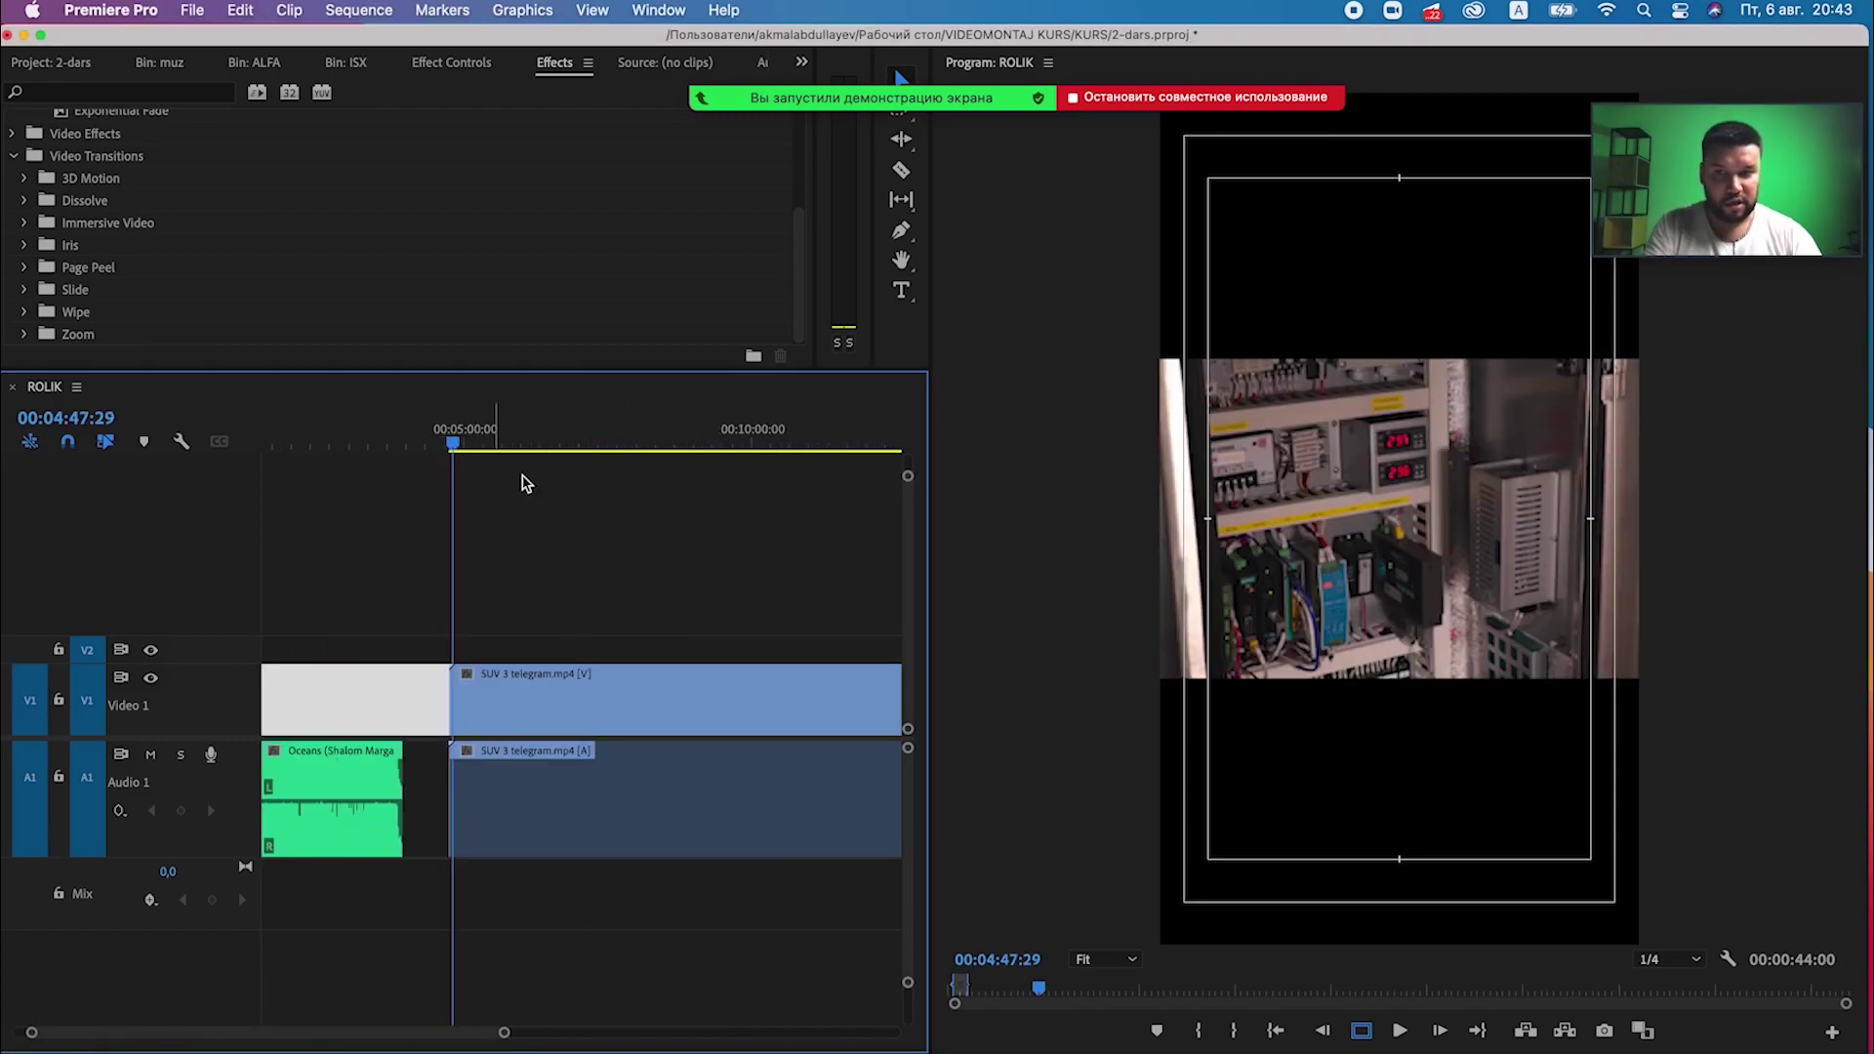
key(=)
key(=)
key(space)
key(=)
key(=)
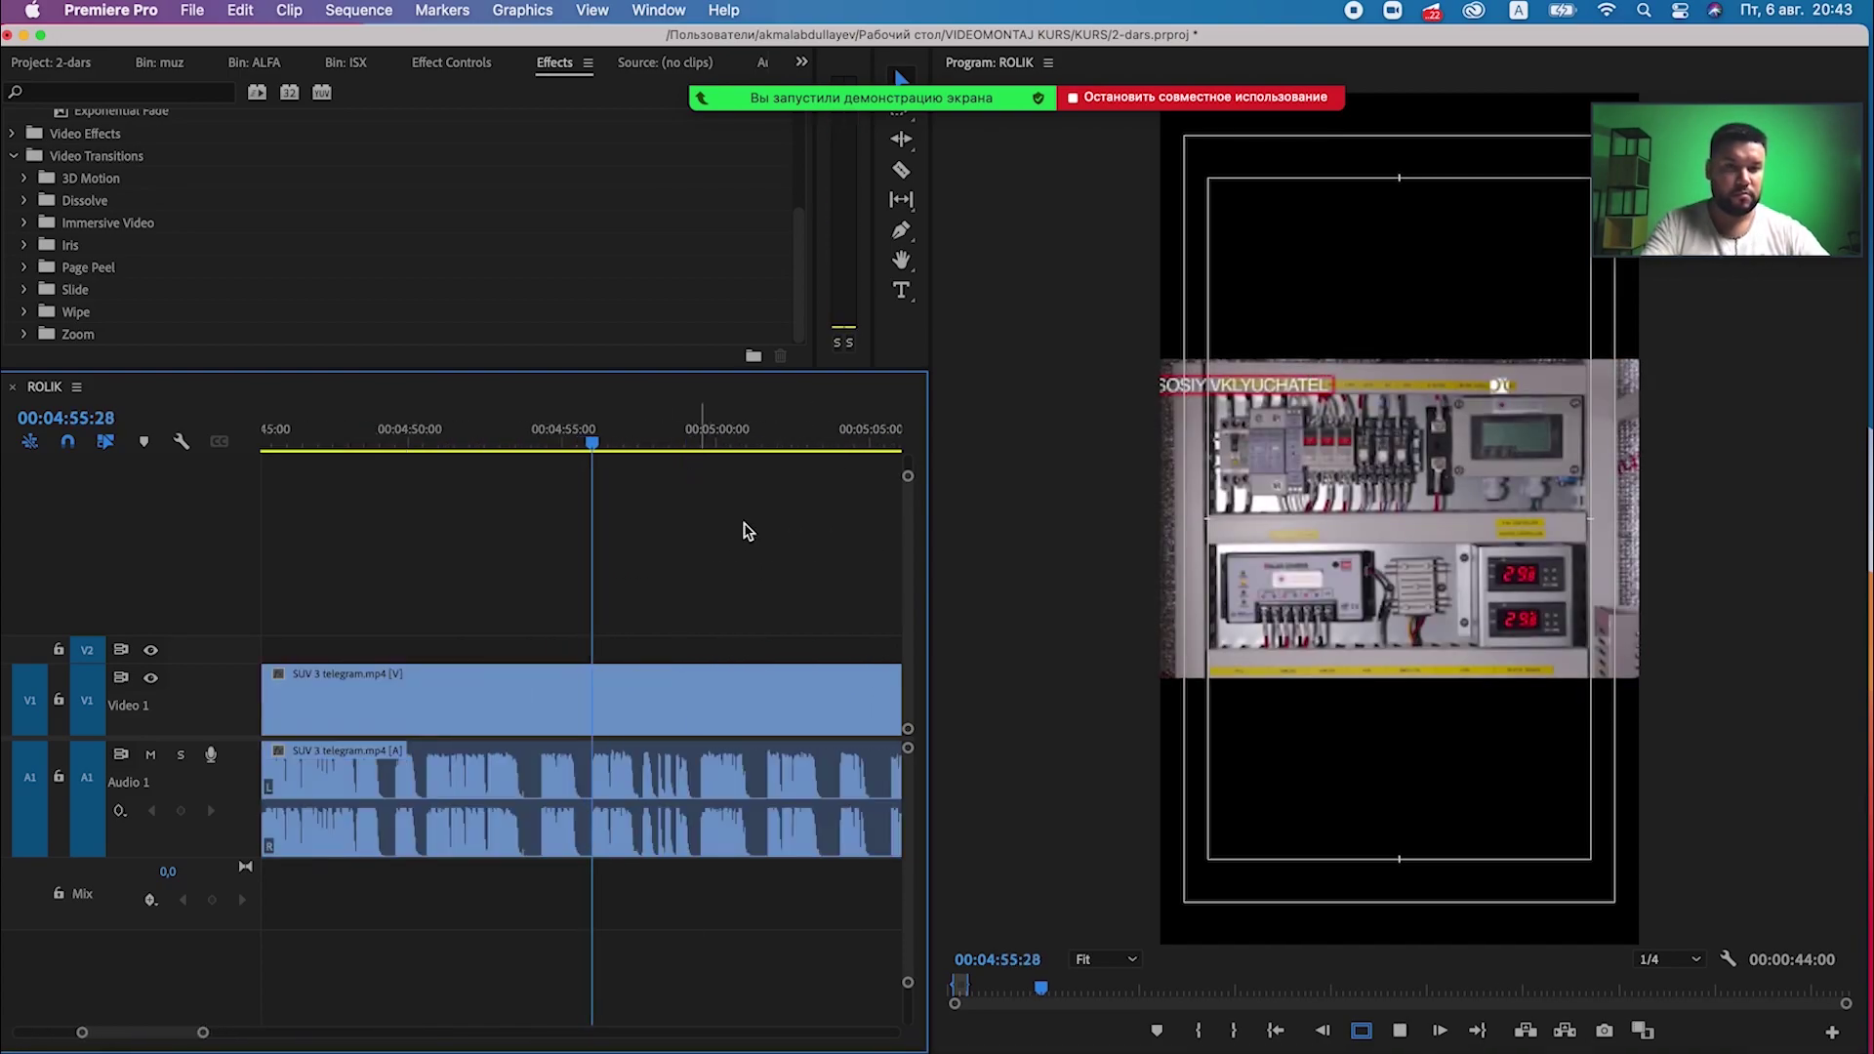
key(minus)
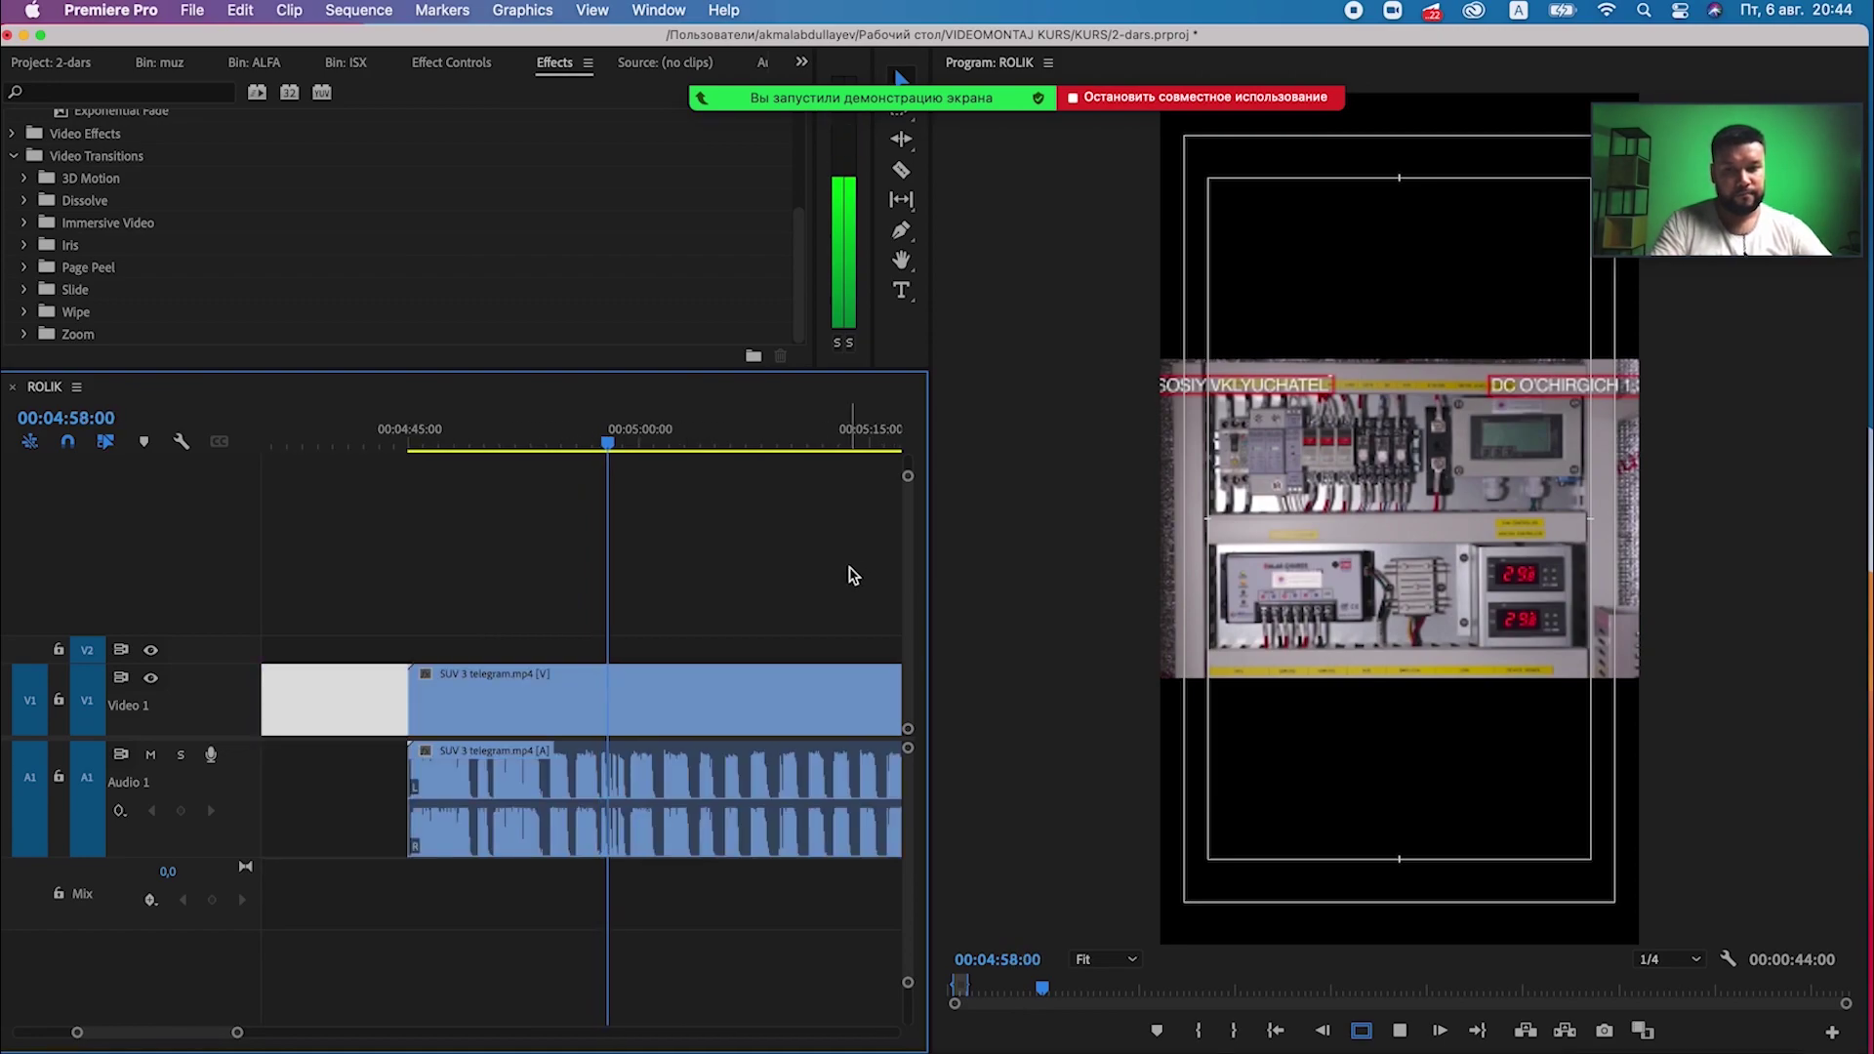
key(equal)
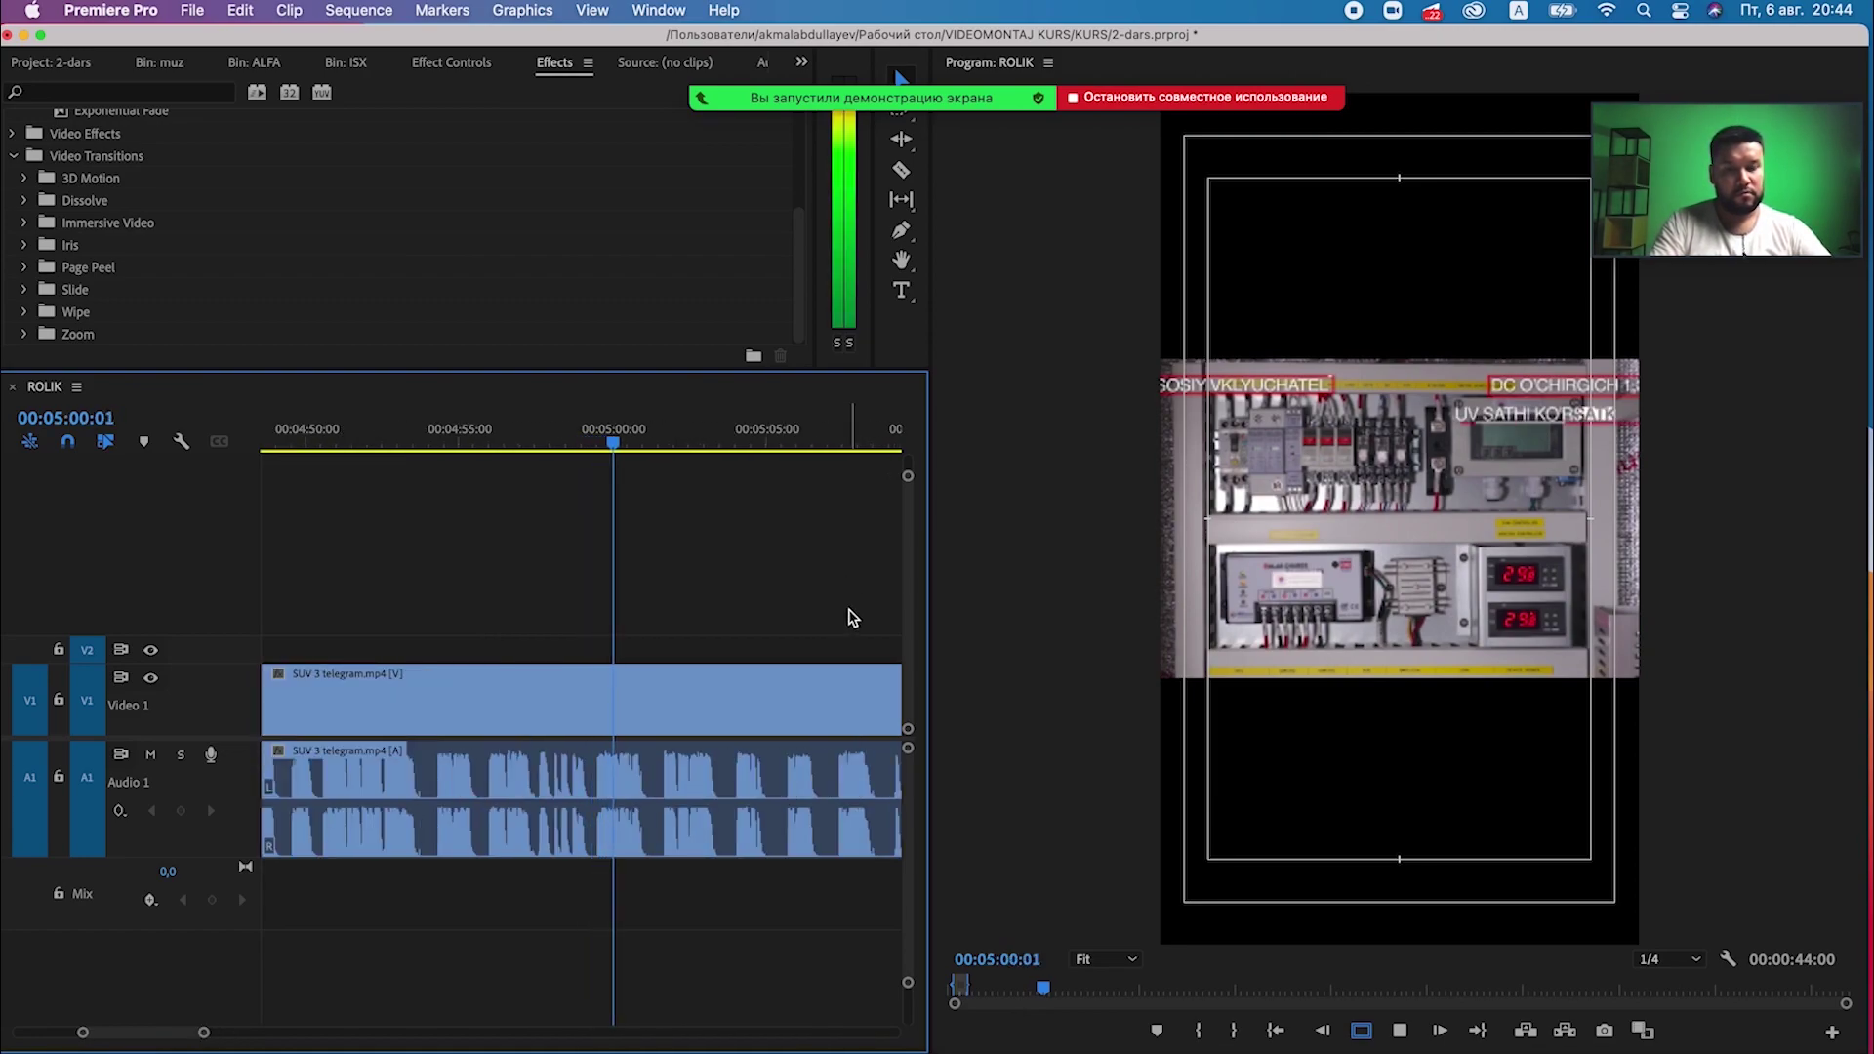
key(equal)
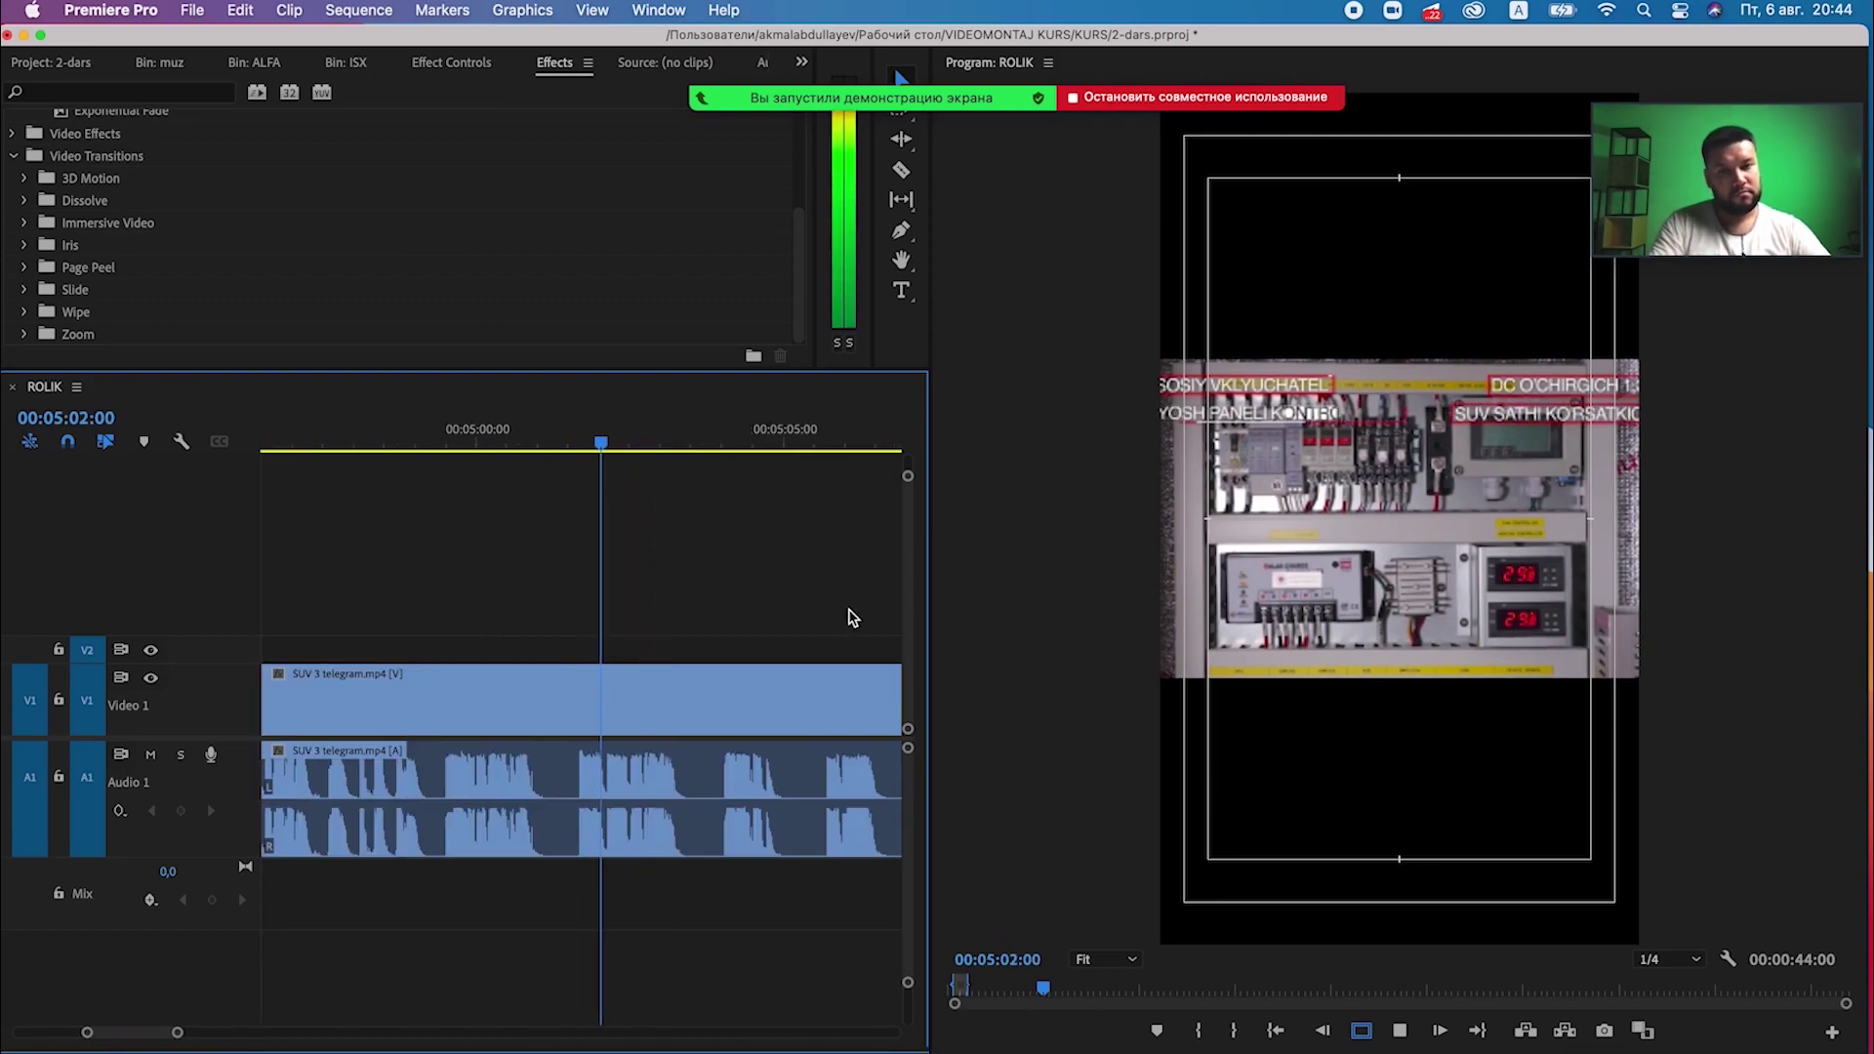
key(space)
key(minus)
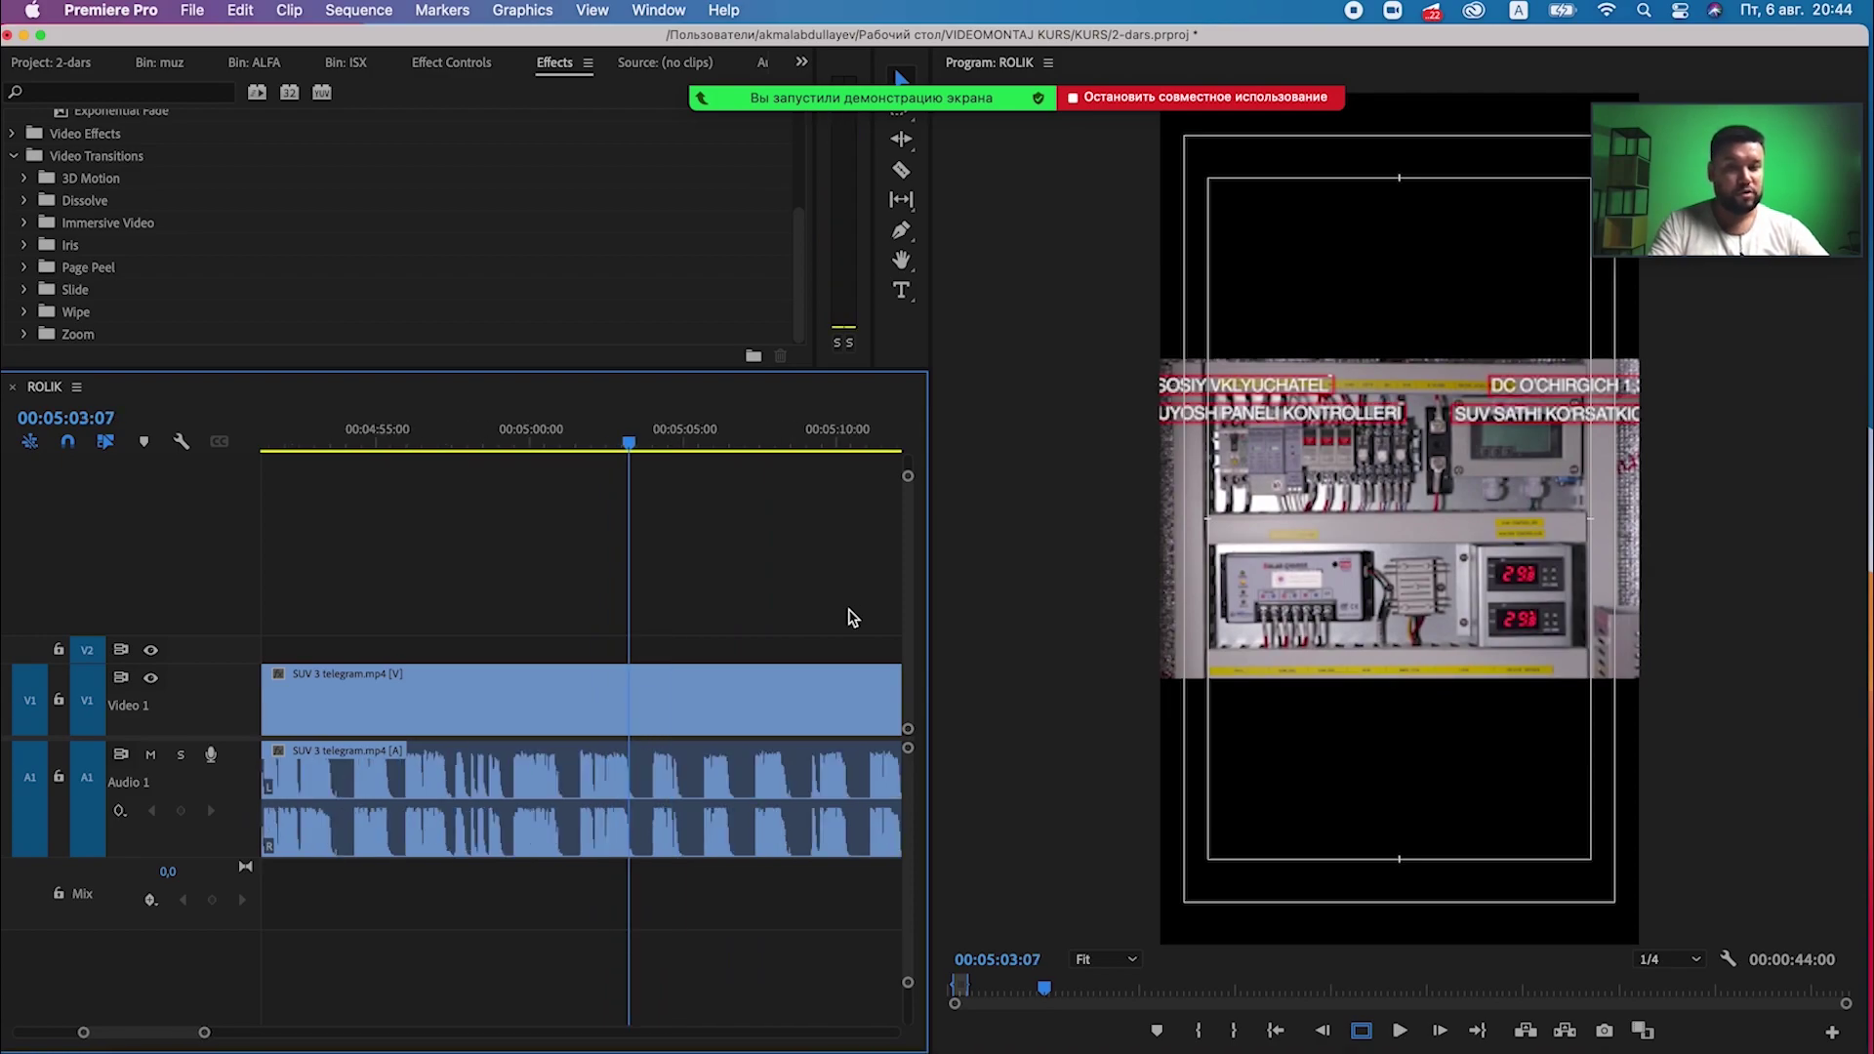
key(equal)
click(485, 441)
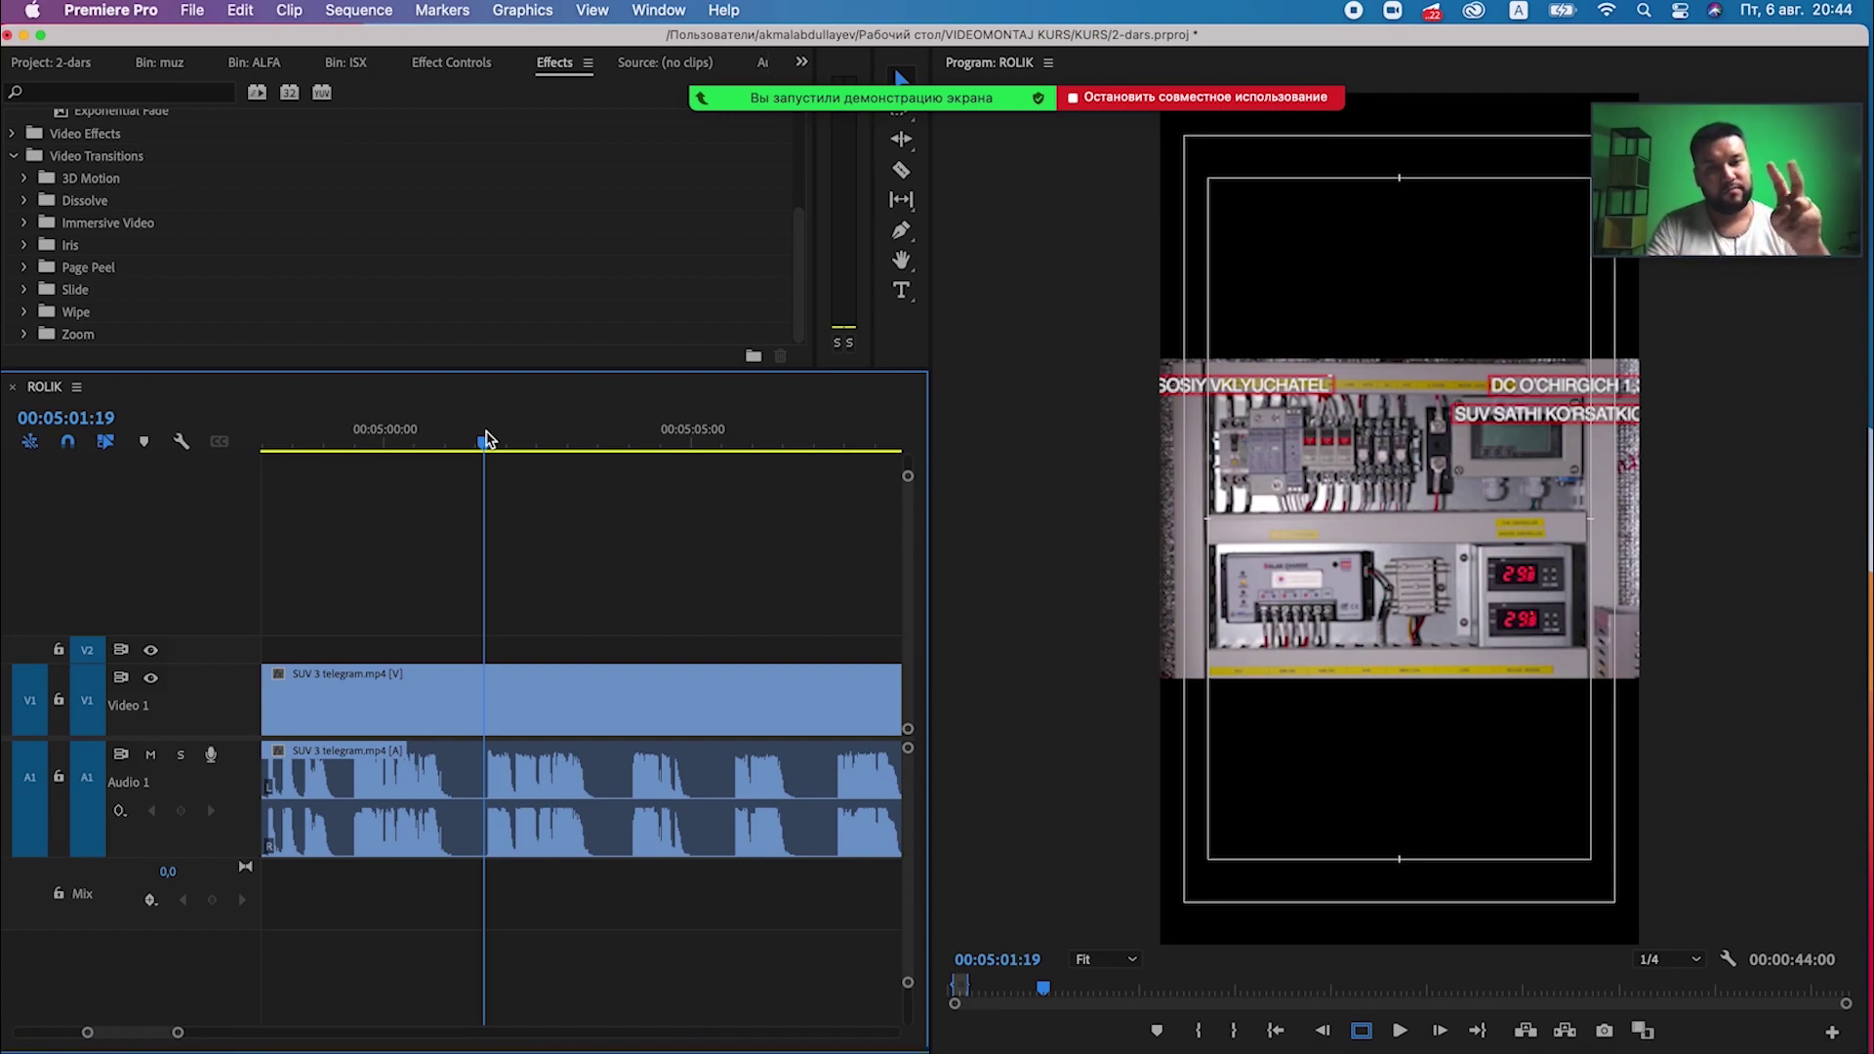
key(space)
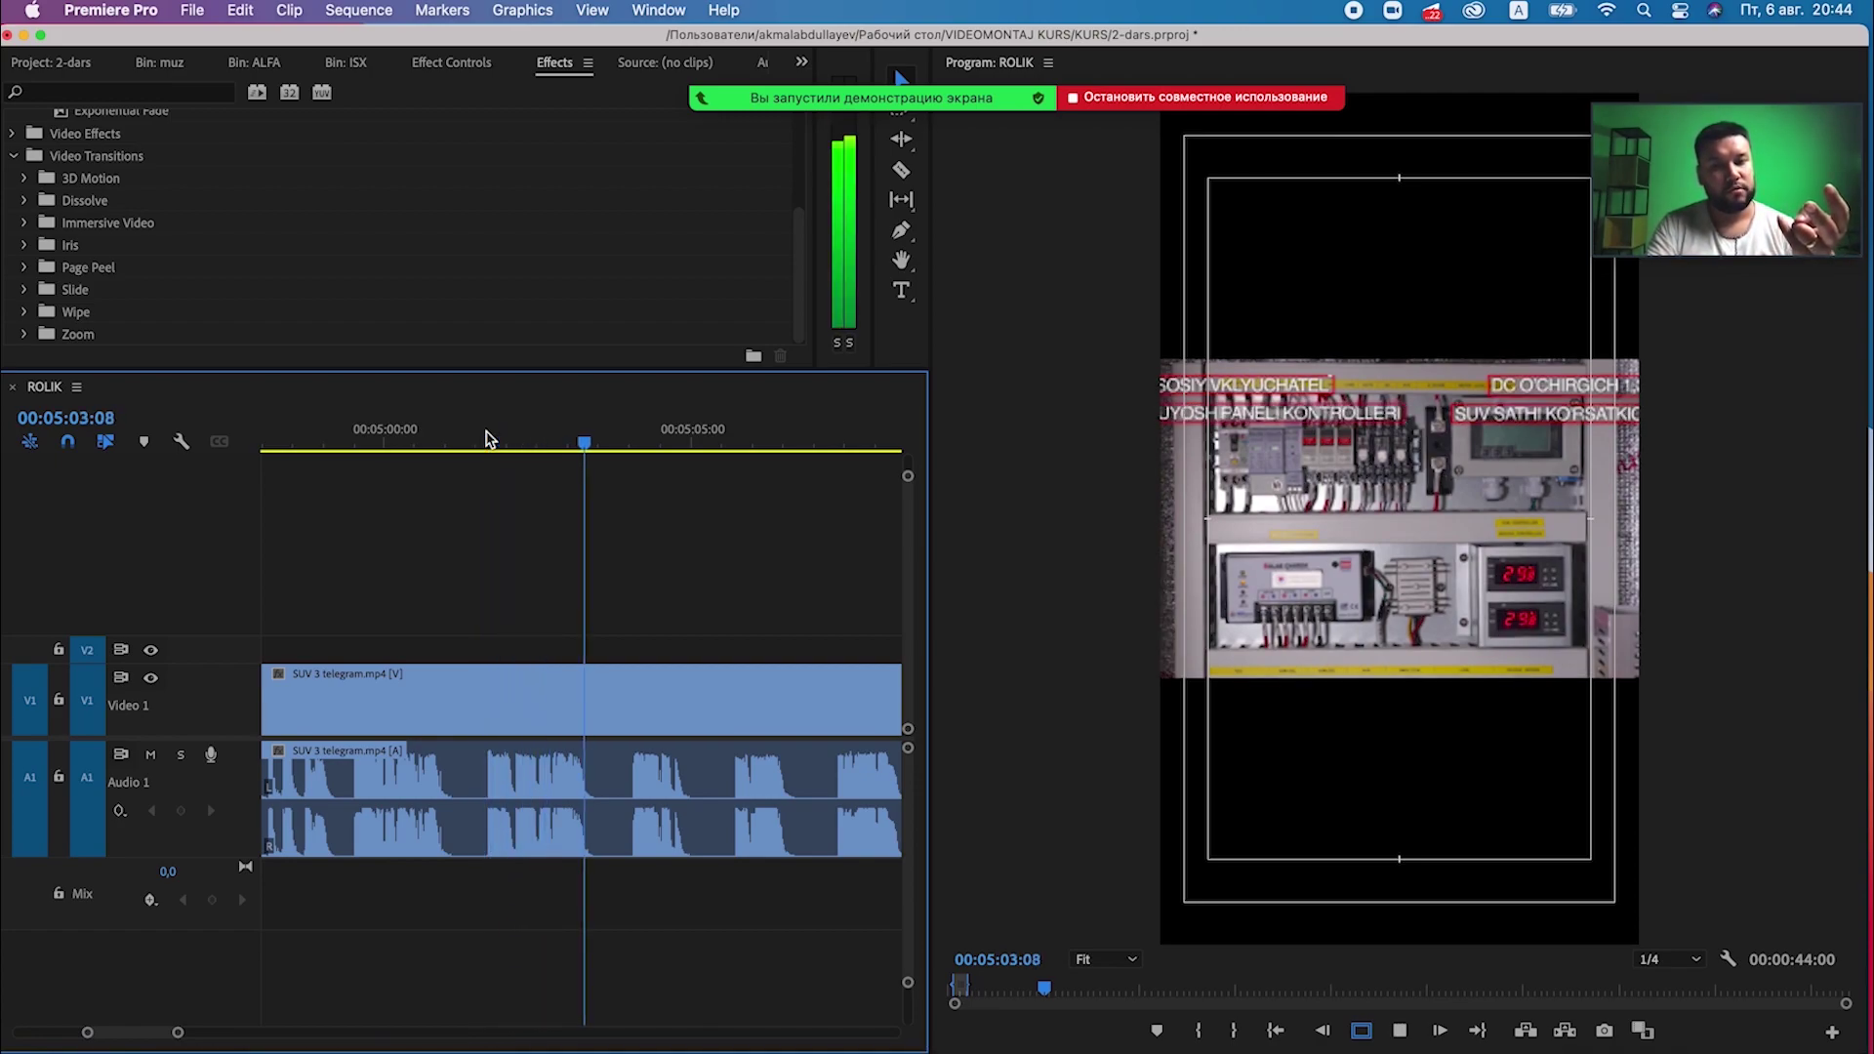
key(minus)
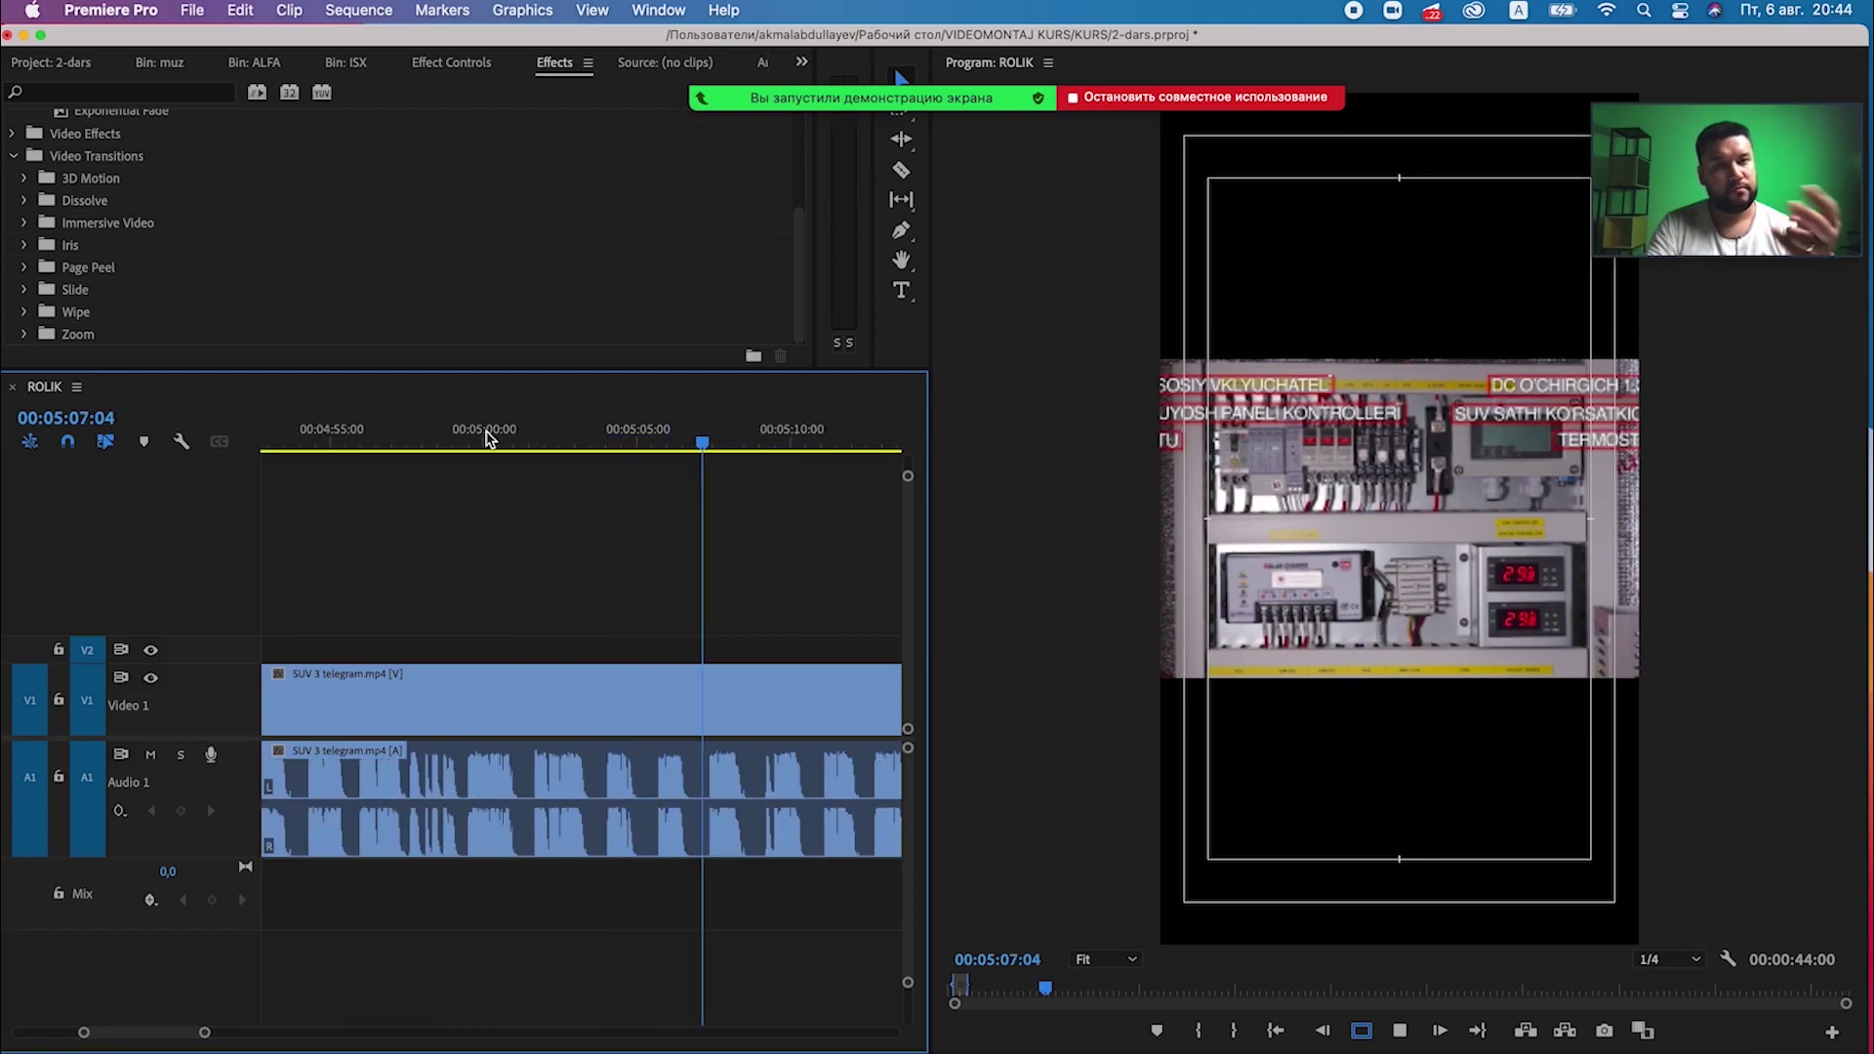
key(minus)
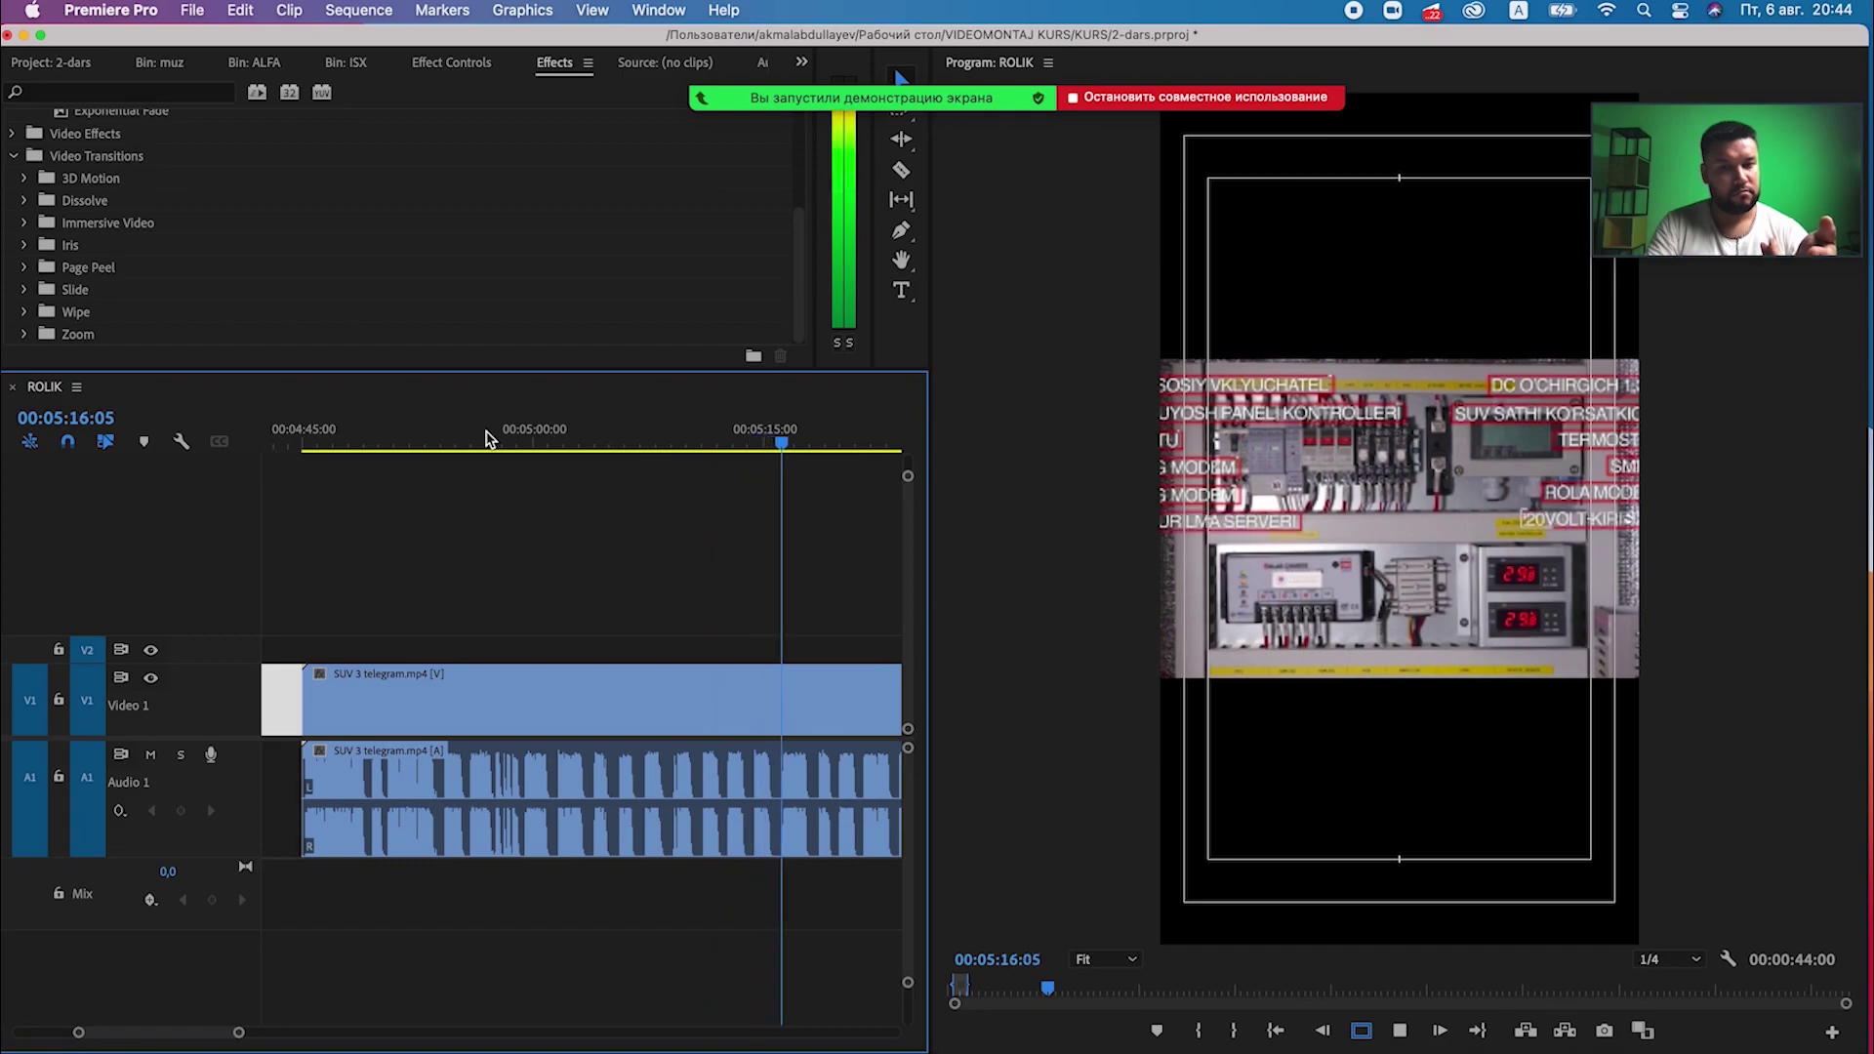
key(equal)
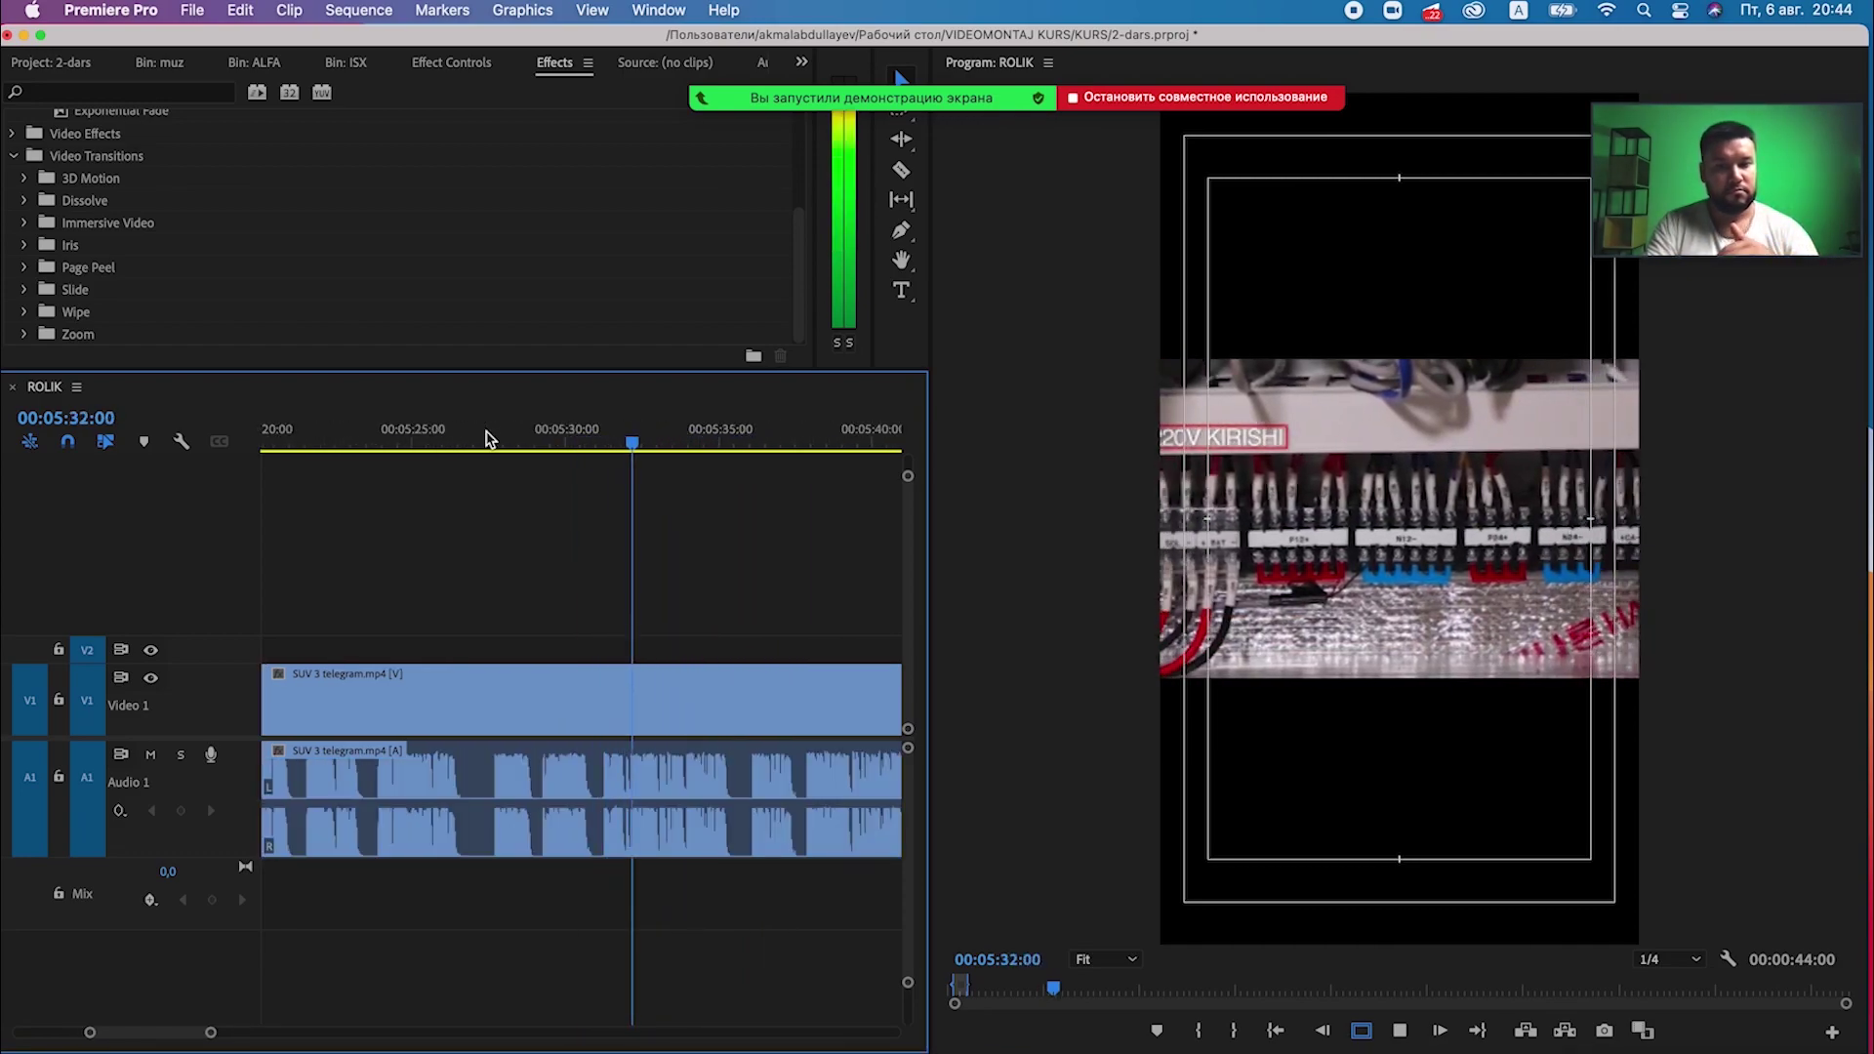
key(space)
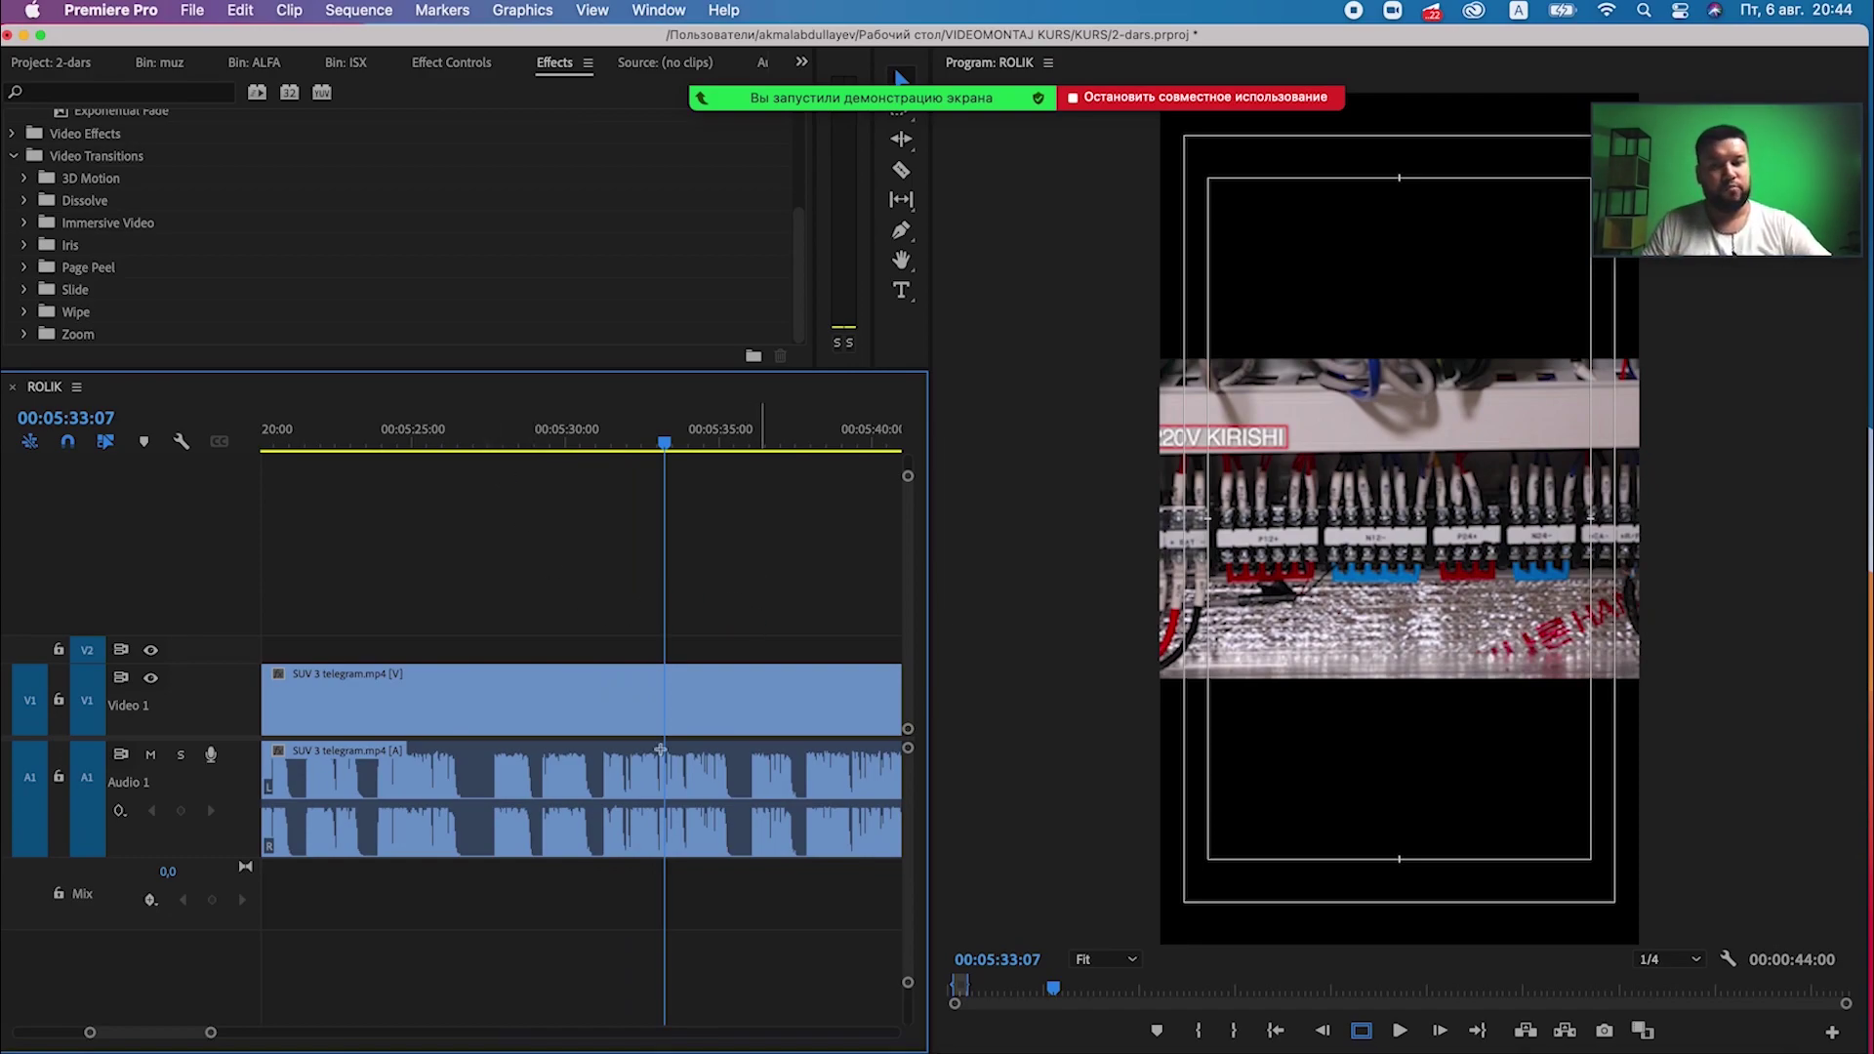
click(622, 813)
key(minus)
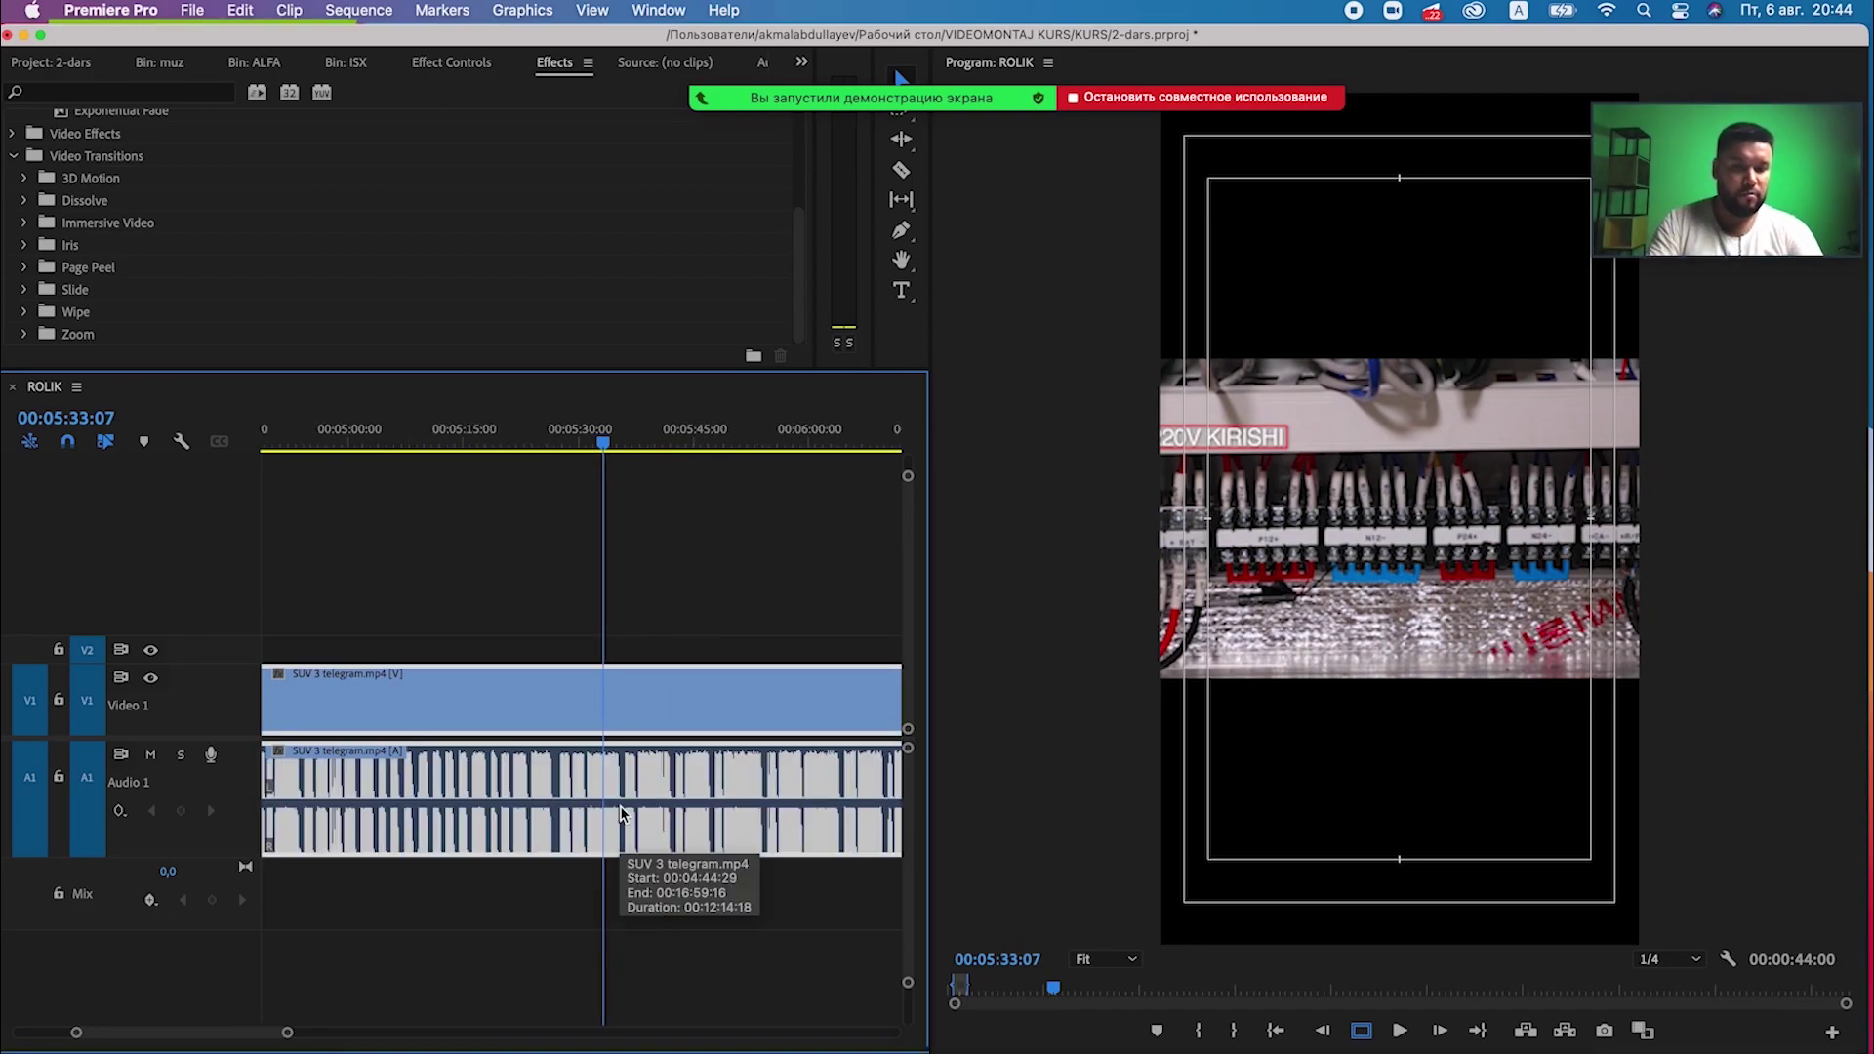
key(minus)
key(Delete)
key(minus)
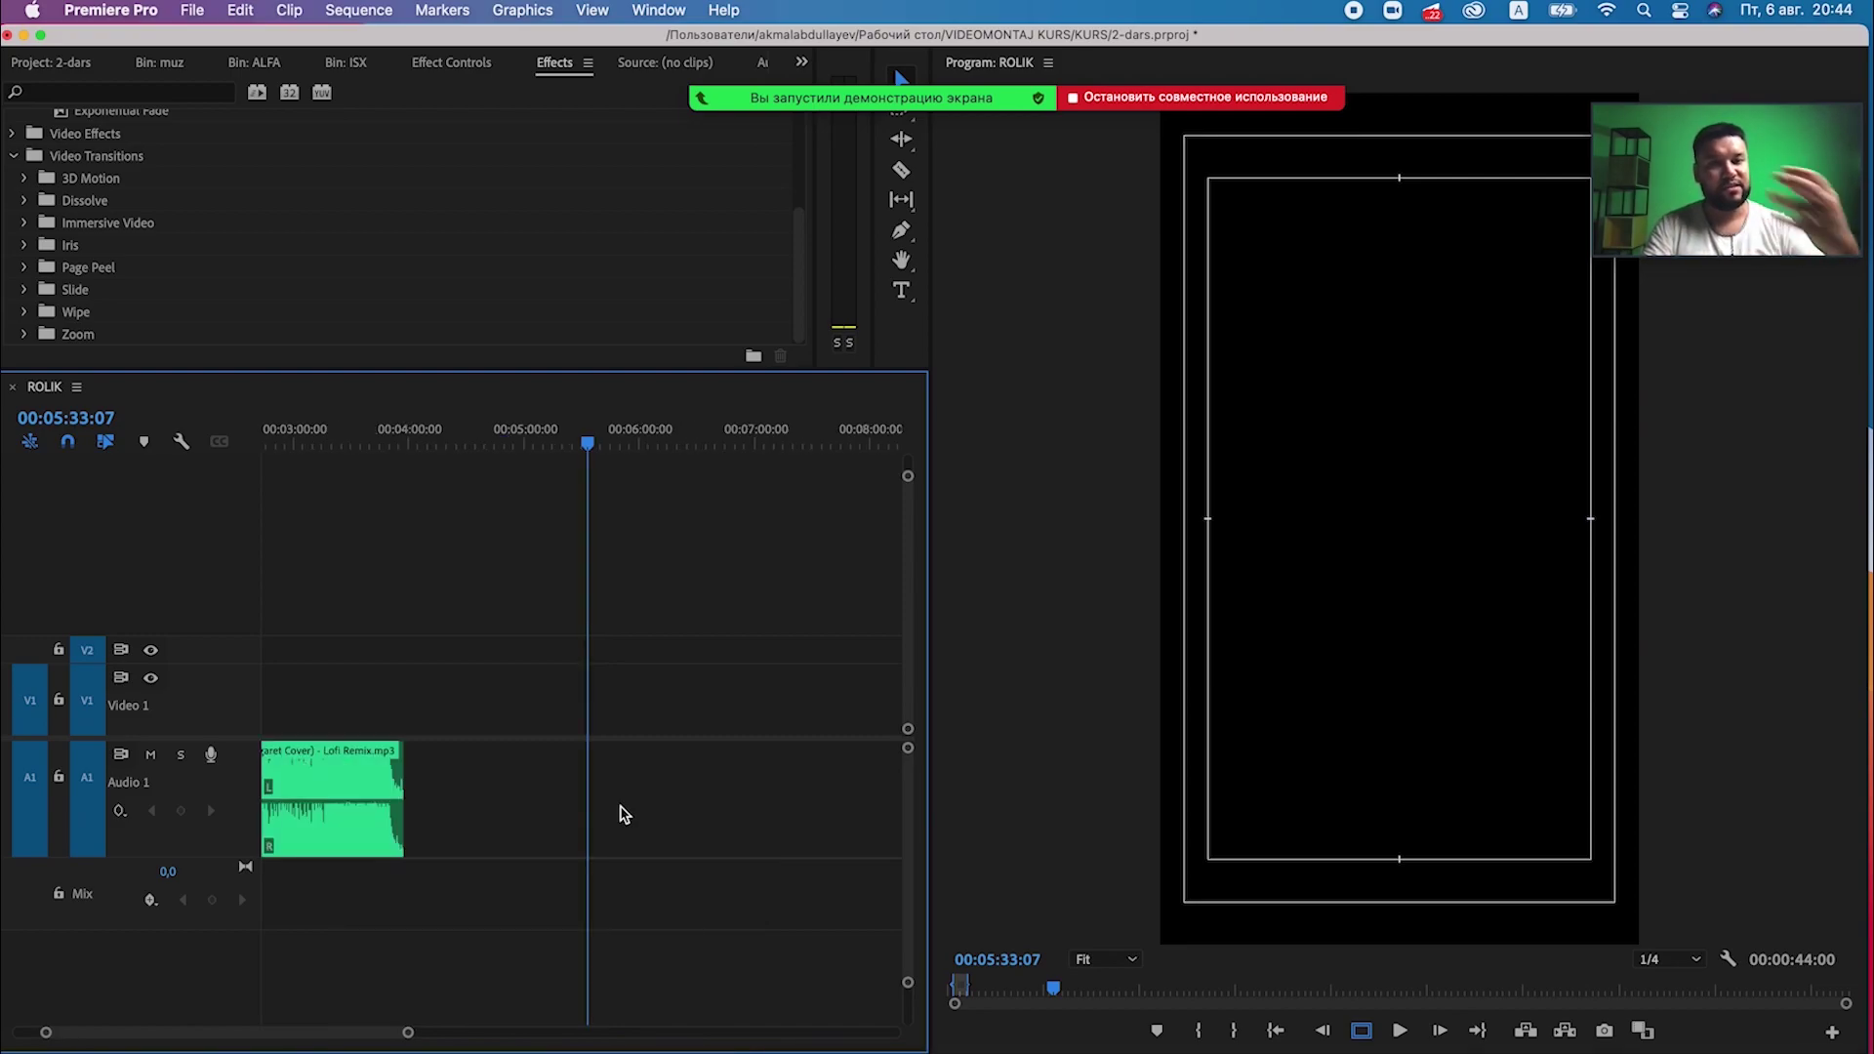
key(minus)
key(=)
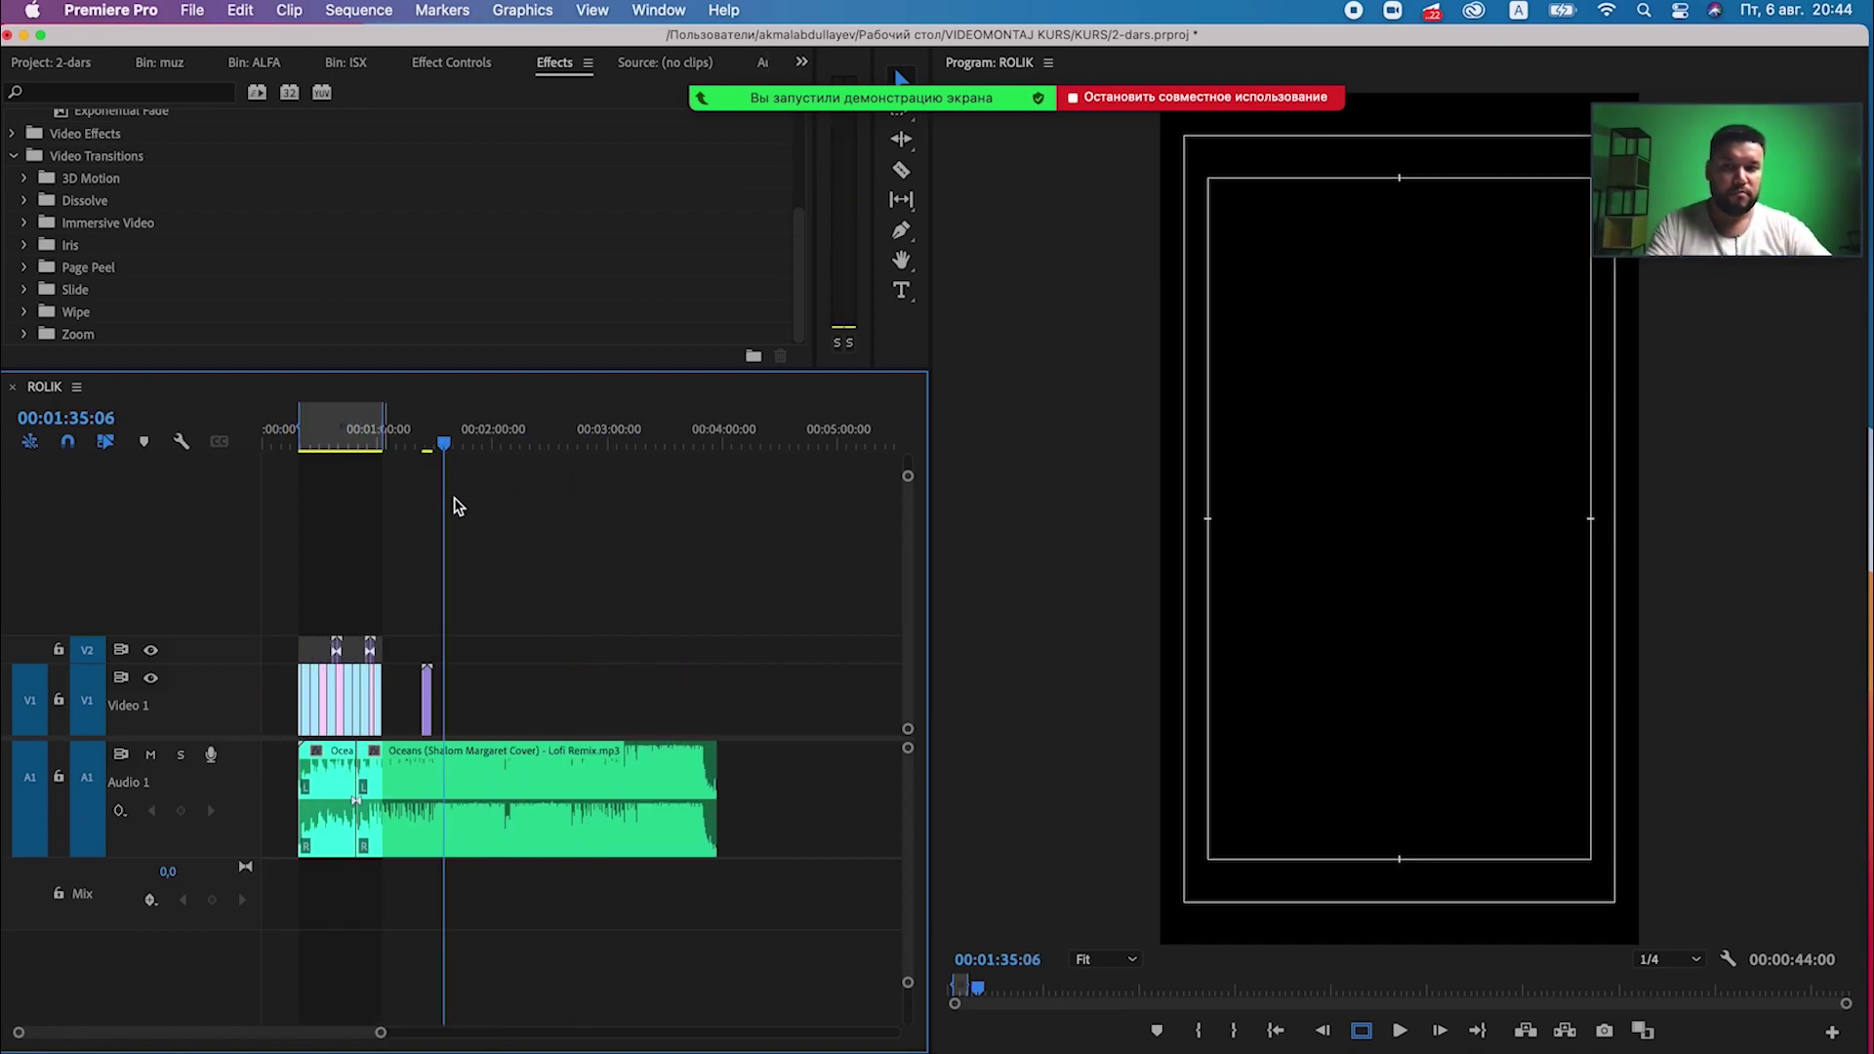
click(493, 444)
key(=)
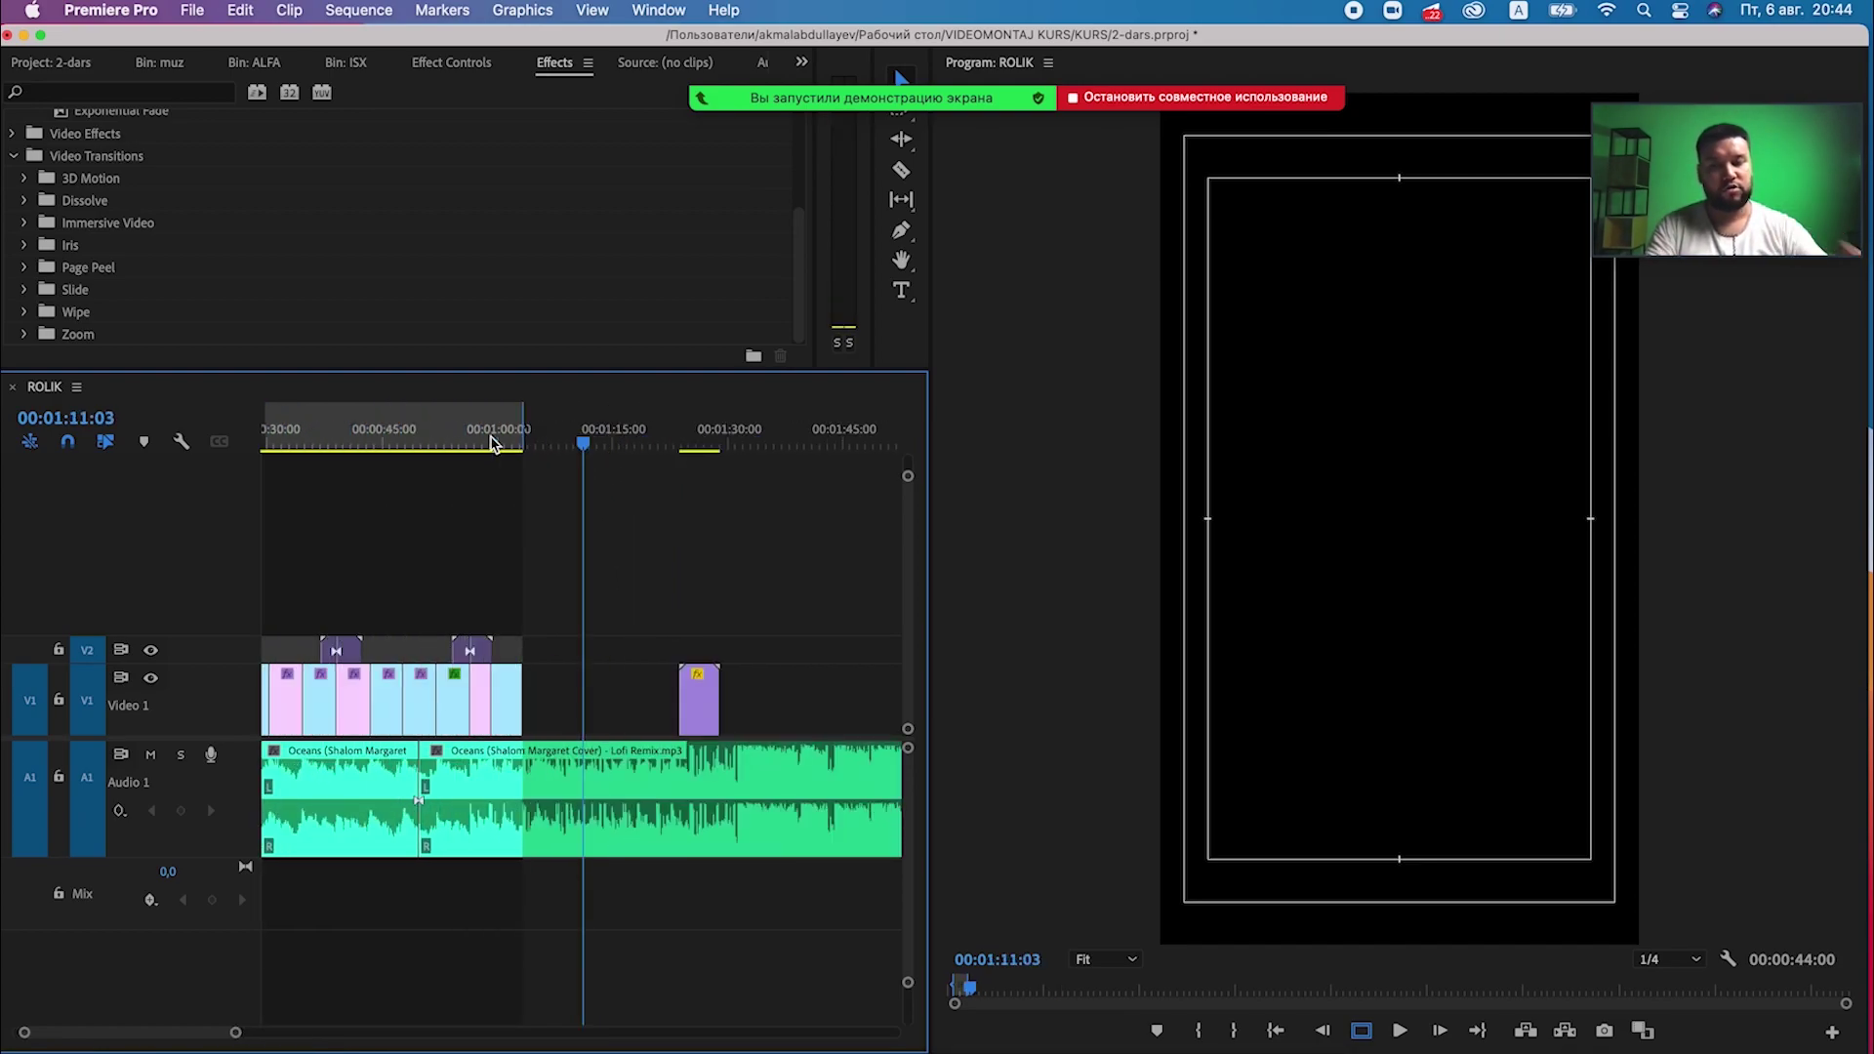
click(116, 18)
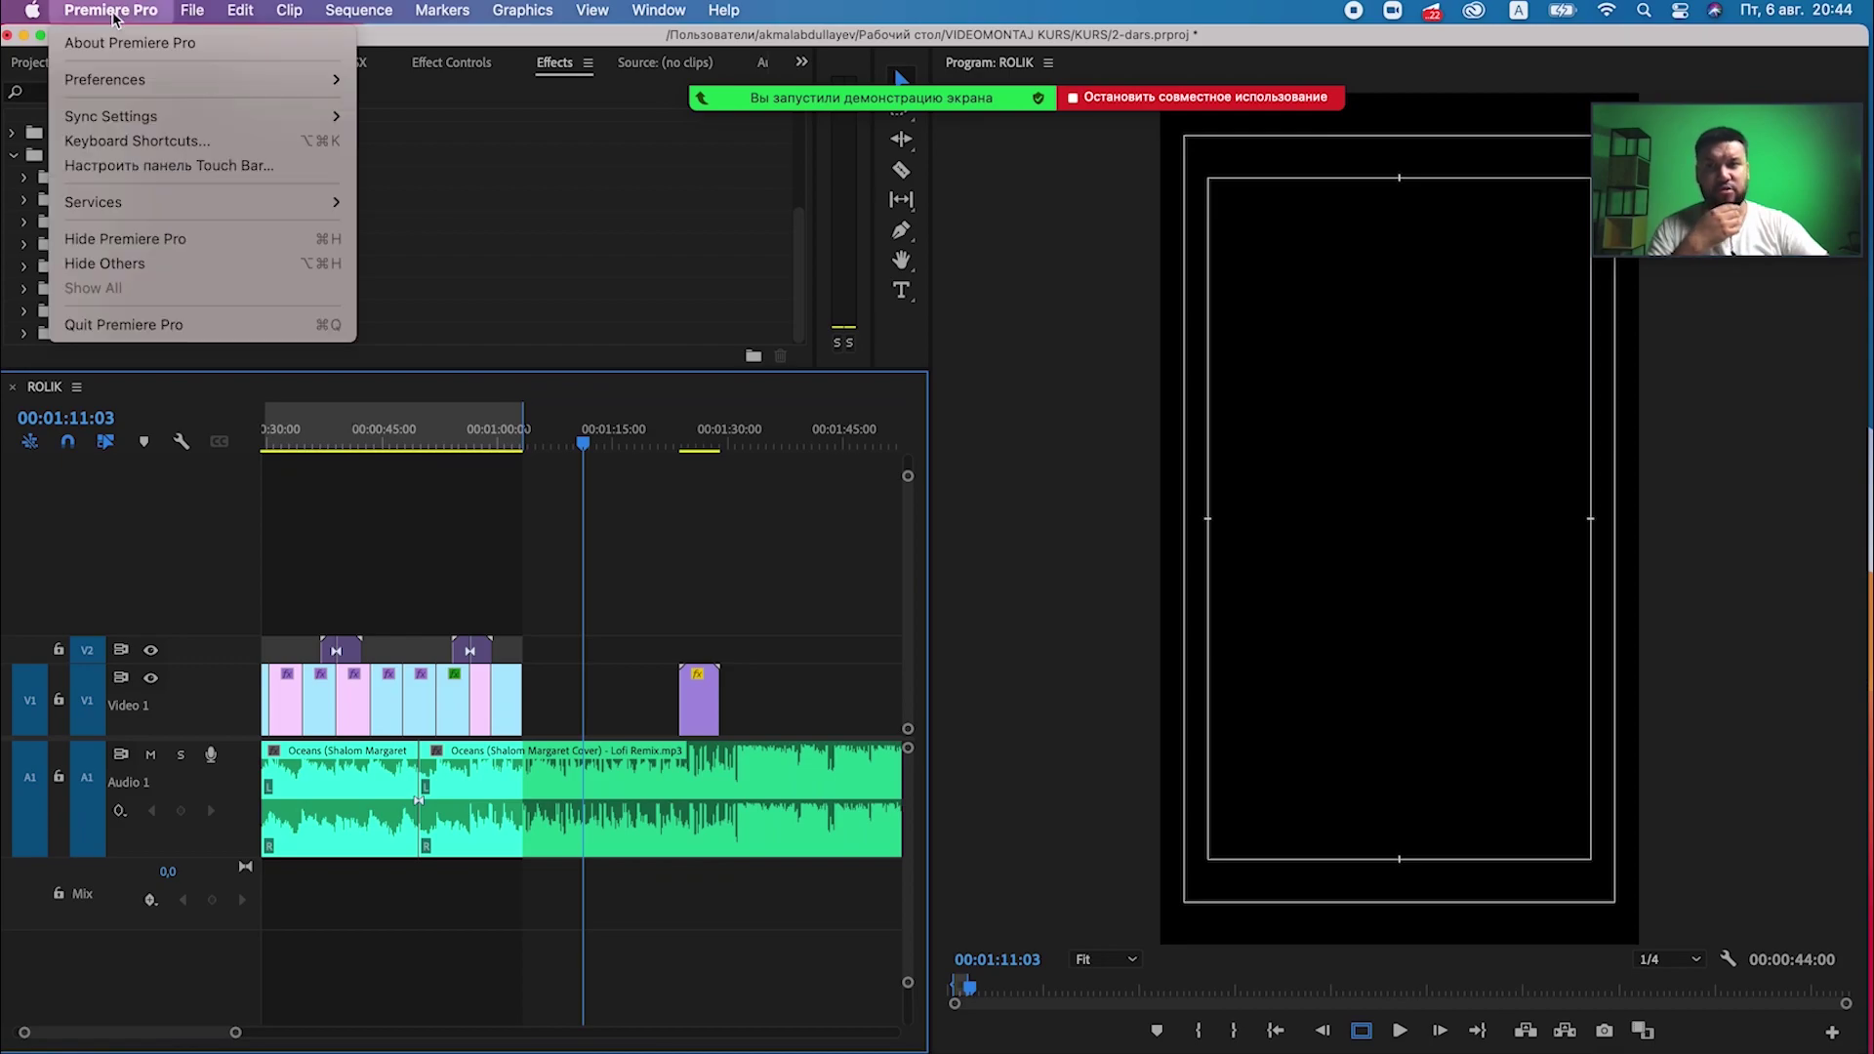
click(760, 541)
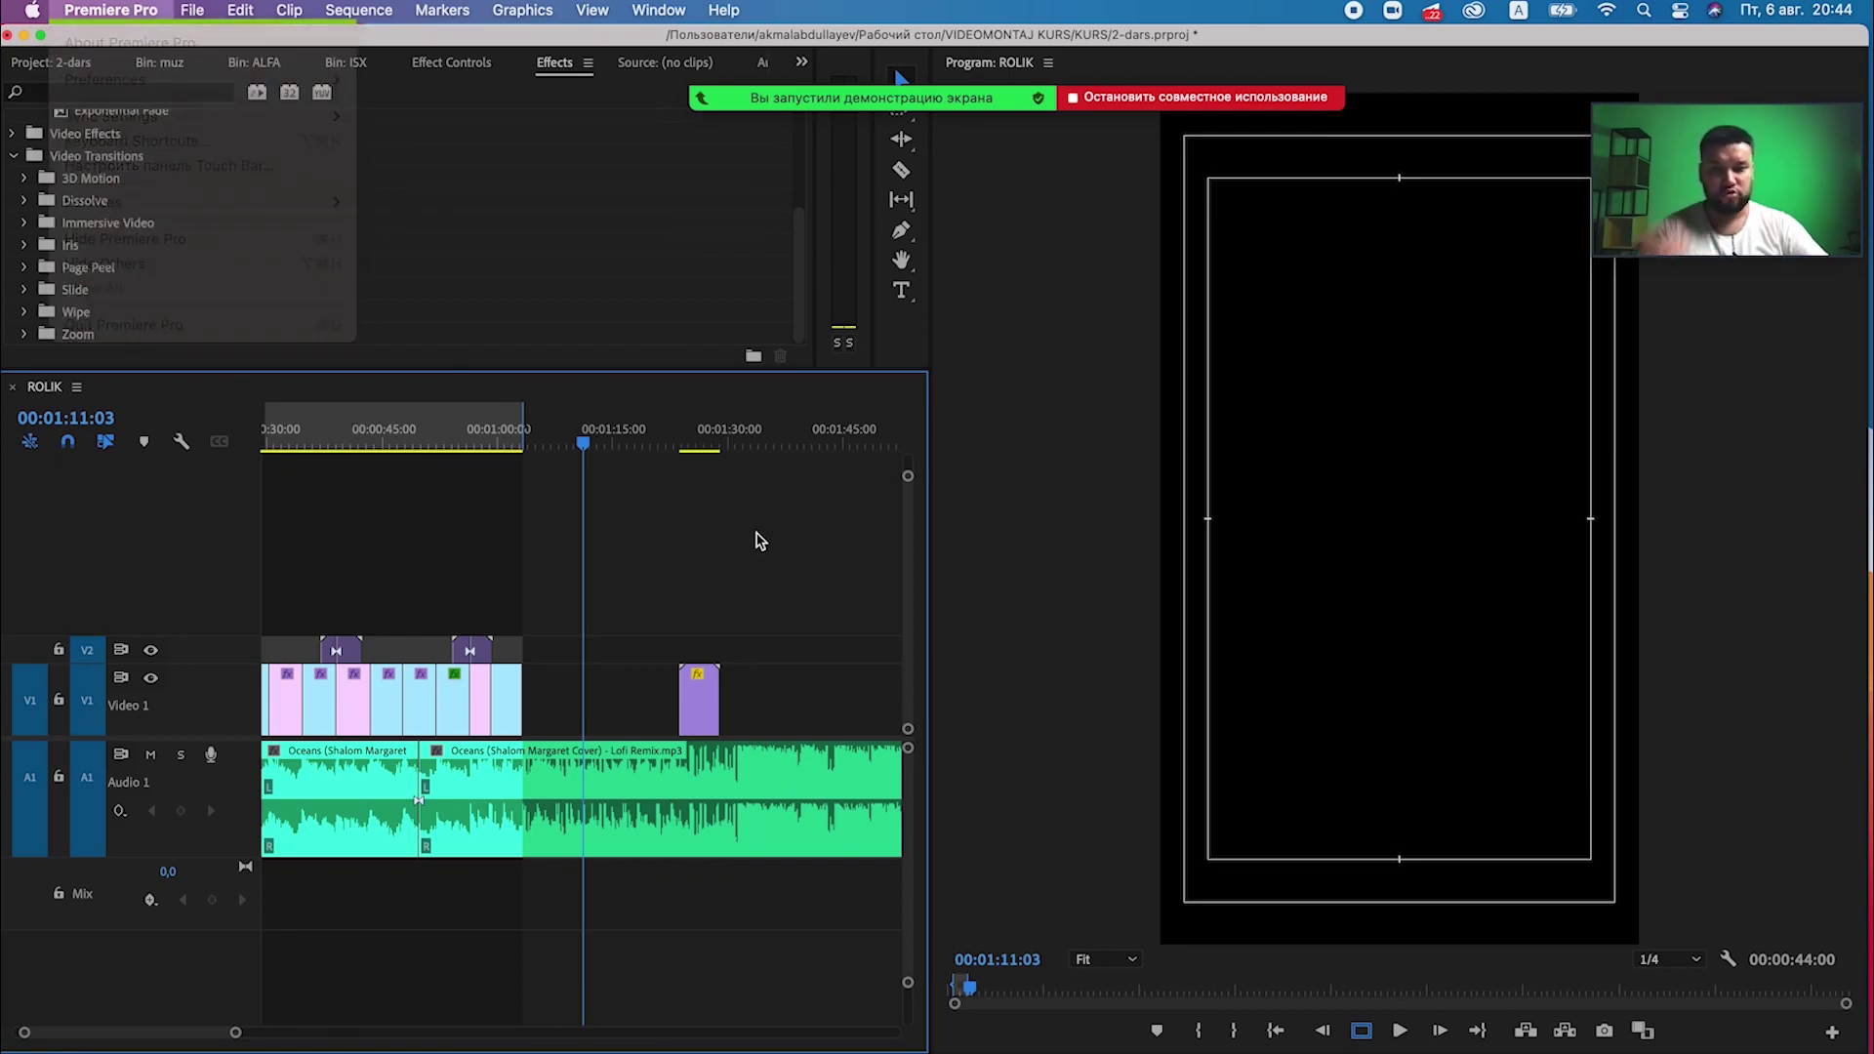
key(=)
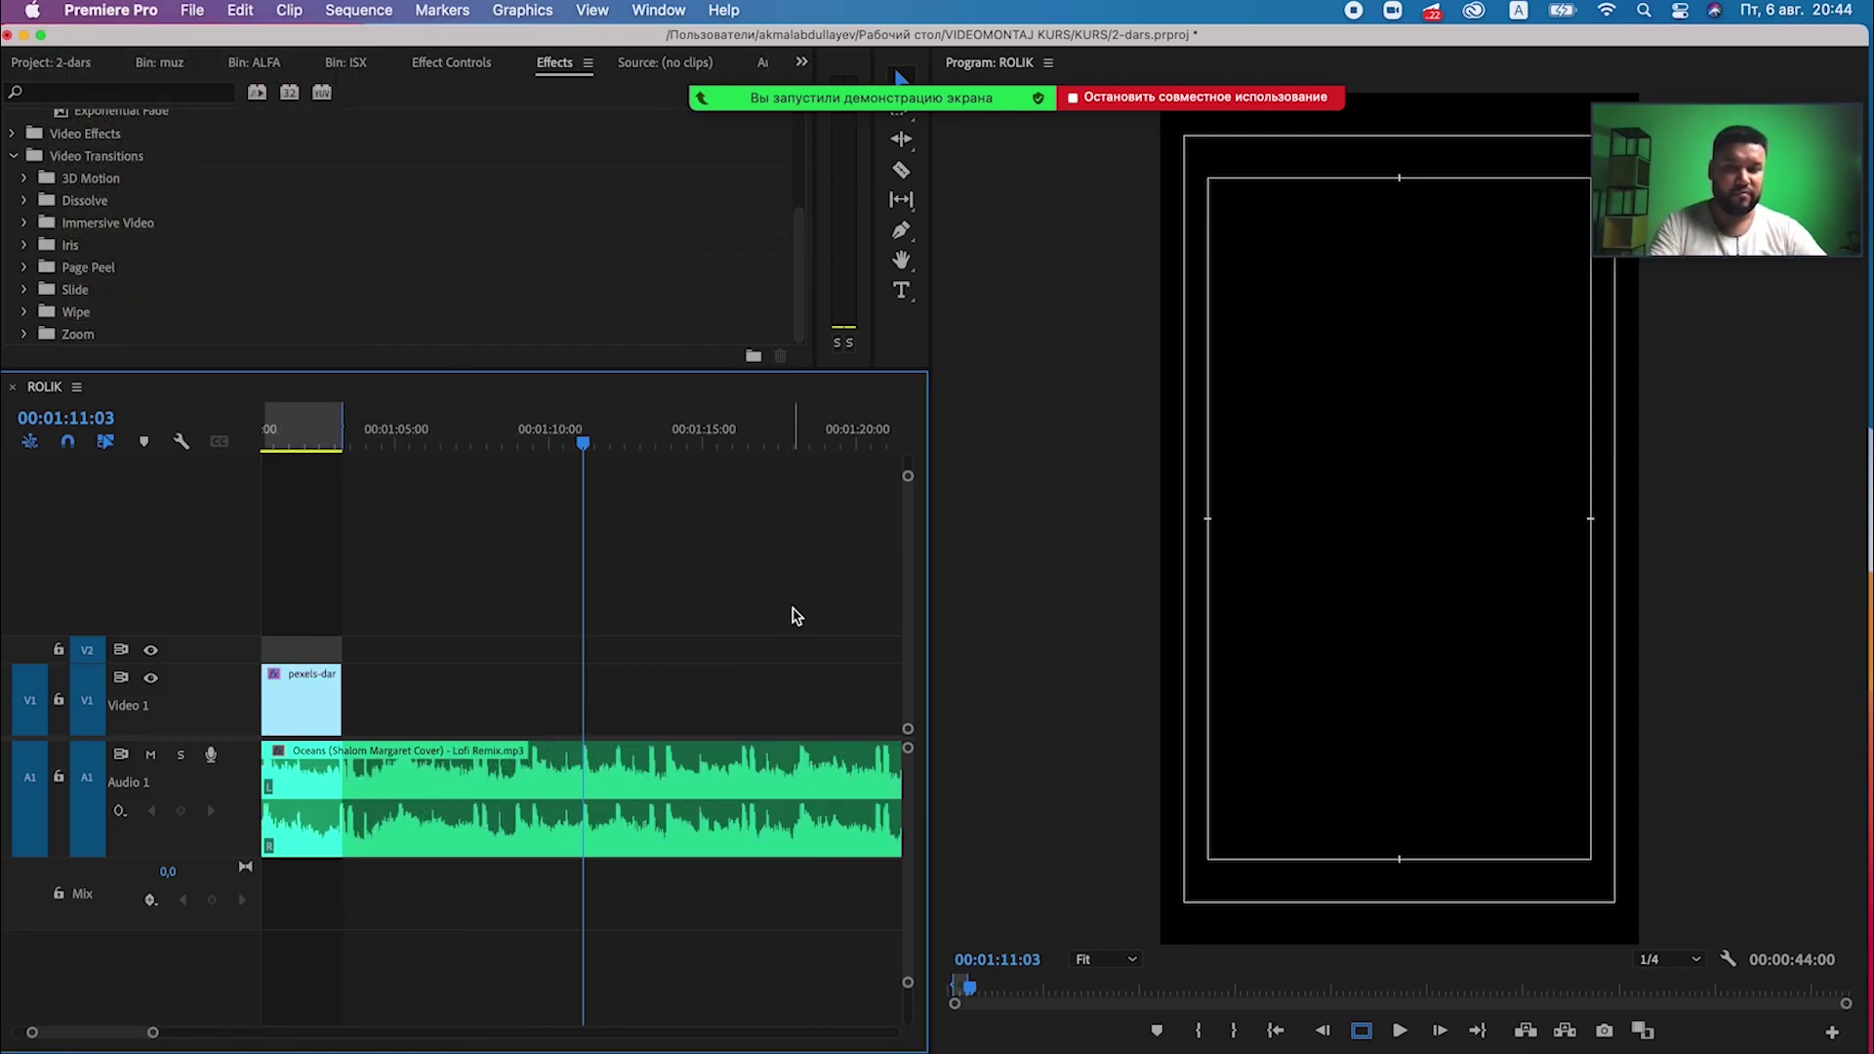
key(j)
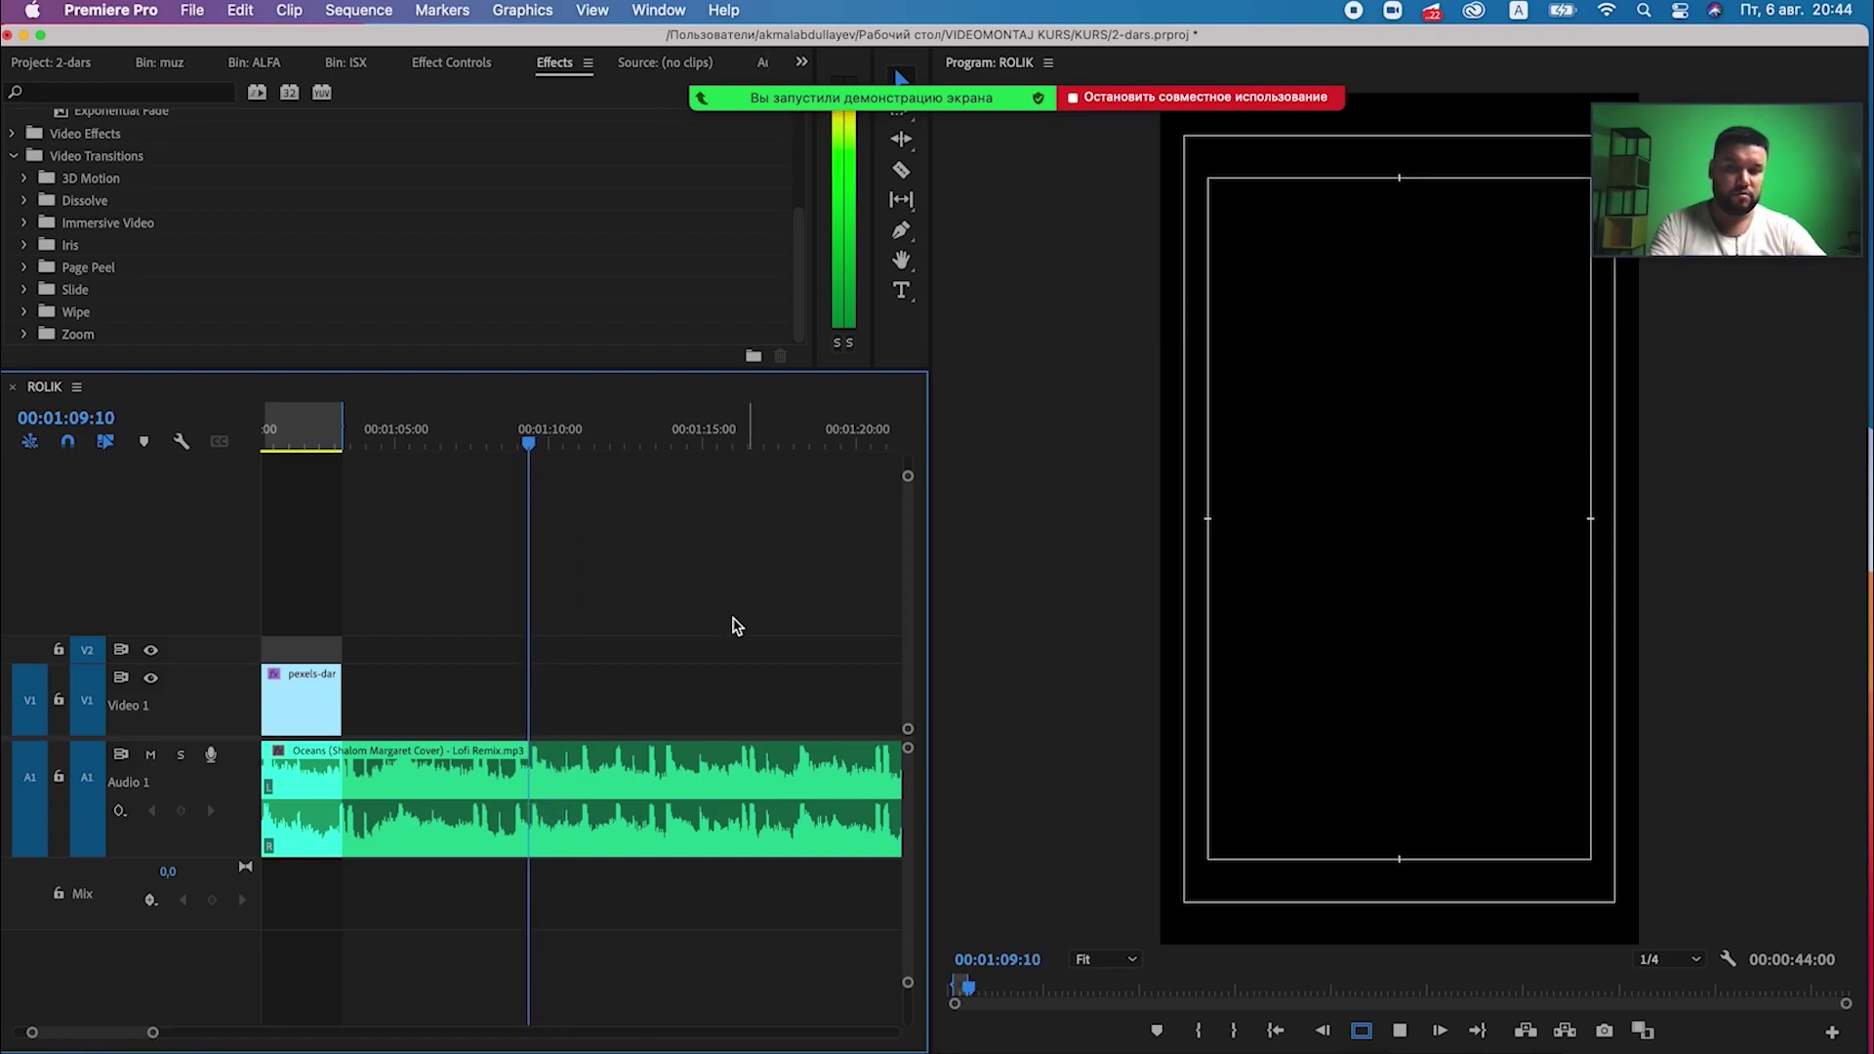
key(j)
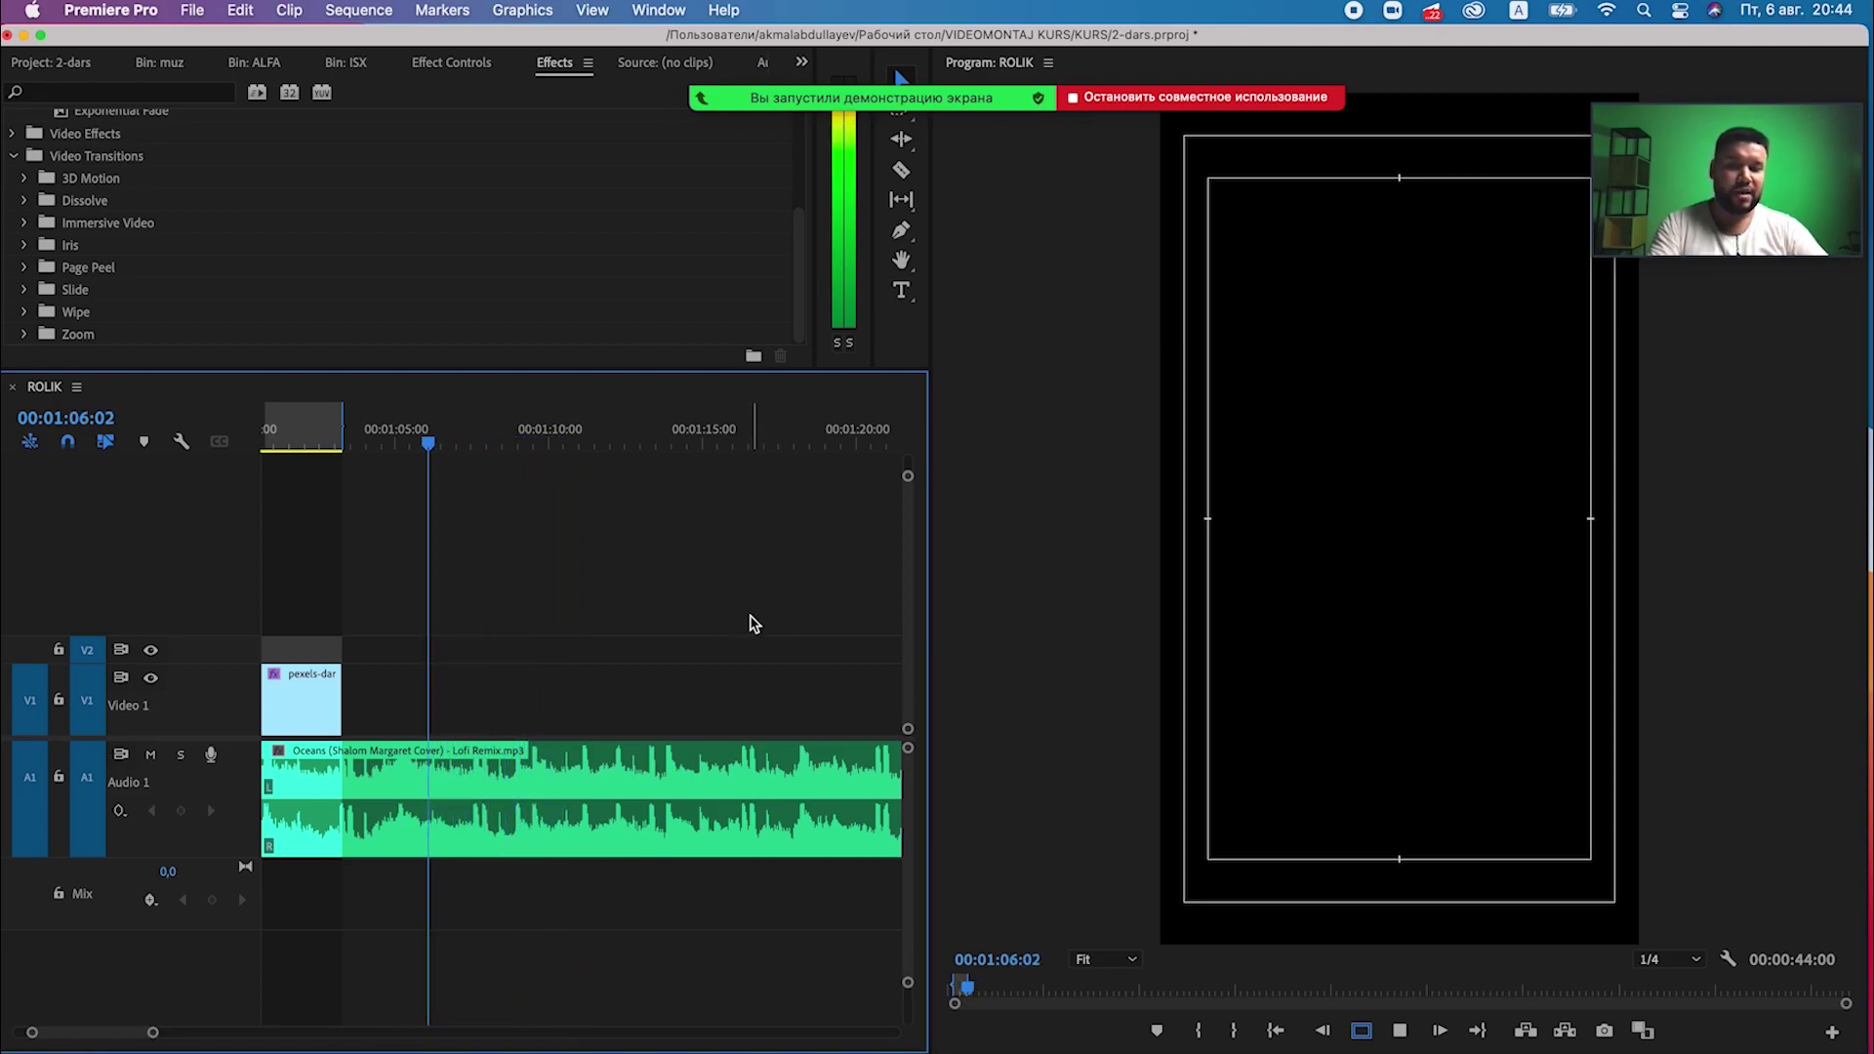
key(k)
key(minus)
key(minus)
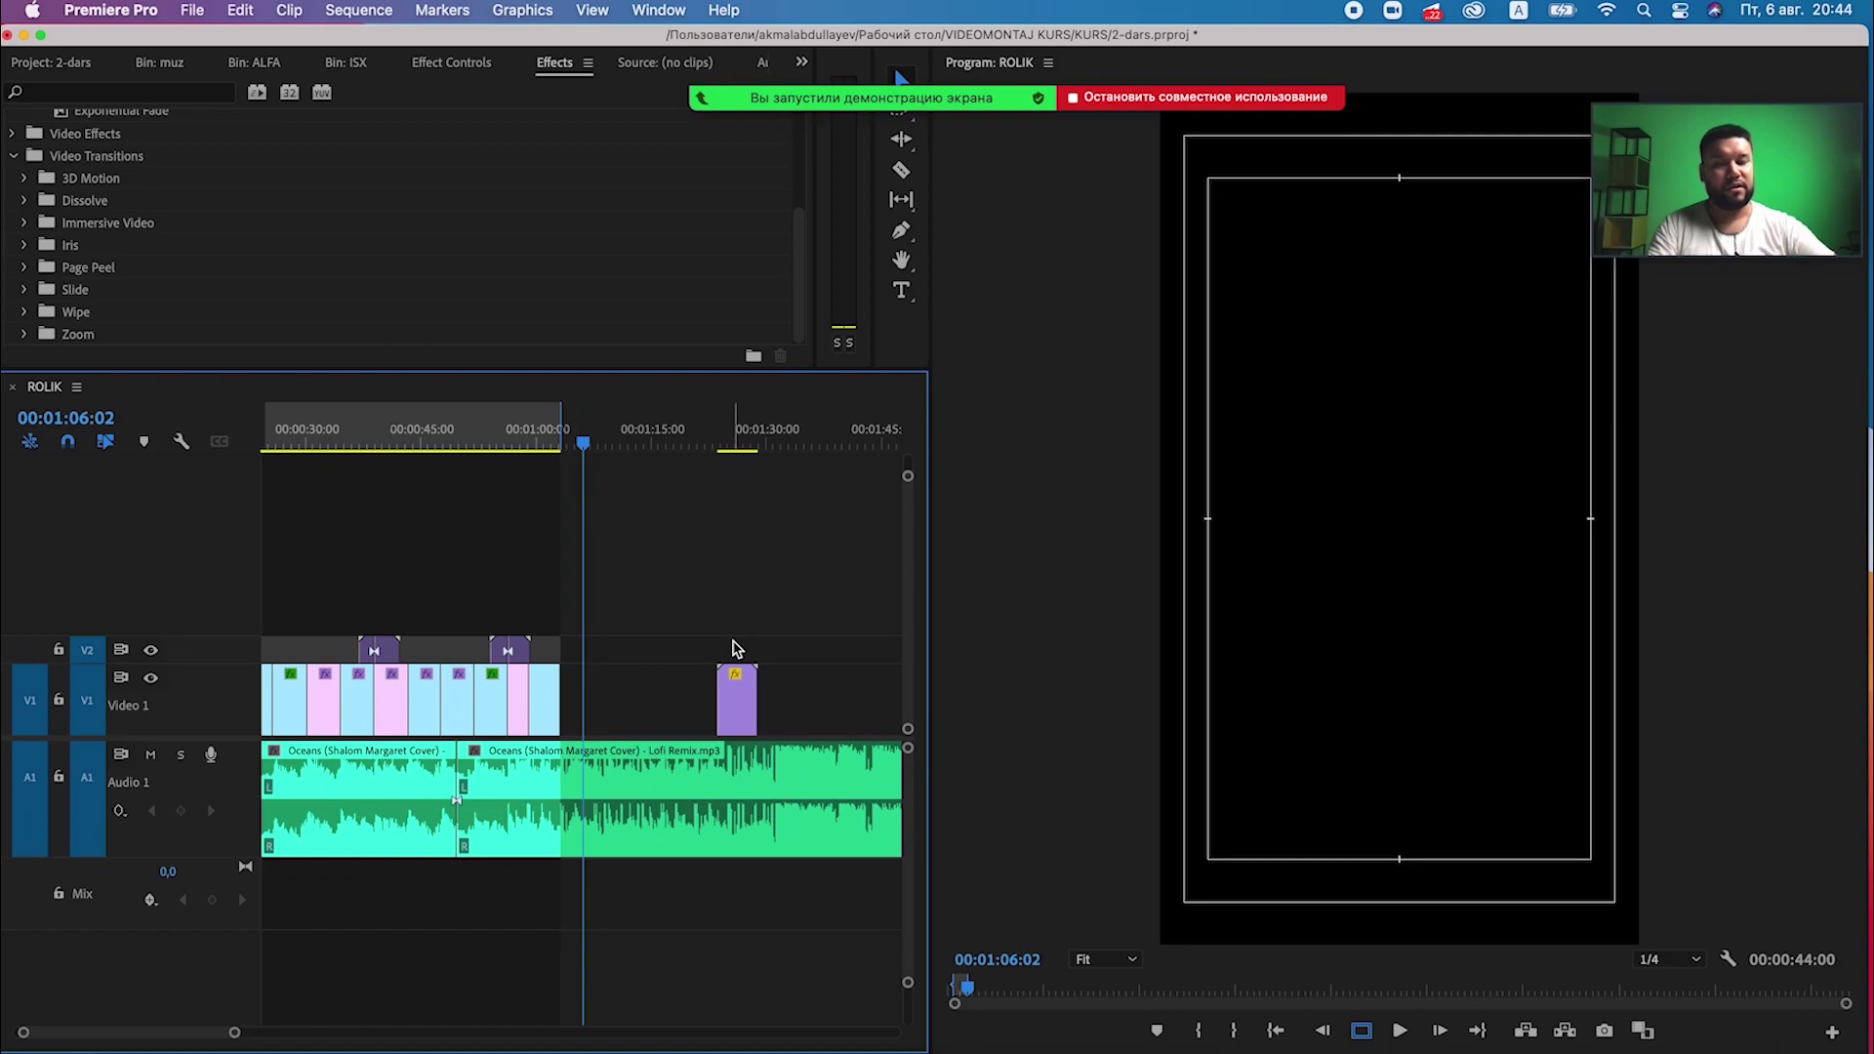
click(636, 444)
key(equal)
key(equal)
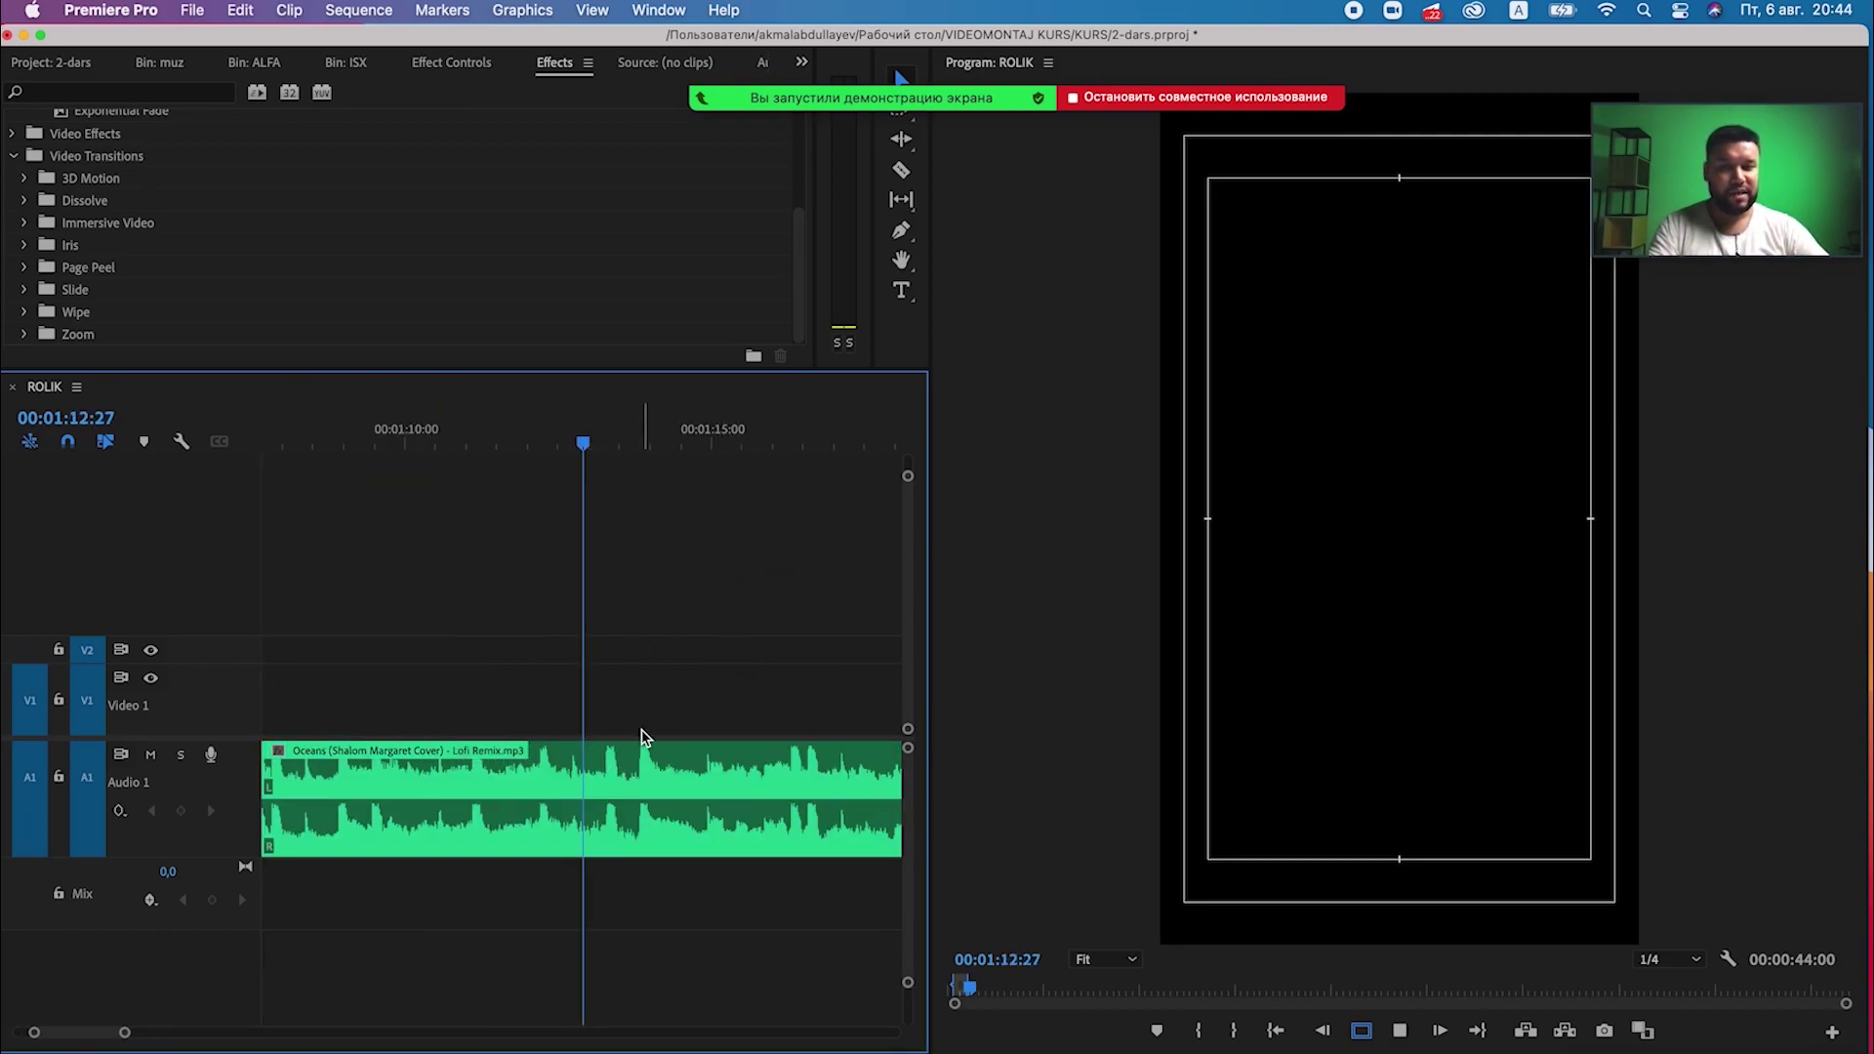
key(l)
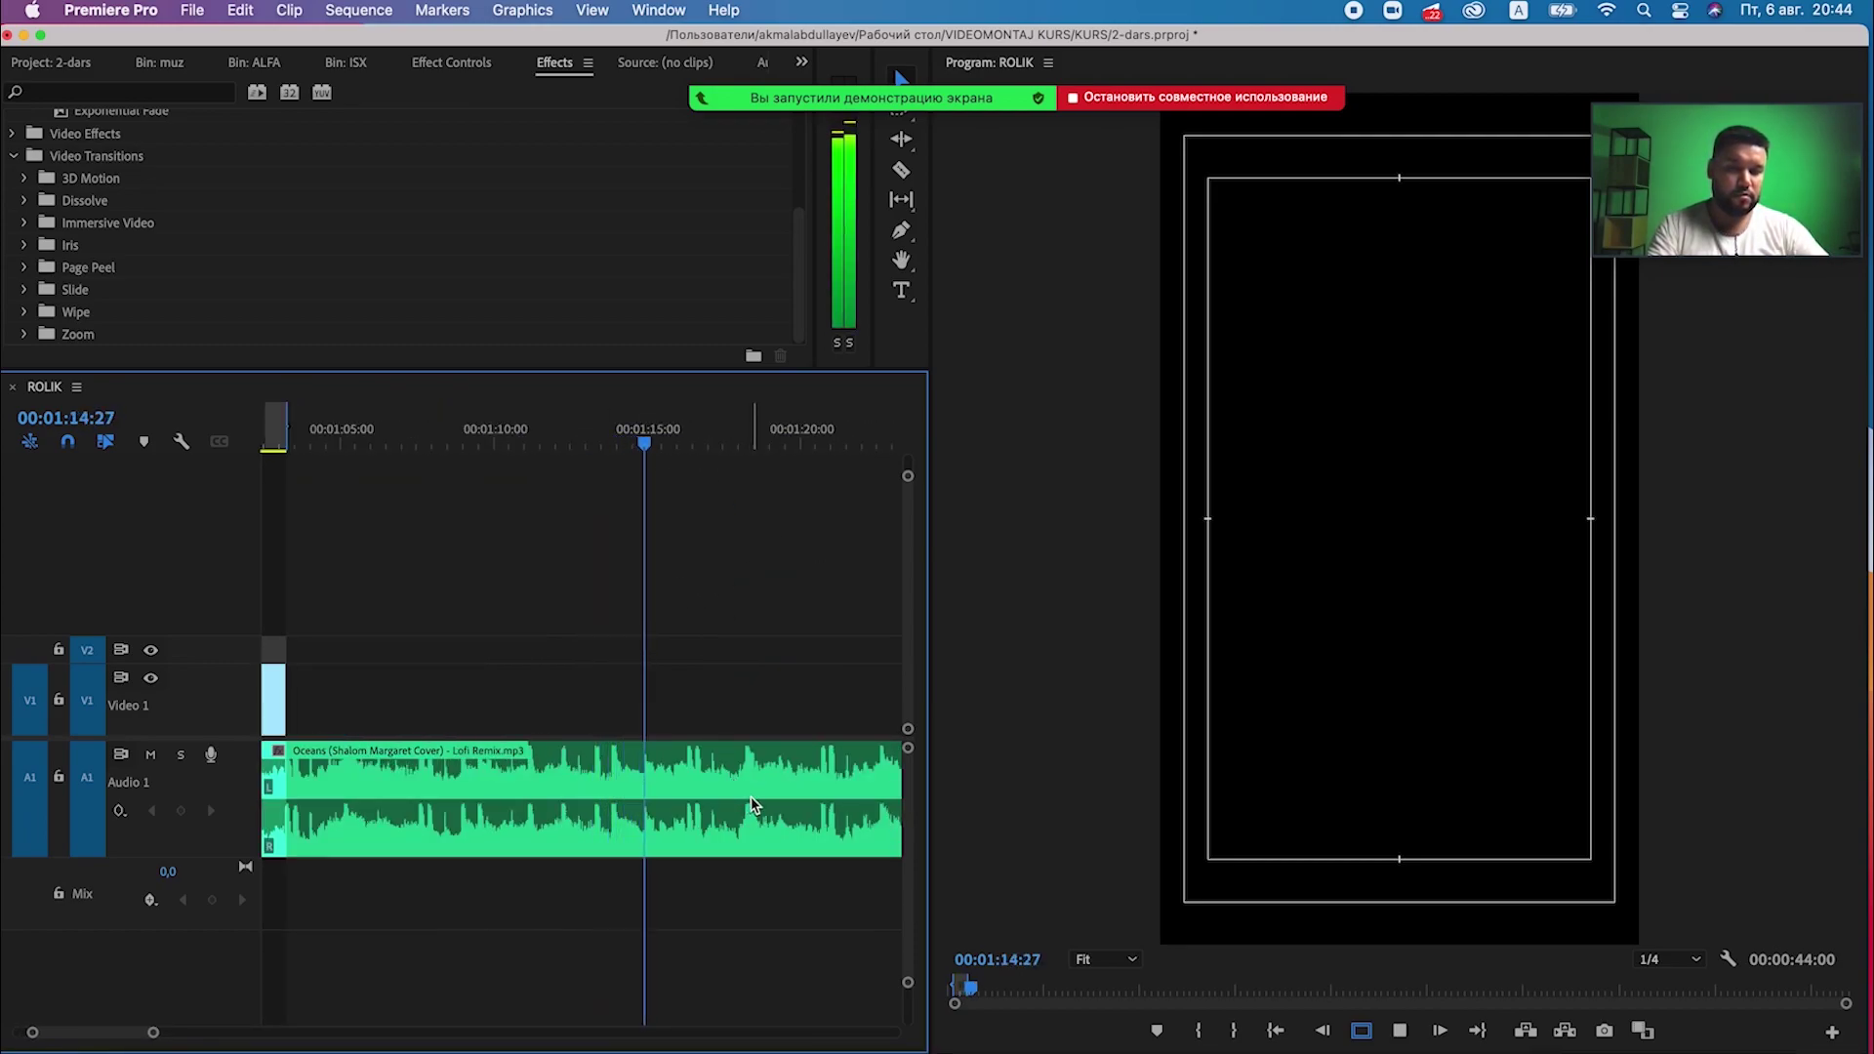
key(k)
scroll(751, 805, up, 1)
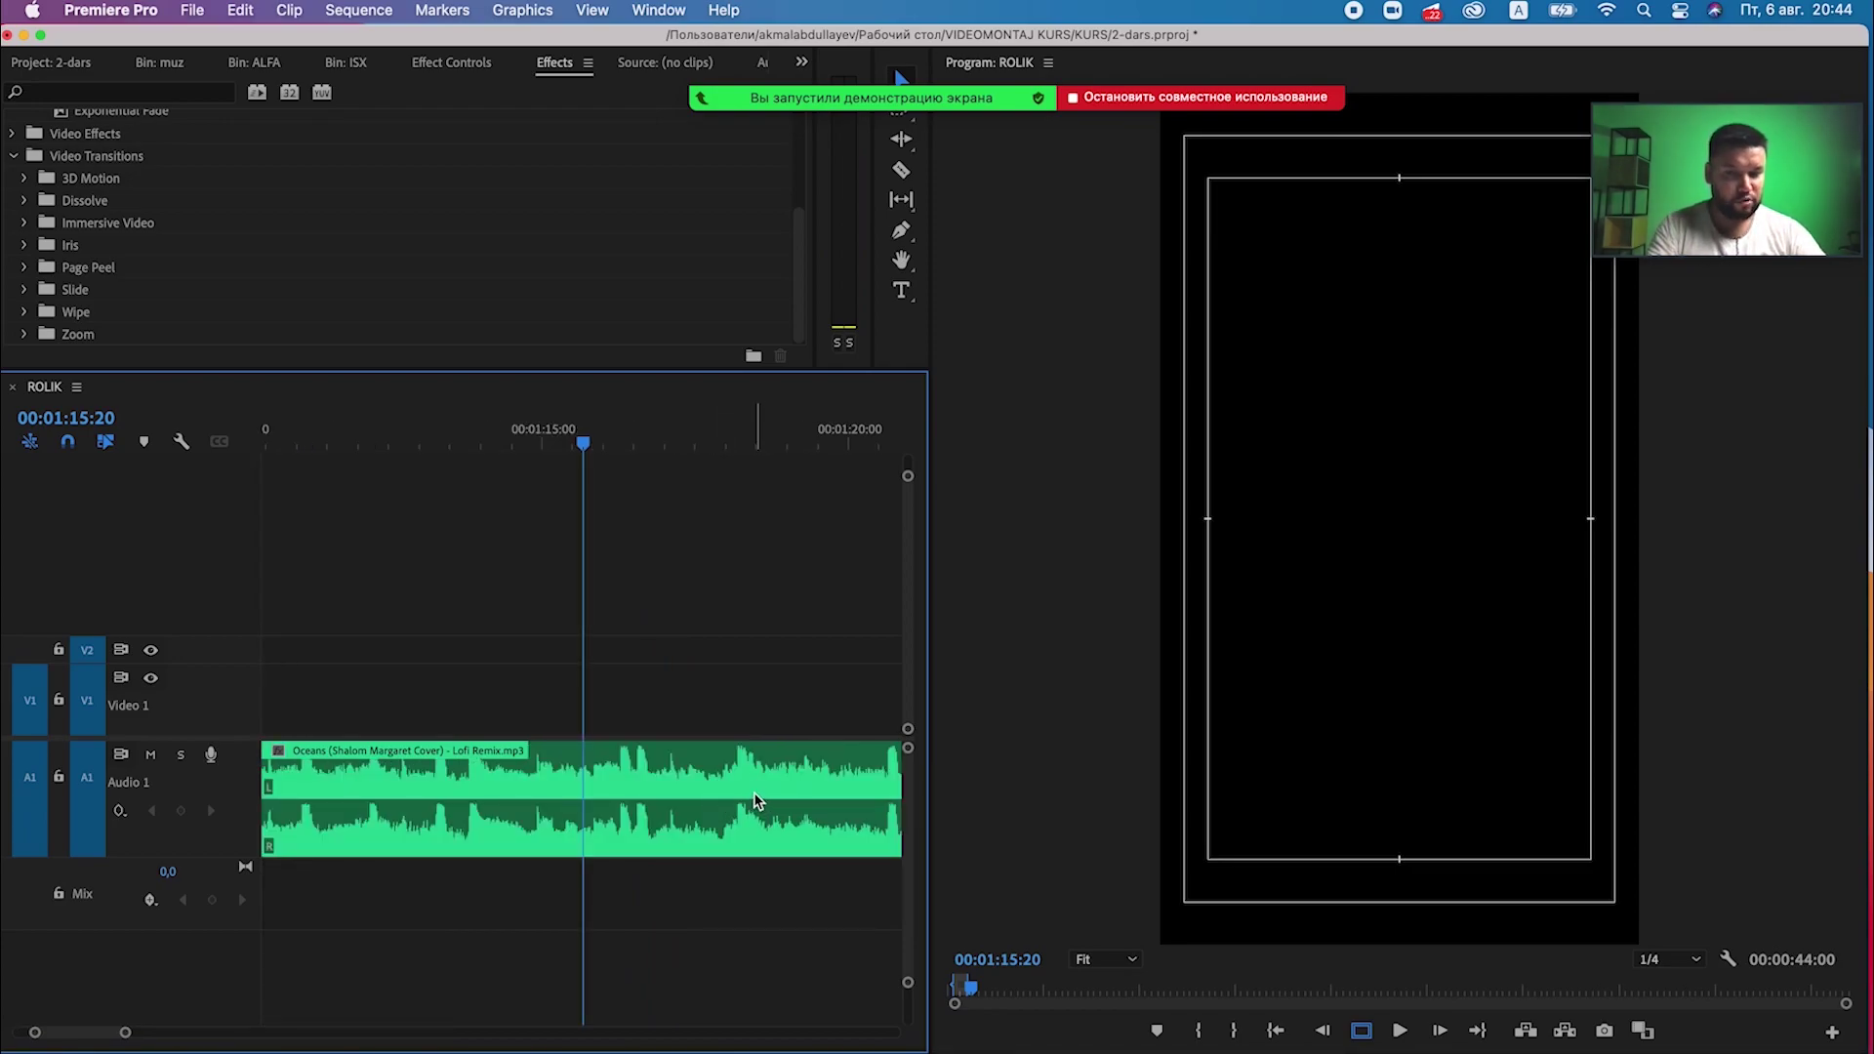
Scrub and play the music to 1:14:23 and cut the track there with Cmd+K.
mouse_move(532, 437)
mouse_down()
mouse_move(642, 469)
mouse_move(480, 471)
mouse_up()
key(space)
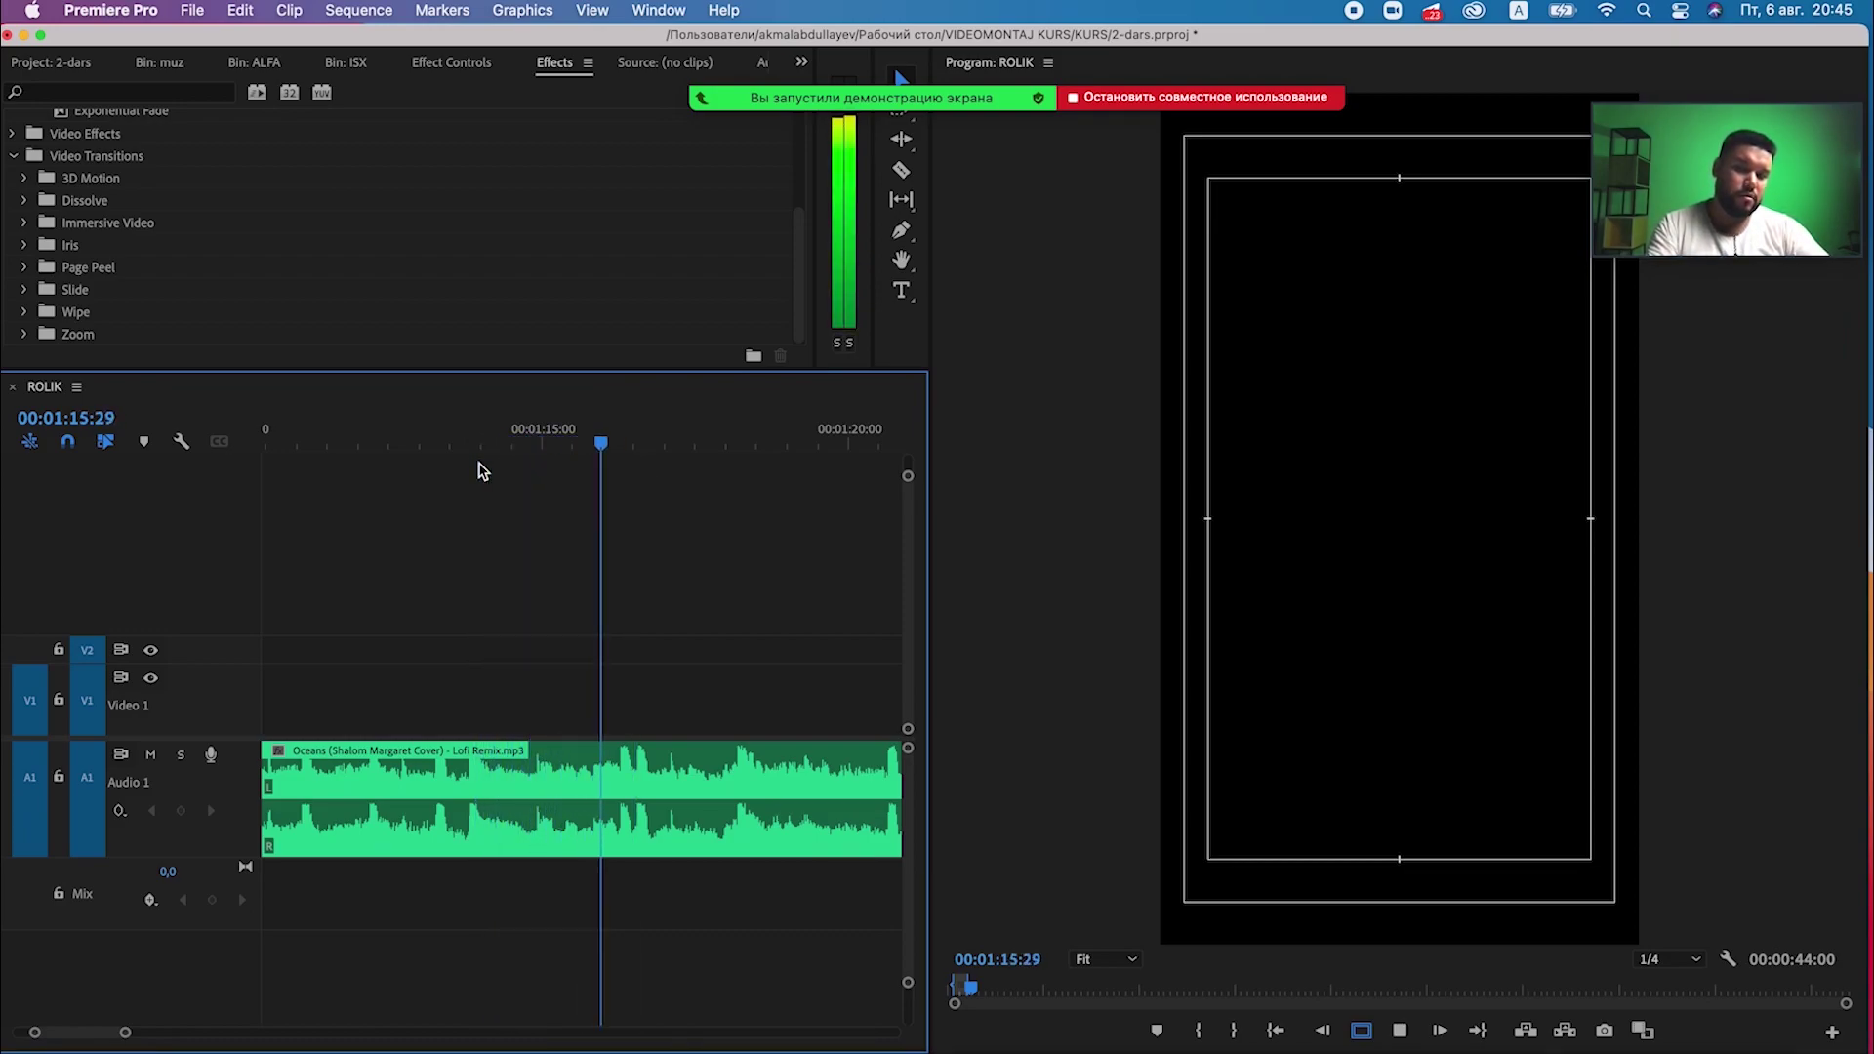
key(space)
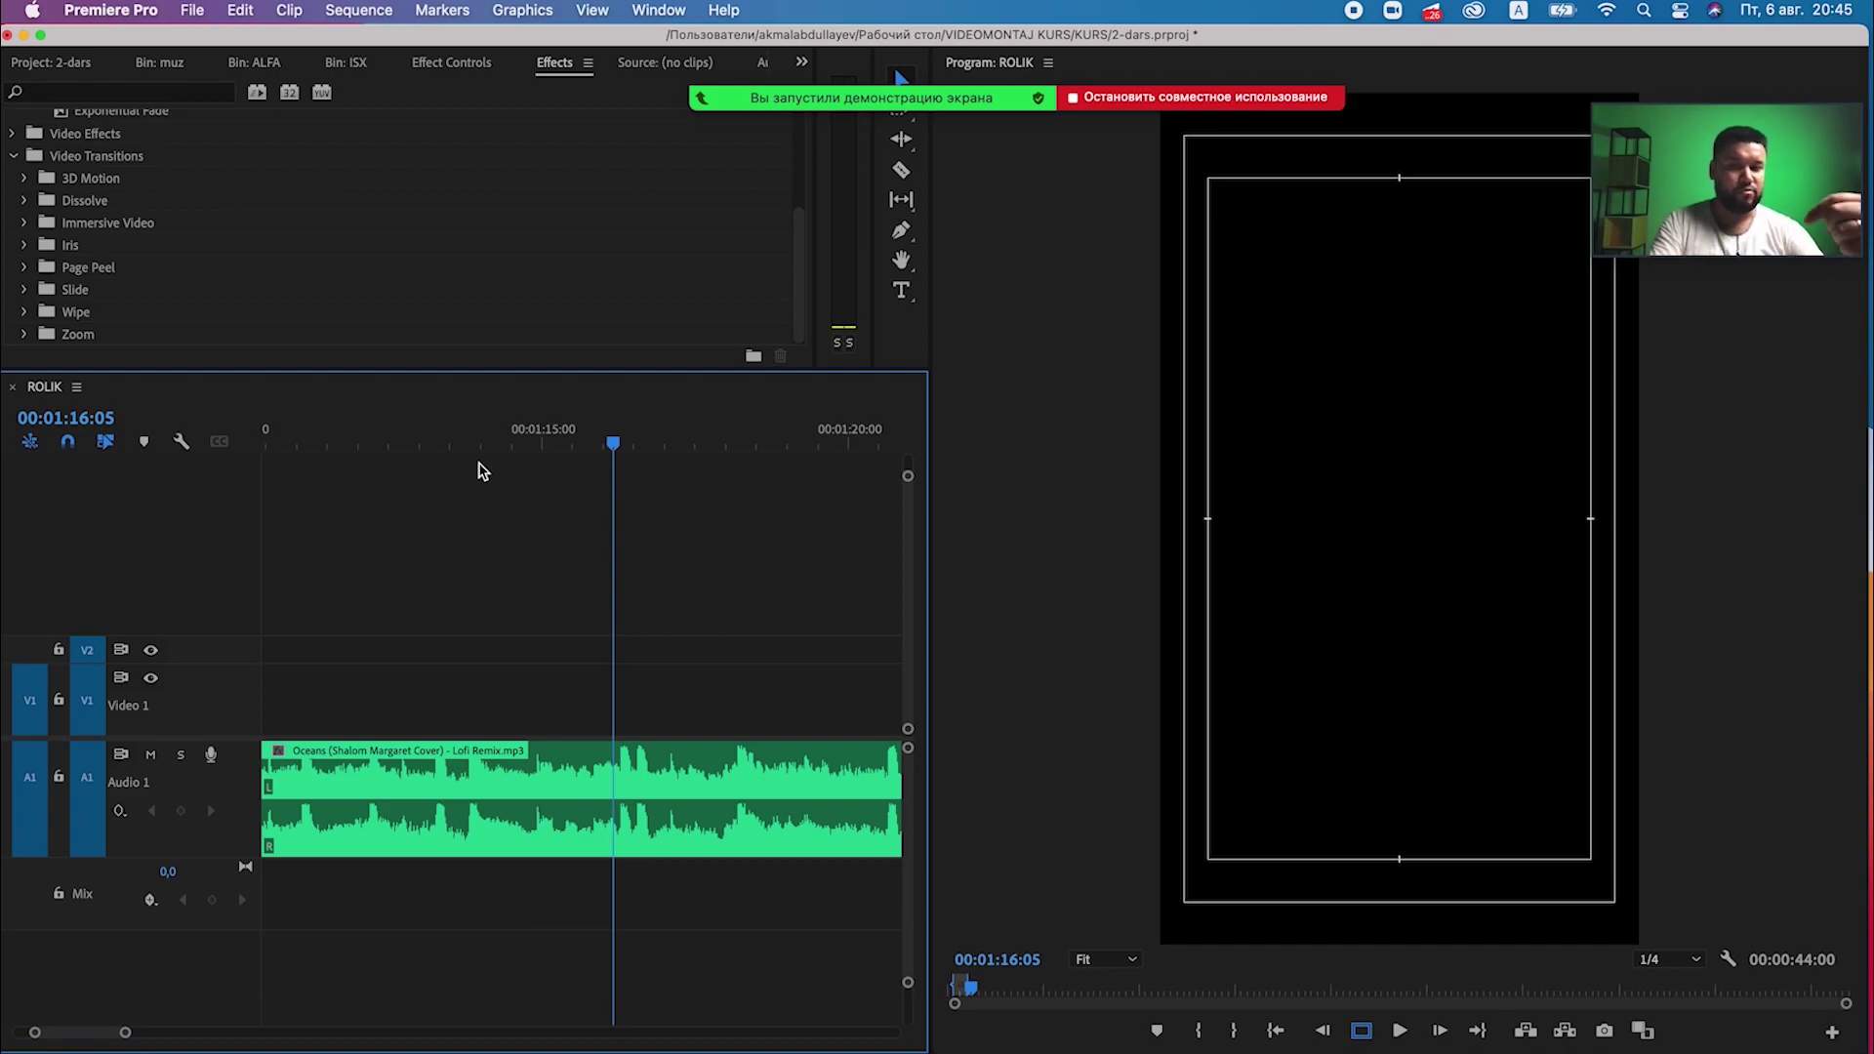
key(j)
key(space)
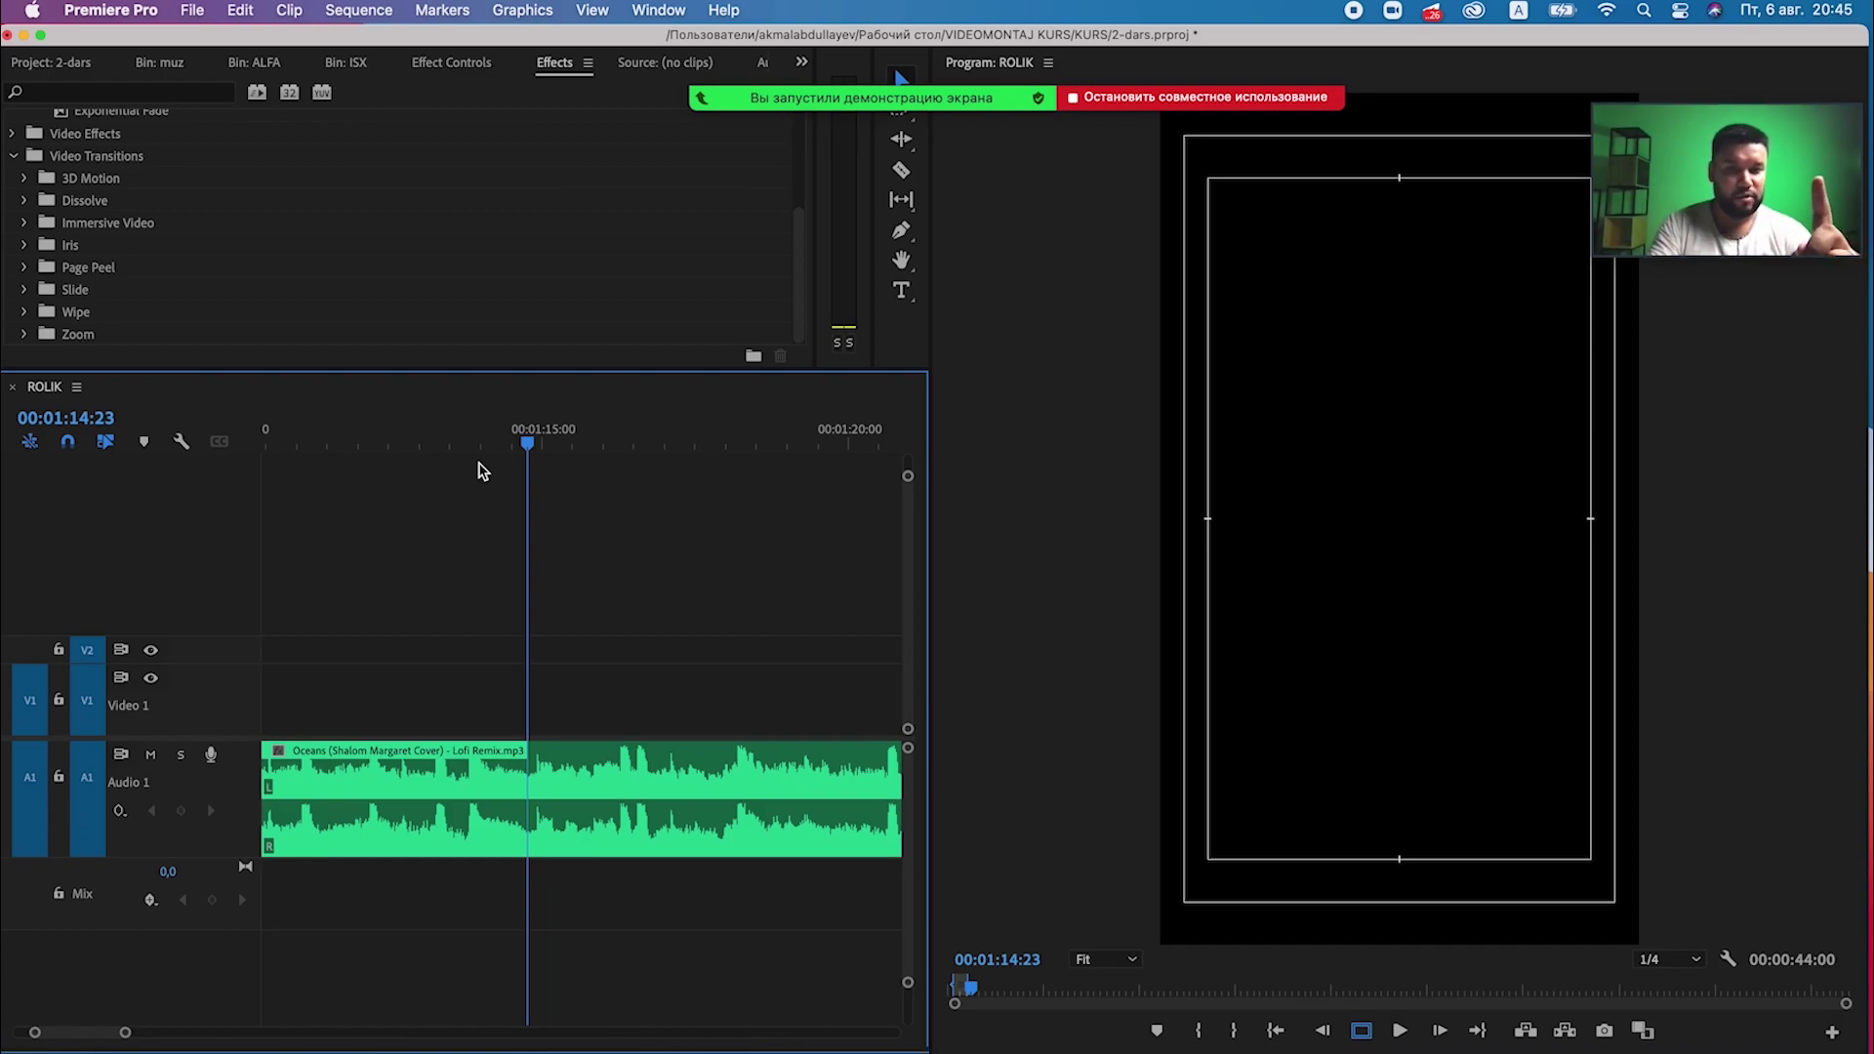
key(super+k)
Cut the music again at 1:17:04 and select the short middle piece.
key(space)
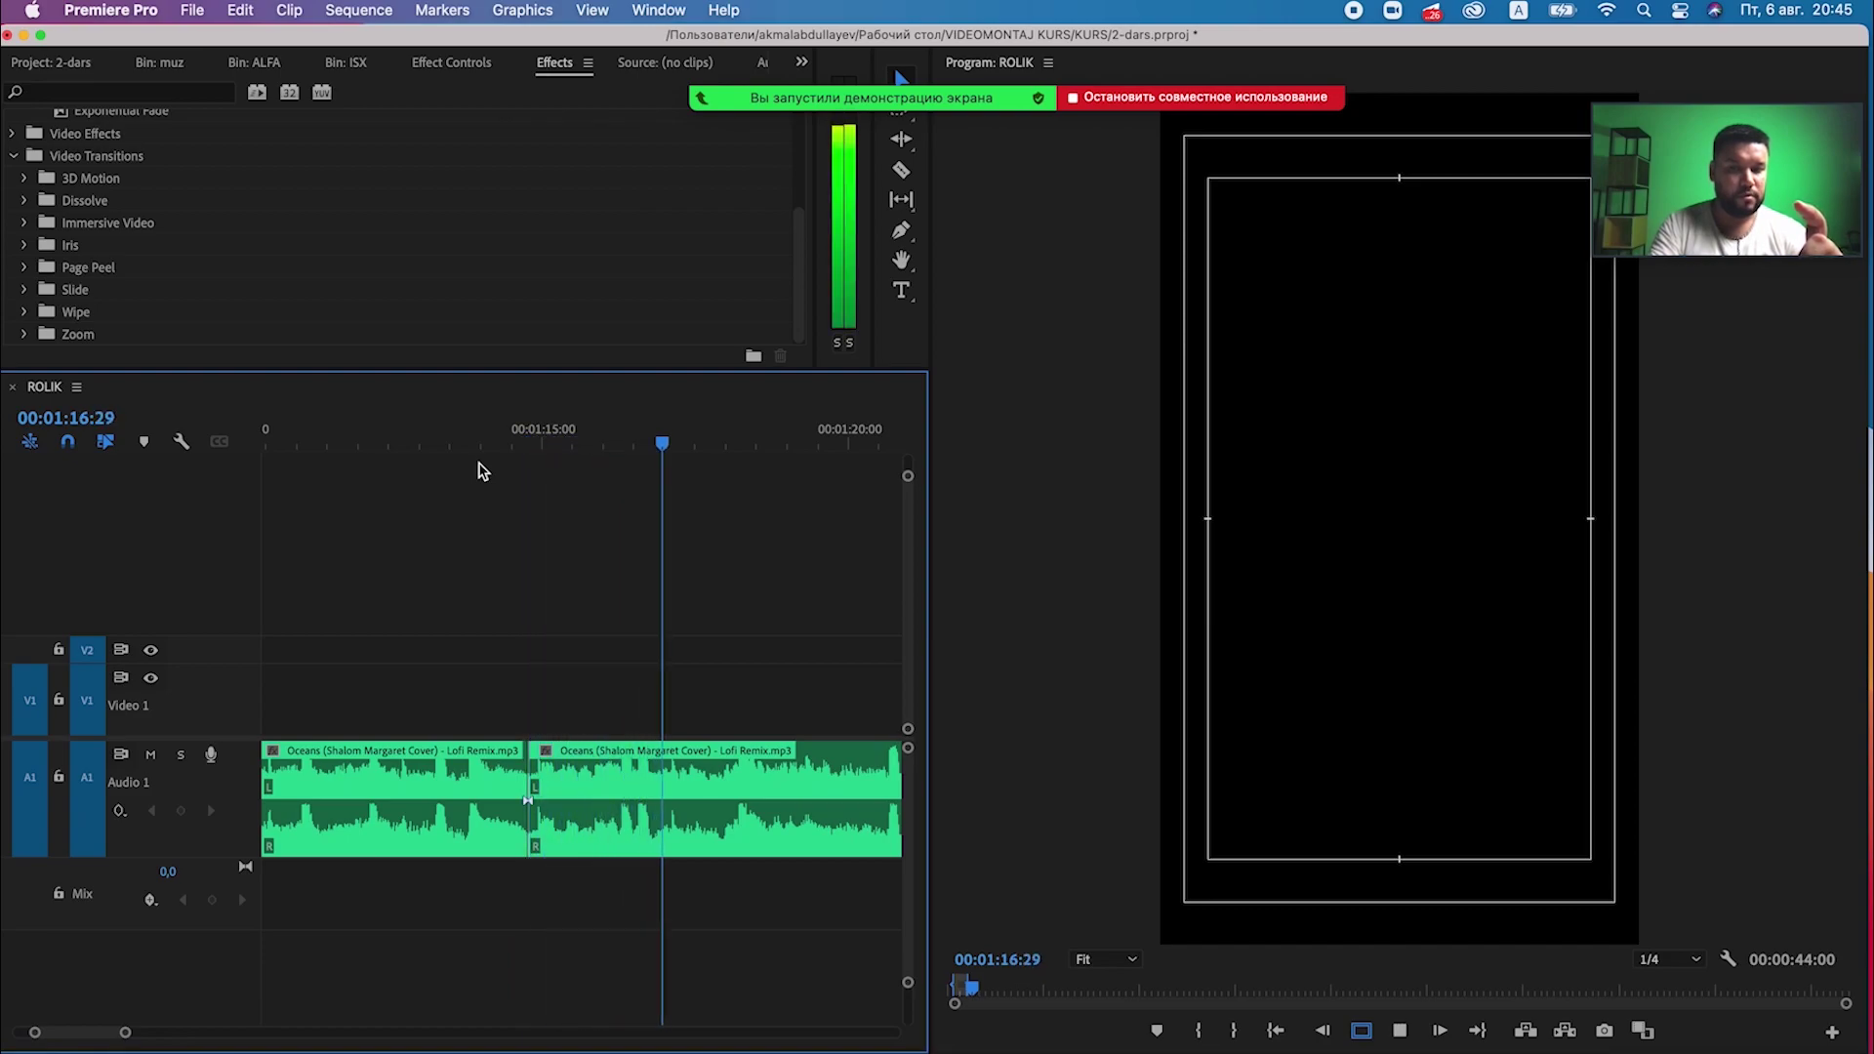
key(space)
key(super+k)
key(space)
key(space)
click(632, 783)
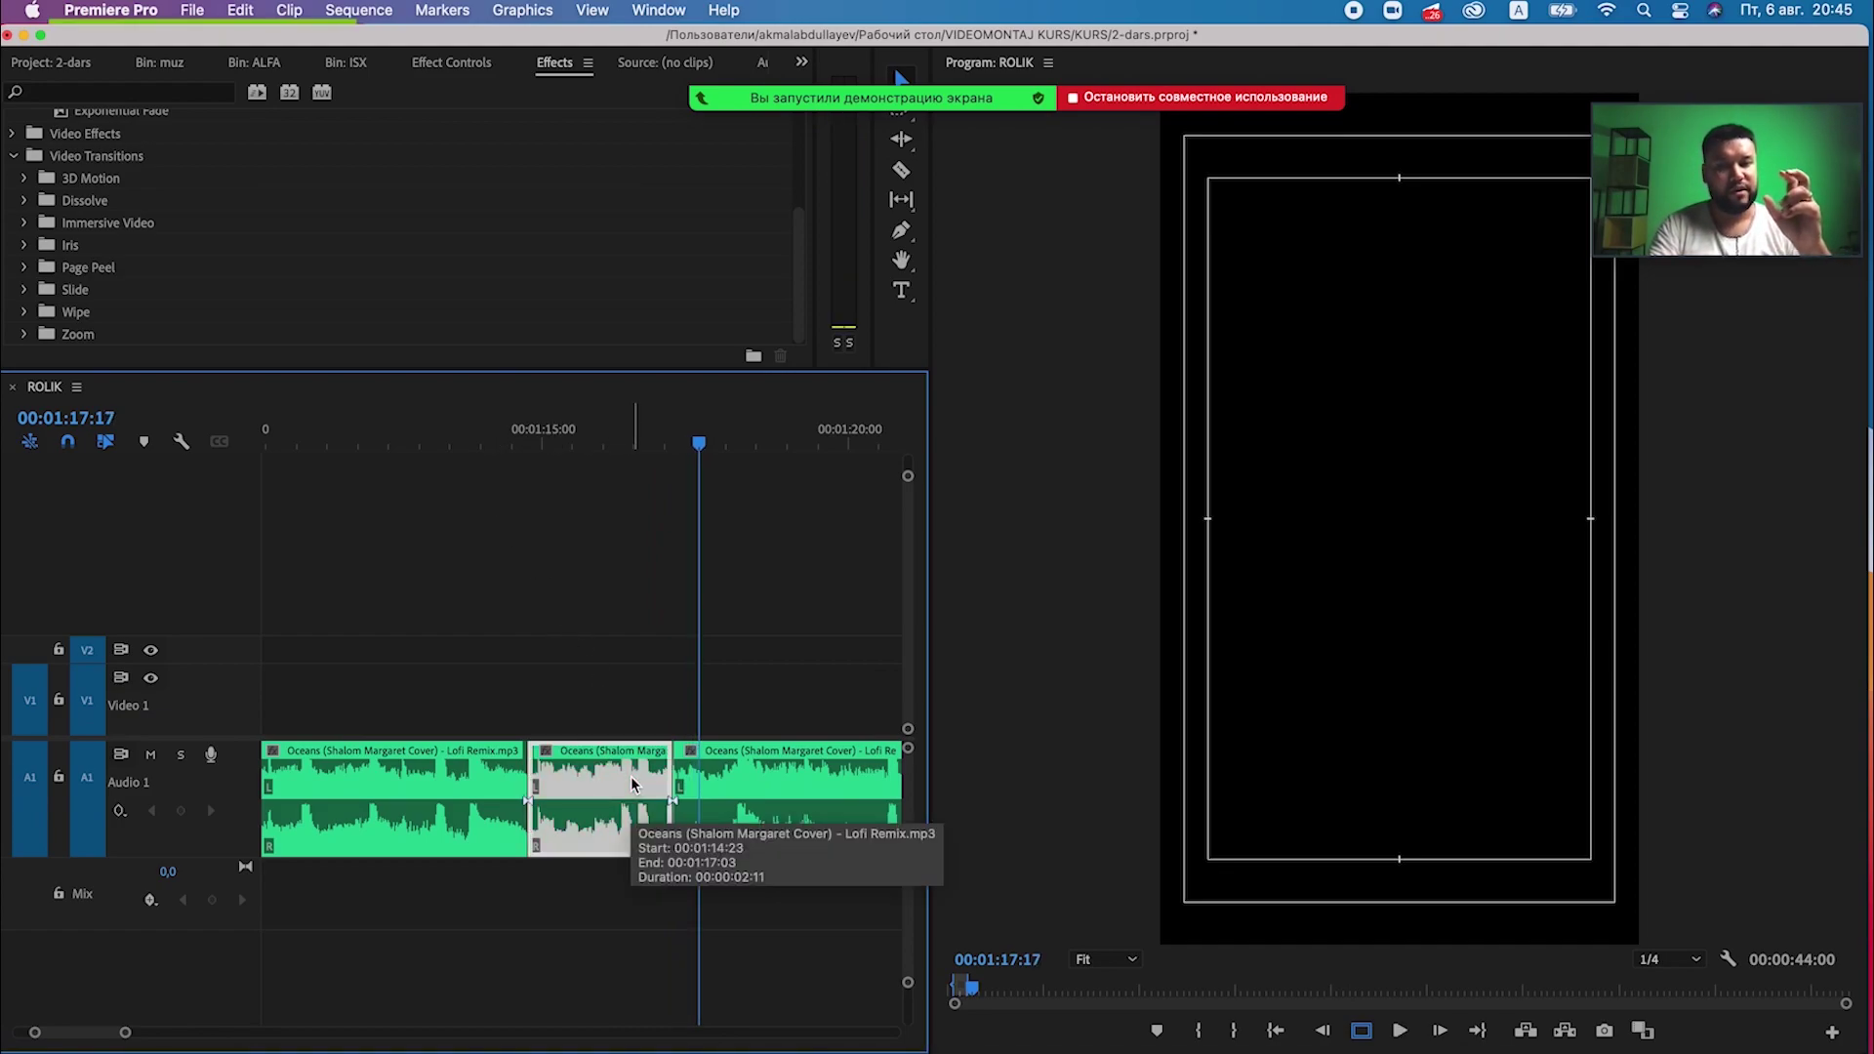
Ripple-delete the selected middle music piece with Shift+Delete and zoom the timeline out.
key(shift+Delete)
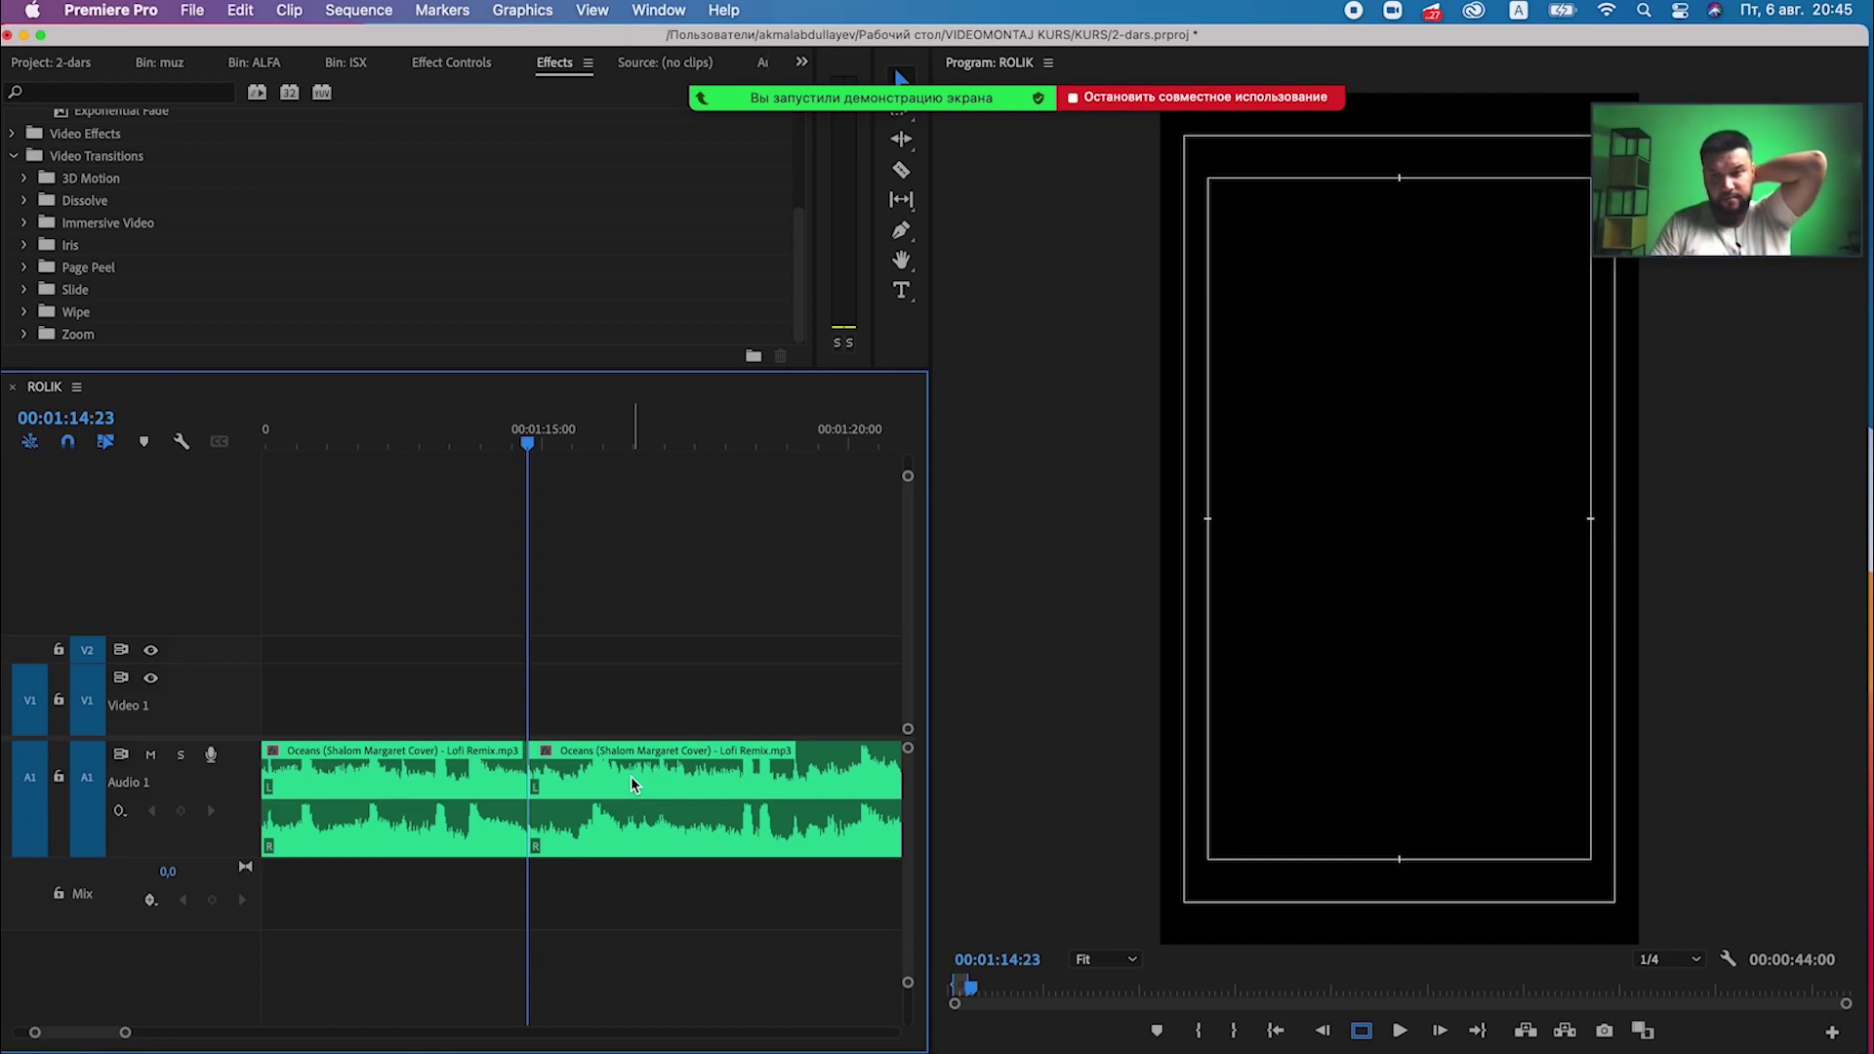
scroll(624, 776, down, 3)
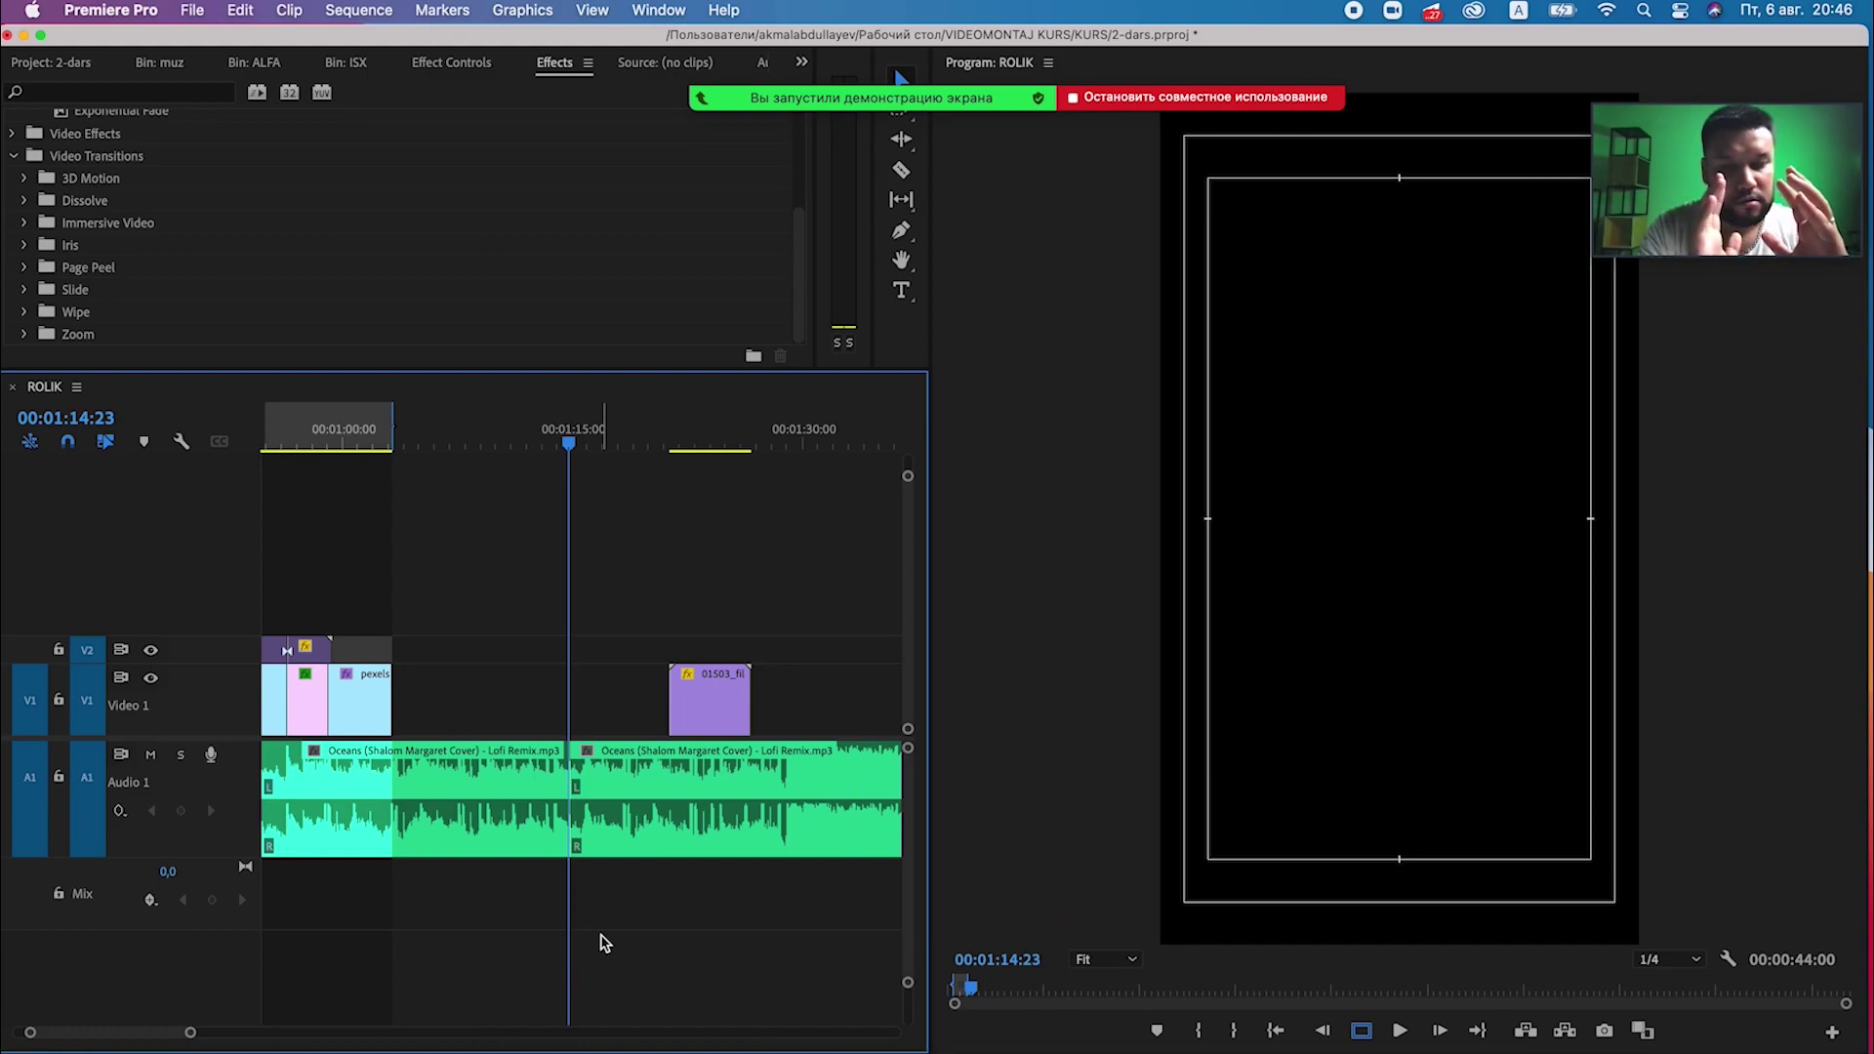
With the Razor tool, cut the music track at five more points.
key(c)
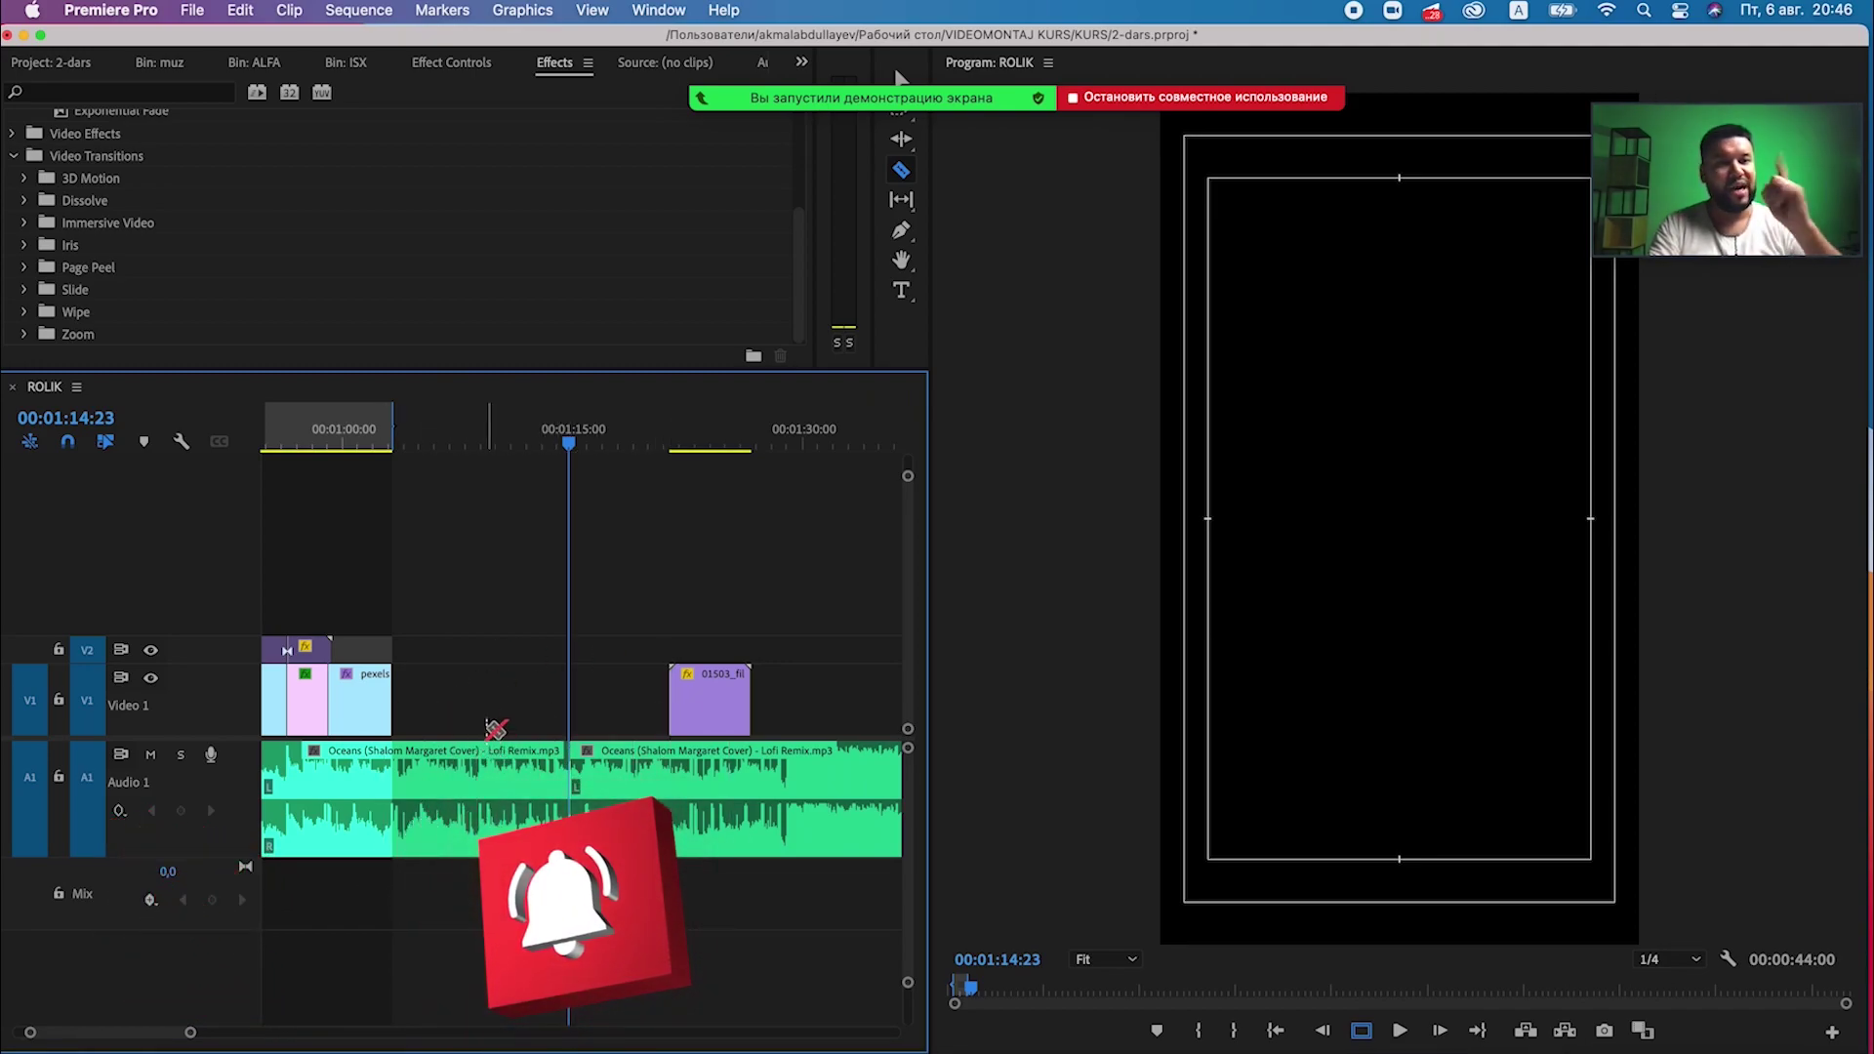
key(v)
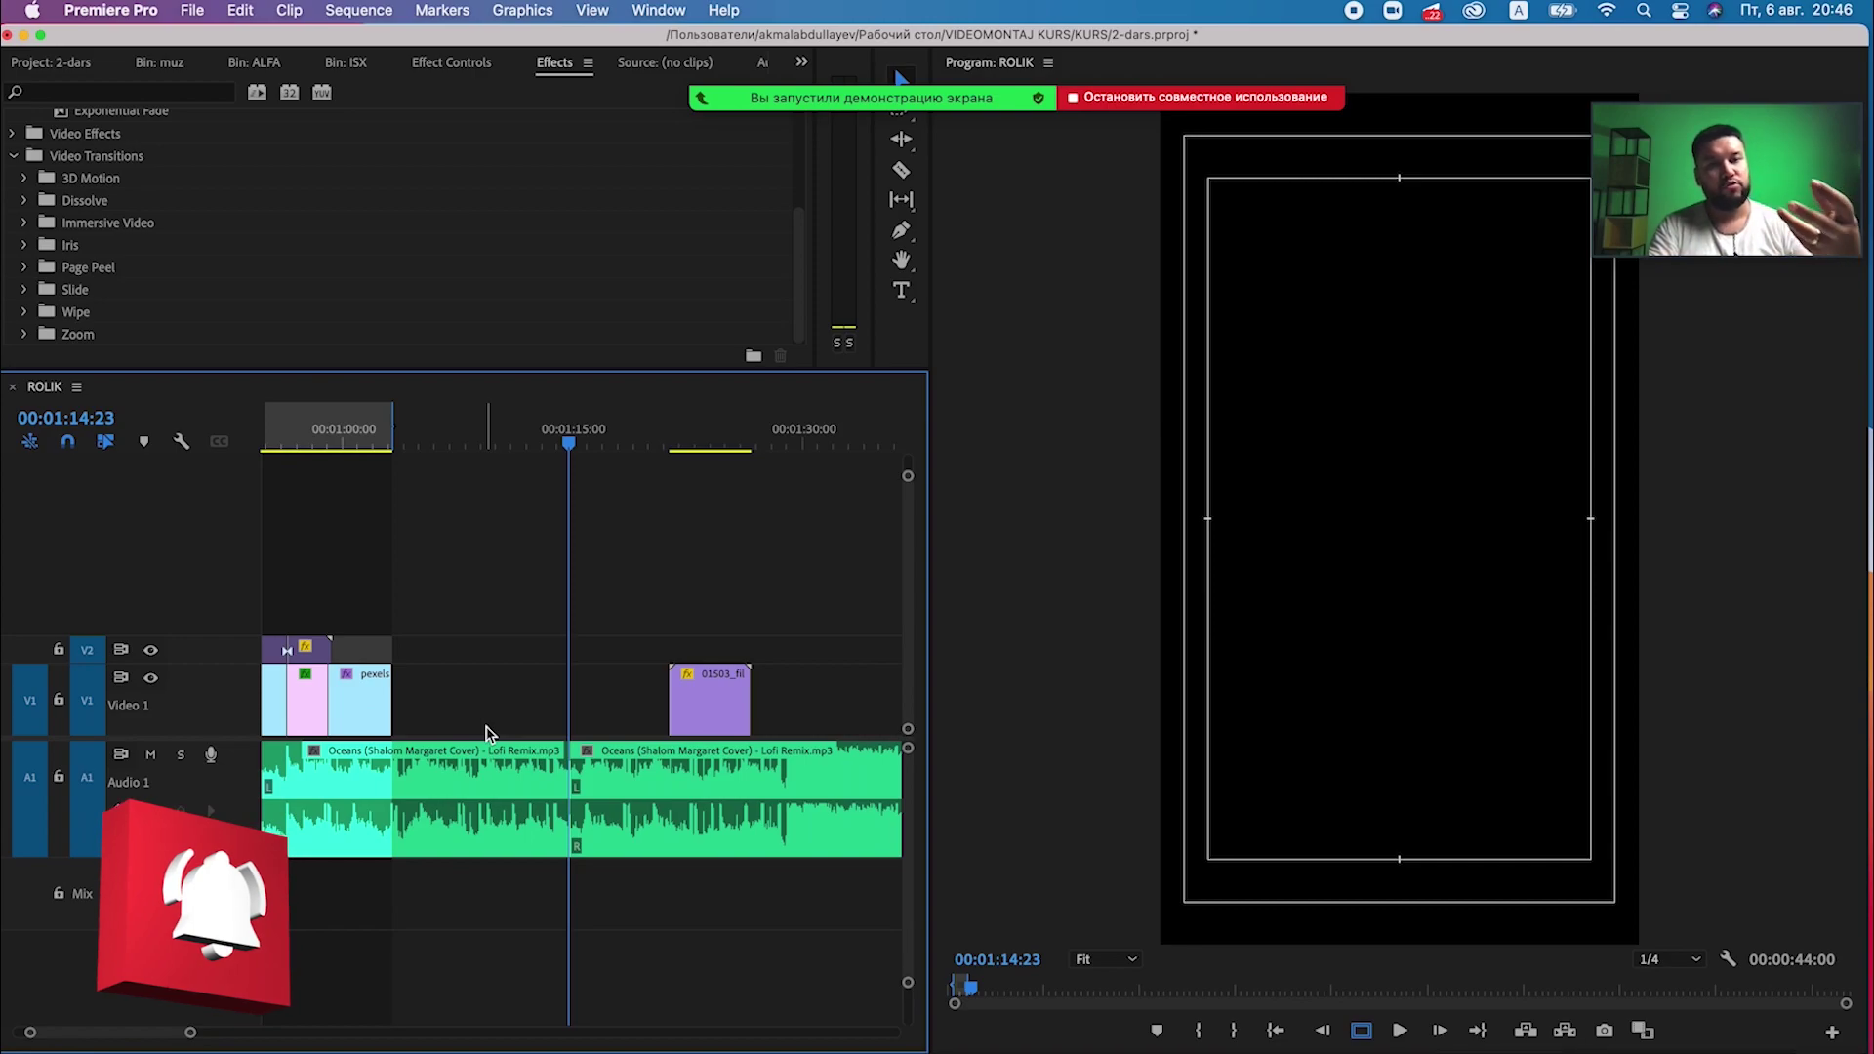
key(c)
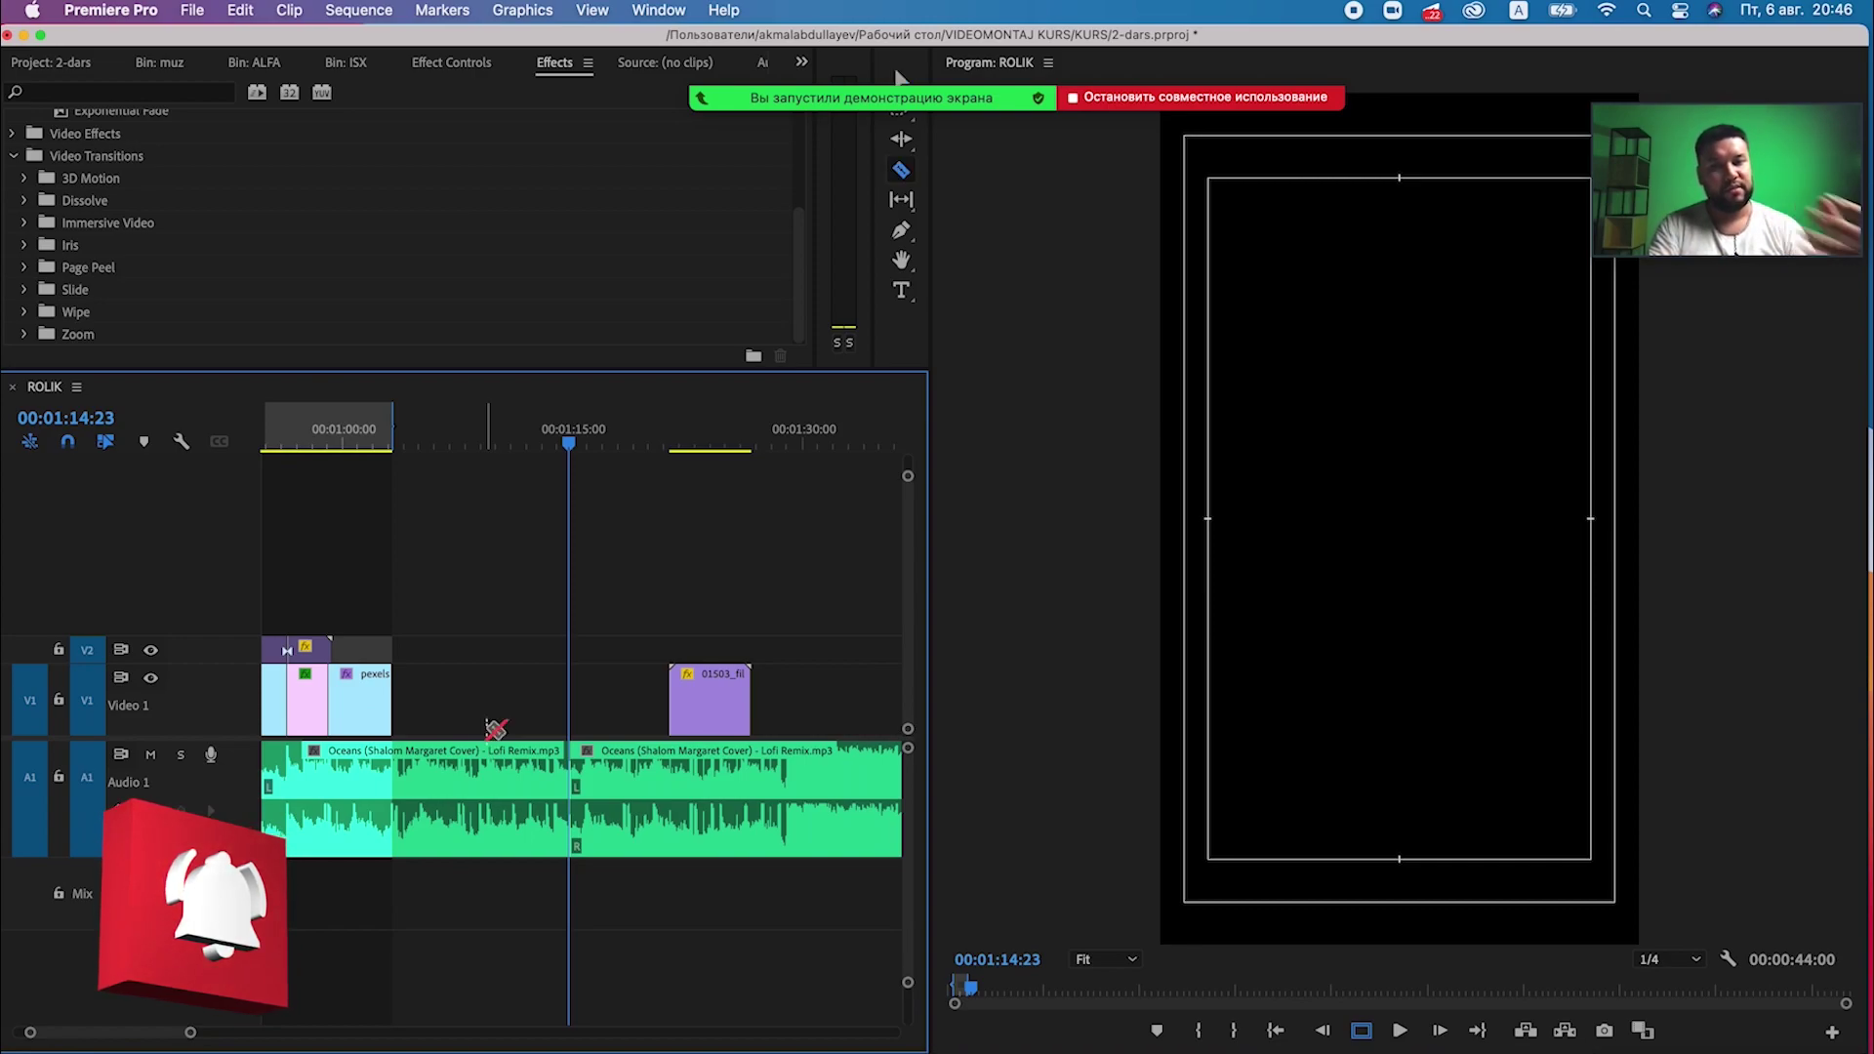
click(451, 796)
click(505, 796)
click(669, 795)
click(790, 796)
click(812, 796)
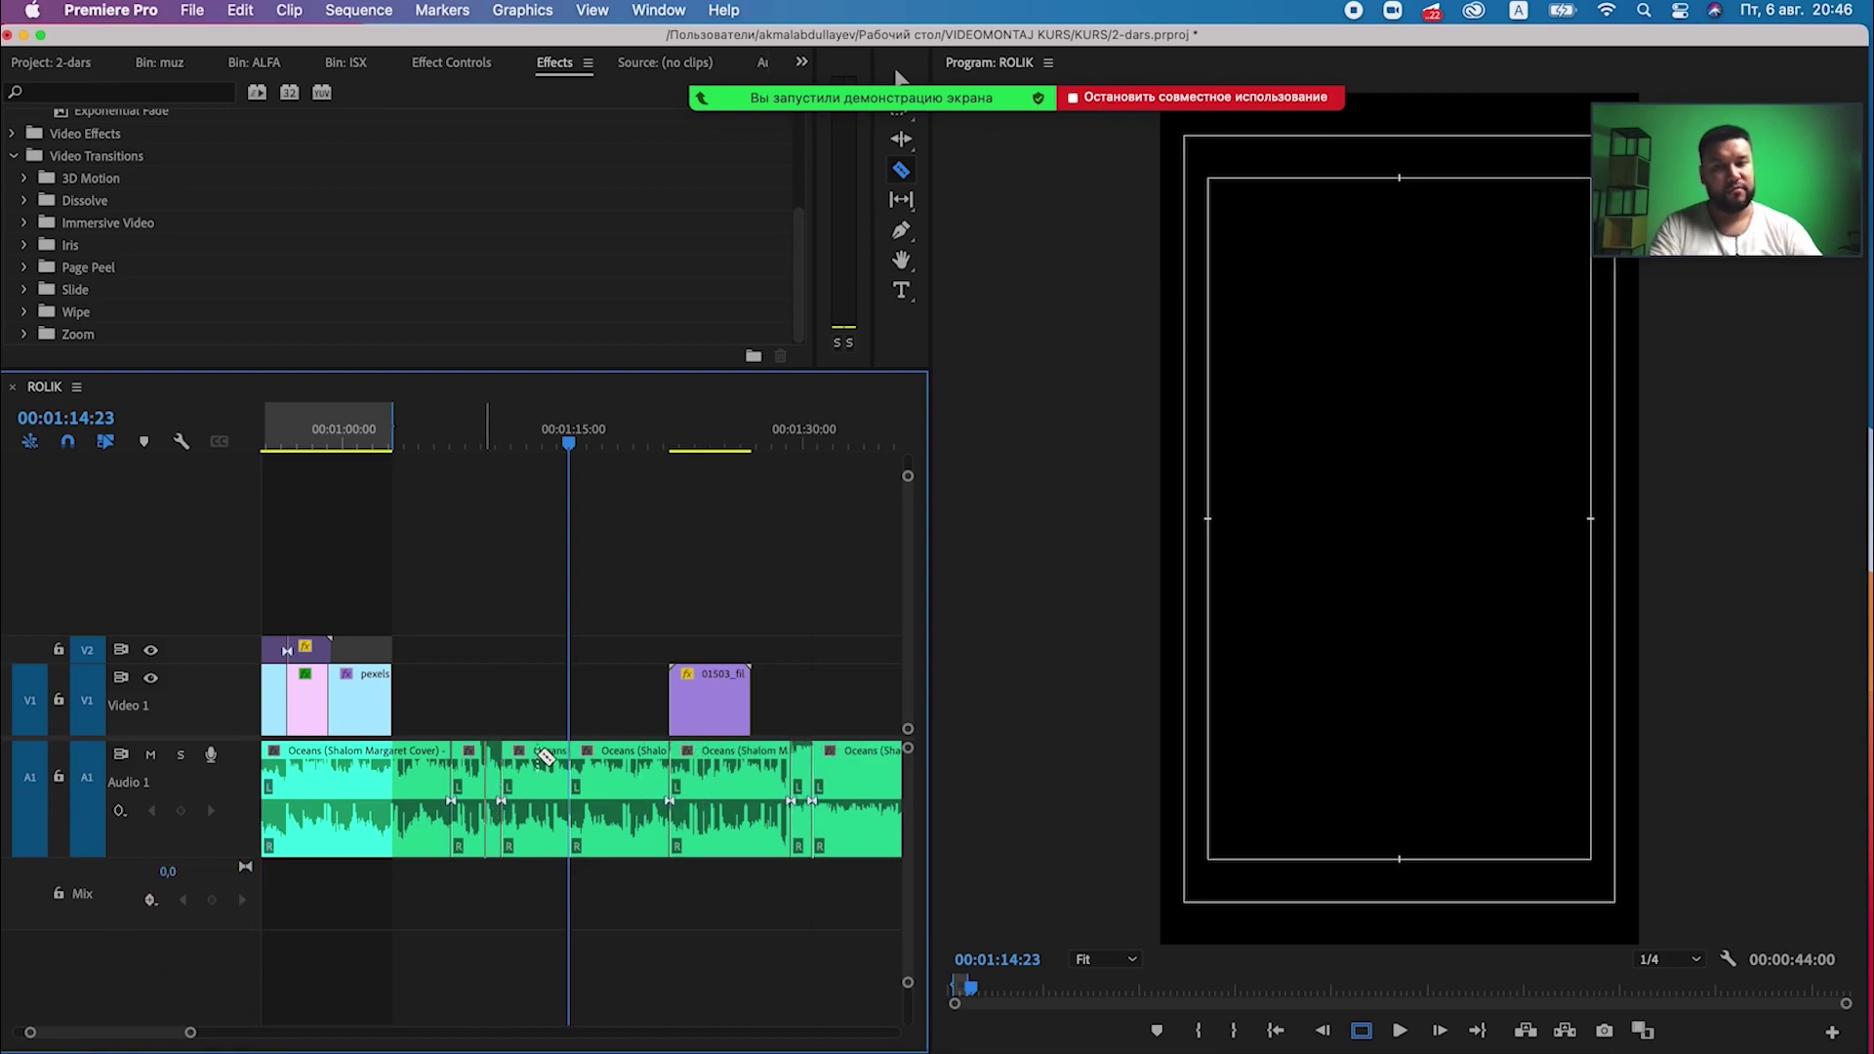
Ripple-delete the four short music pieces between the cuts, closing the gaps.
click(475, 769)
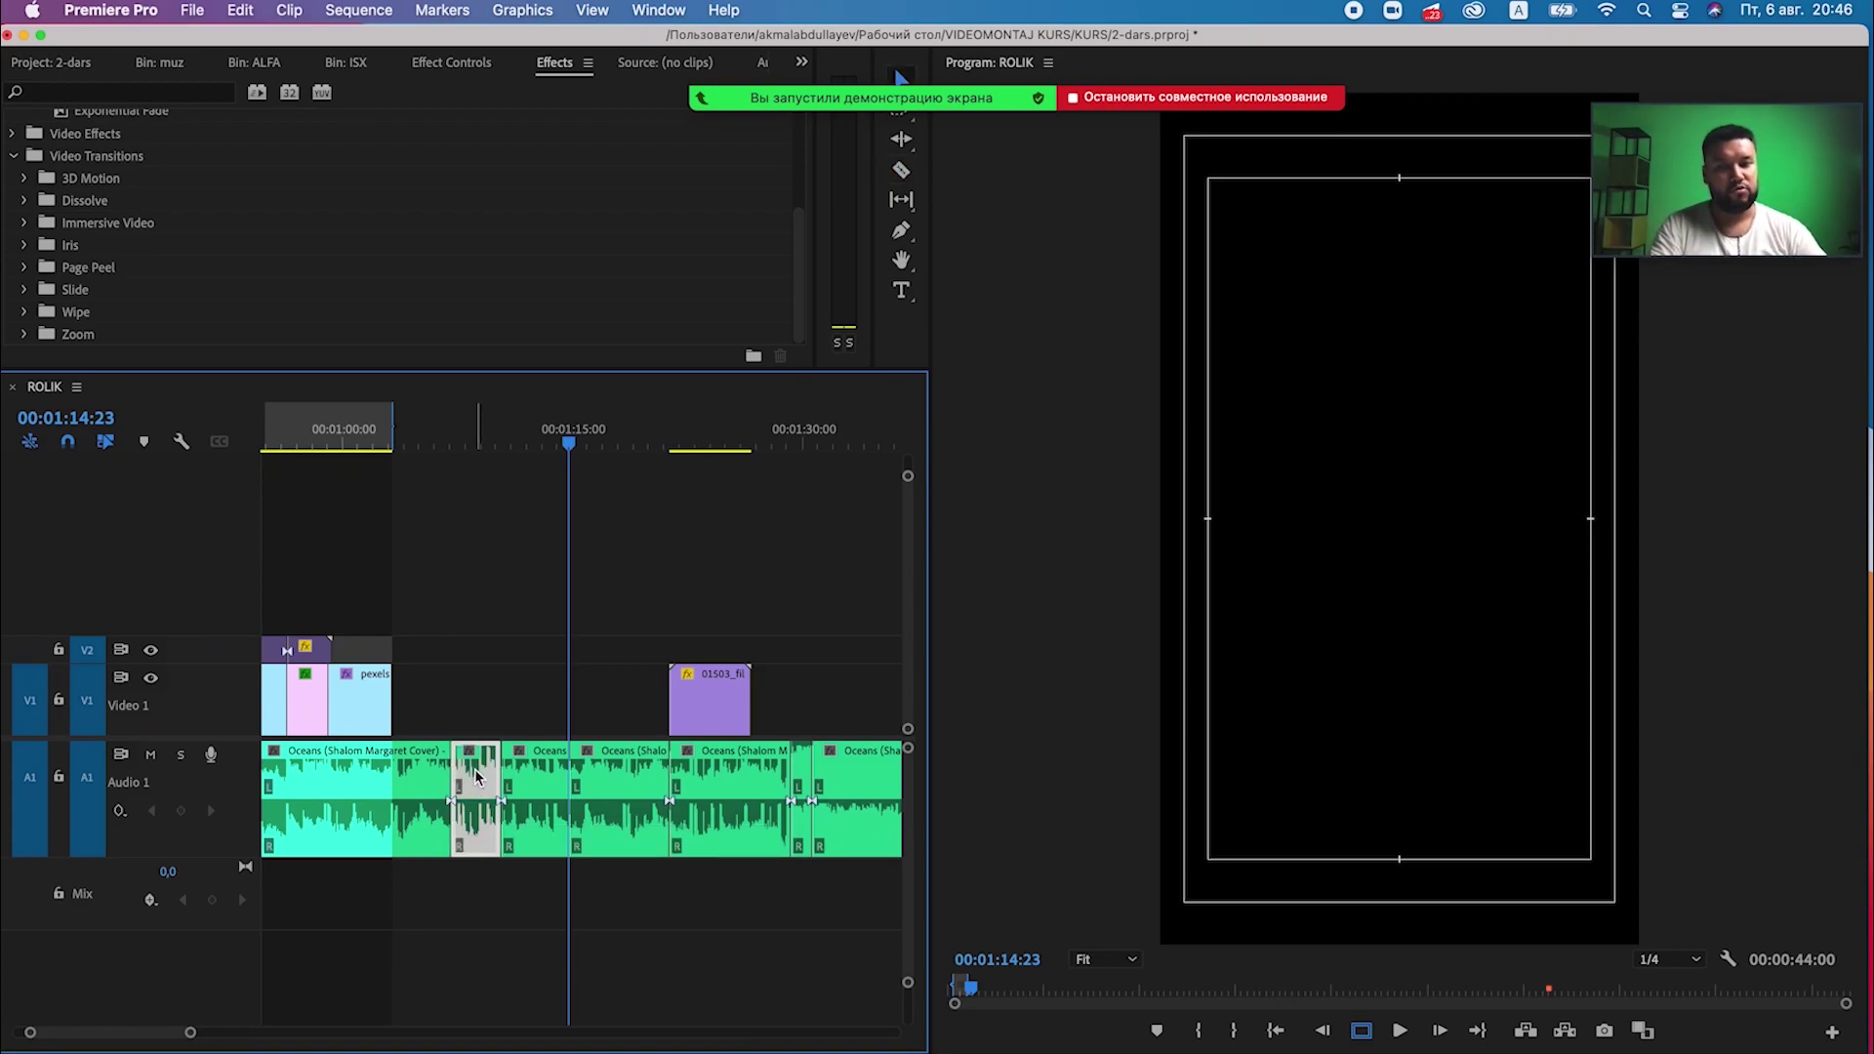
key(alt+BackSpace)
click(541, 767)
key(alt+BackSpace)
scroll(371, 869, up, 2)
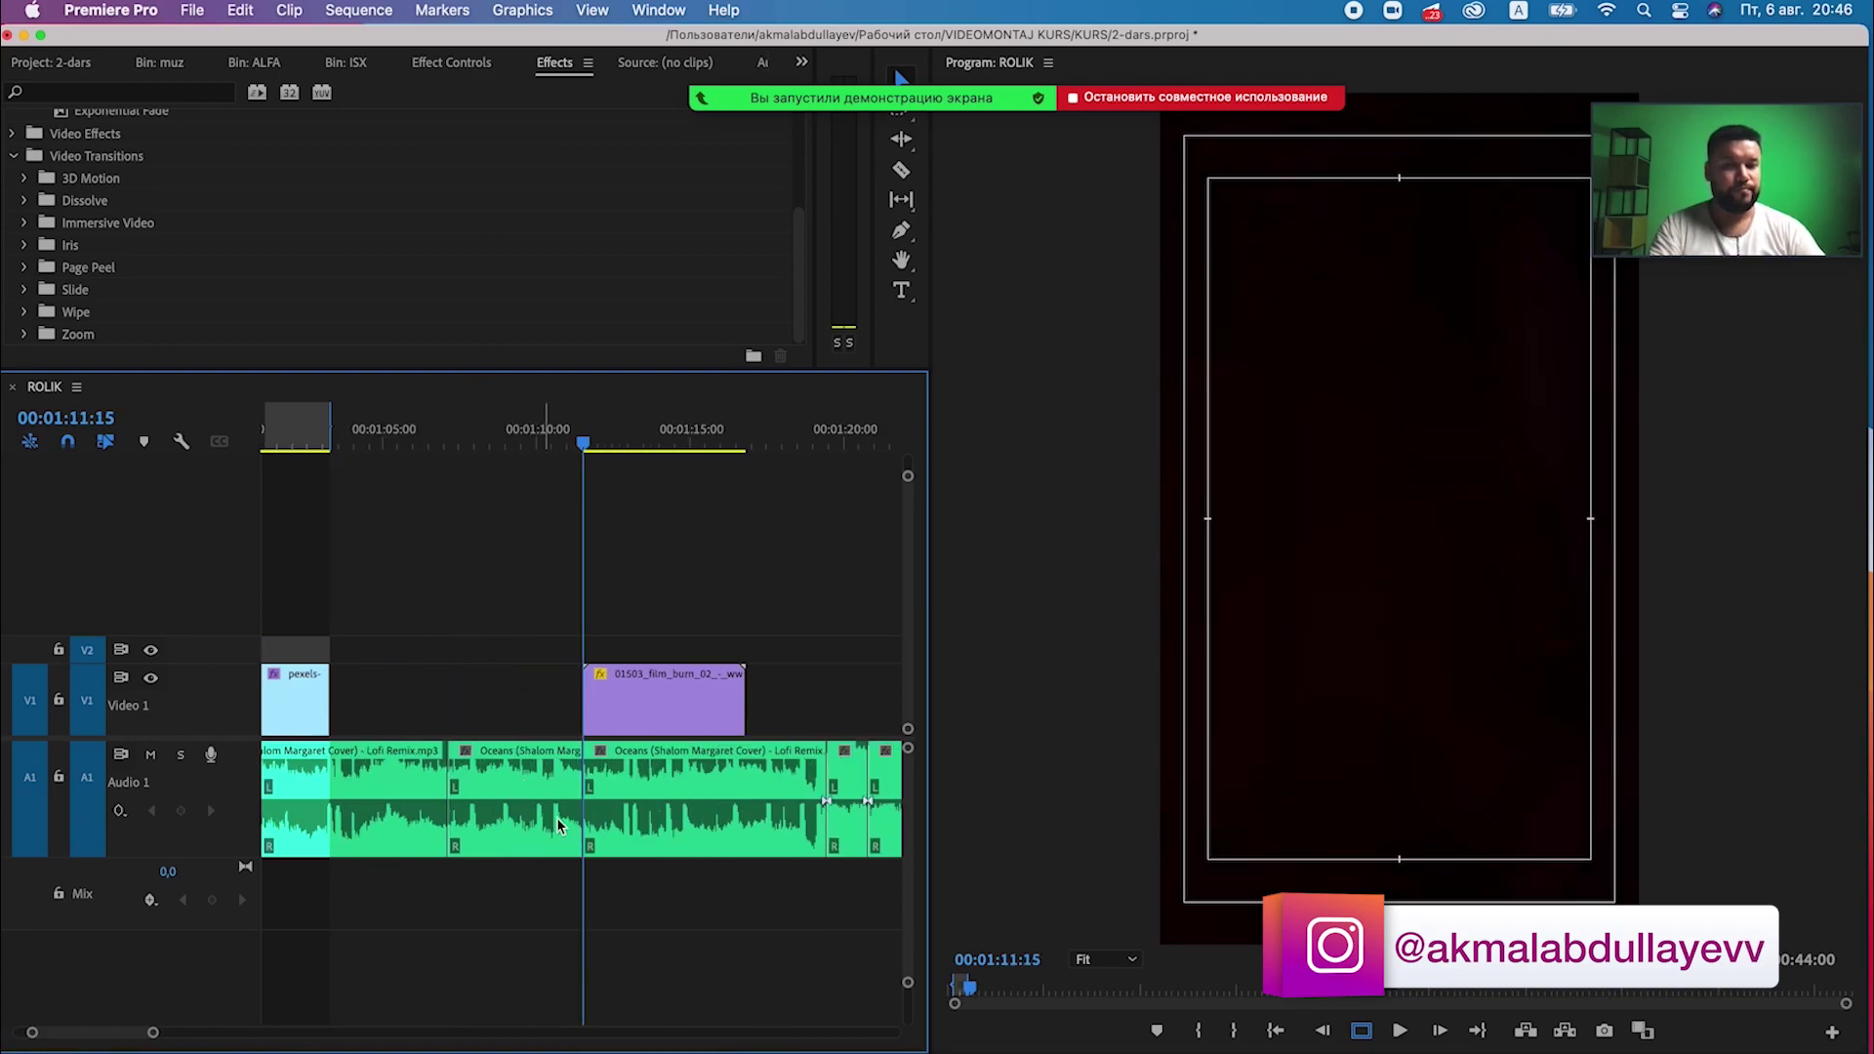
drag(673, 879, 547, 752)
key(alt+BackSpace)
key(minus)
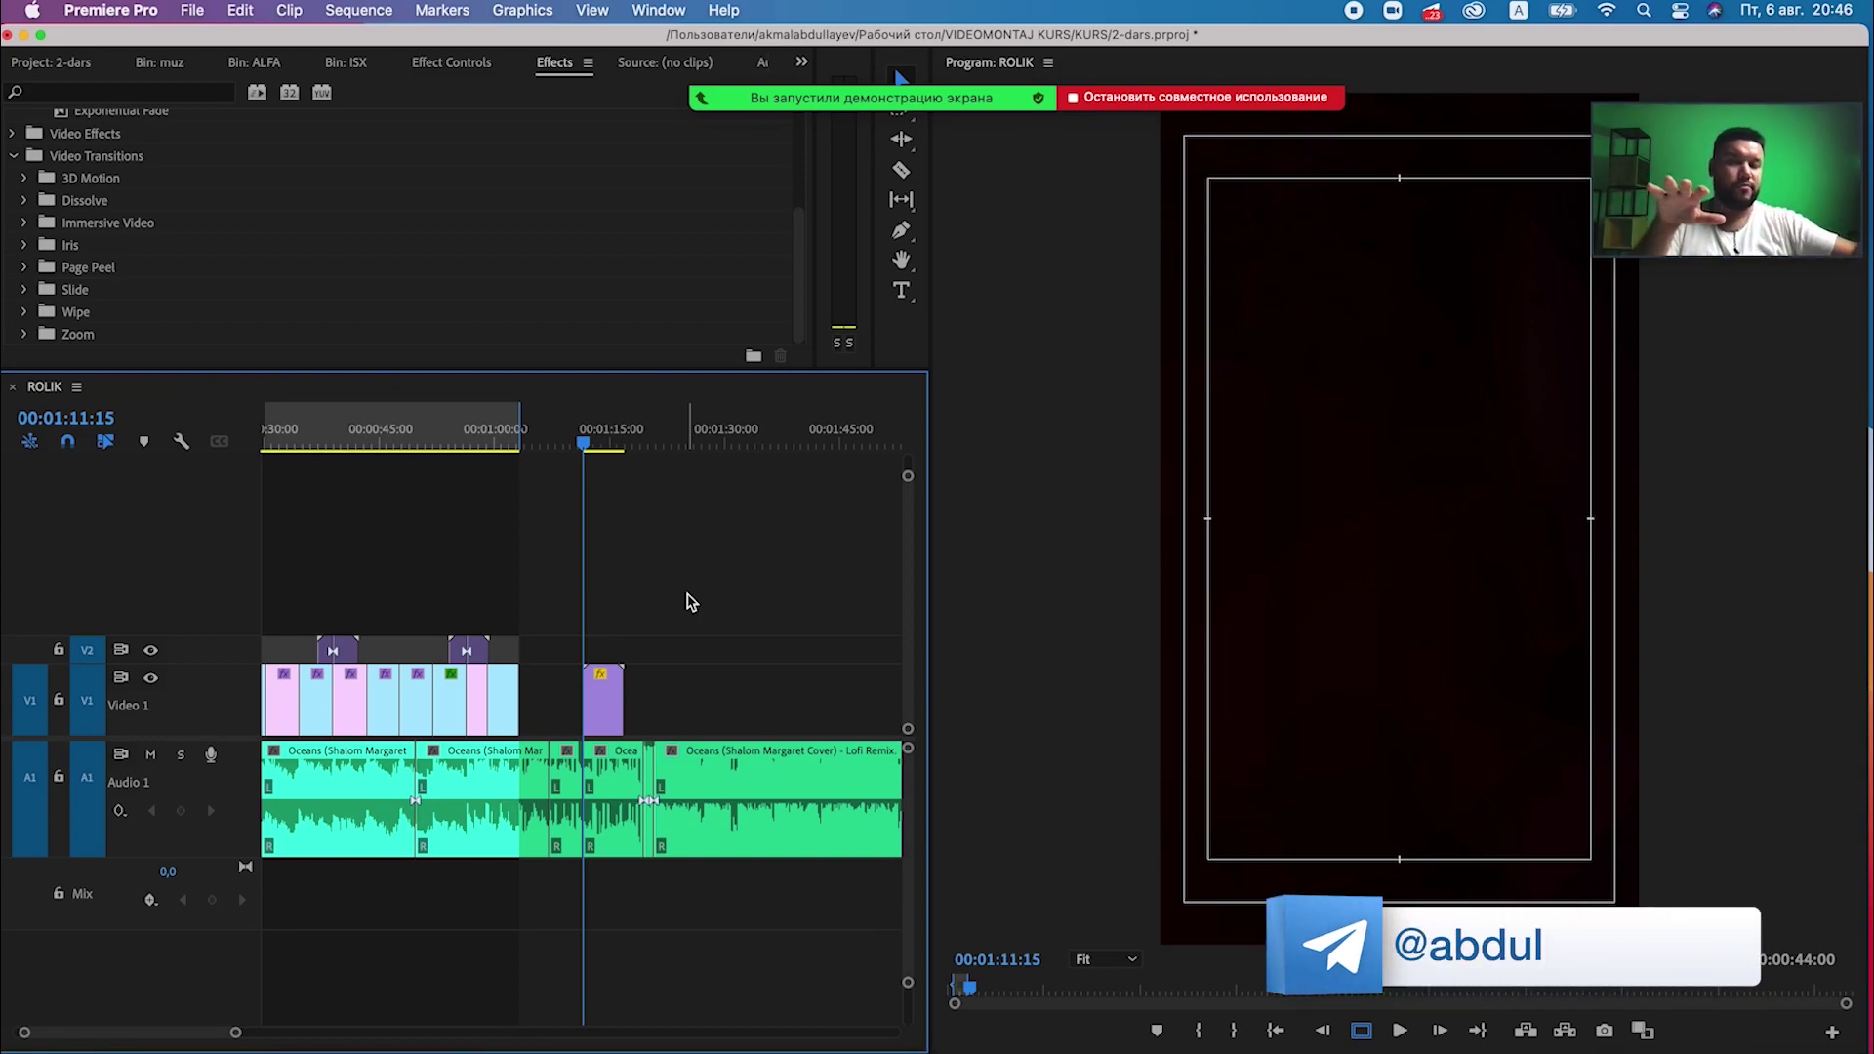
Change the Keyboard Layout Preset from KURS to the user's own custom preset and confirm.
key(equal)
click(111, 10)
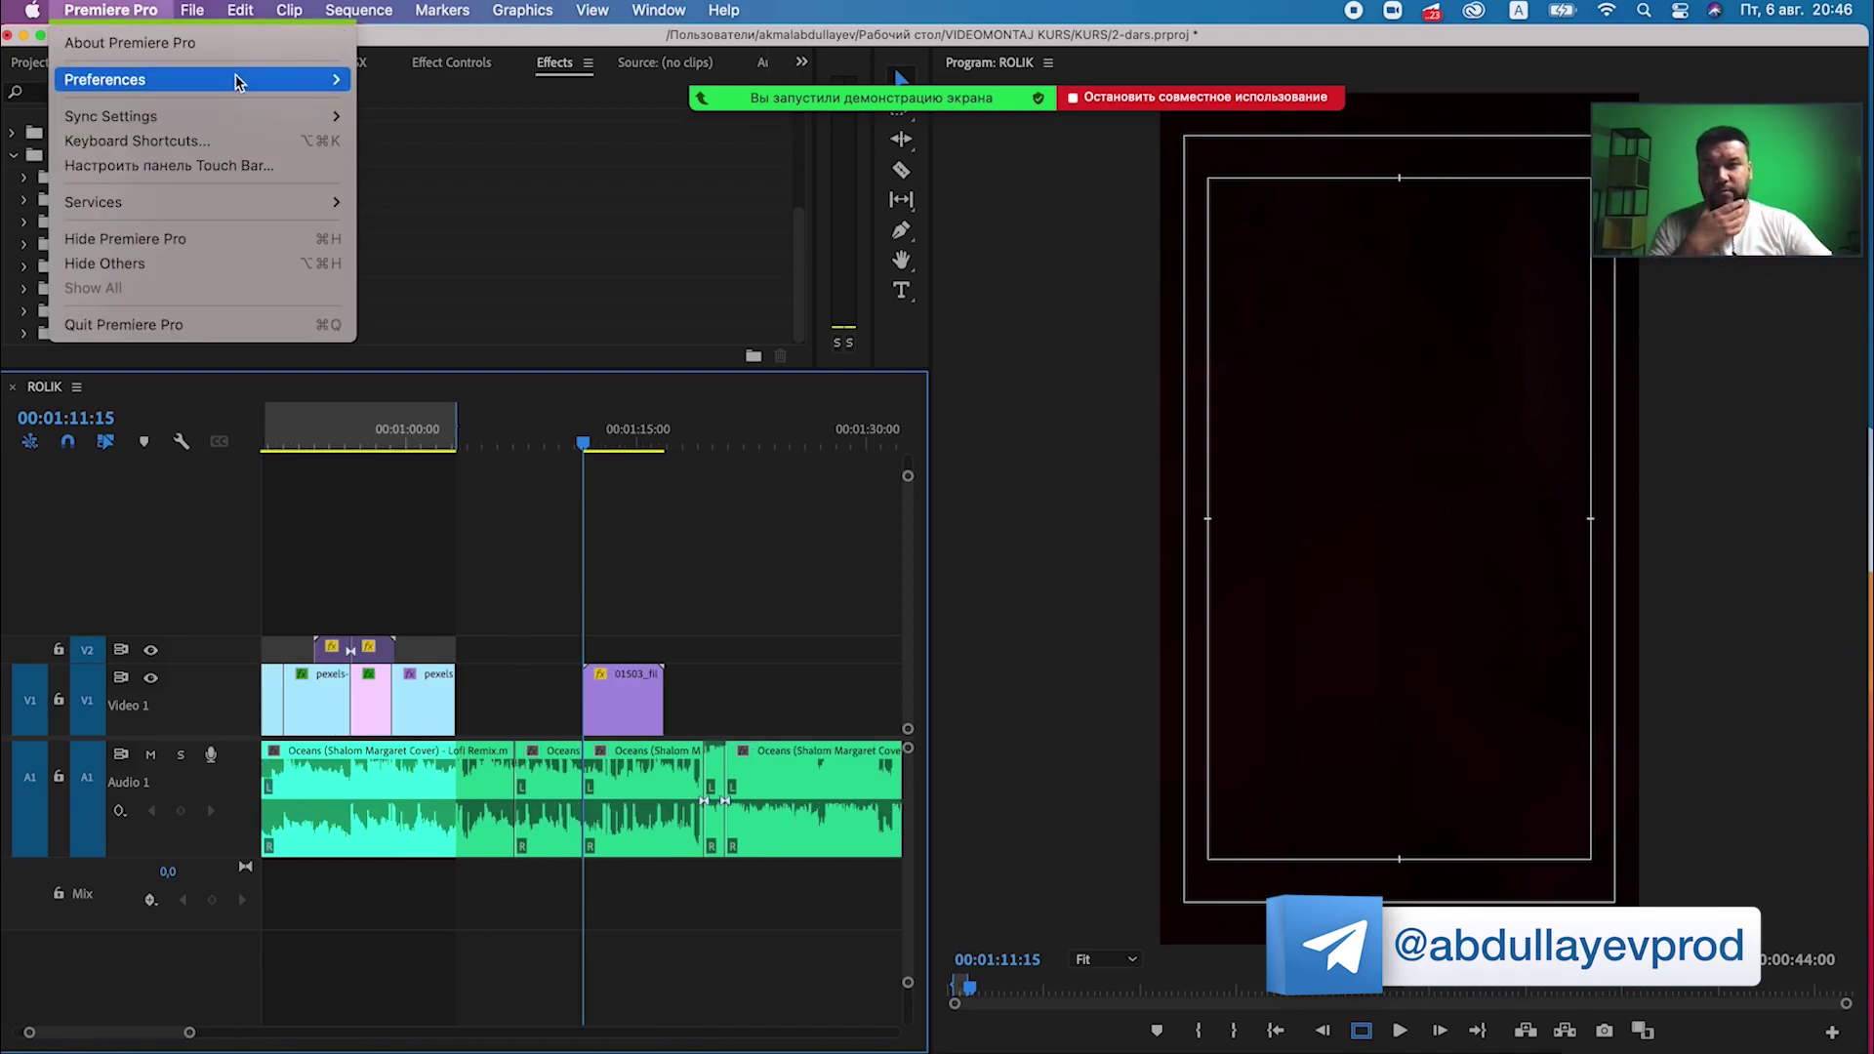
key(alt+super+k)
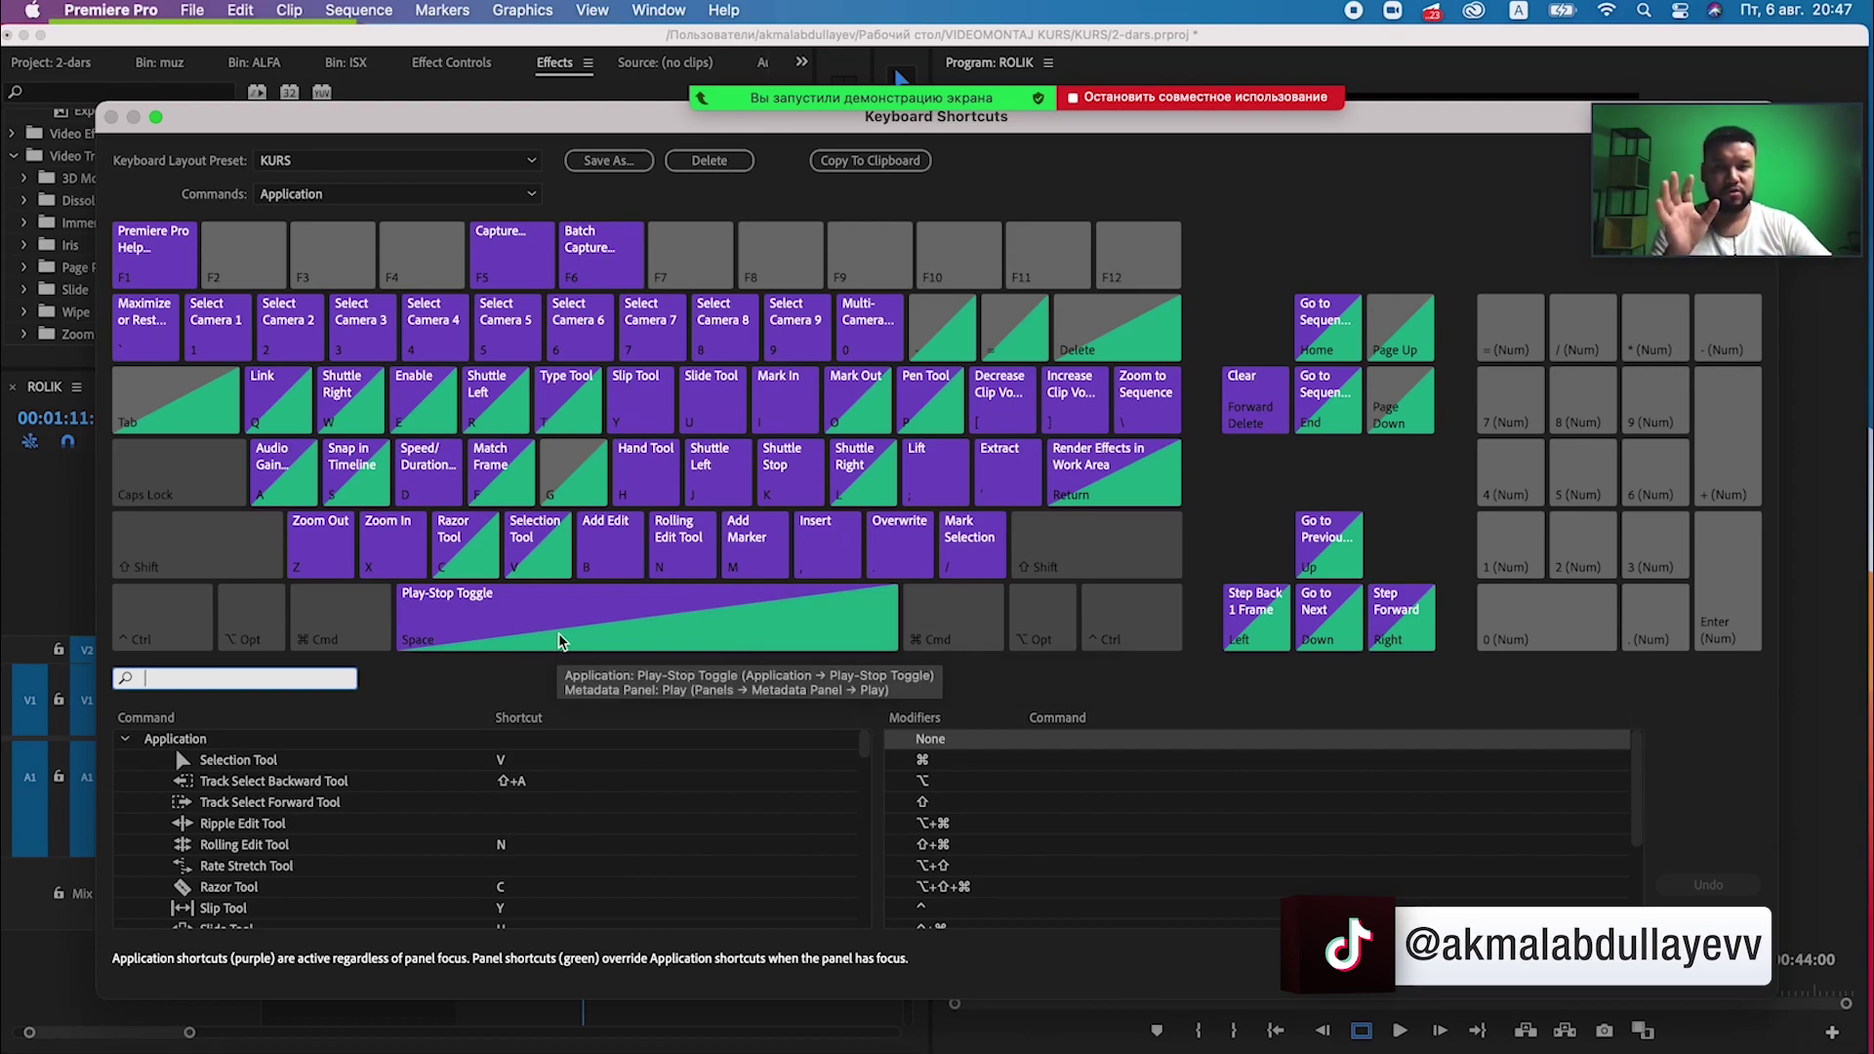
click(390, 160)
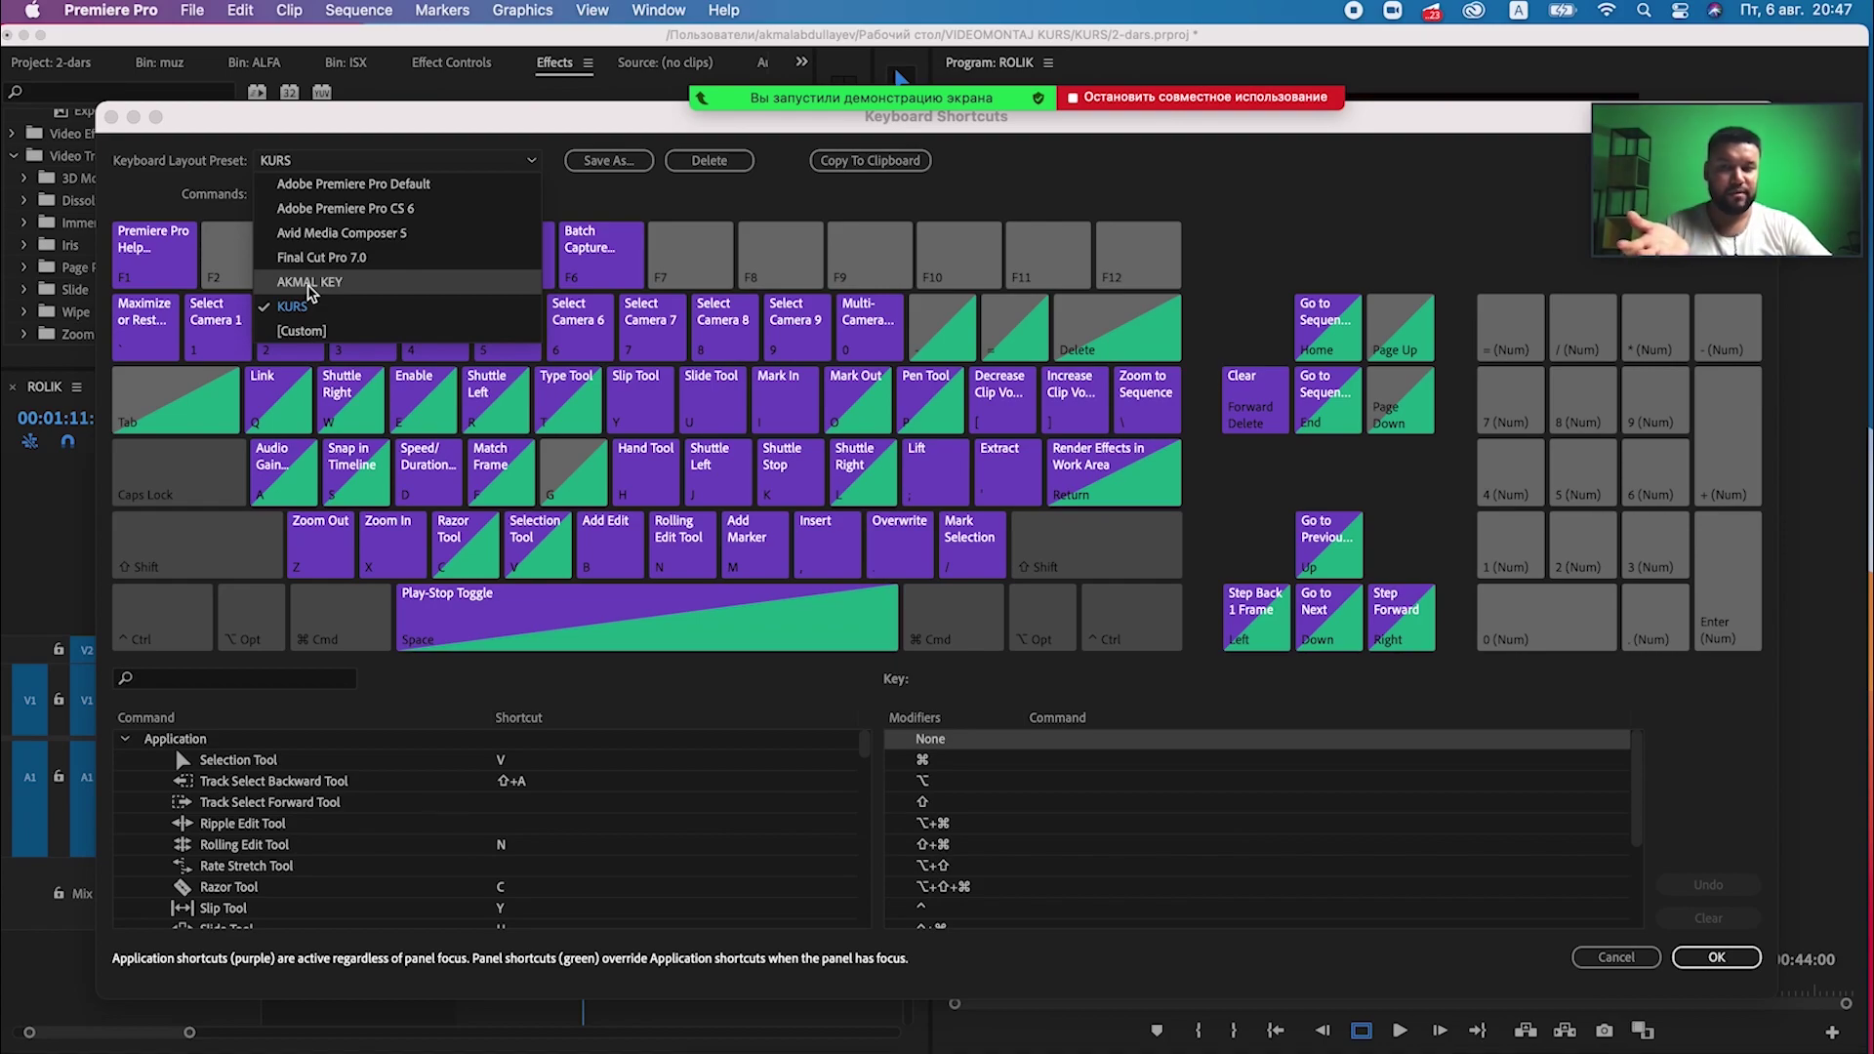
click(308, 283)
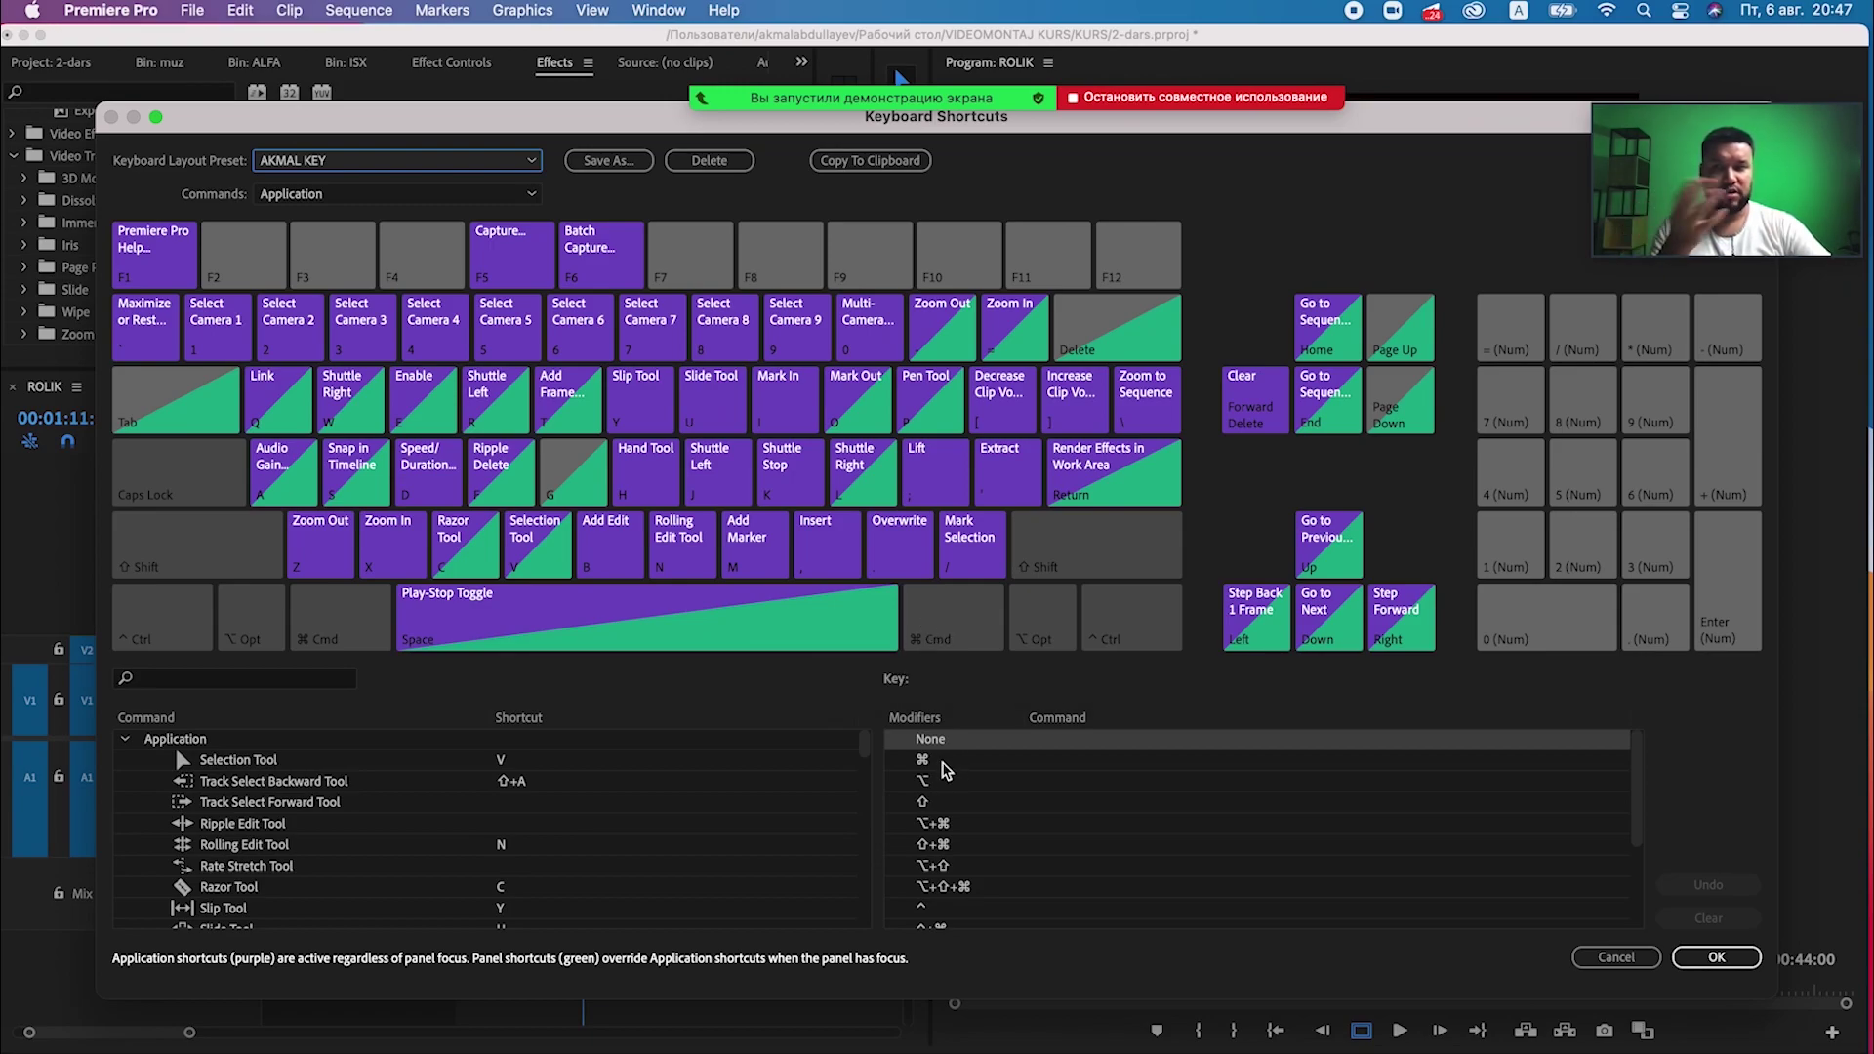
click(1725, 959)
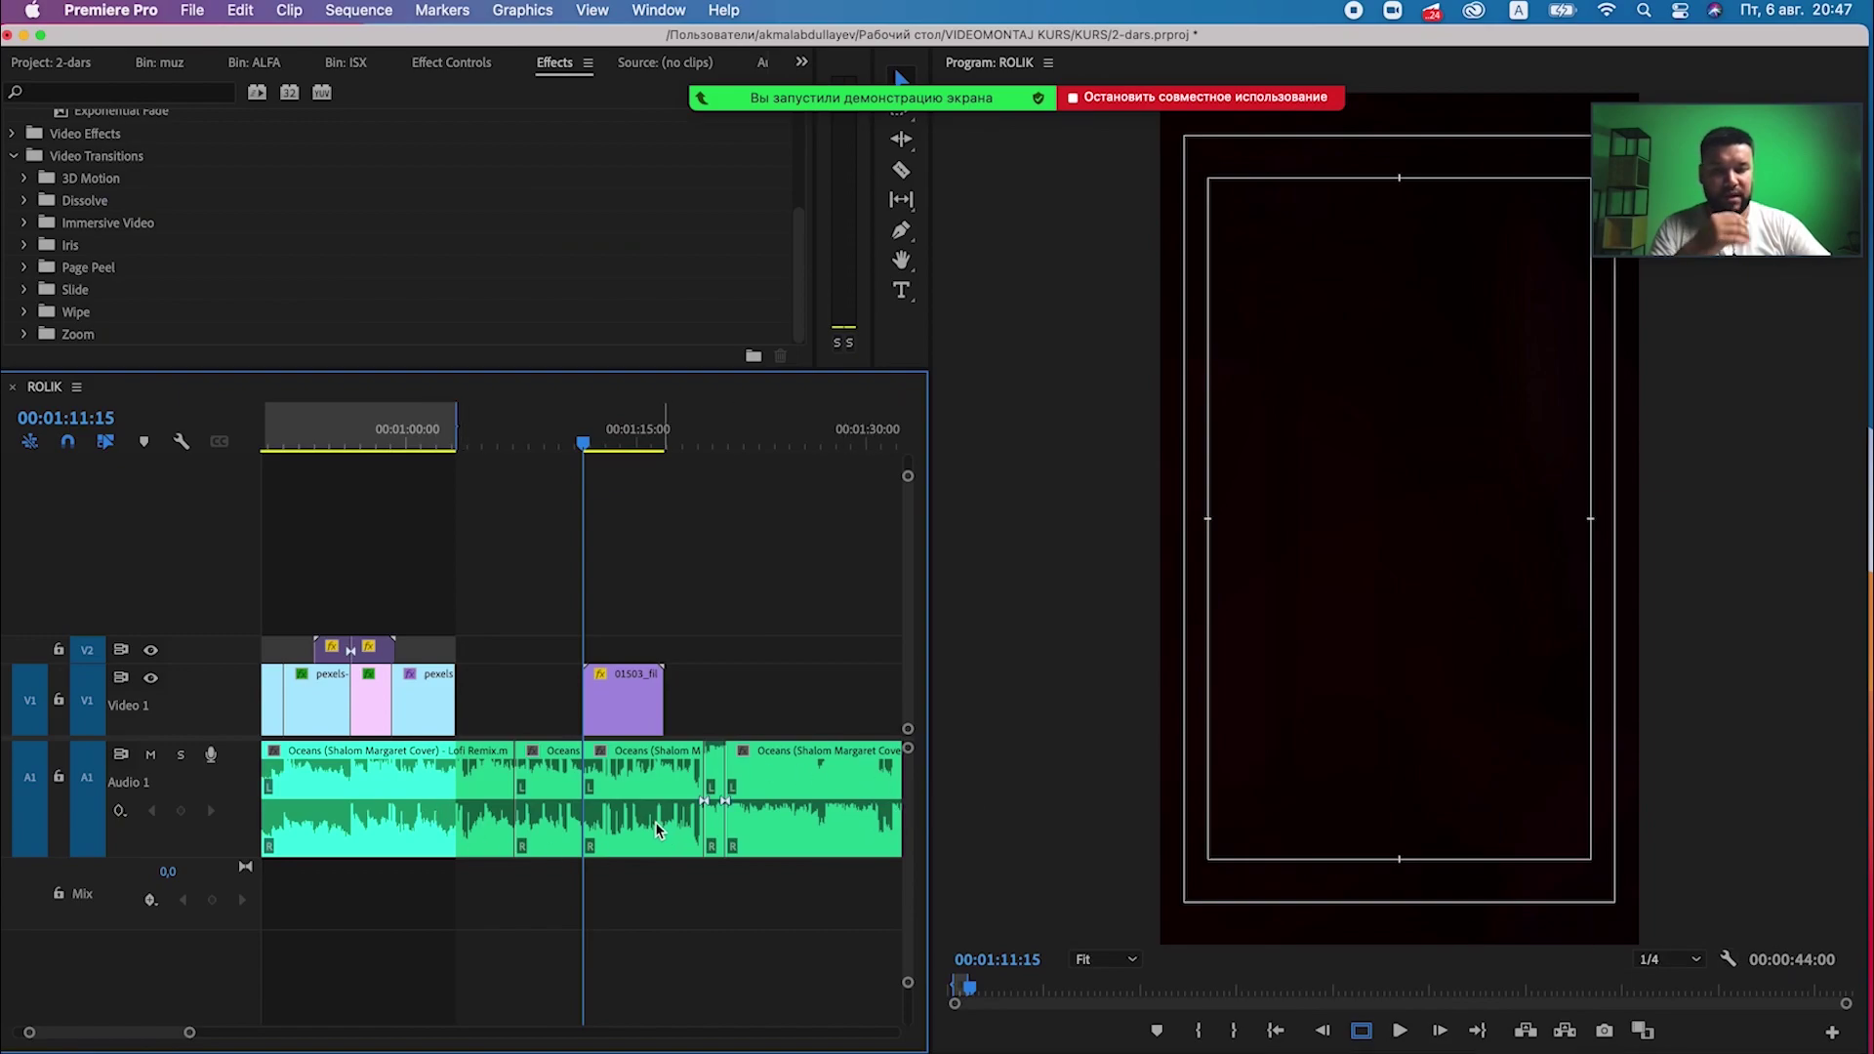
key(equal)
key(equal)
key(minus)
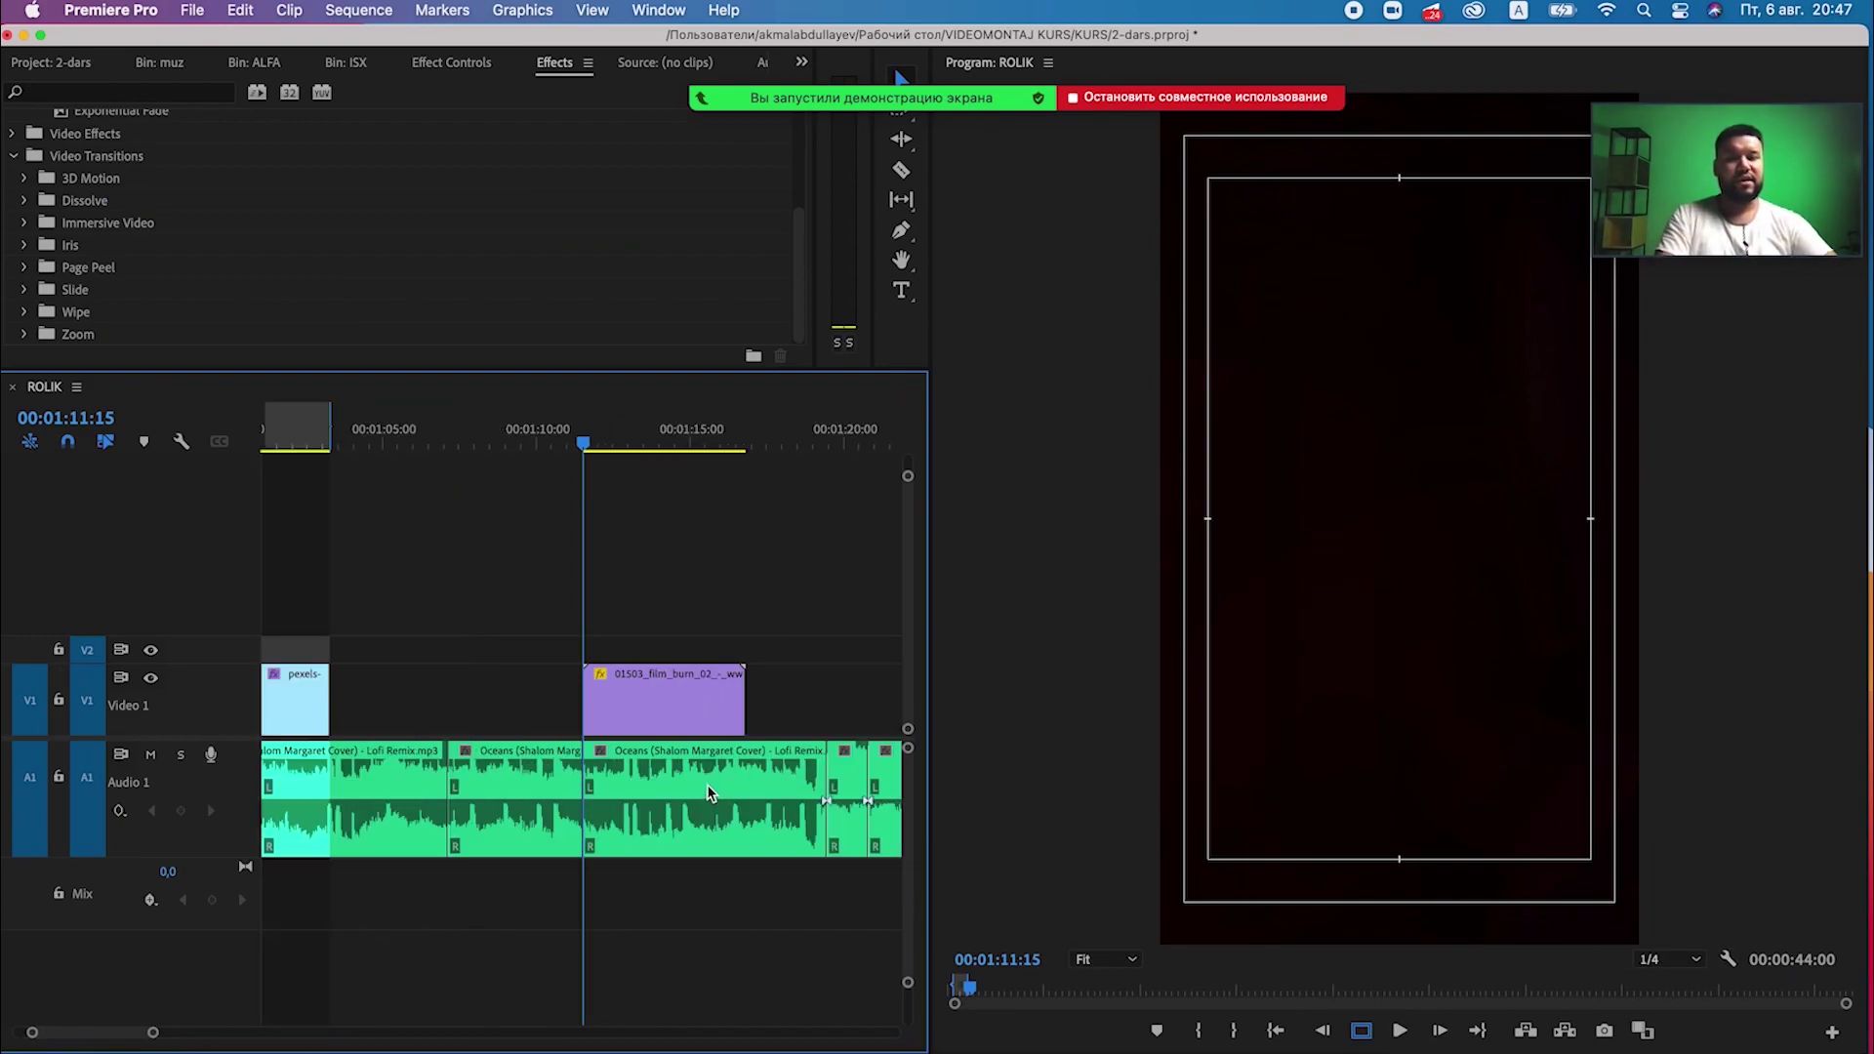